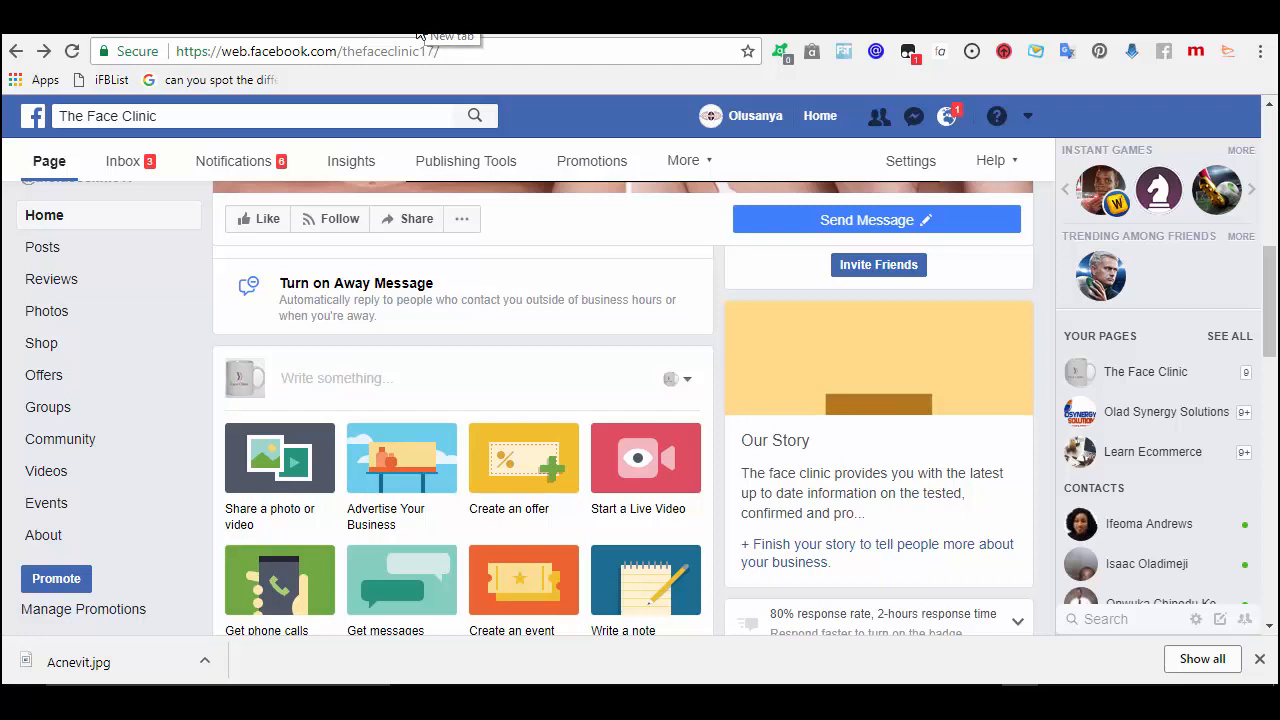
- Open a new browser tab to load the Learn Ecommerce post
click(419, 33)
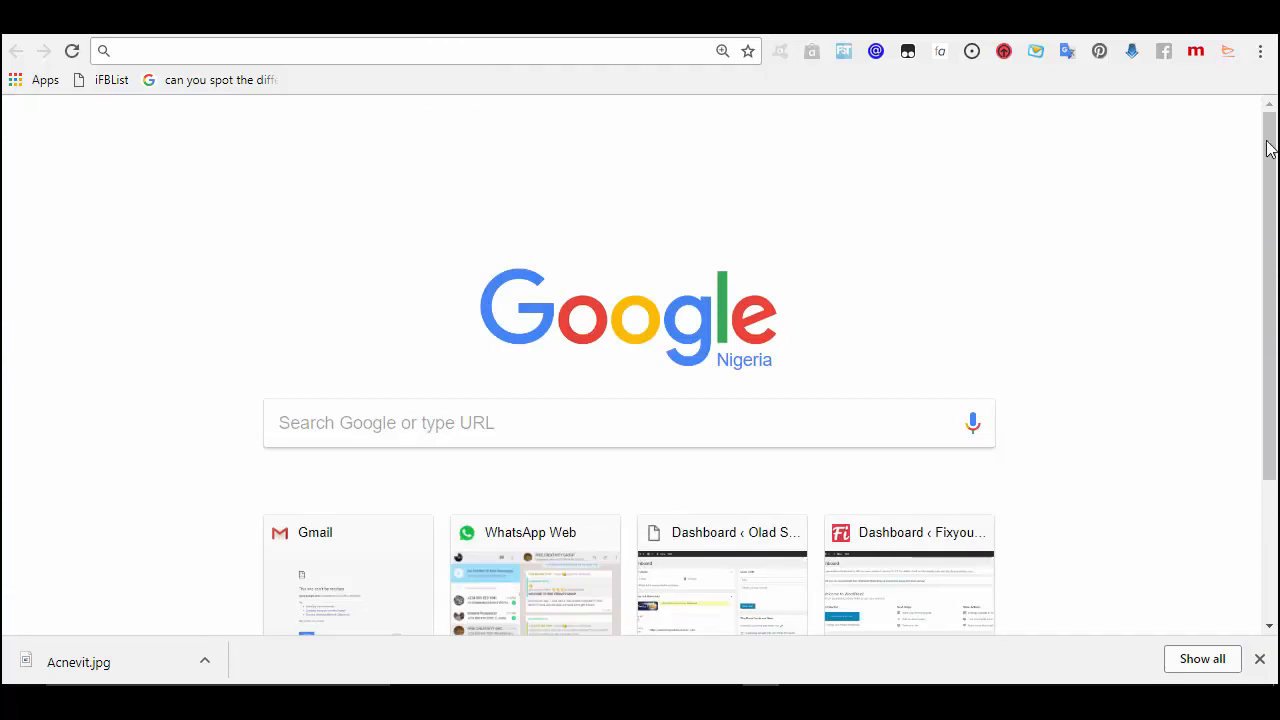
key(ctrl+w)
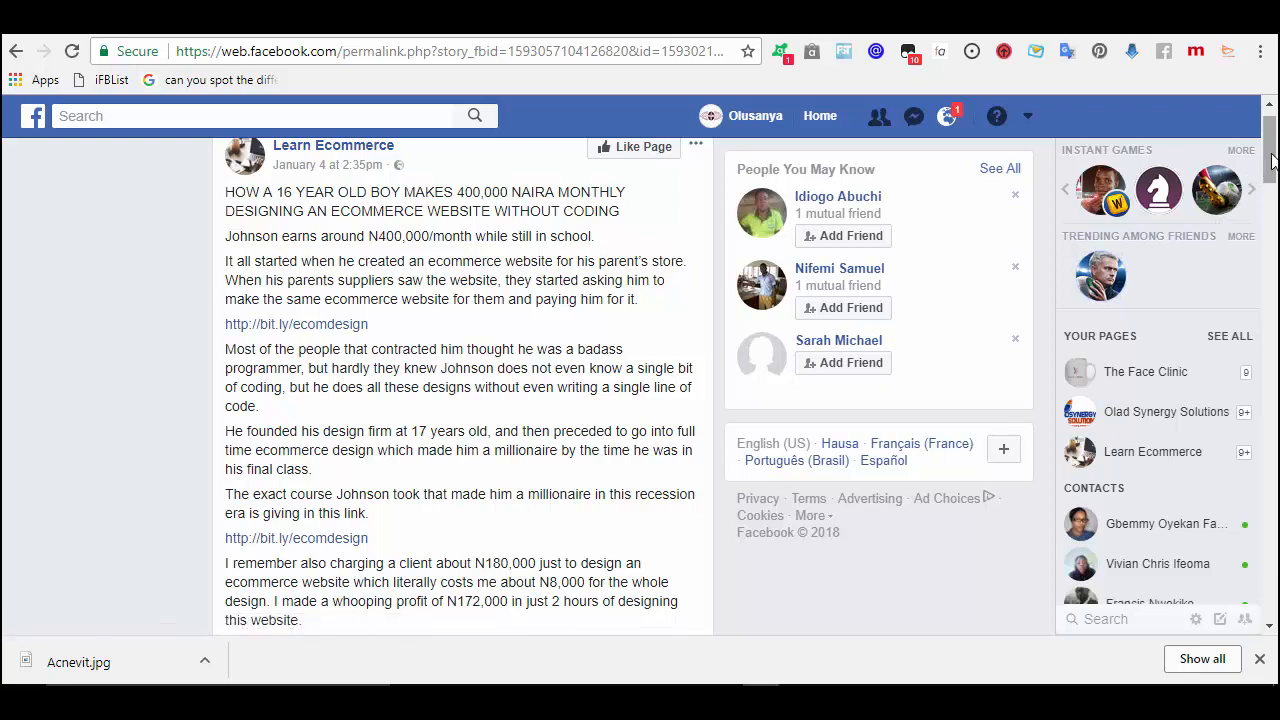
- Read through the Learn Ecommerce post and its comments, then go back to The Face Clinic page
drag(1270, 158, 1262, 267)
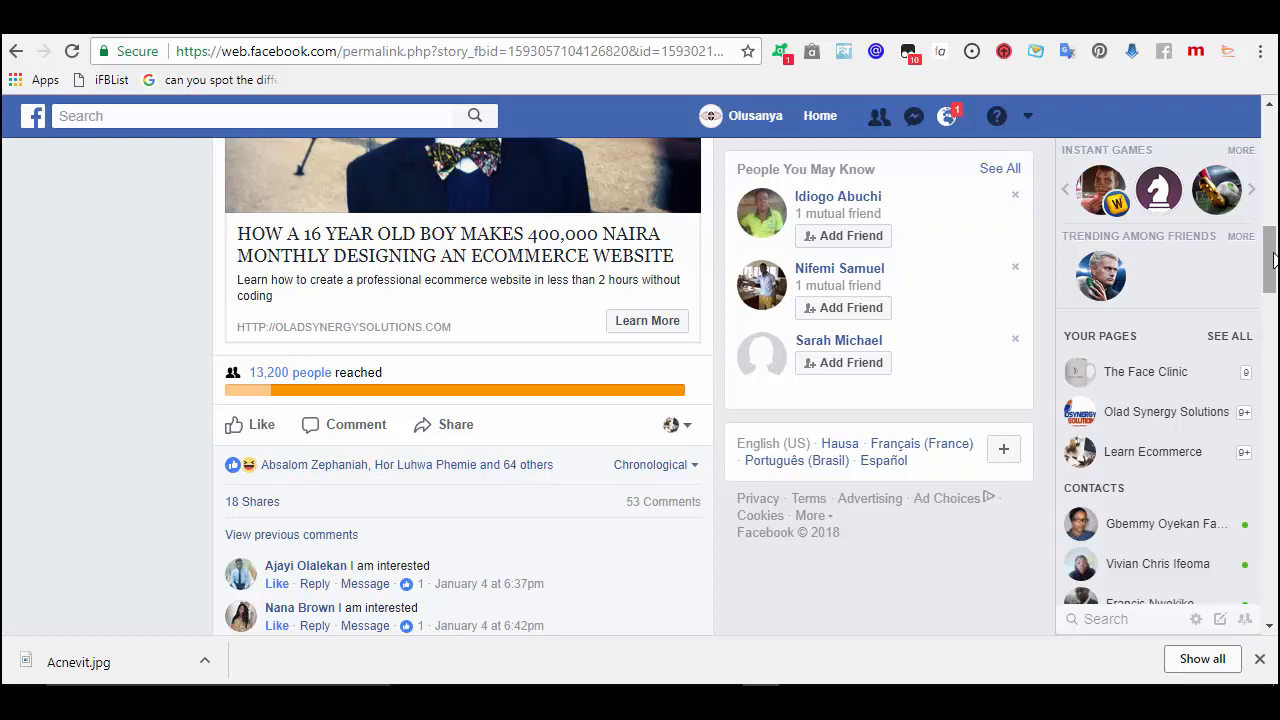
scroll(1273, 262, down, 1)
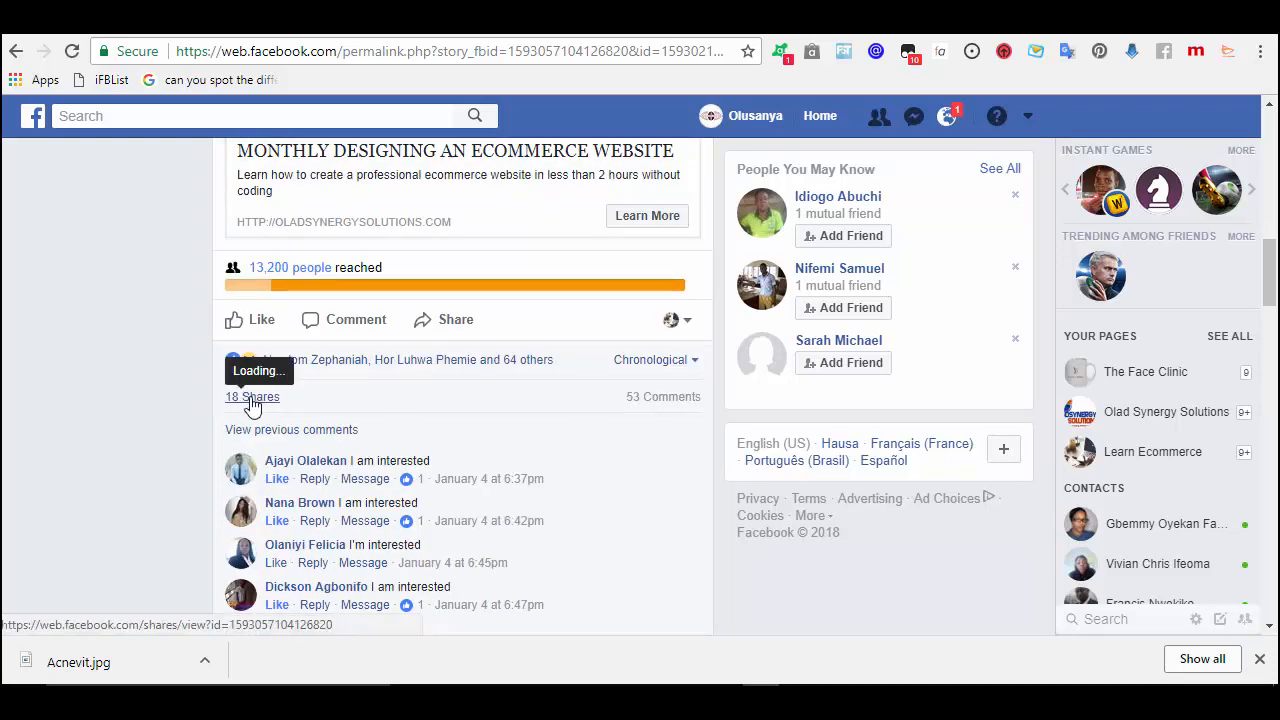
mouse_move(252, 404)
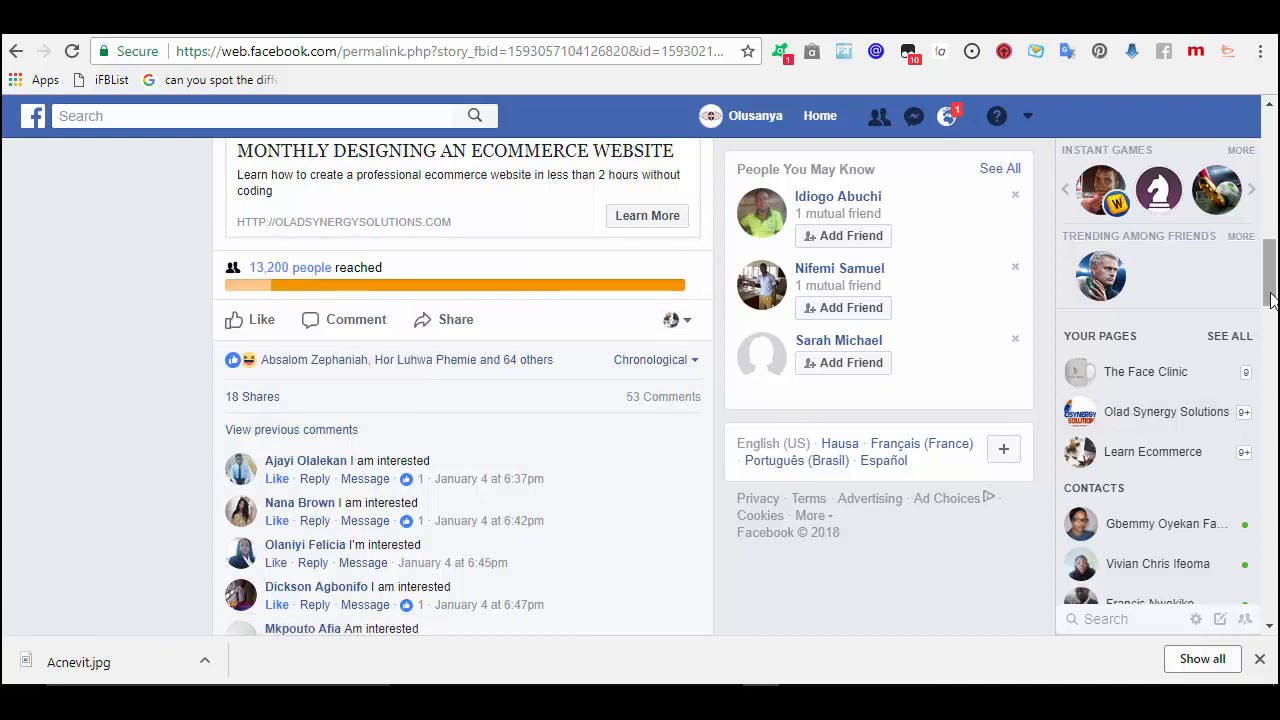
drag(1271, 297, 1271, 310)
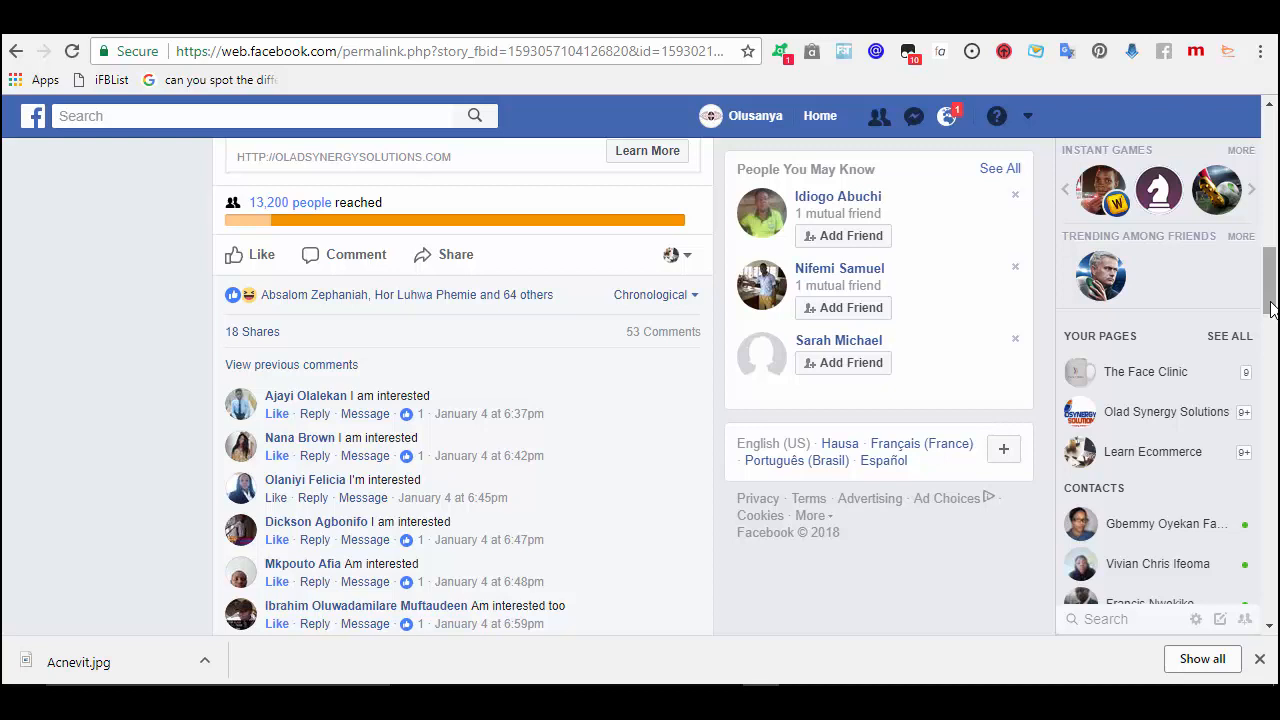
click(16, 51)
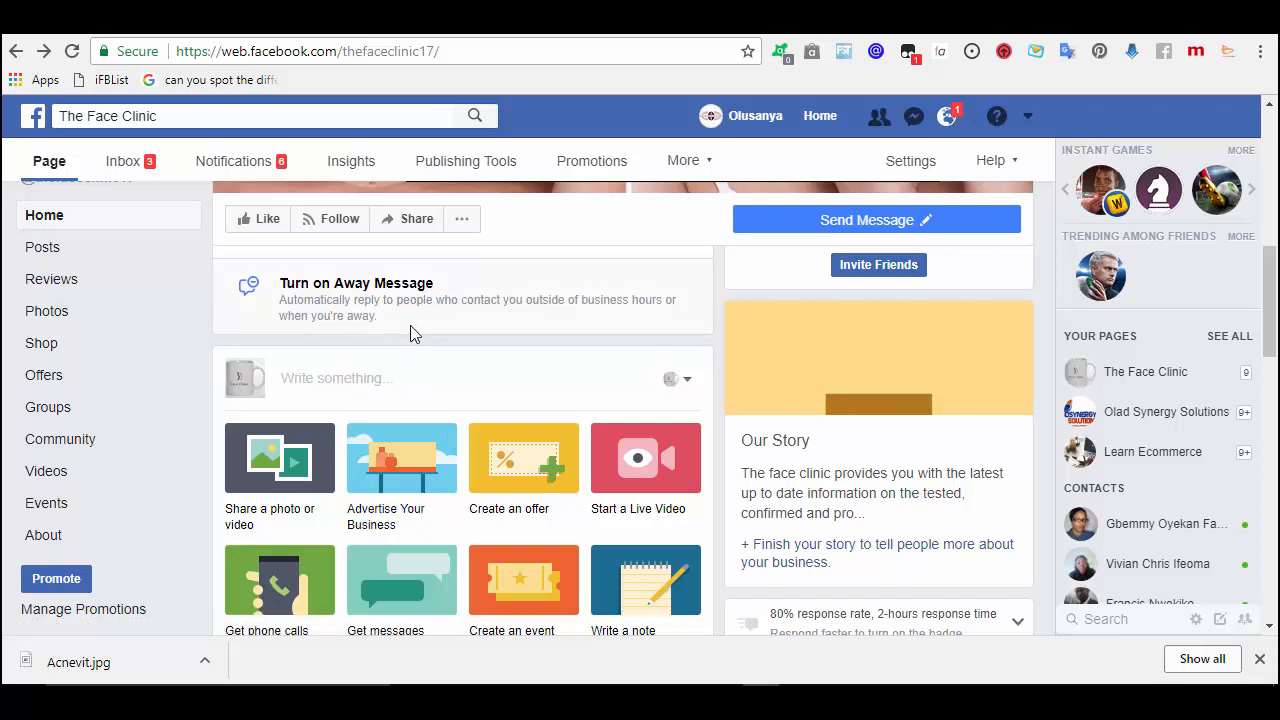
- Search Jumia for 'Acnevit' and scroll down to the three matching products
click(282, 18)
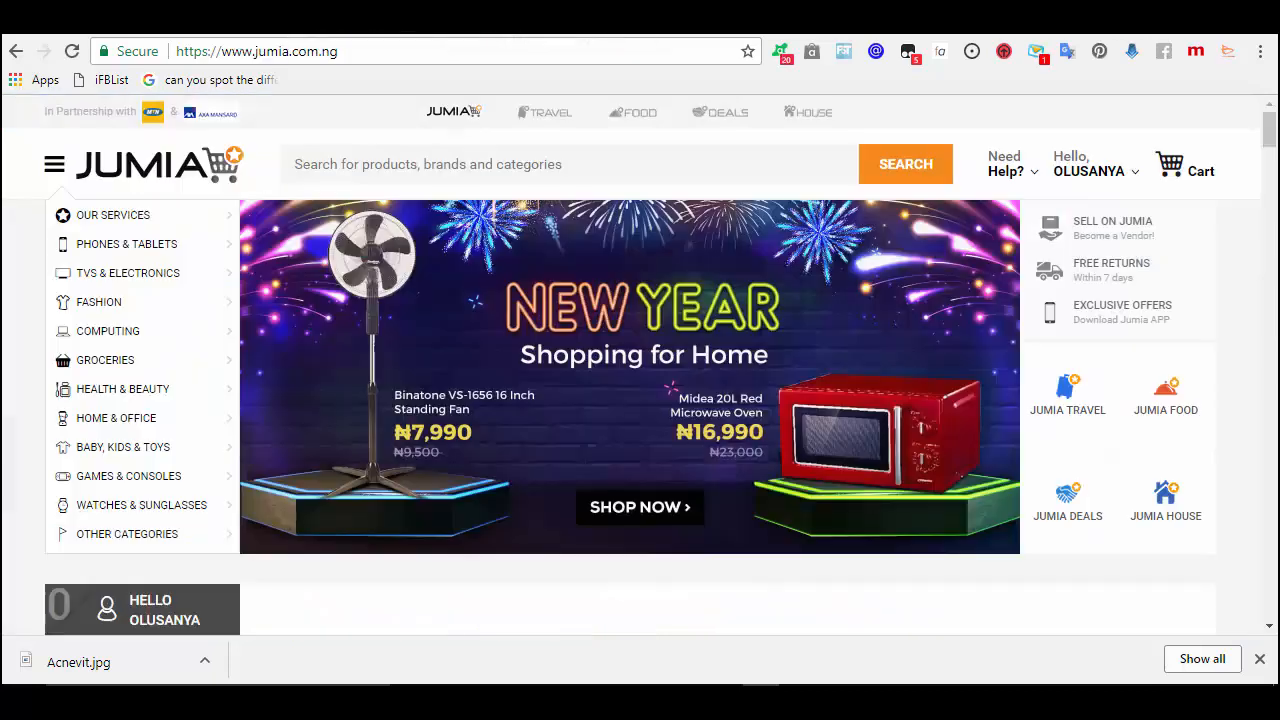
mouse_move(232, 331)
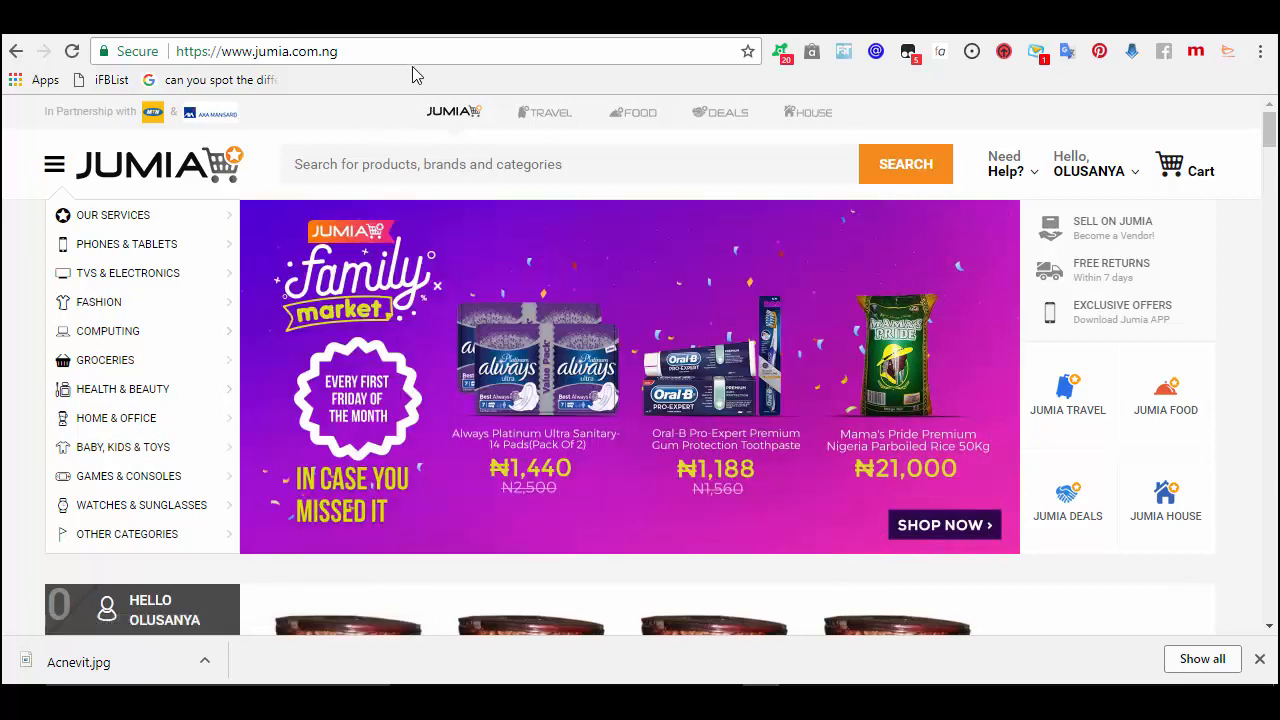
click(386, 164)
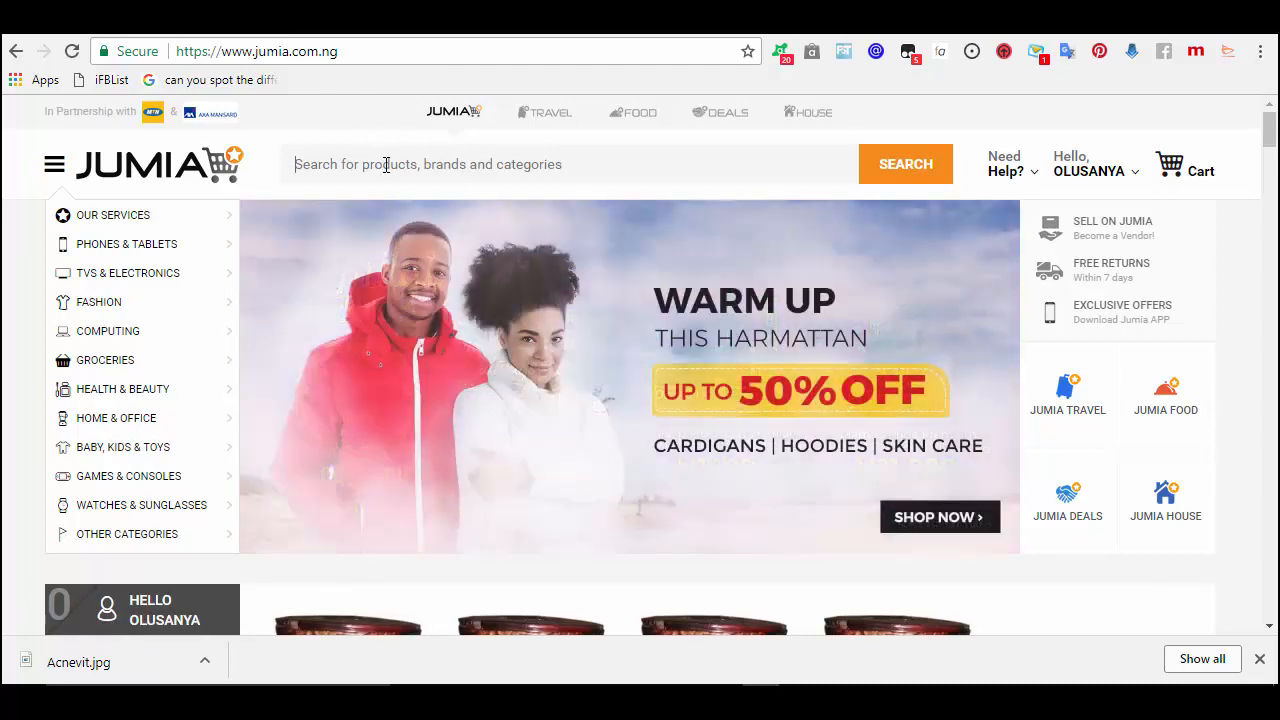
text(Acc)
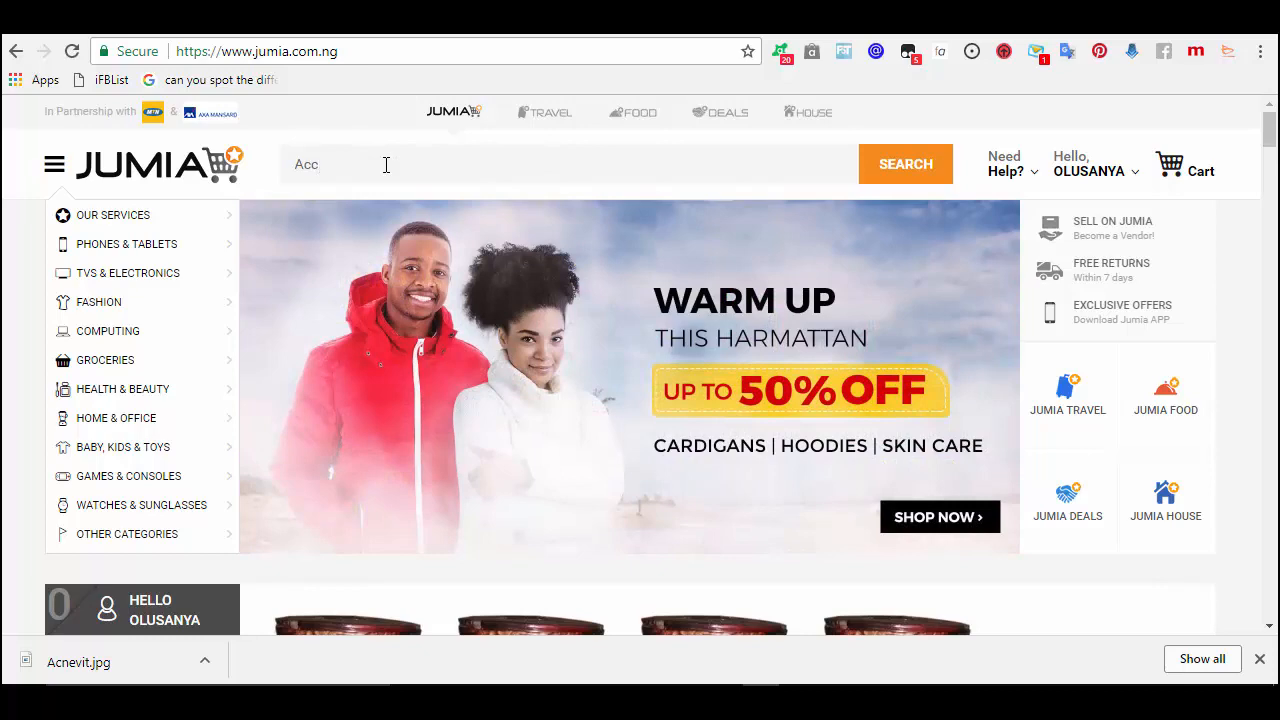
key(BackSpace)
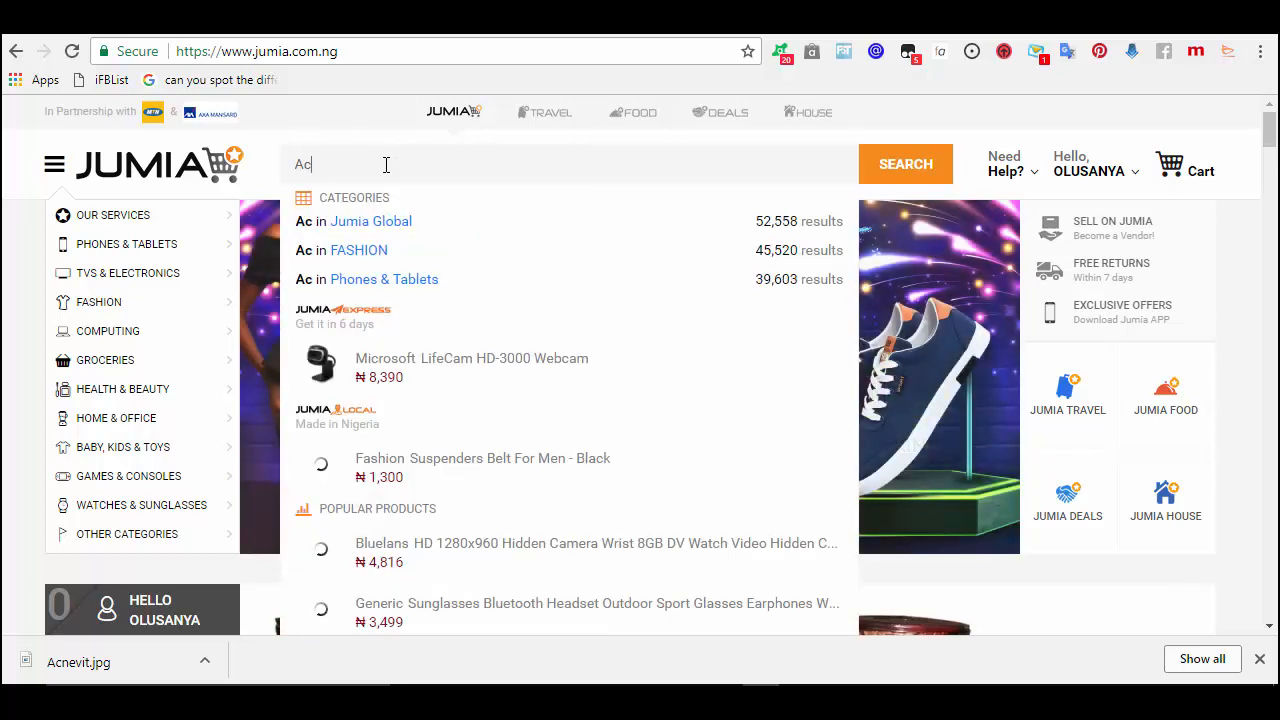
text(nevit)
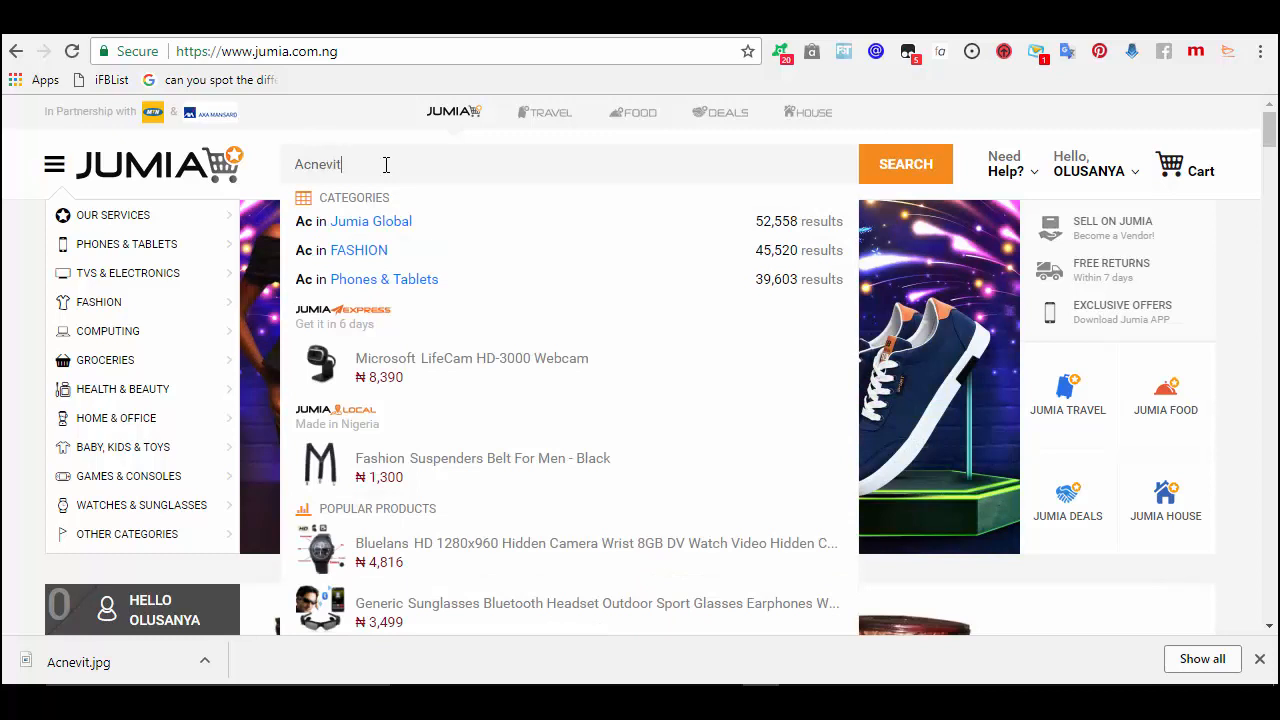
key(Return)
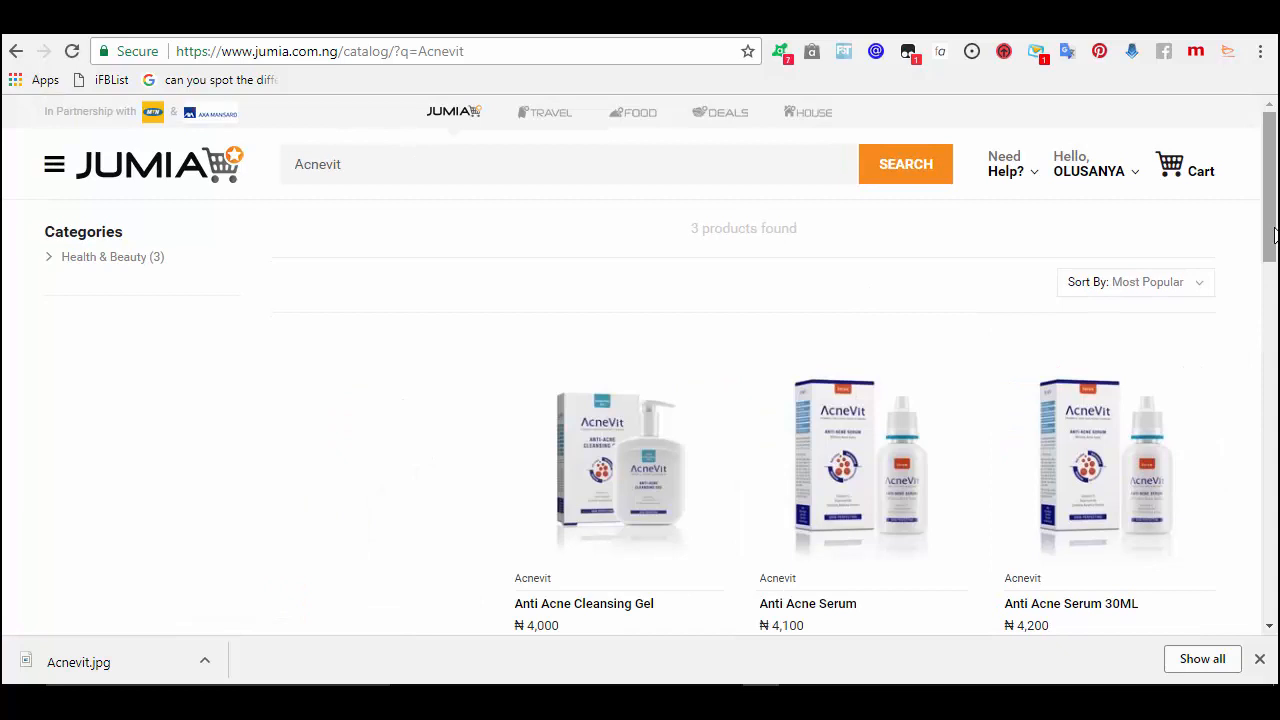
scroll(1274, 234, down, 2)
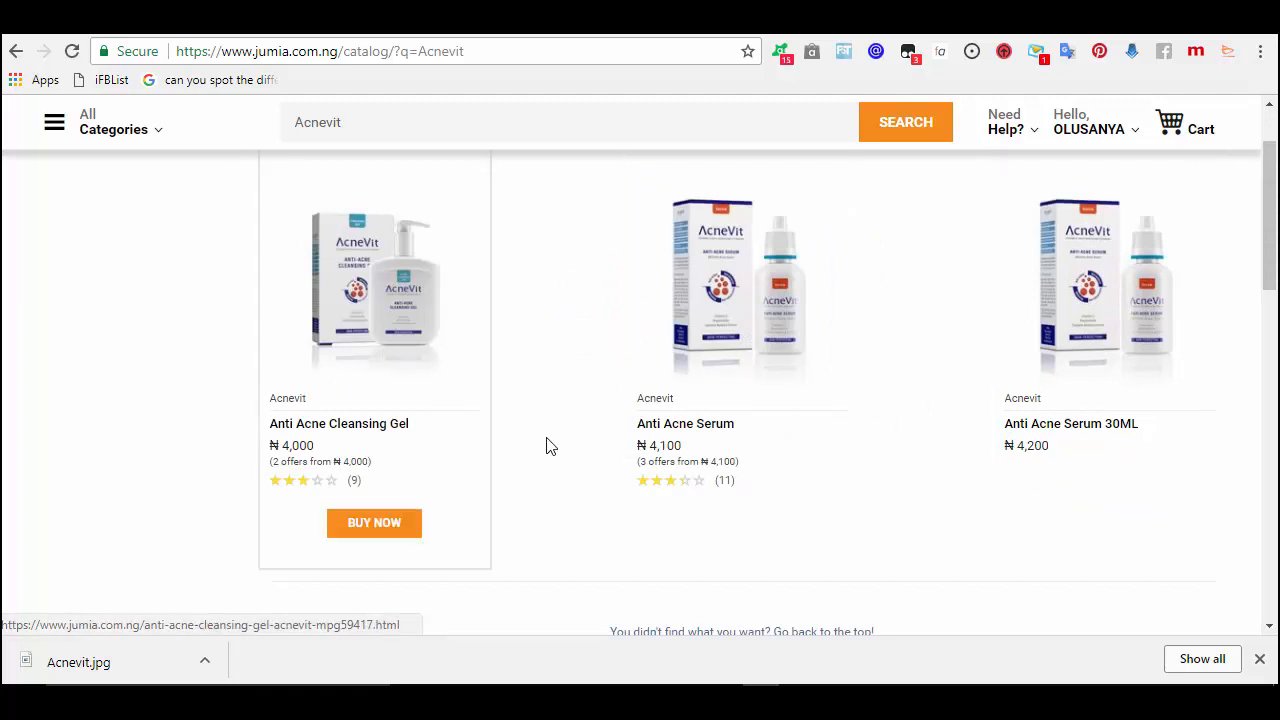
click(705, 478)
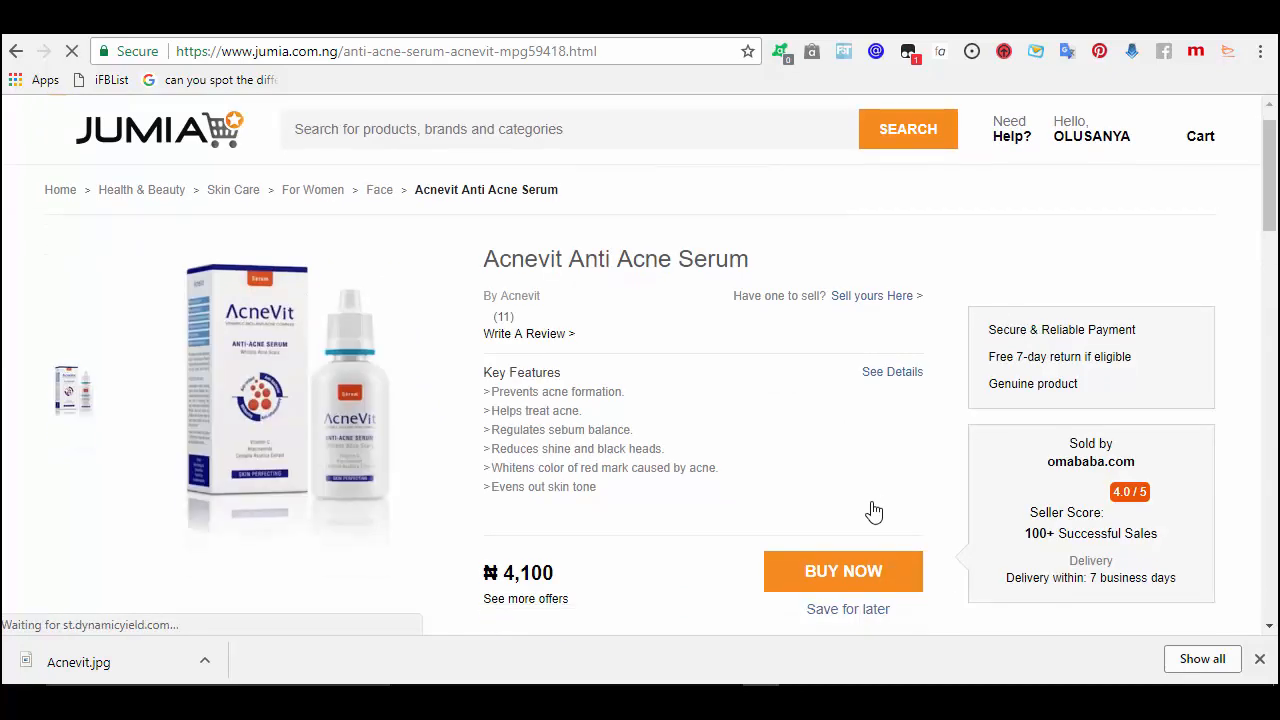
scroll(874, 511, down, 8)
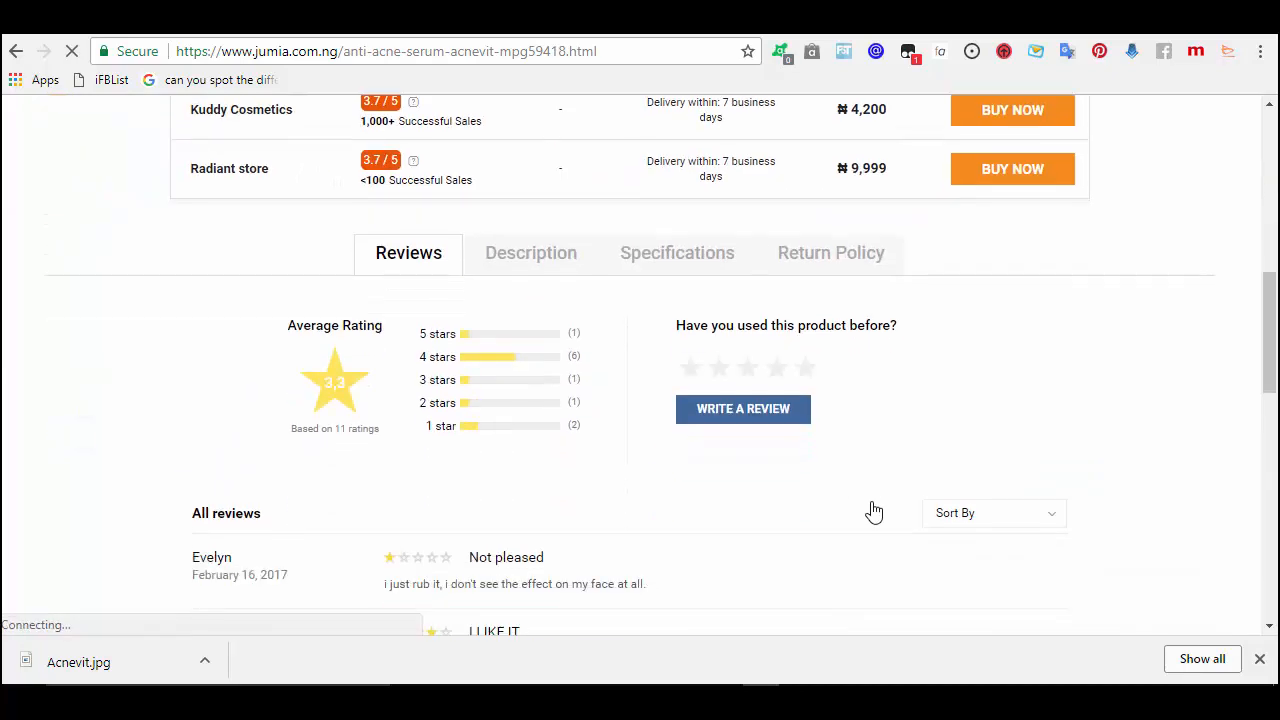
scroll(874, 511, down, 2)
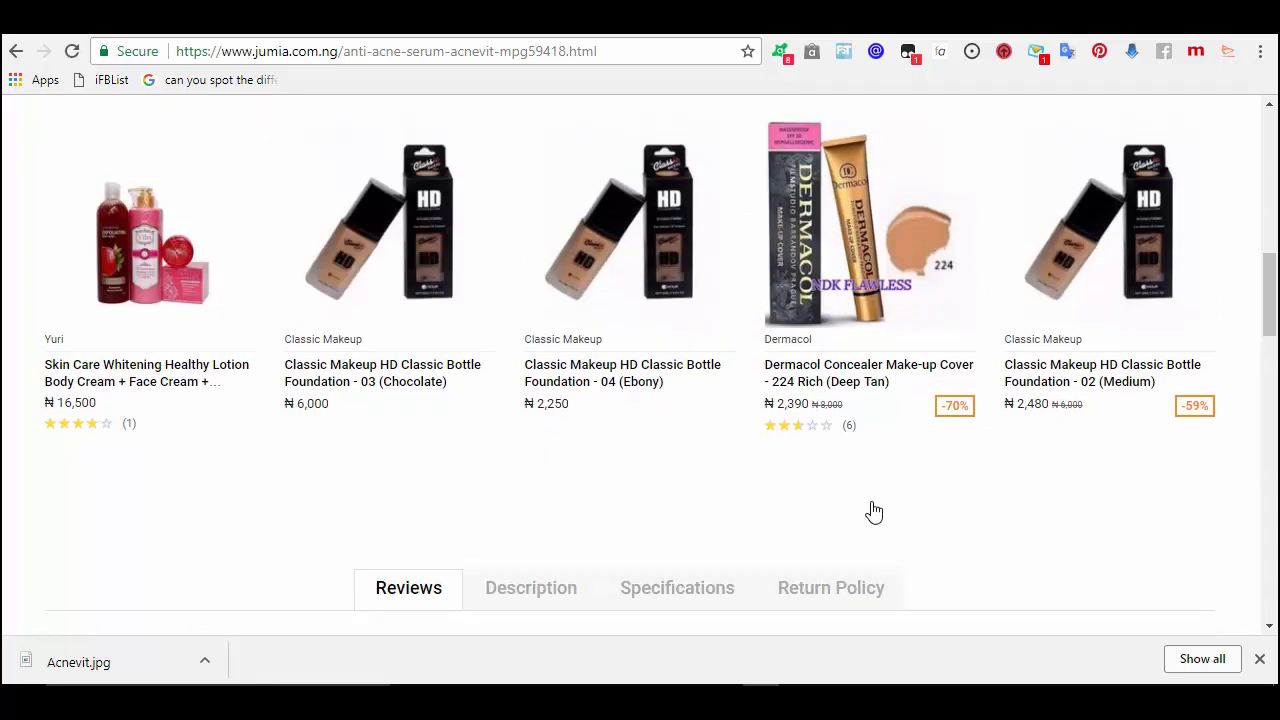
scroll(874, 511, down, 6)
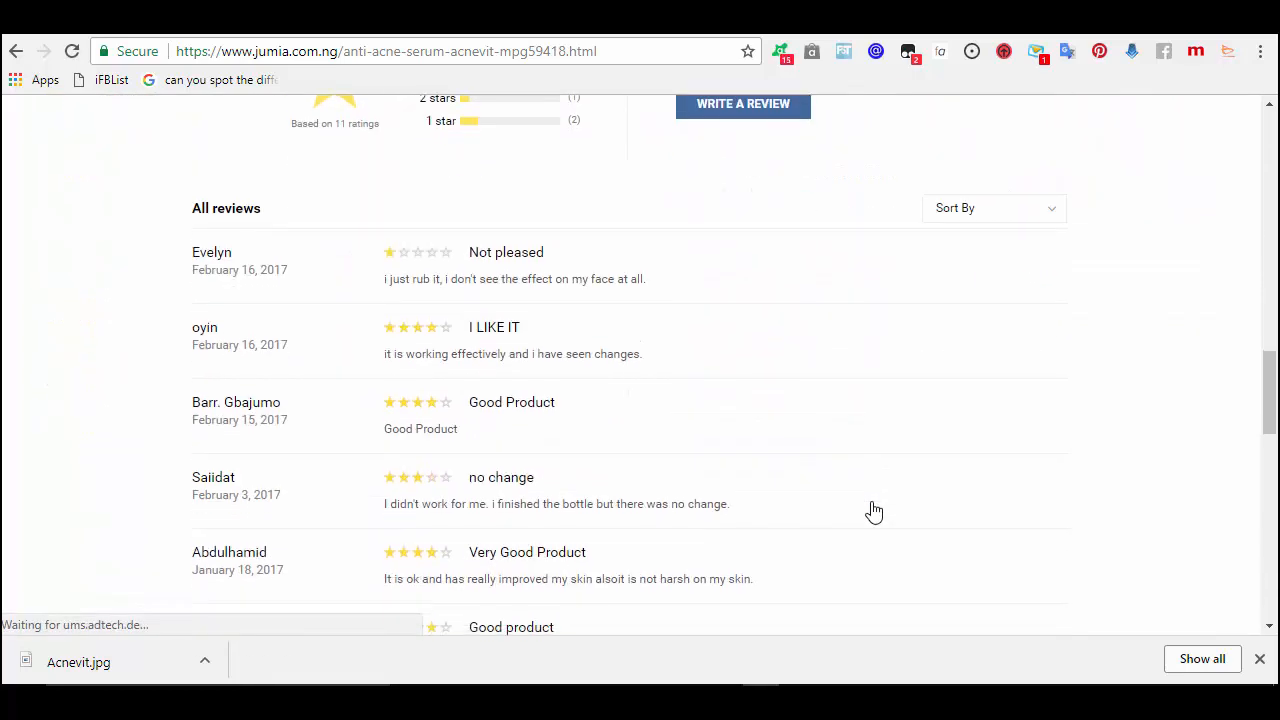
scroll(874, 511, down, 1)
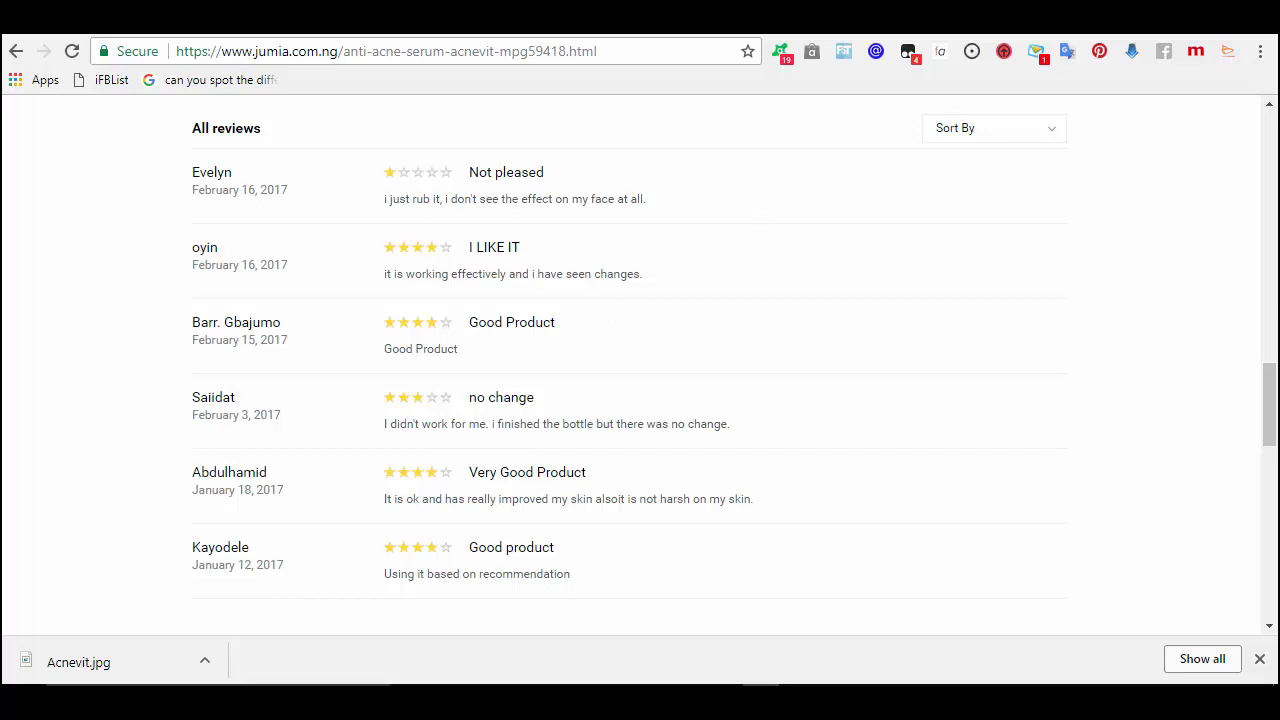
click(1270, 127)
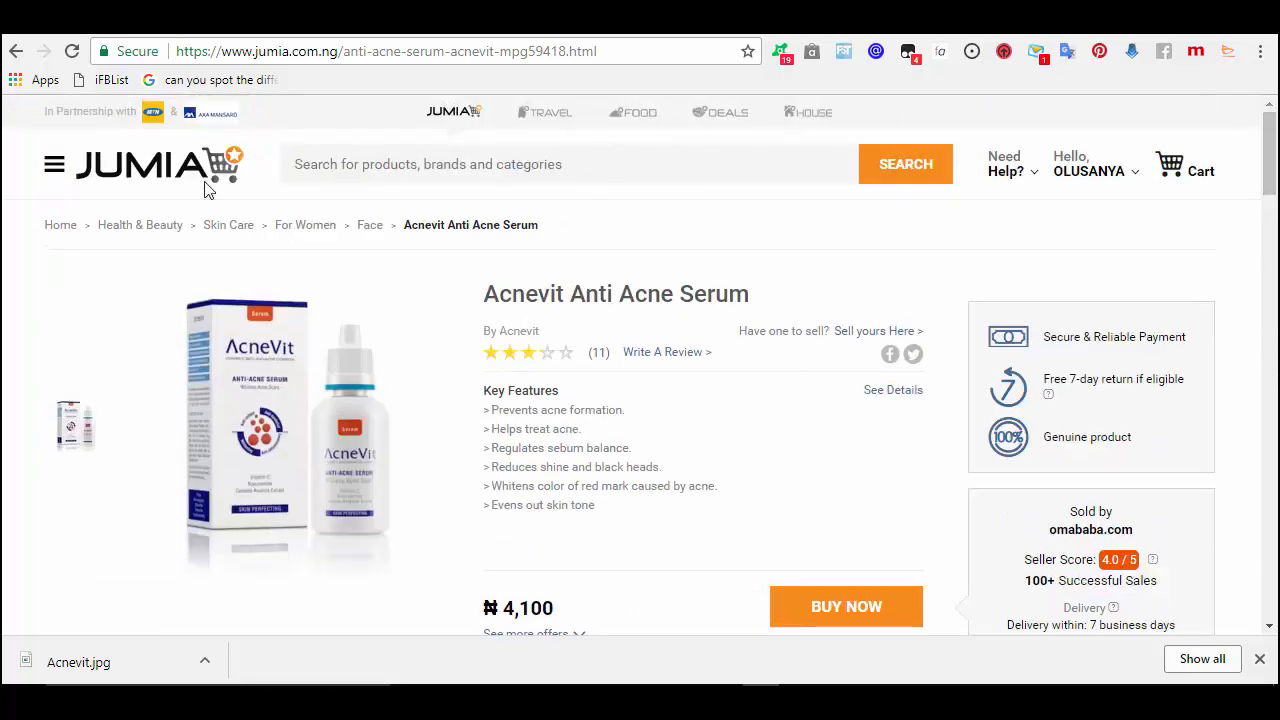
click(18, 52)
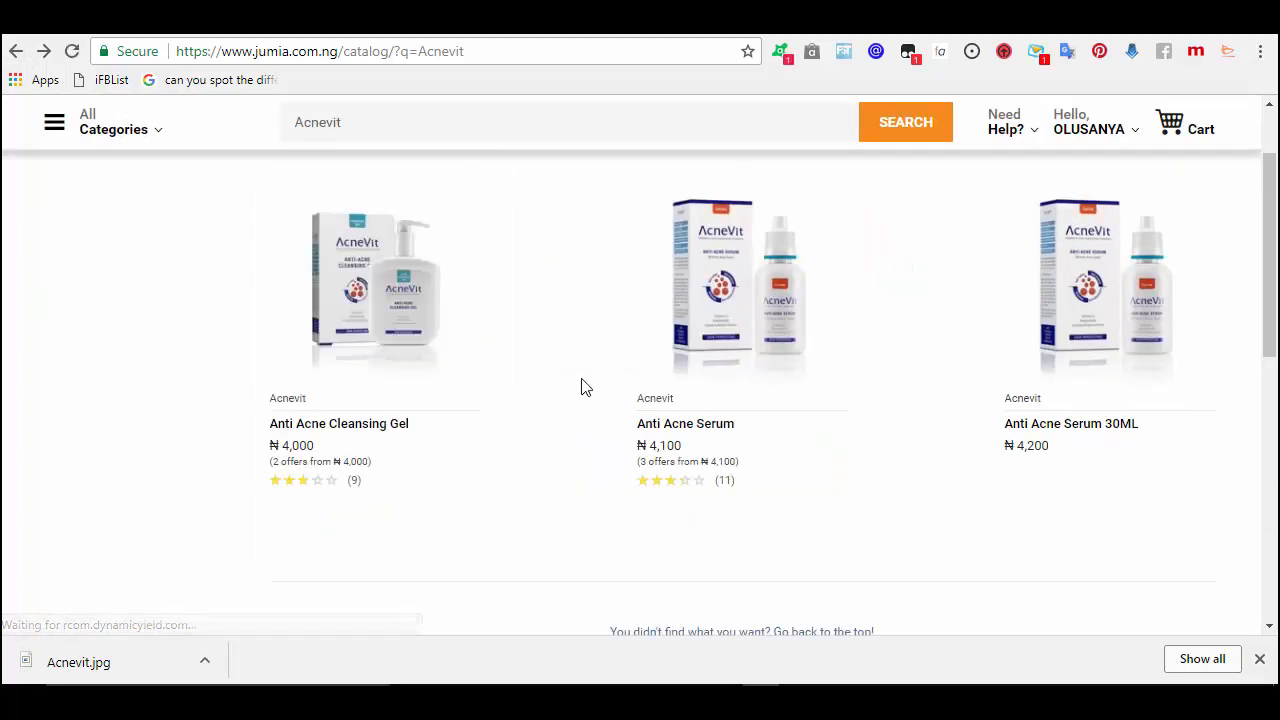
- Open the Anti Acne Cleansing Gel page and select its full Description paragraph
mouse_move(386, 329)
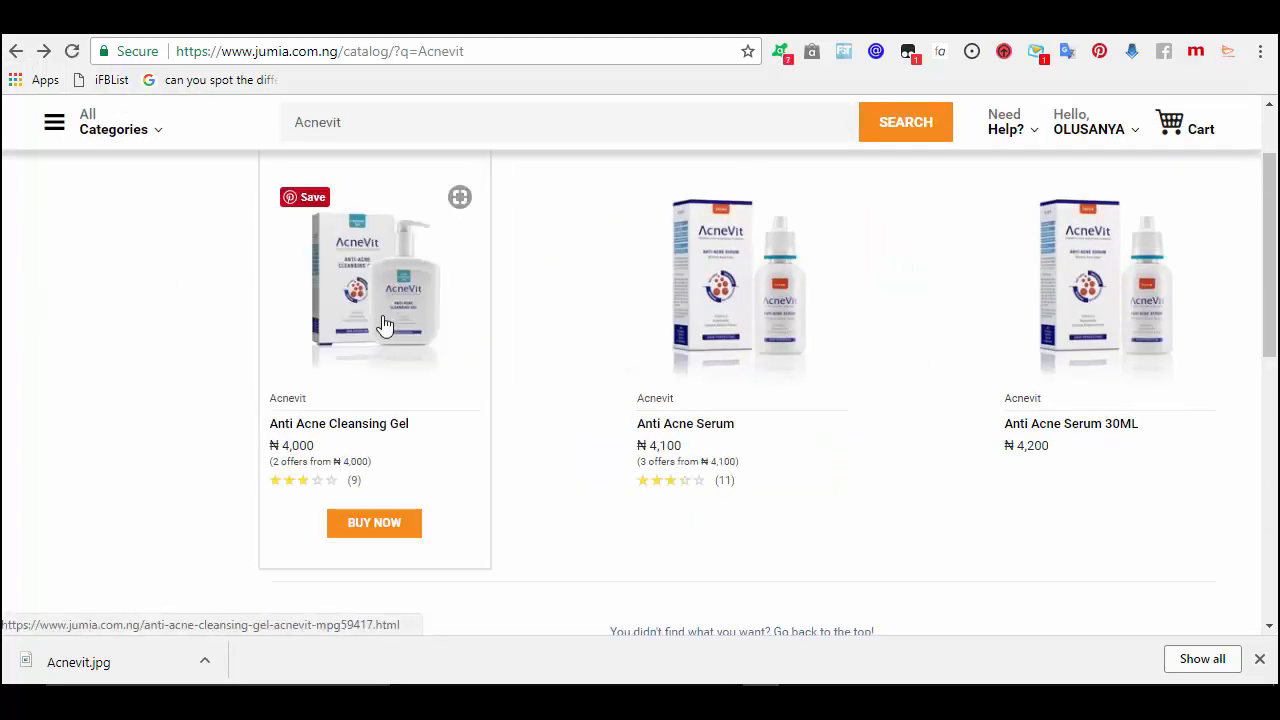
click(390, 398)
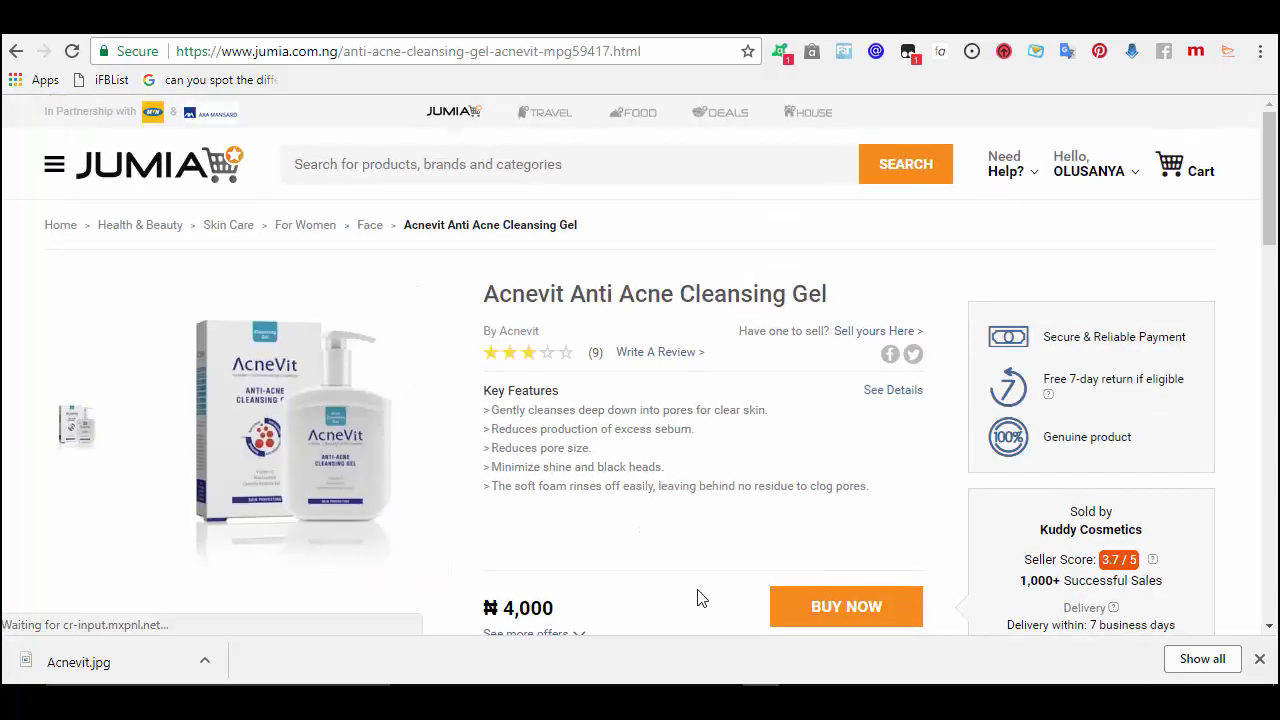
drag(1270, 200, 1260, 358)
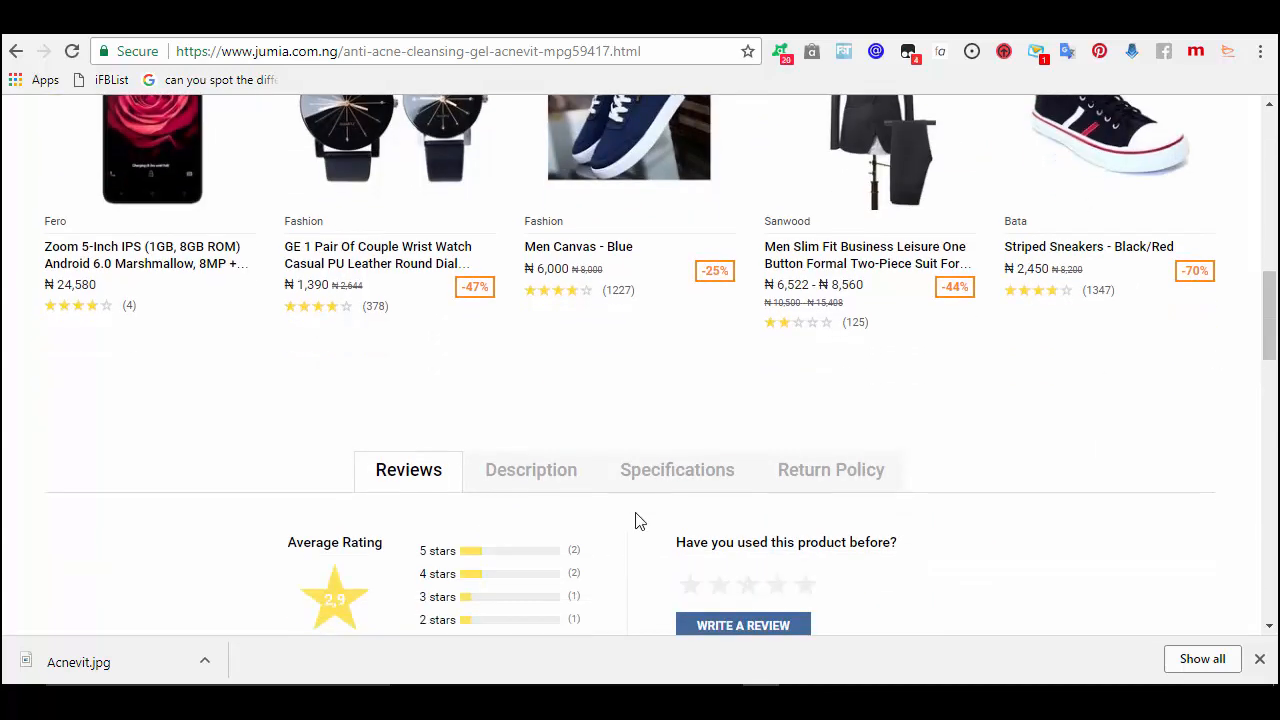
click(553, 473)
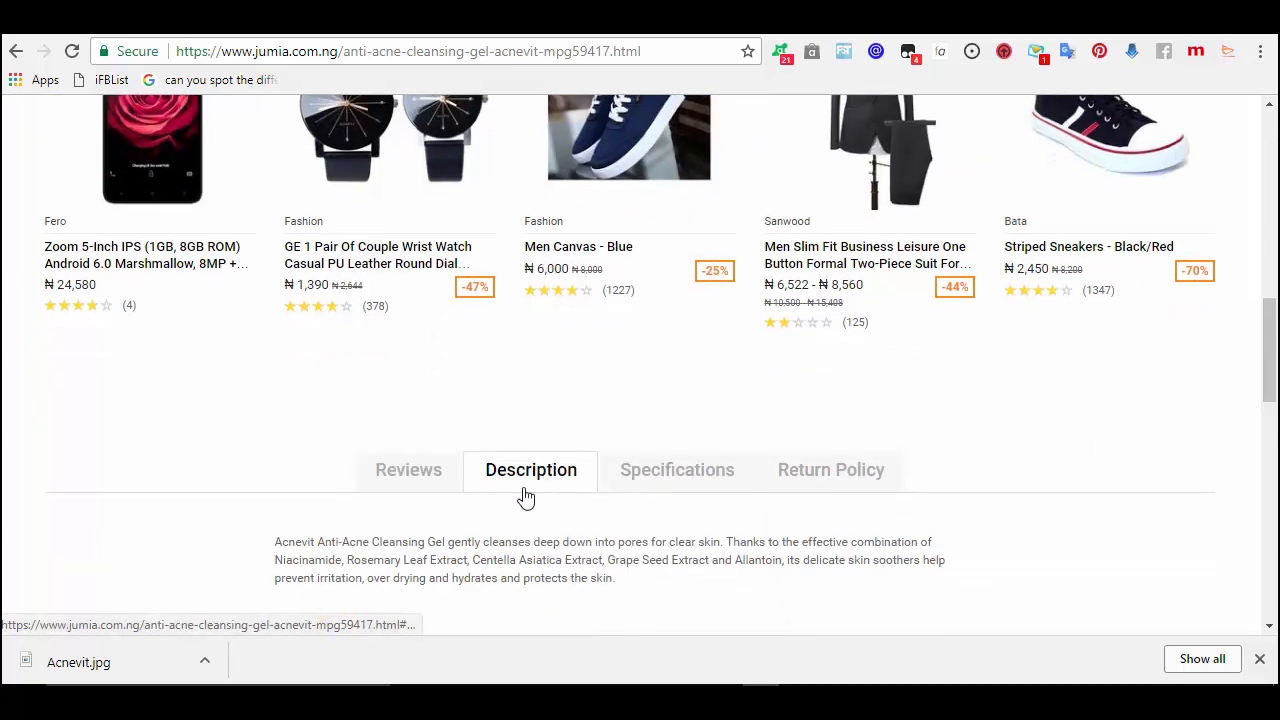
drag(1273, 343, 1273, 365)
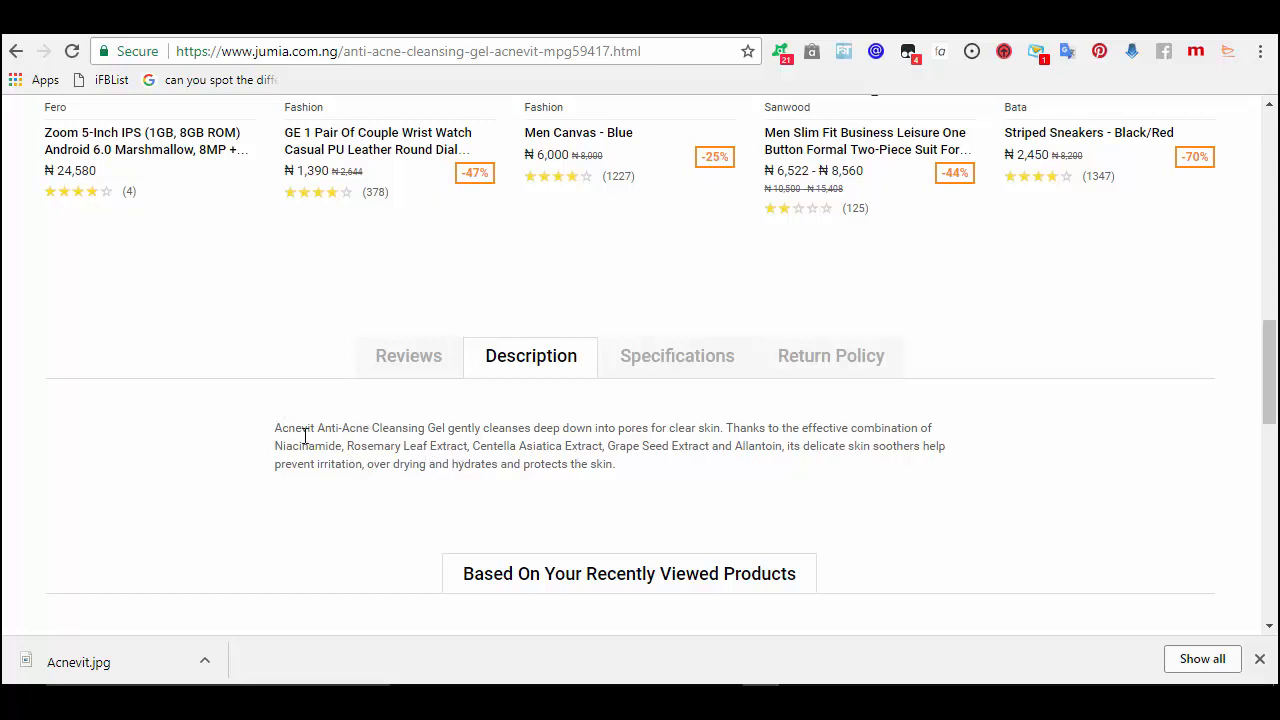
drag(275, 428, 677, 473)
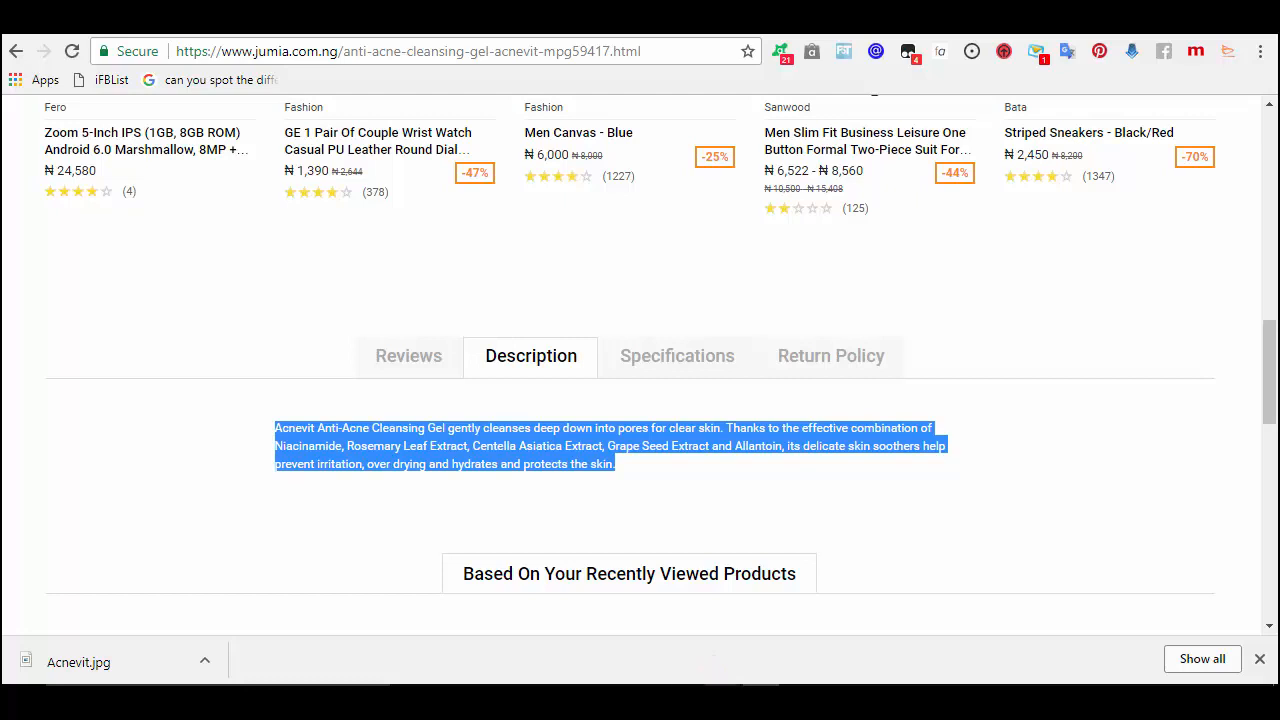
- Paste the cleansing gel description into WordPad and maximize the window
click(652, 698)
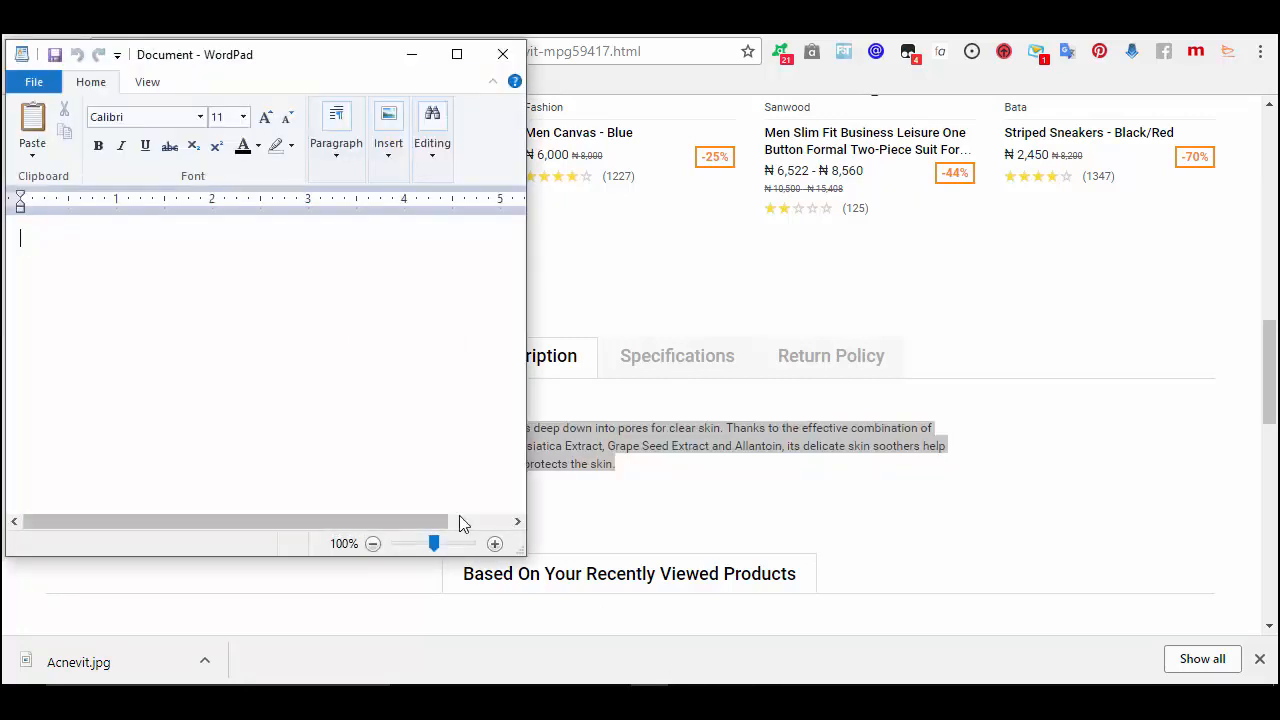
text(Acnevit Anti-Acne Cleansing Gel gently cleanses deep down into pores for clear skin. Thanks to the effective combination of Niacinamide, Rosemary Leaf Extract, Centella Asiatica Extract, Grape Seed Extract and Allantoin, its delicate skin soothers help prevent irritation, drying and hydrates and protects the skin.)
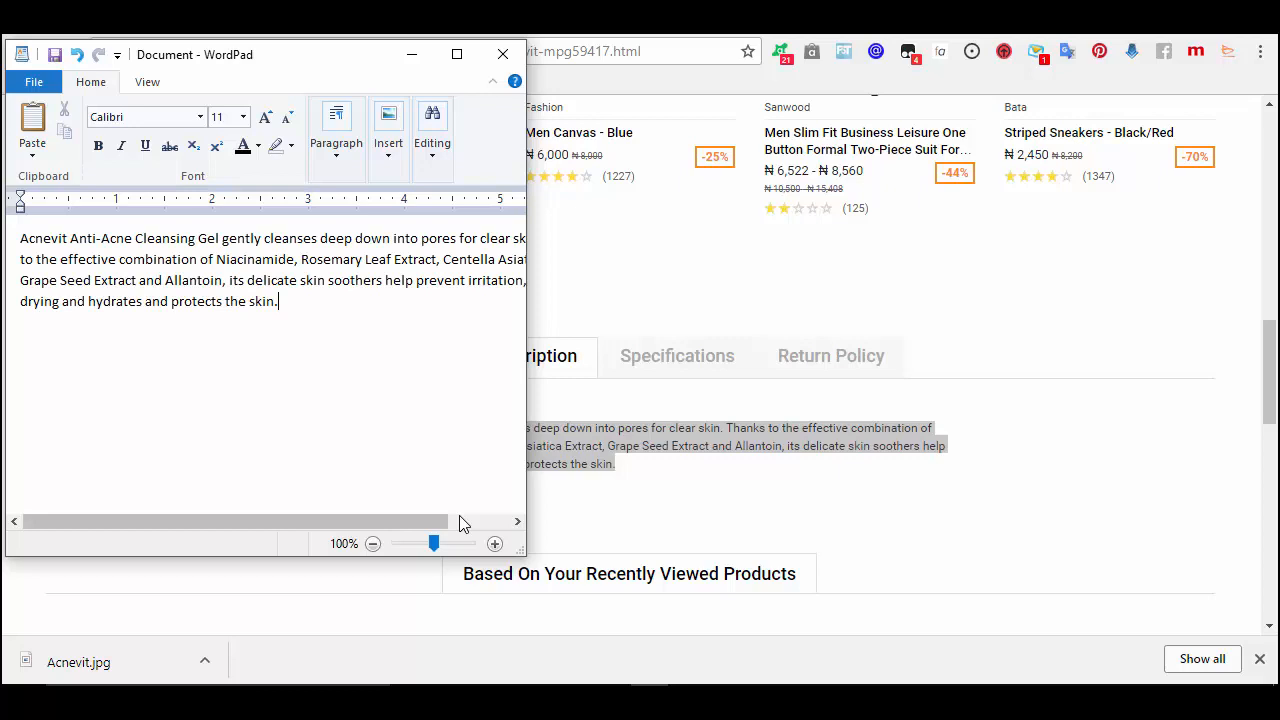
click(457, 54)
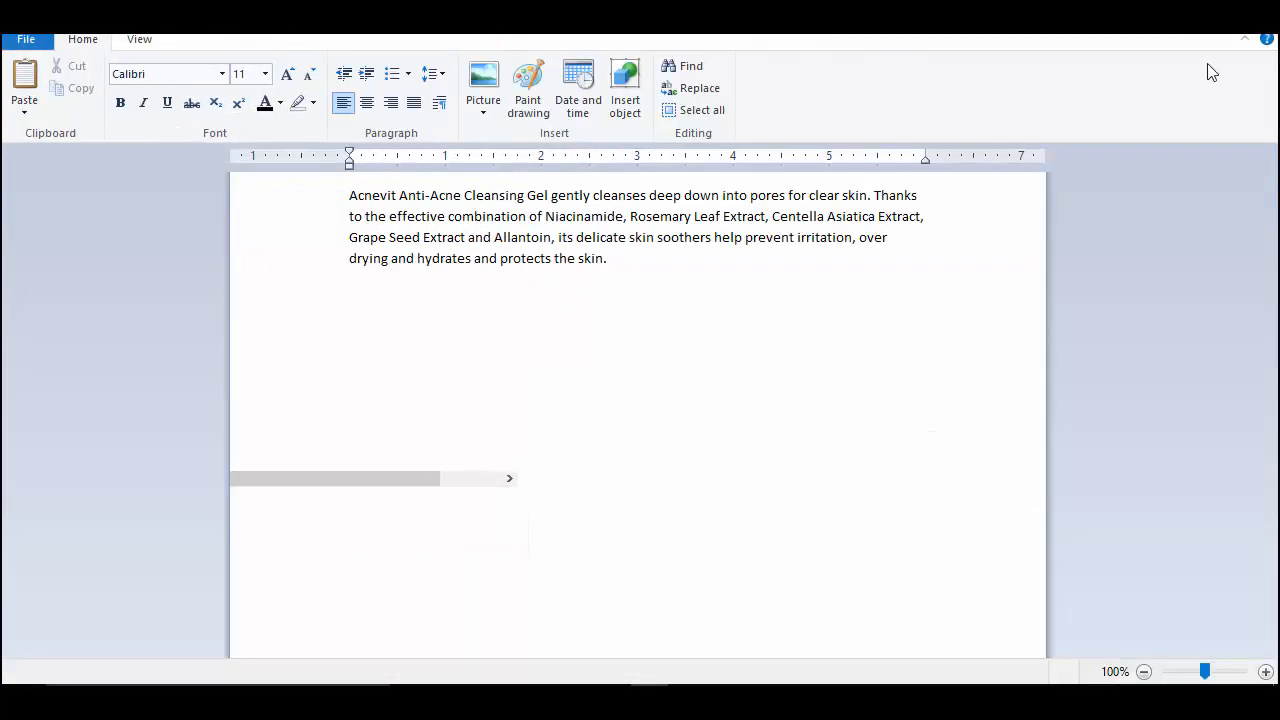
- Select the five Key Features lines on the Jumia product page, then return to WordPad
click(1167, 20)
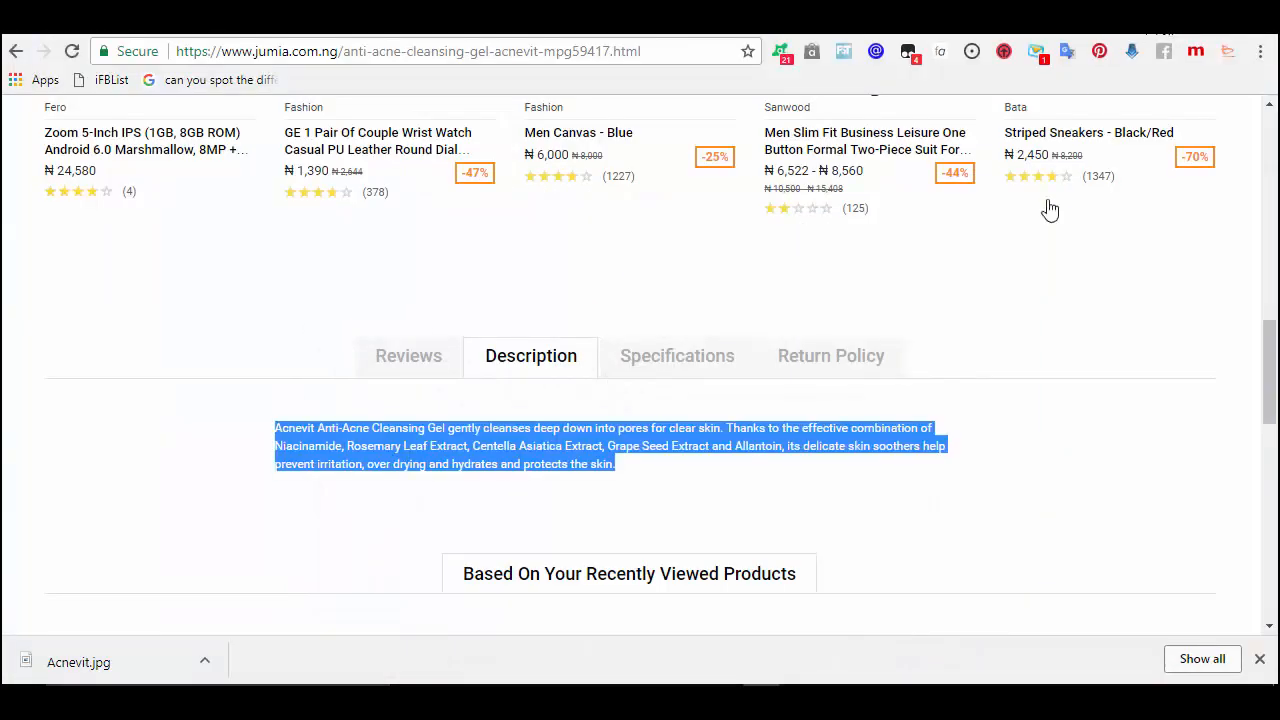
click(1185, 240)
scroll(1272, 165, up, 10)
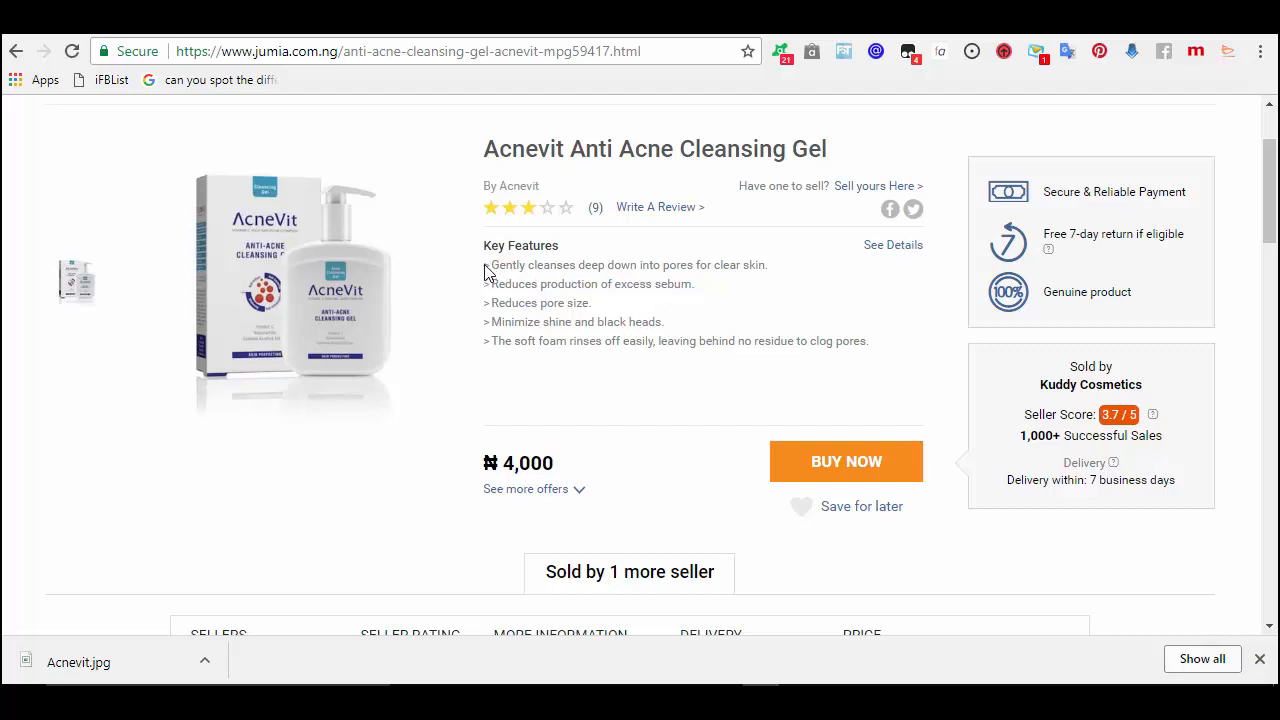
drag(487, 267, 889, 359)
key(ctrl+c)
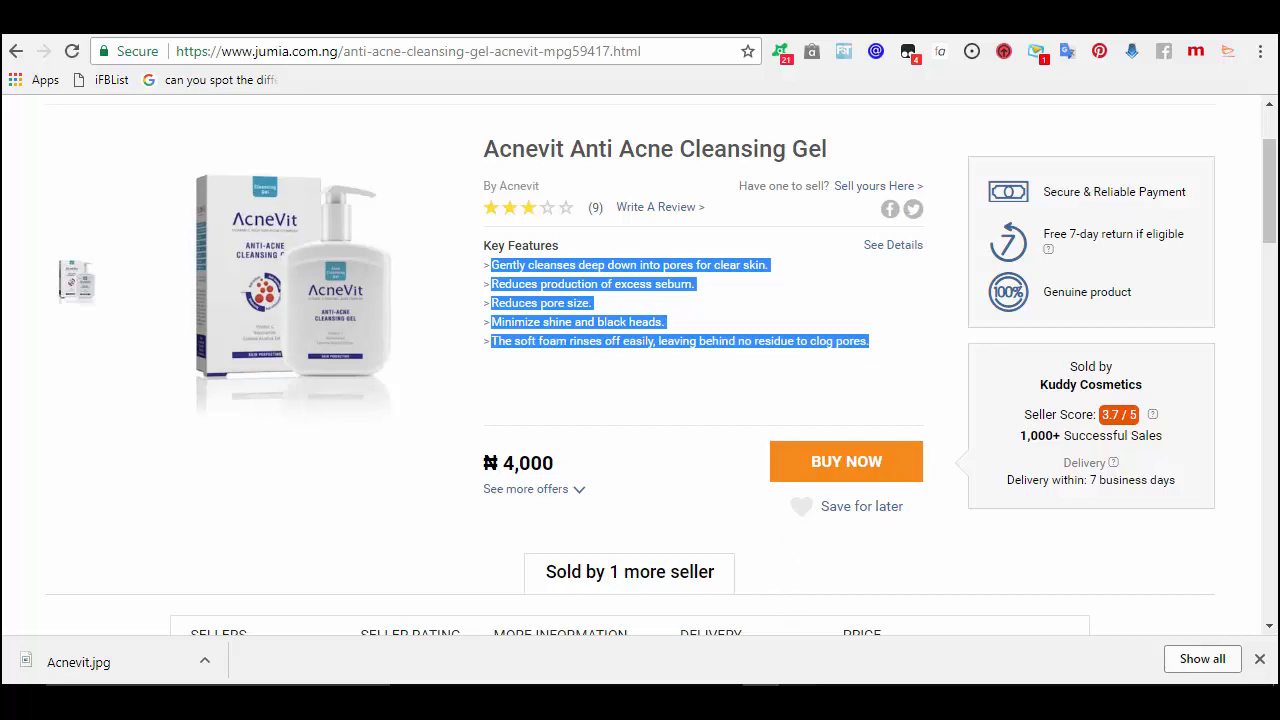
click(650, 702)
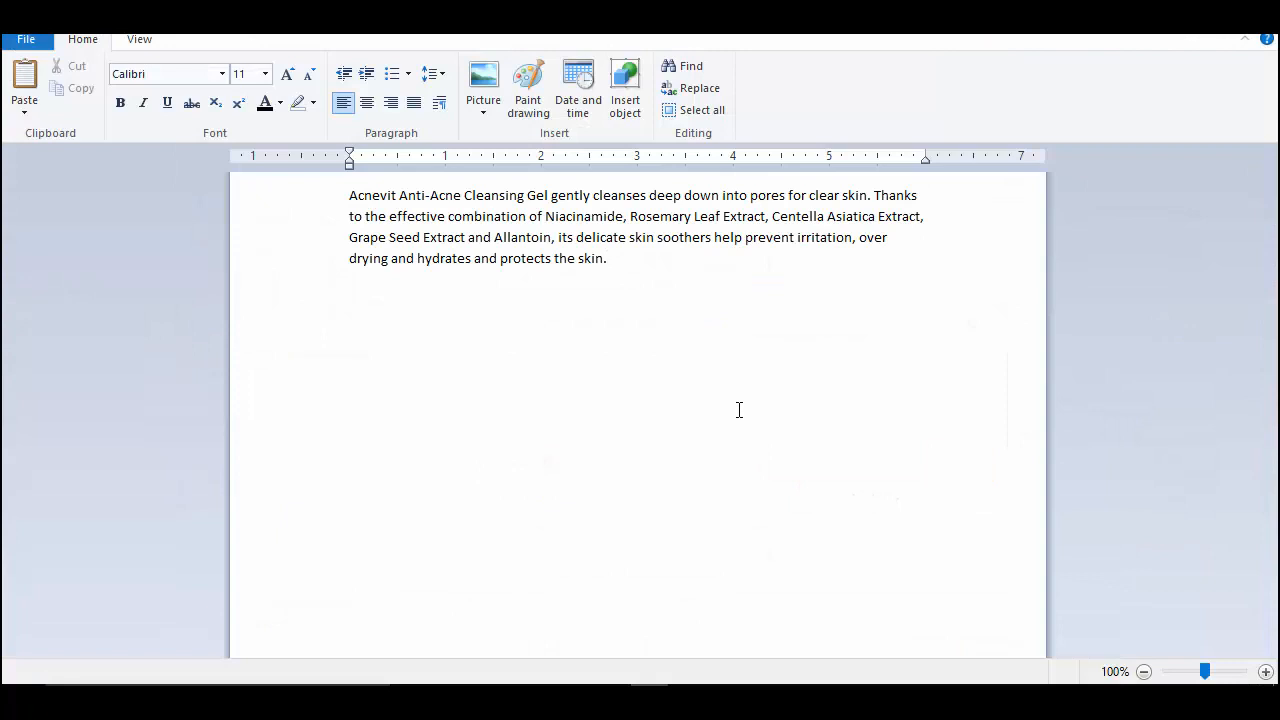
- Paste the key features, delete the 'Thanks … Allantoin,' clause and split off the last sentence
key(ctrl+v)
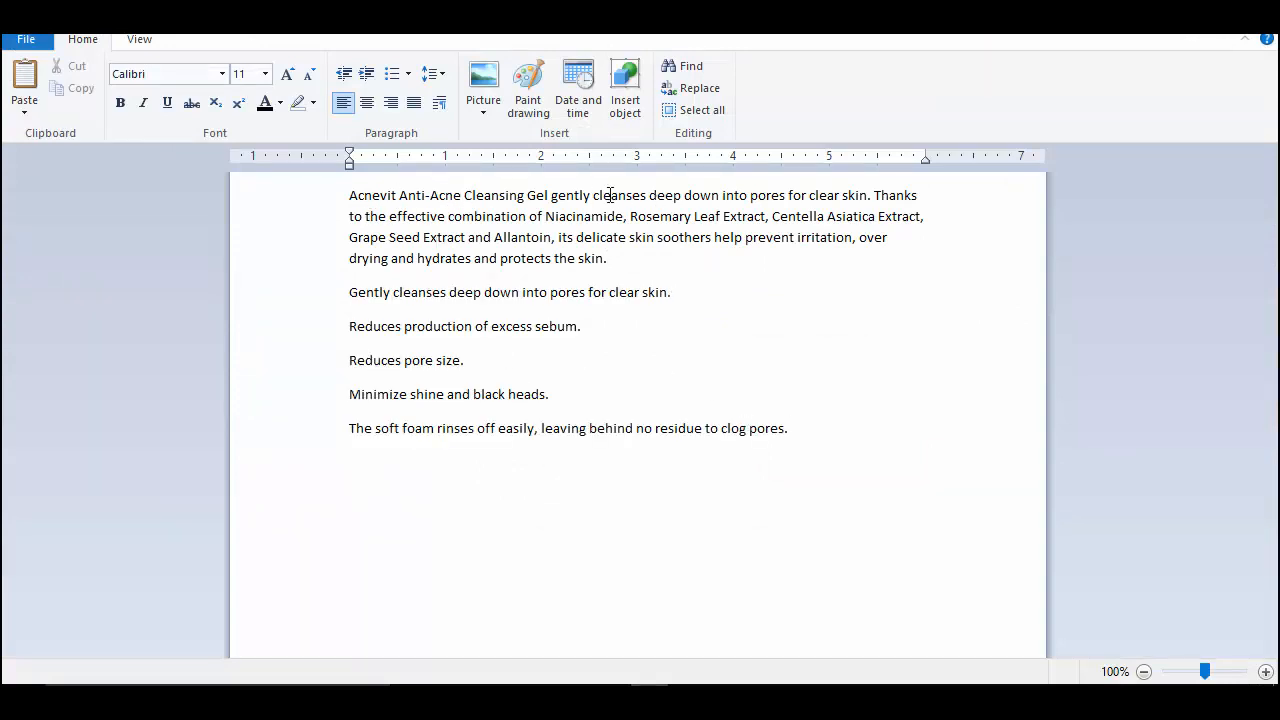
double_click(875, 195)
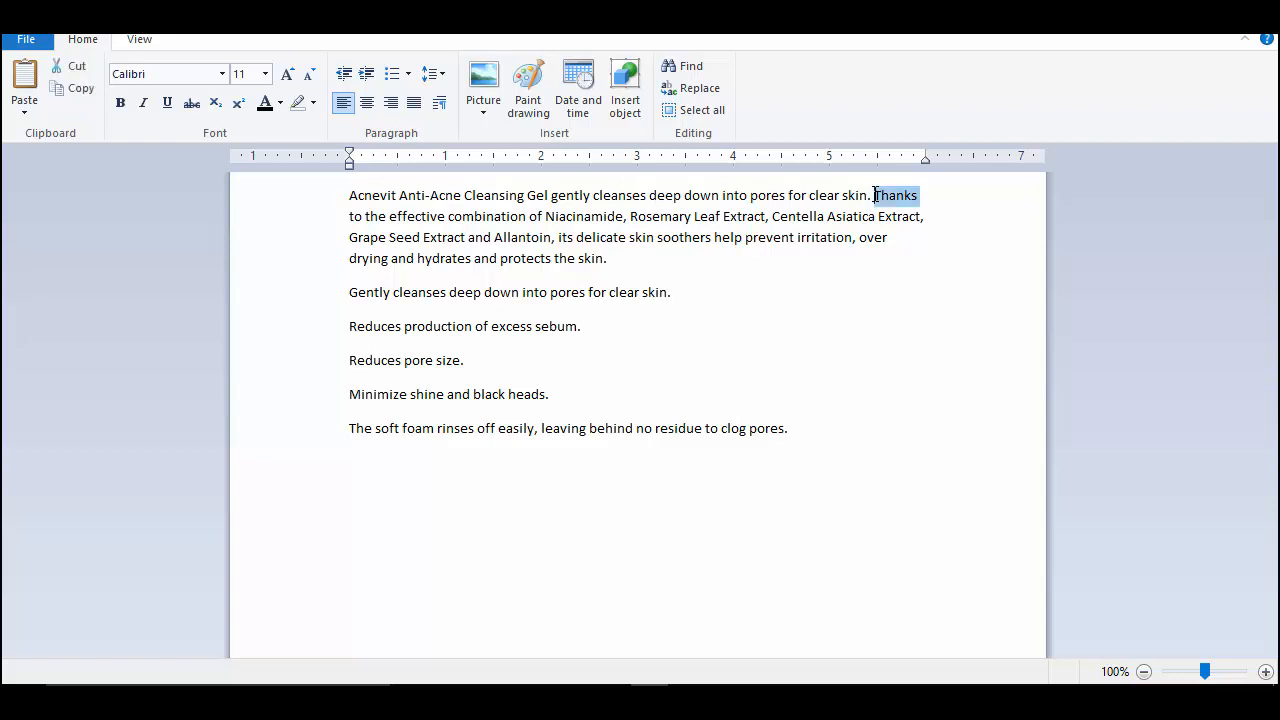
click(875, 195)
drag(875, 195, 560, 245)
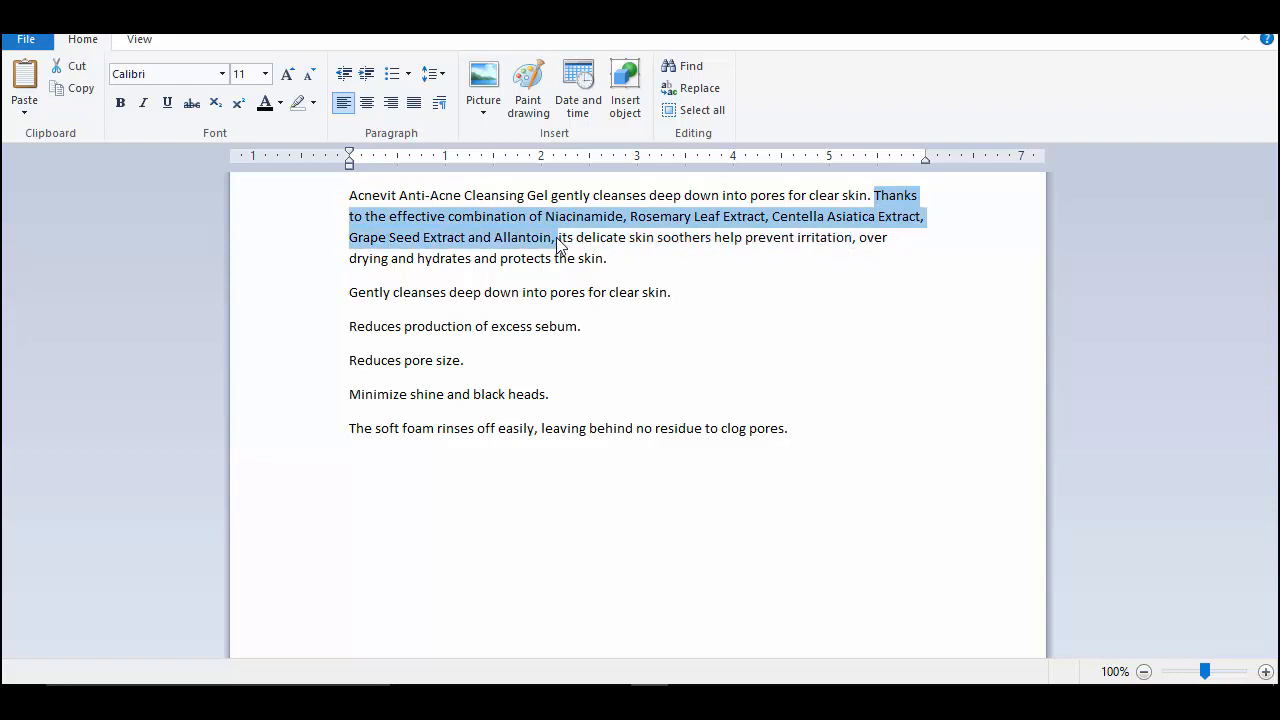
key(Delete)
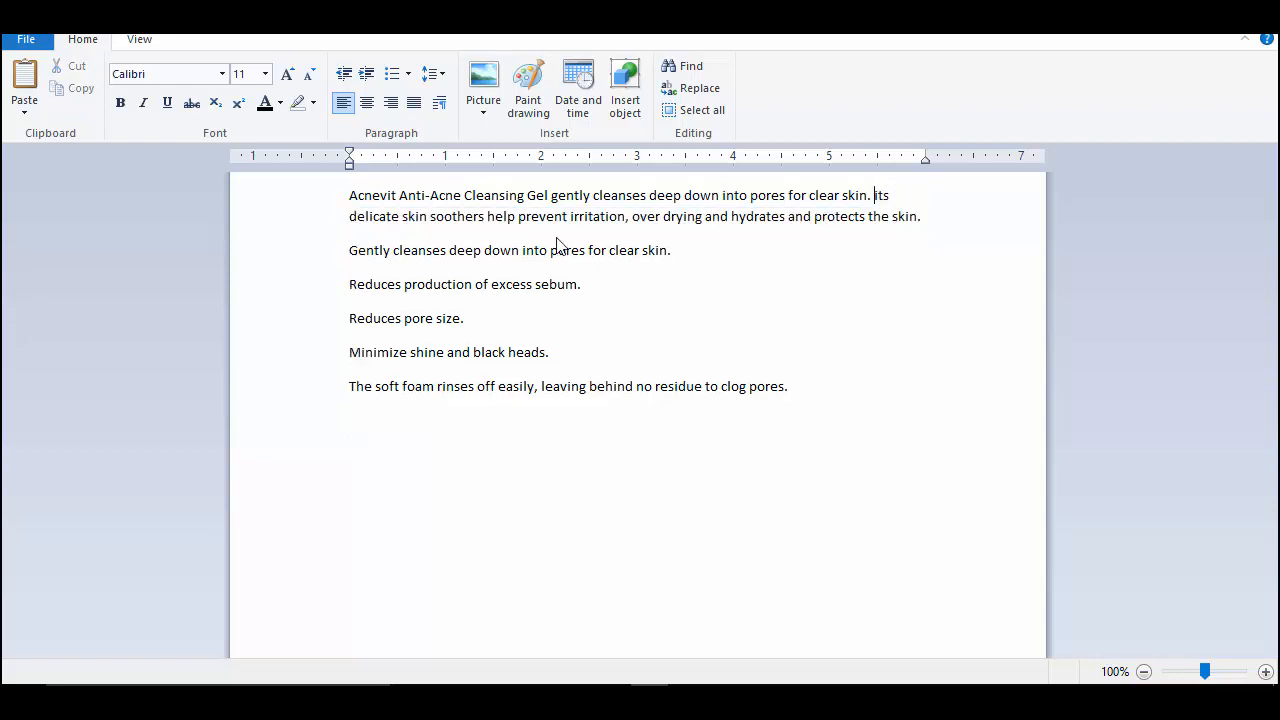
key(Return)
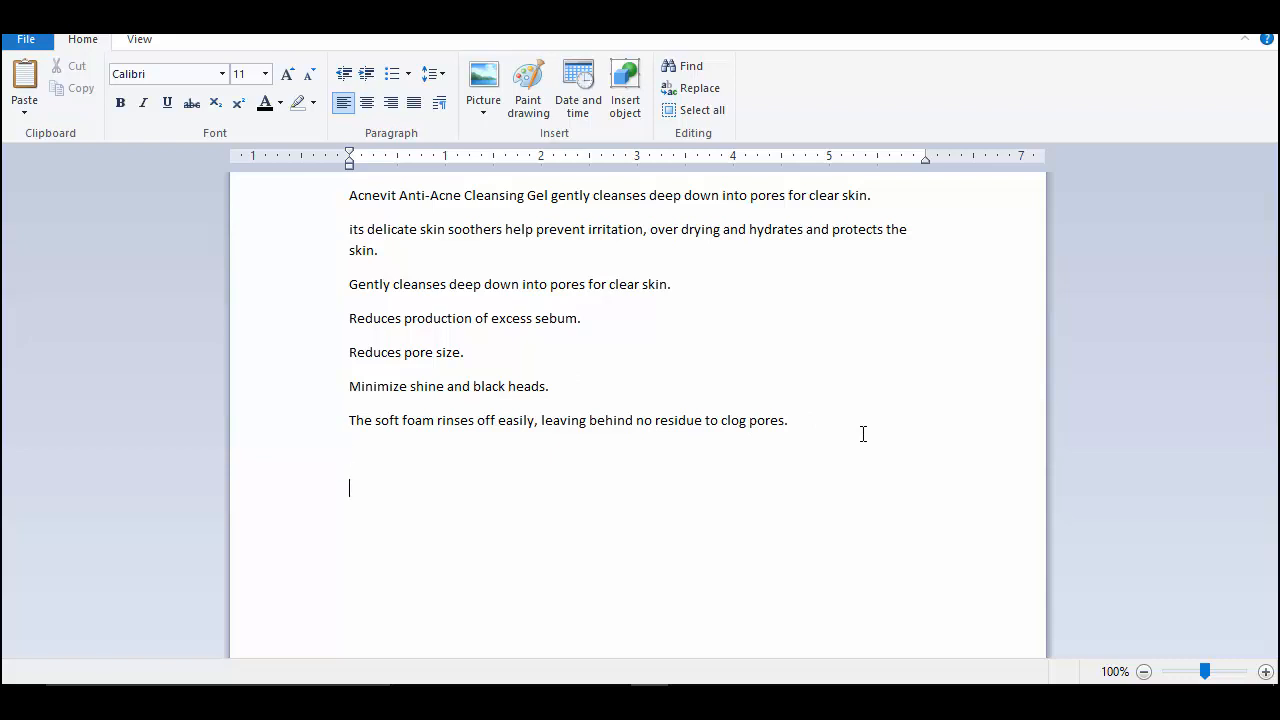
- Begin the order heading line with a capitalised 'TO'
key(Caps_Lock)
text(T)
key(Caps_Lock)
key(Caps_Lock)
text(O)
- Finish the order heading with the contact phone number, then list NAME, LOCATION AND LOCAL GOVT., PHONE NUMBER, ACNEVIT
text(PLACE AN ORD)
text(ER)
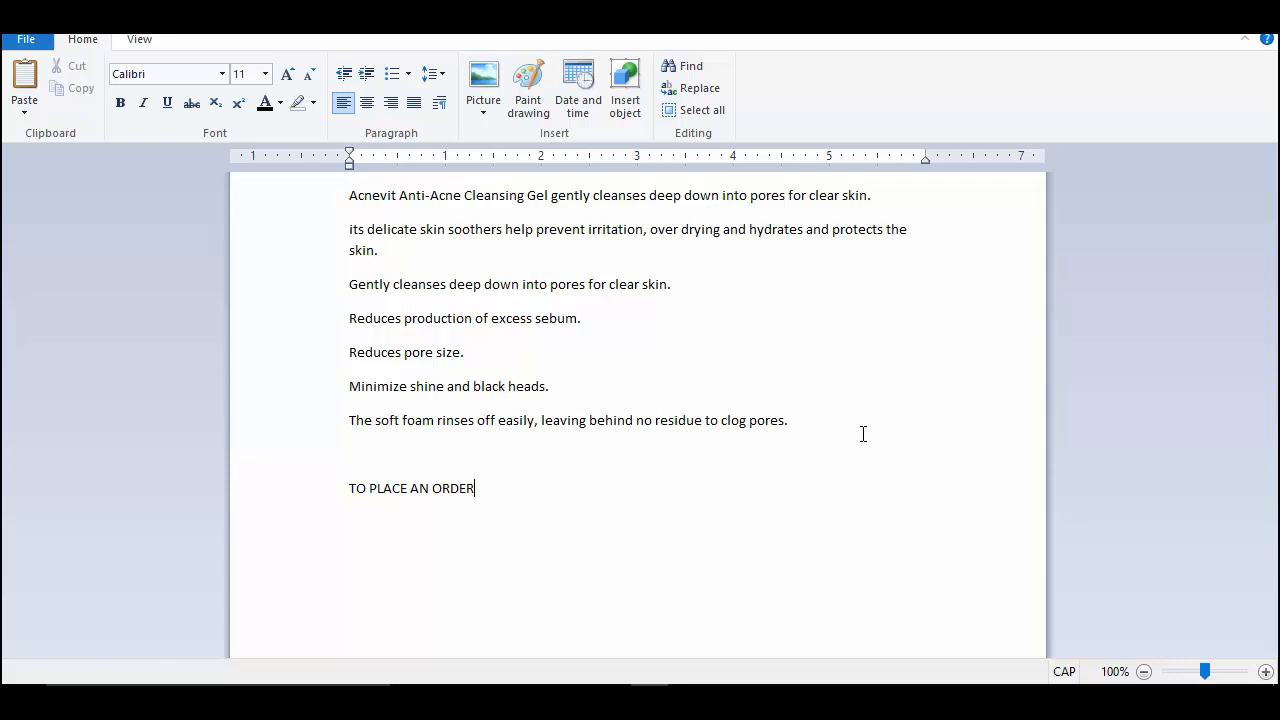
text( SEND THE FOLLOWING DET)
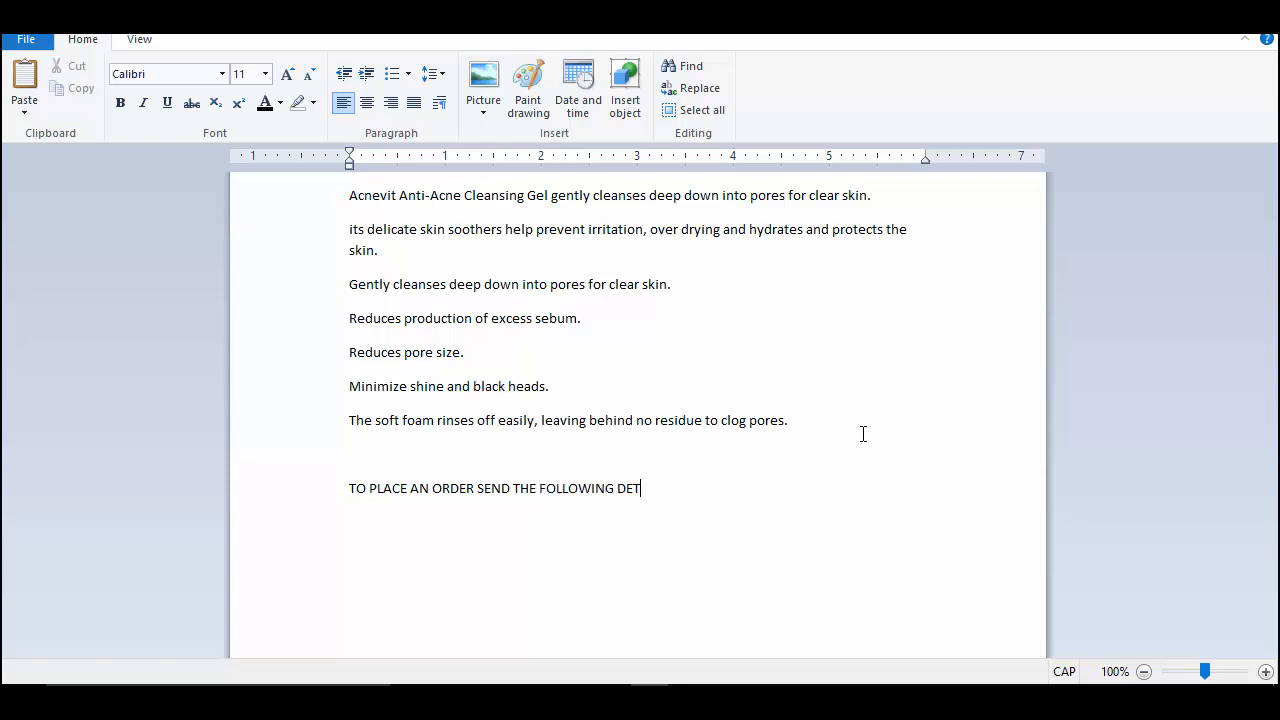
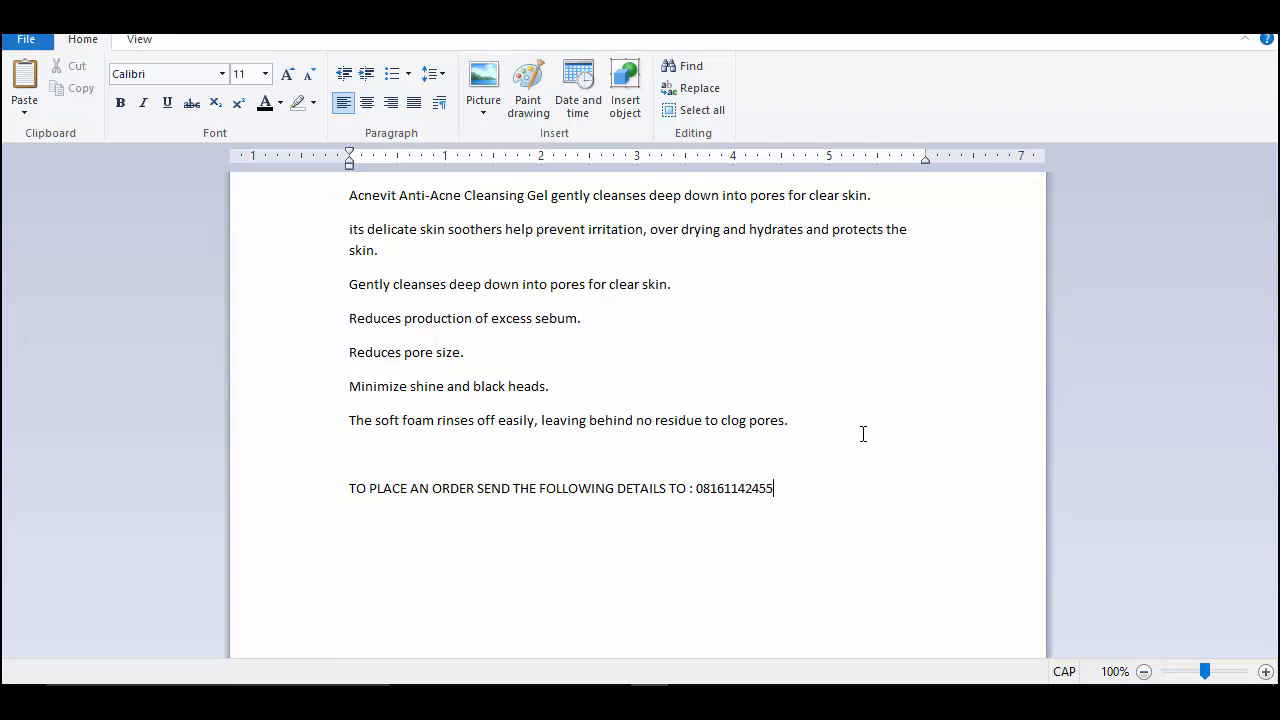
key(Return)
text(1)
text(. N)
text(AME )
text(2. )
text(LOCATI)
text(ON AND )
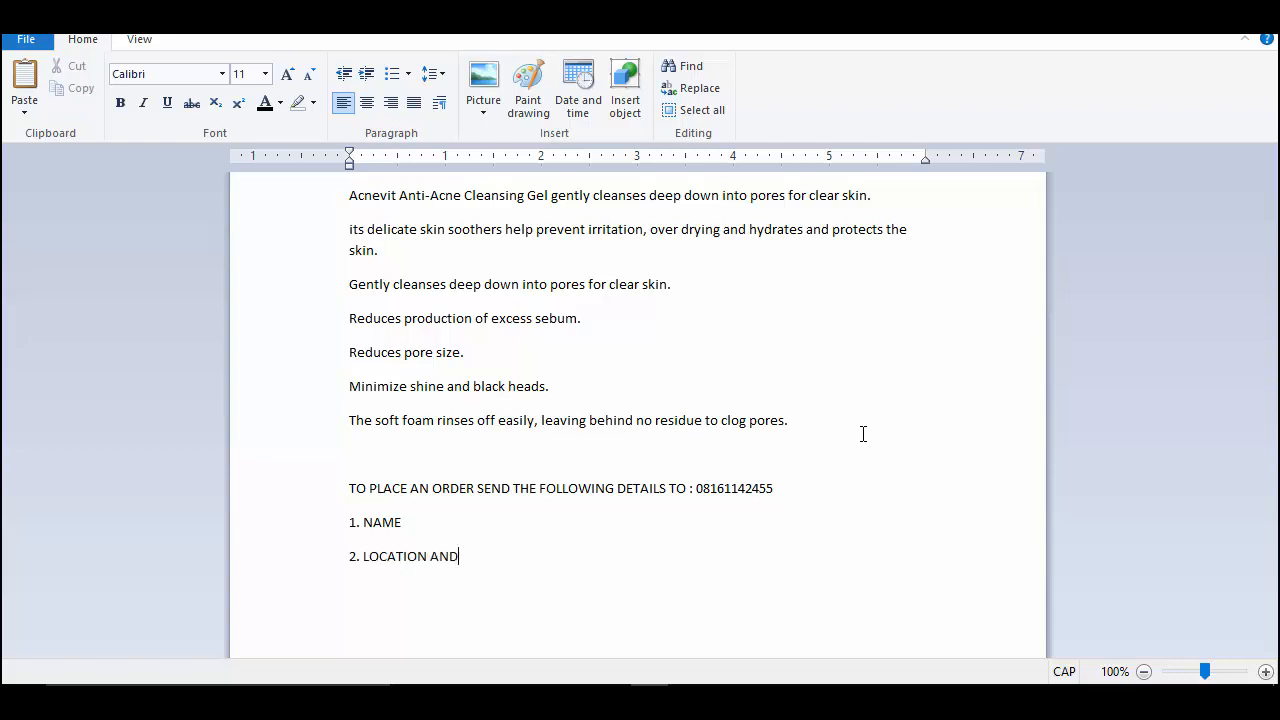
text(LOCAL GOVT.)
key(Return)
text(3. PHONE)
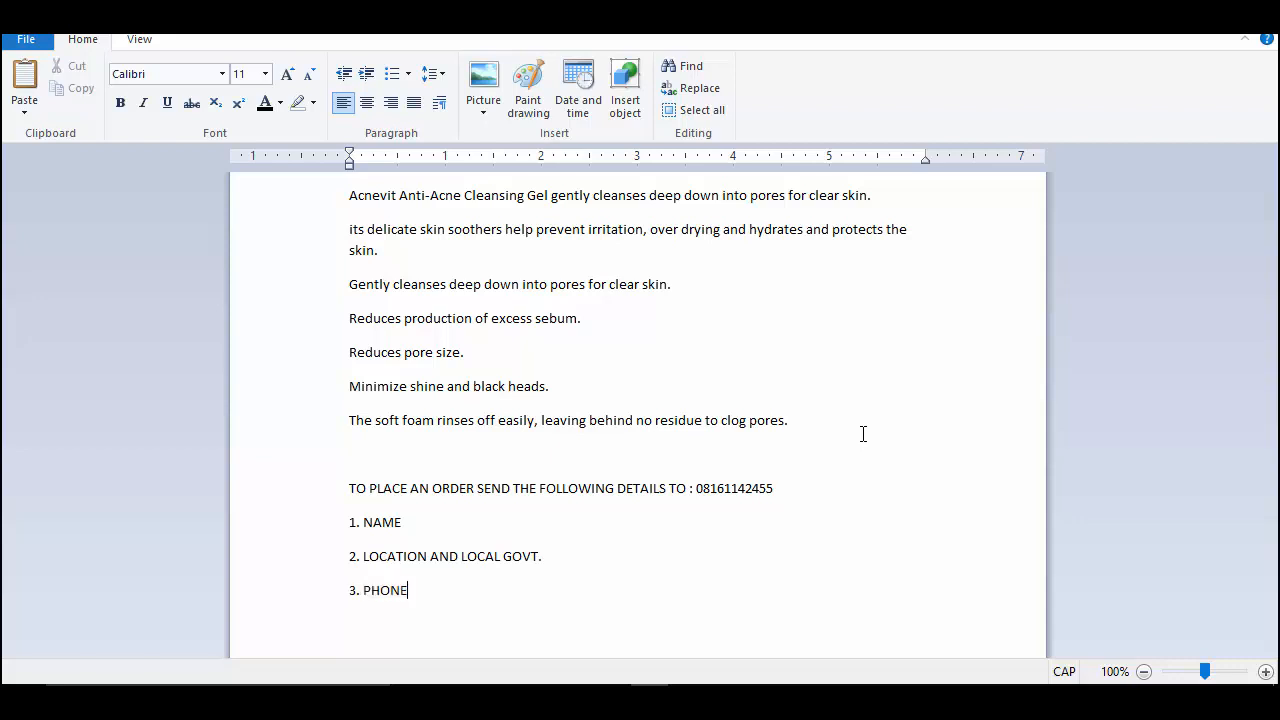
text( NUMBER)
key(Return)
text(4. ACNEVIT)
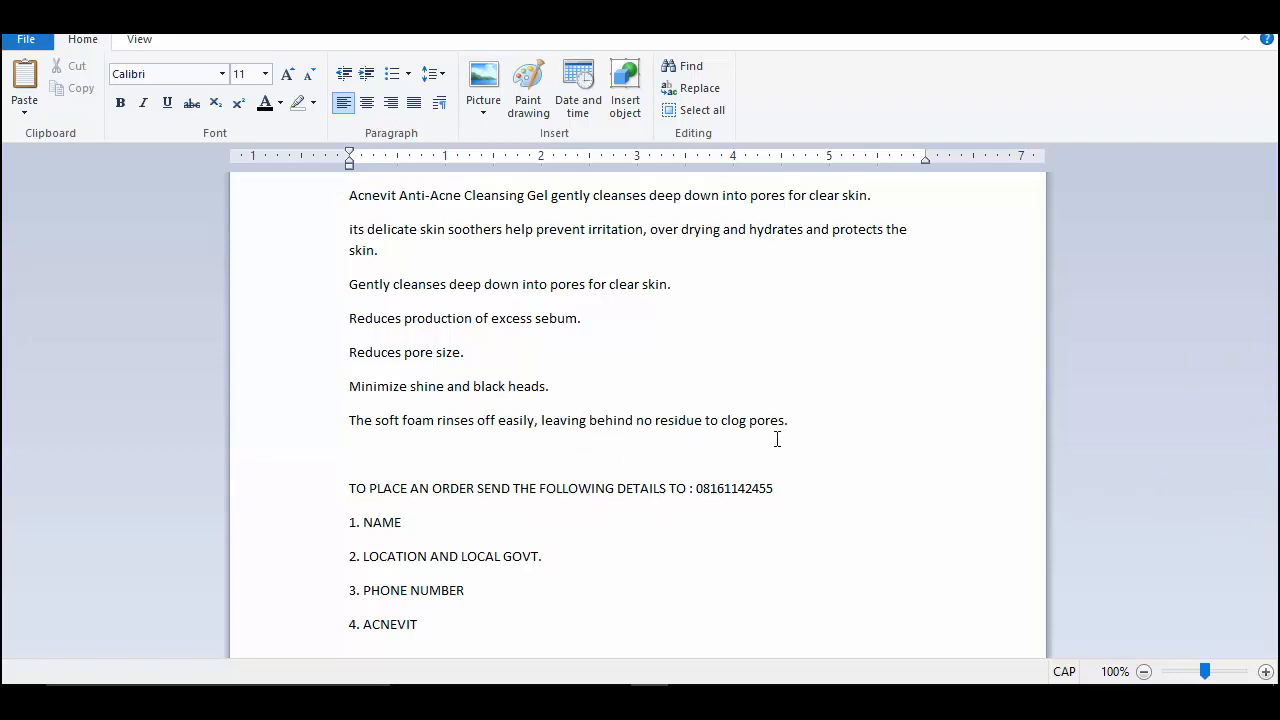
- Add 'PRICE: 8,000 NAIRA WITH FREE SHIPPING AND CASH ON DELIVERY' after the key features, then select all text
click(816, 426)
key(Return)
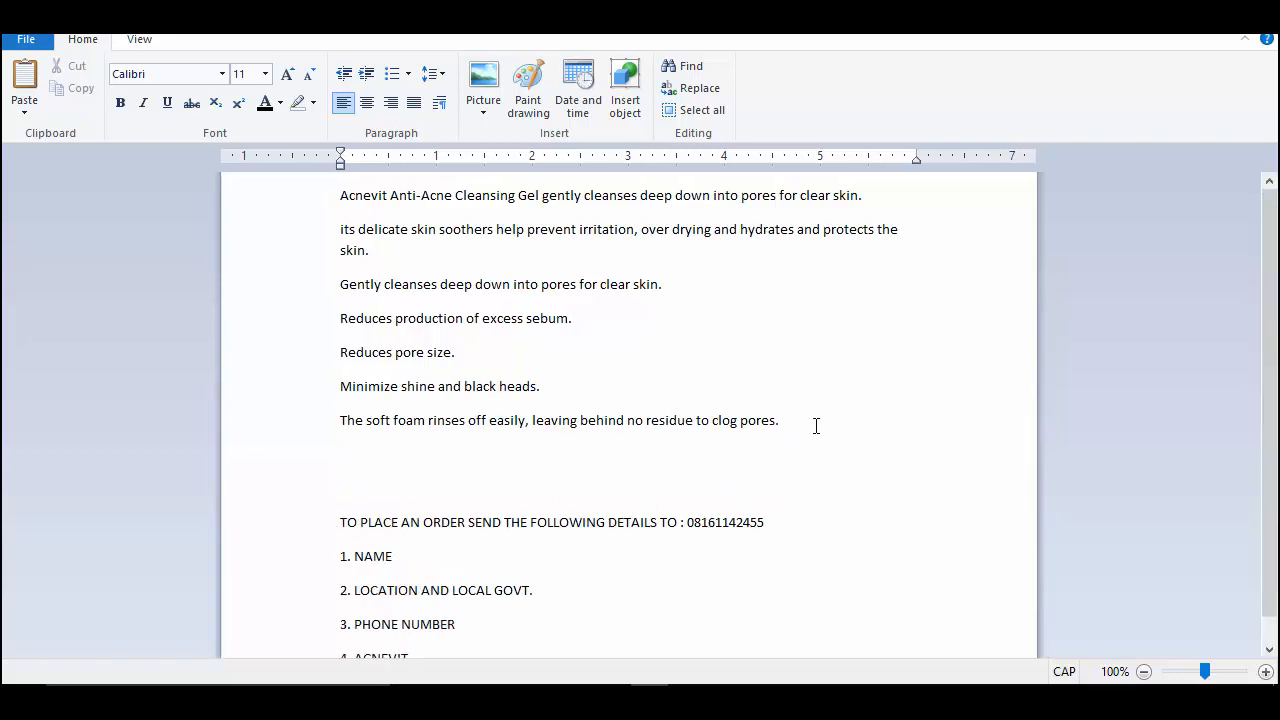
text(PRICE)
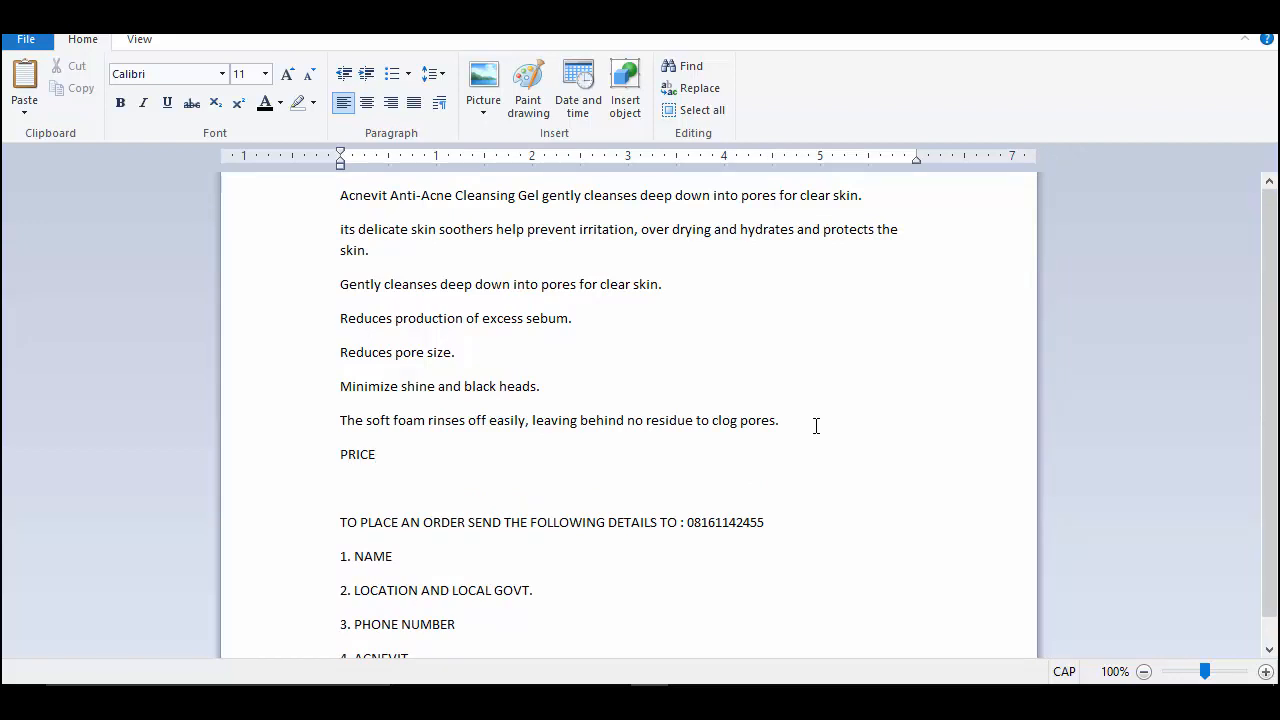
text(:)
text(8,000 NAIRA WITH FREE)
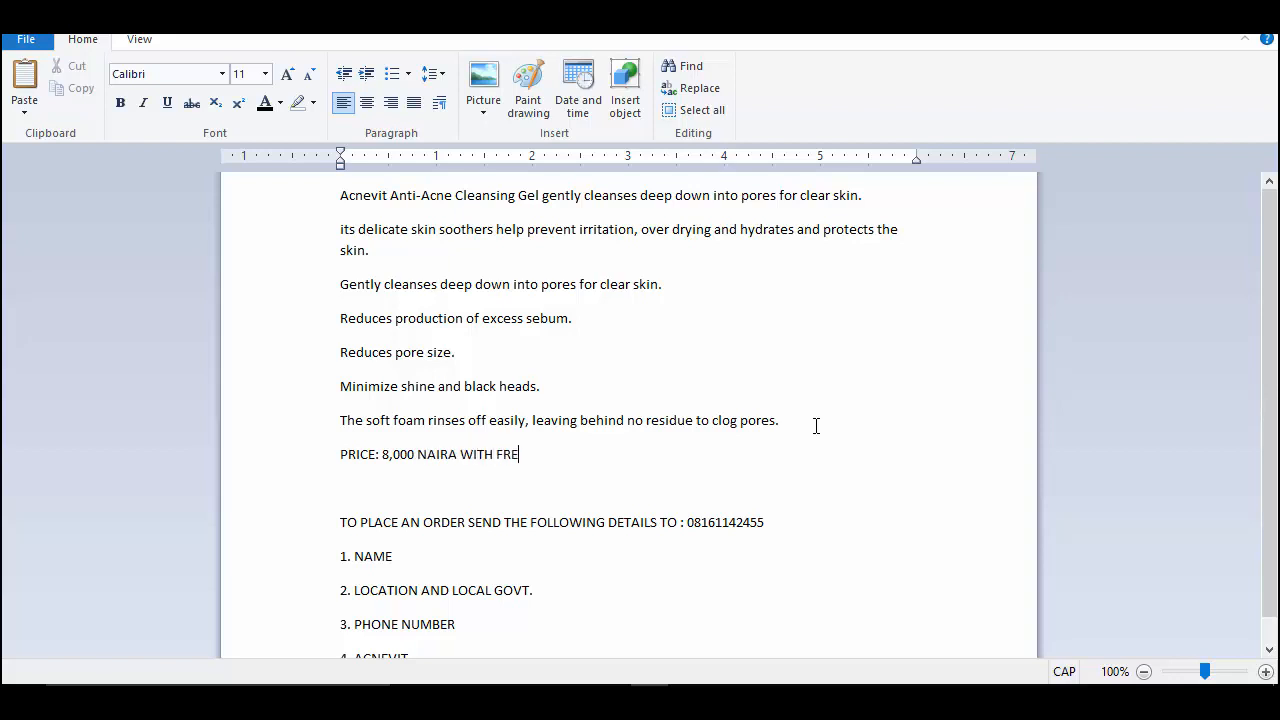
key(BackSpace)
key(BackSpace)
key(BackSpace)
key(BackSpace)
text(FREE SHIPPING AND CASH)
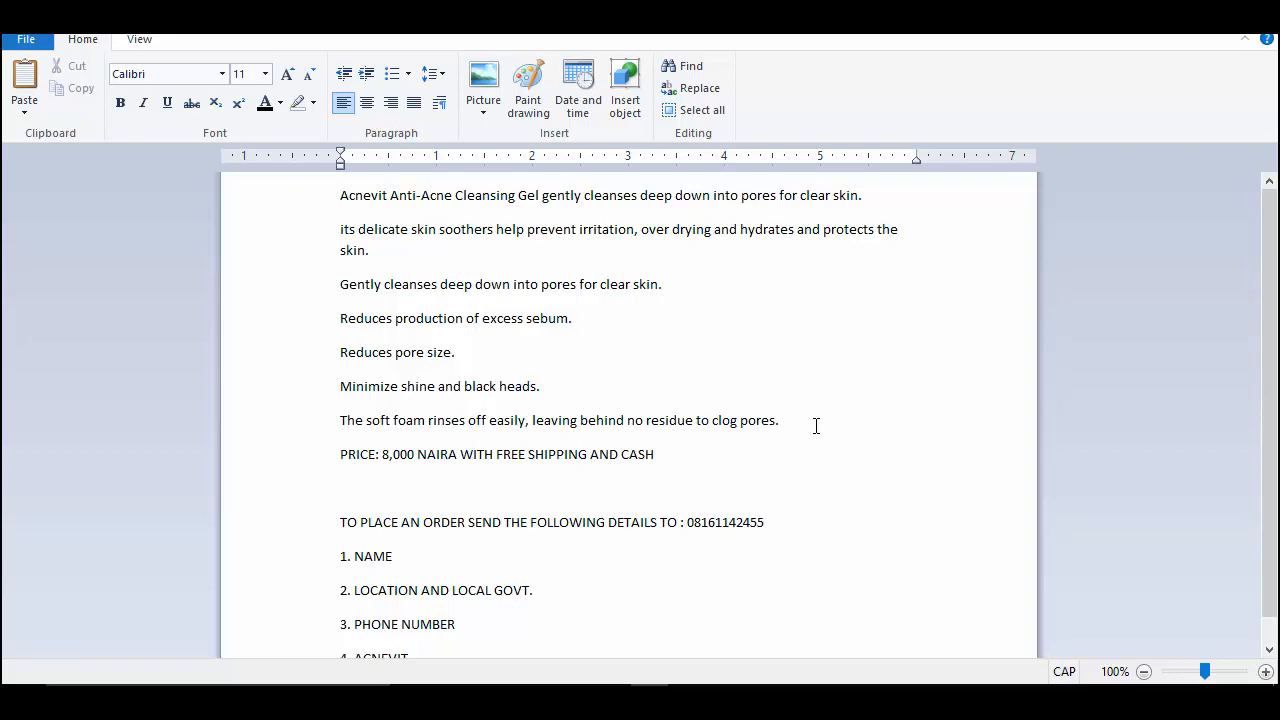
text( ON DELIVERY)
key(ctrl+a)
key(ctrl+c)
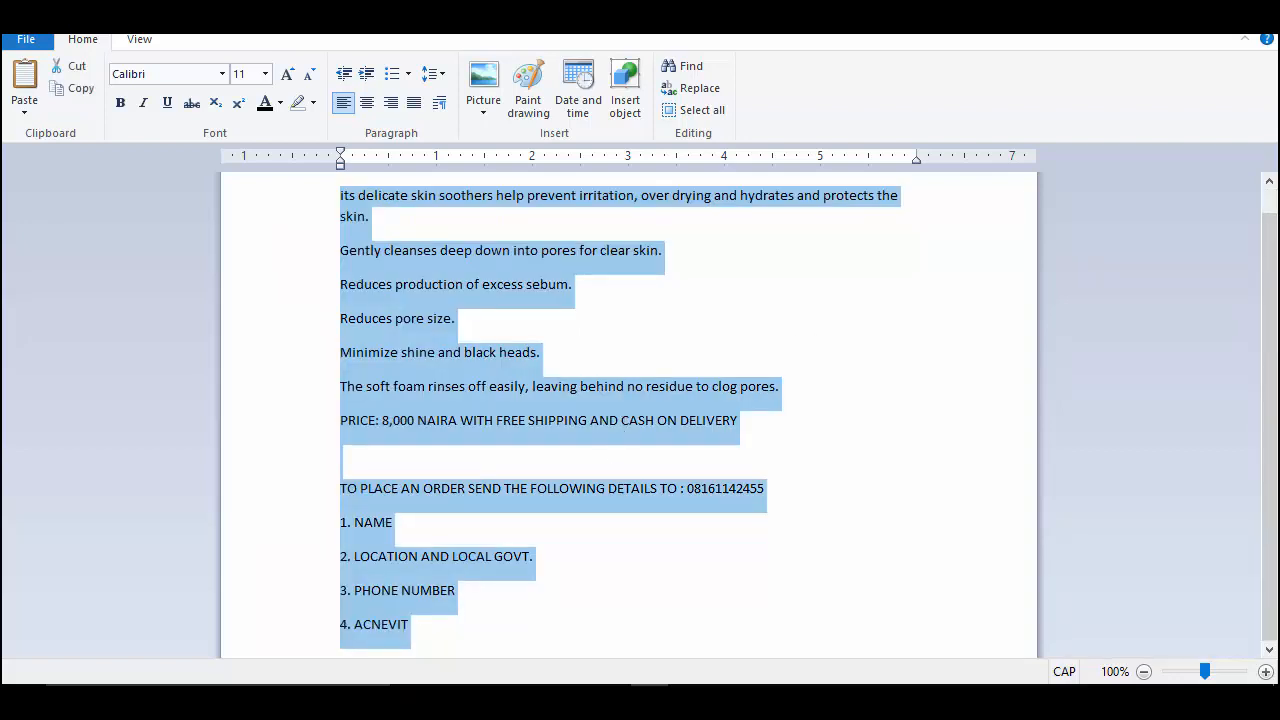
- Return to The Face Clinic Facebook page and start a new post in its composer
click(766, 685)
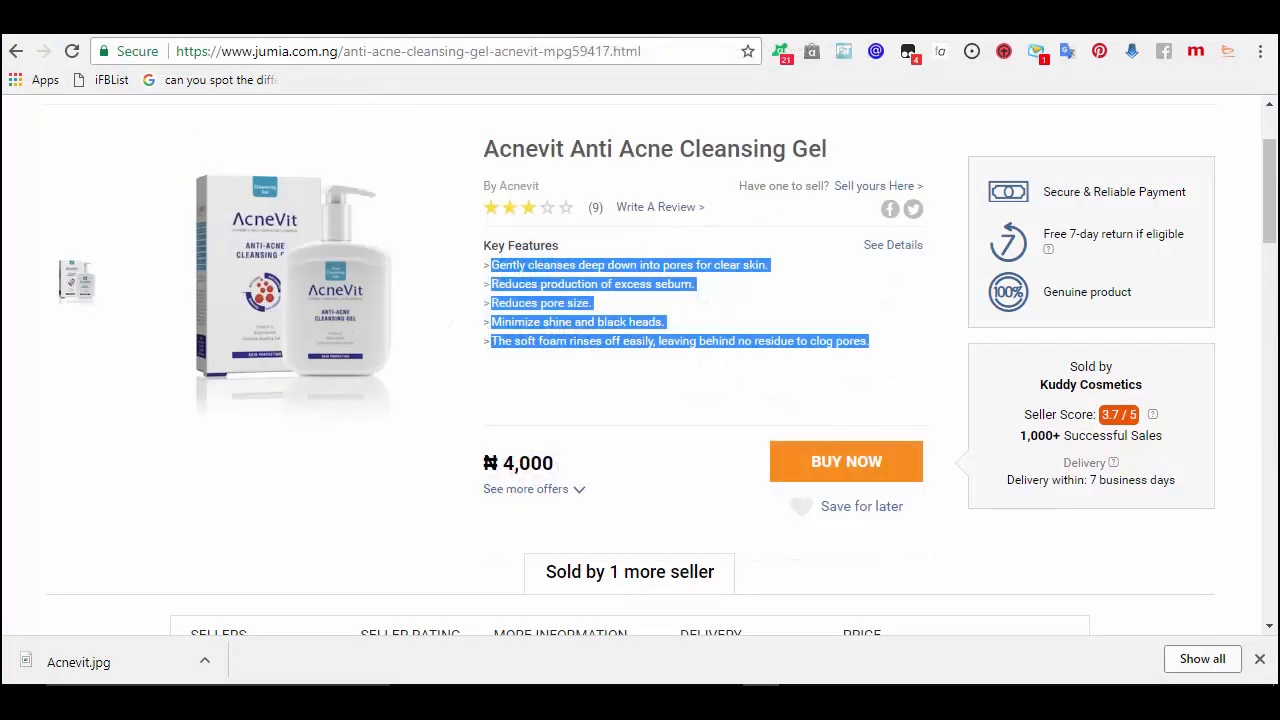
click(146, 20)
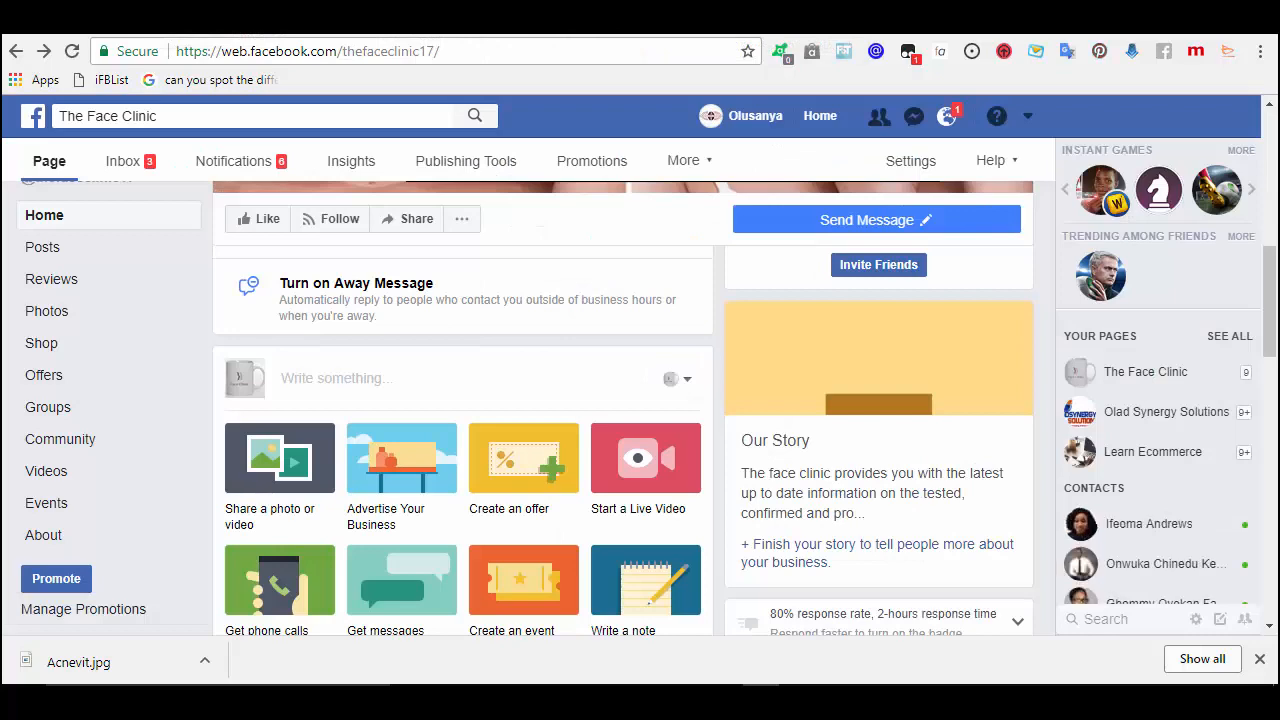
click(327, 384)
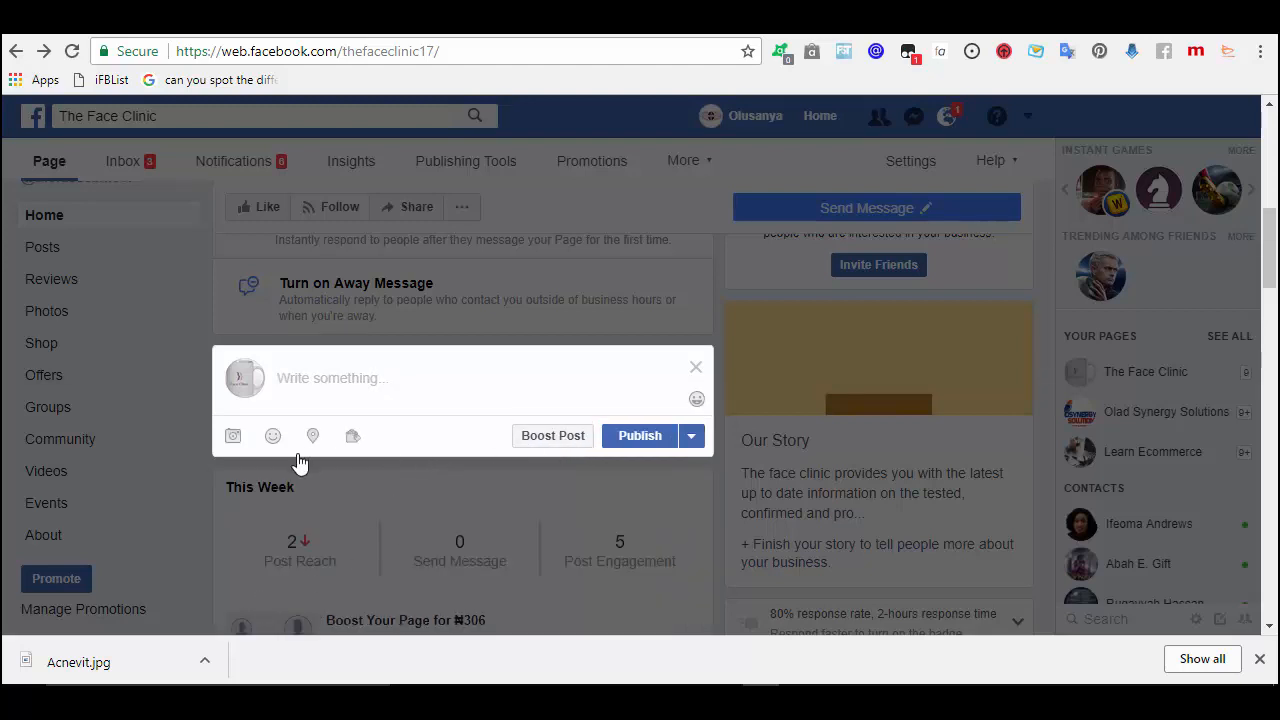
- Attach the Acnevit image to the post and paste in the description, price and ordering details
click(233, 437)
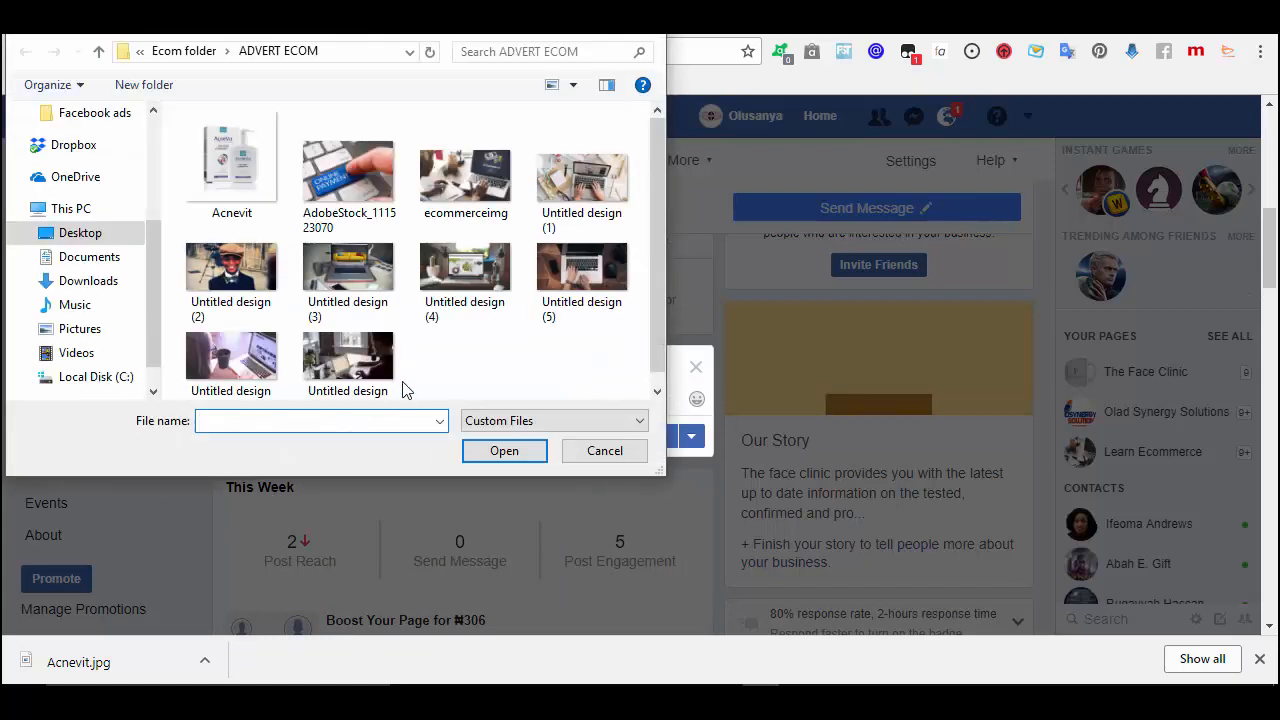
double_click(233, 184)
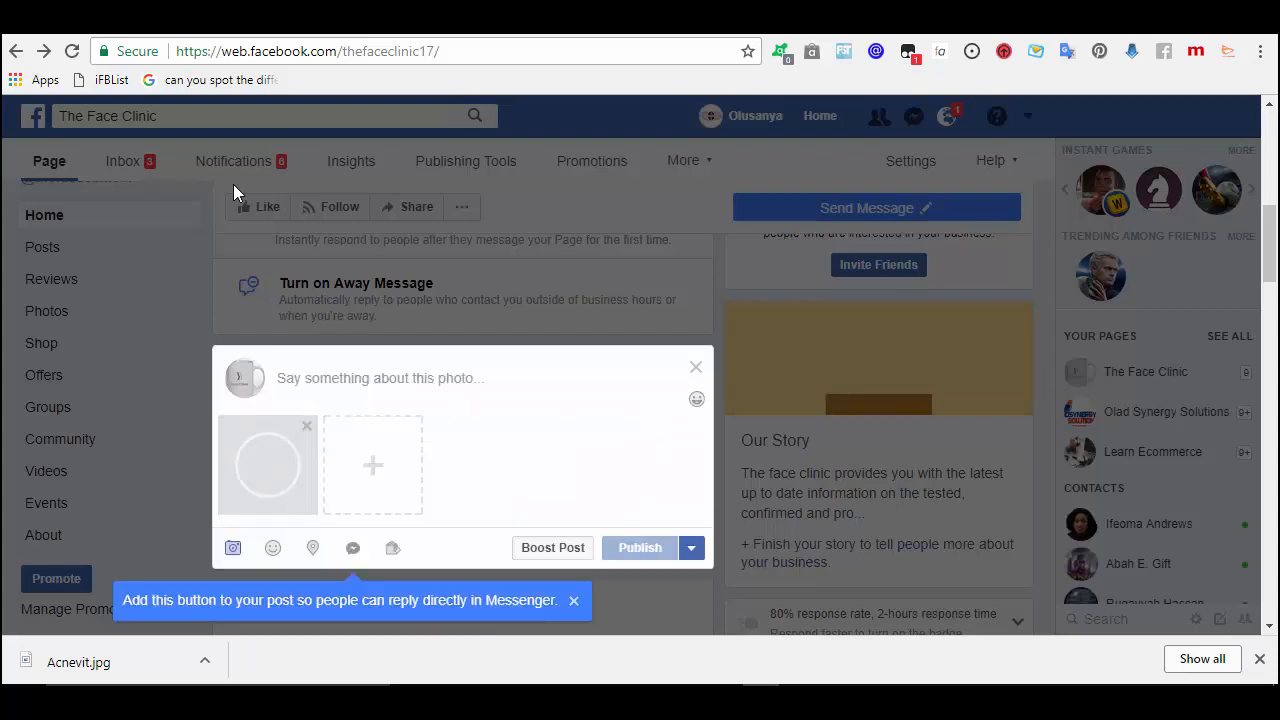
click(386, 386)
key(ctrl+v)
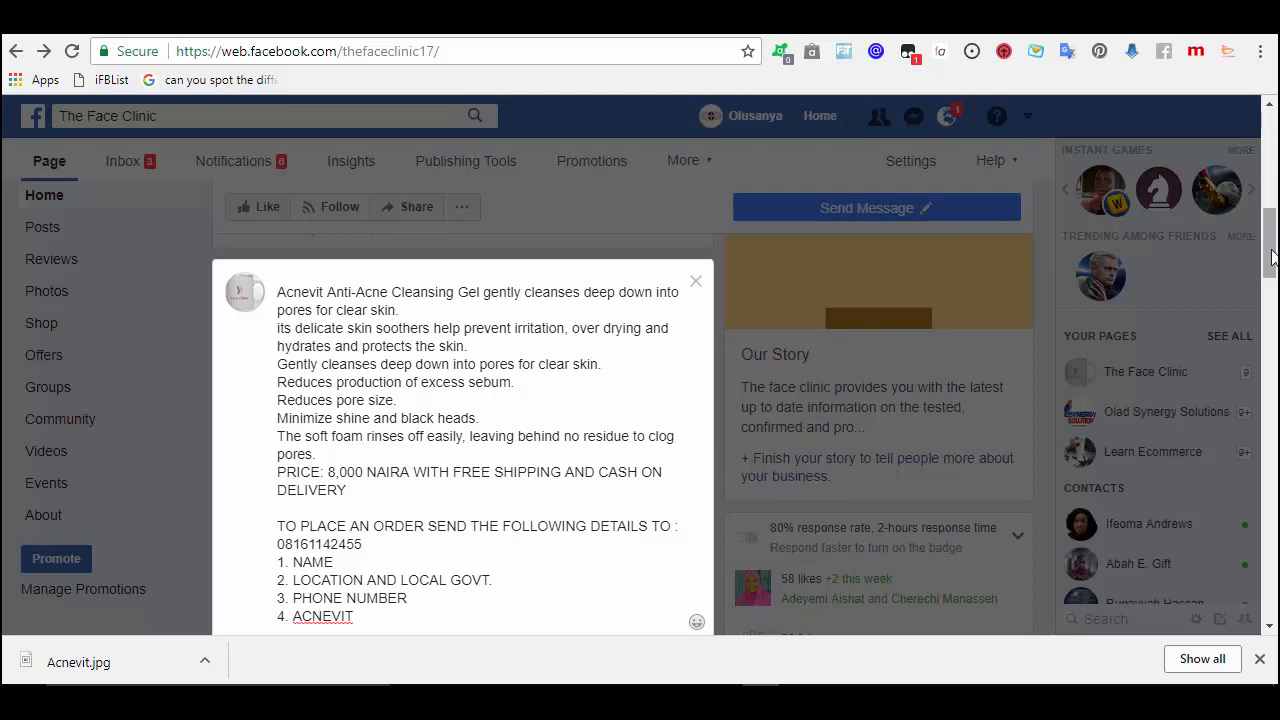
drag(1270, 260, 1270, 292)
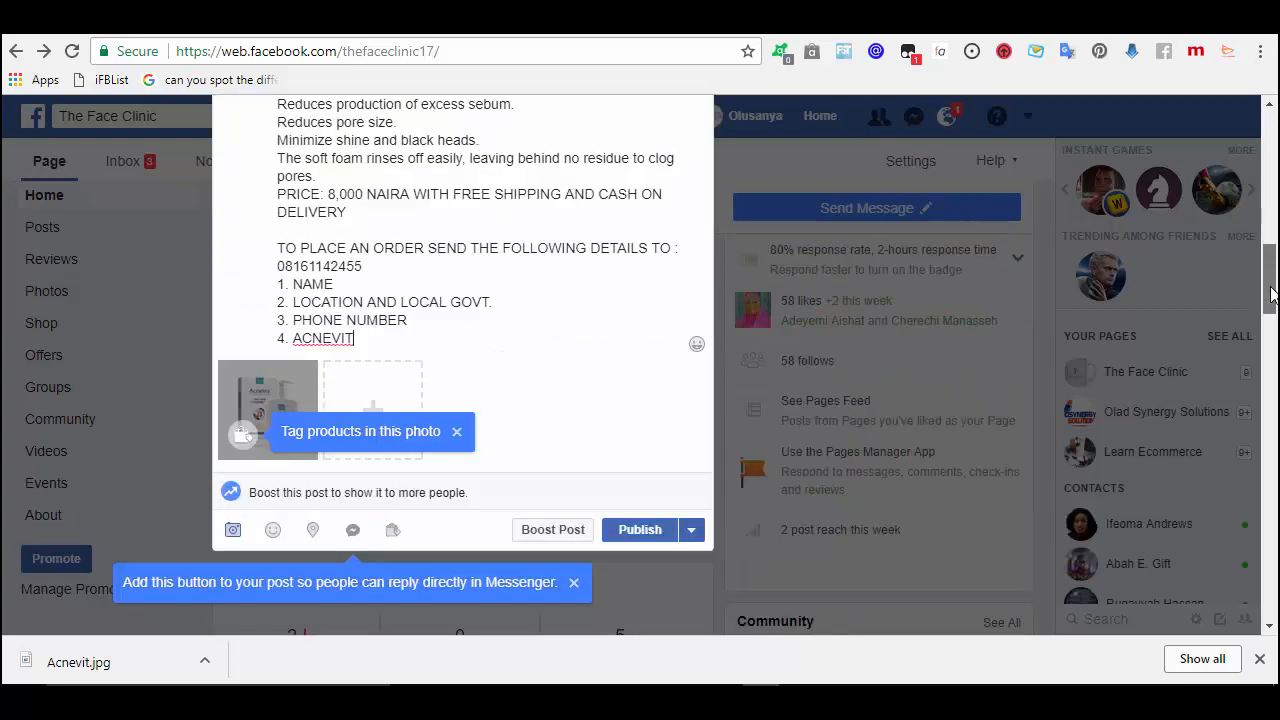
drag(1270, 292, 1270, 308)
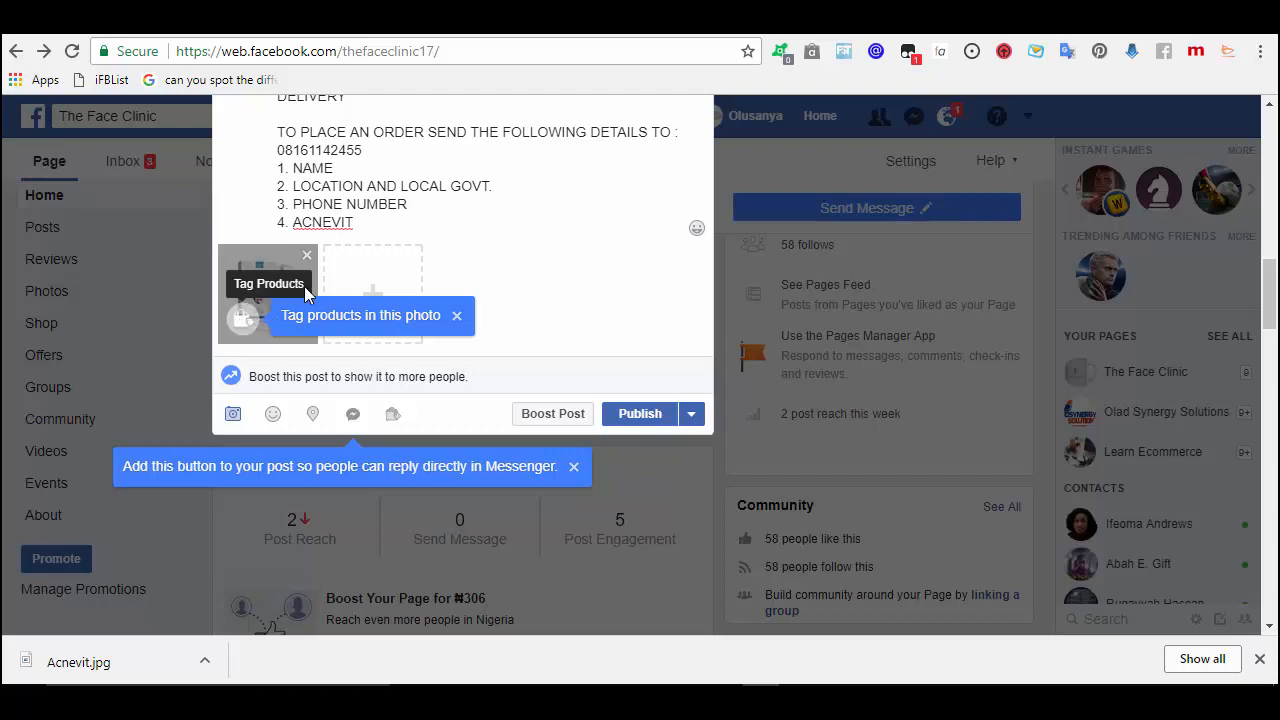
click(457, 317)
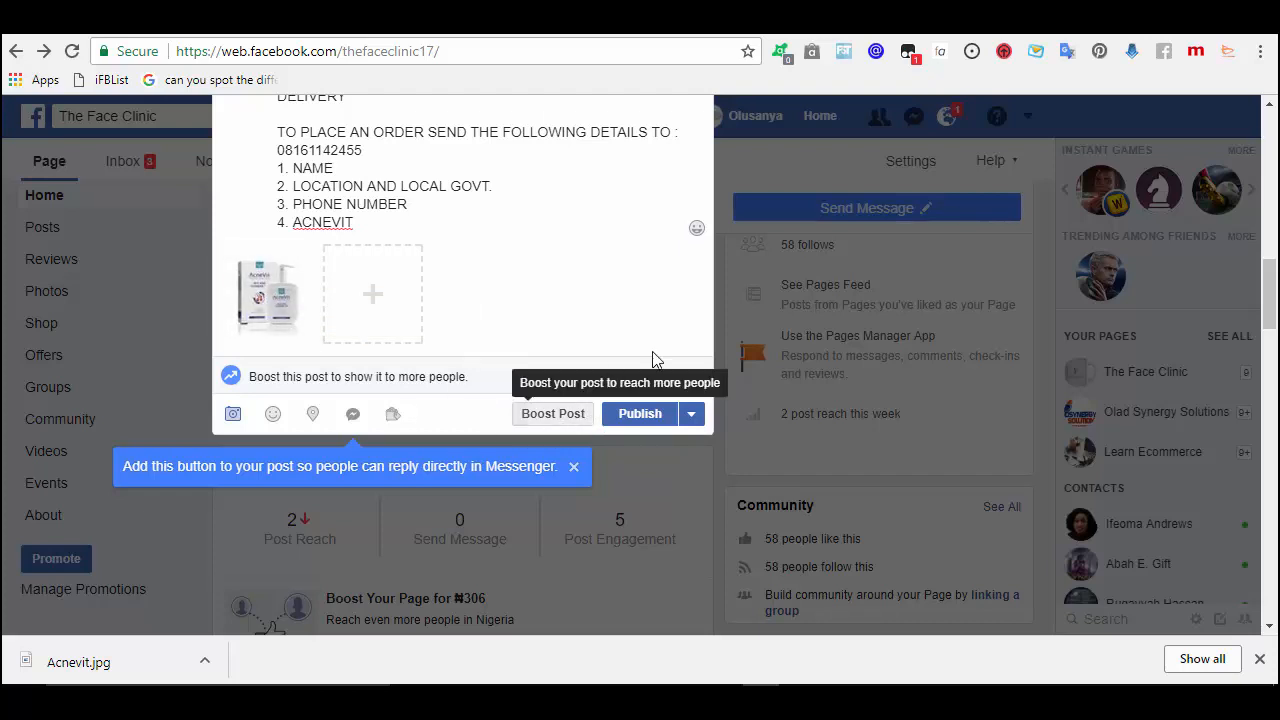
drag(1272, 290, 1272, 253)
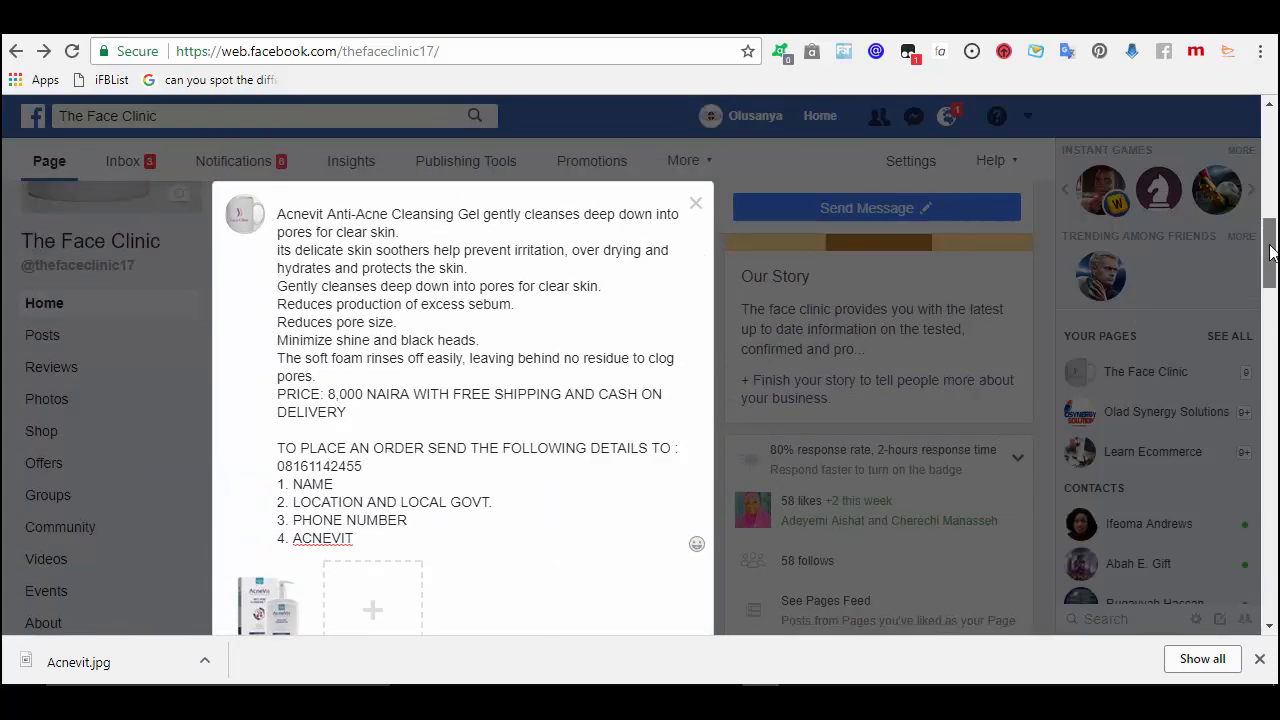
- Add blank lines after the opening sentence and the skin soothers, Gently cleanses and excess sebum lines
click(476, 232)
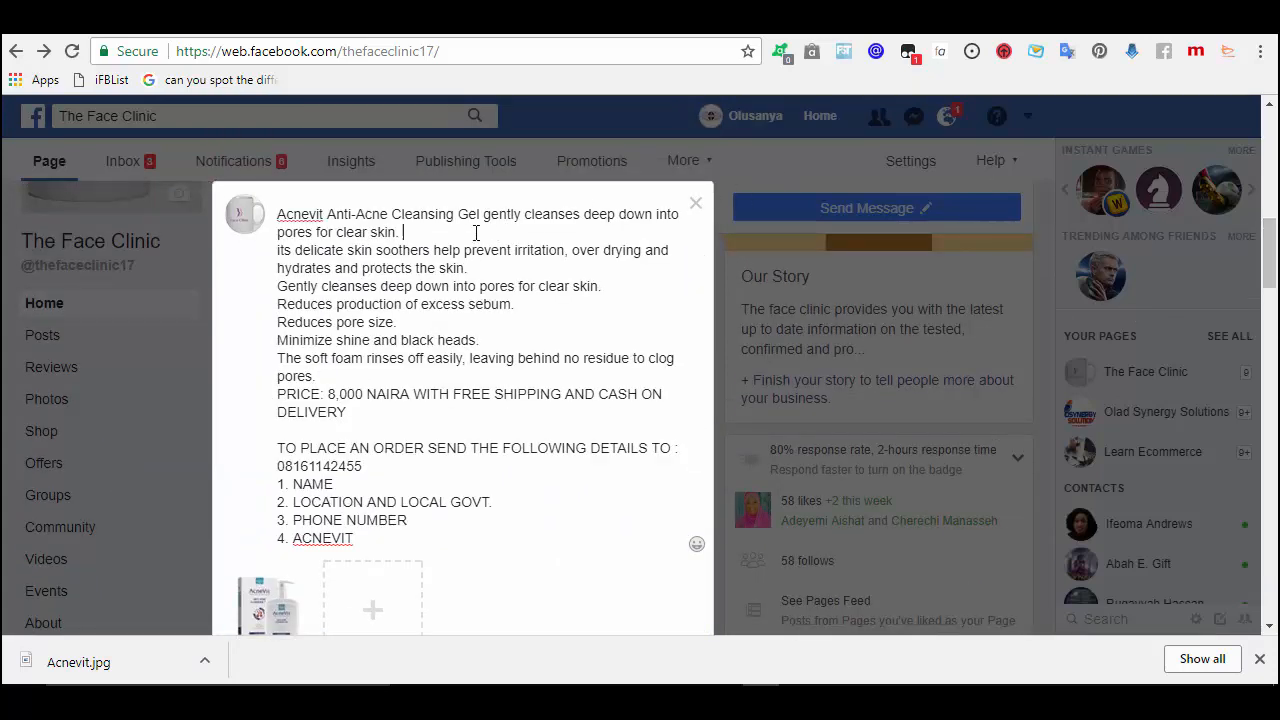
key(Return)
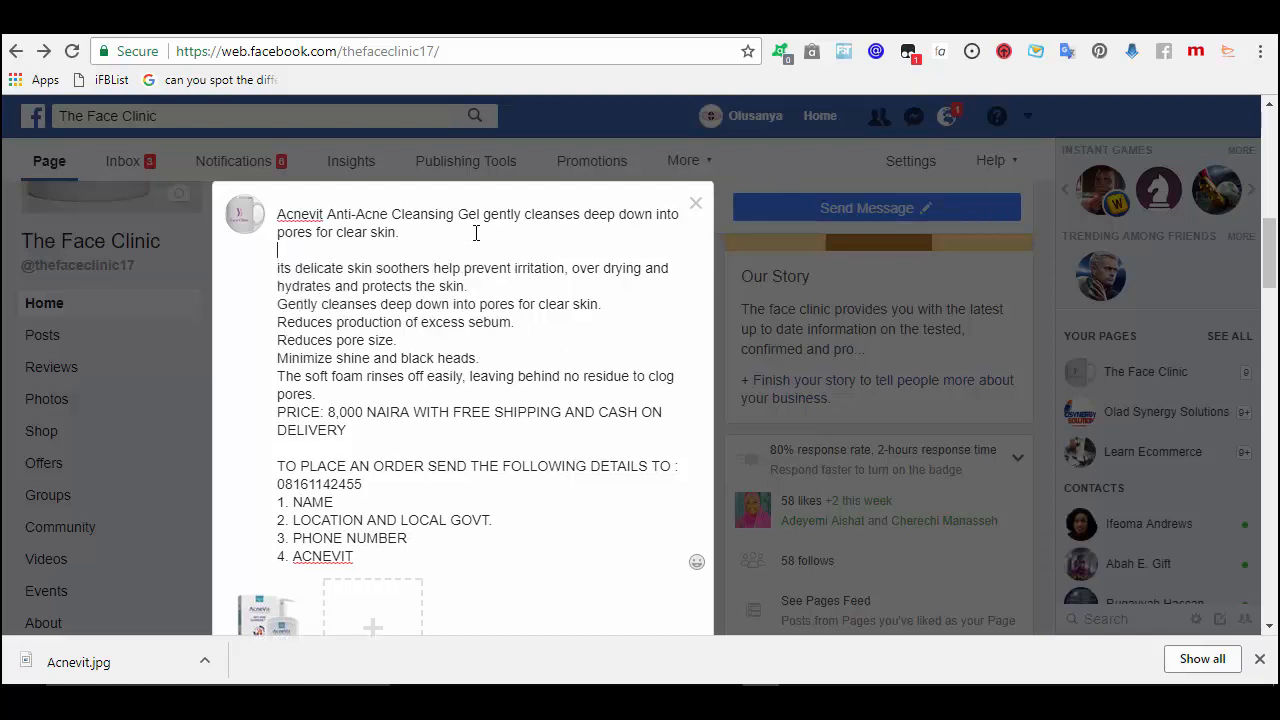
click(487, 286)
key(Return)
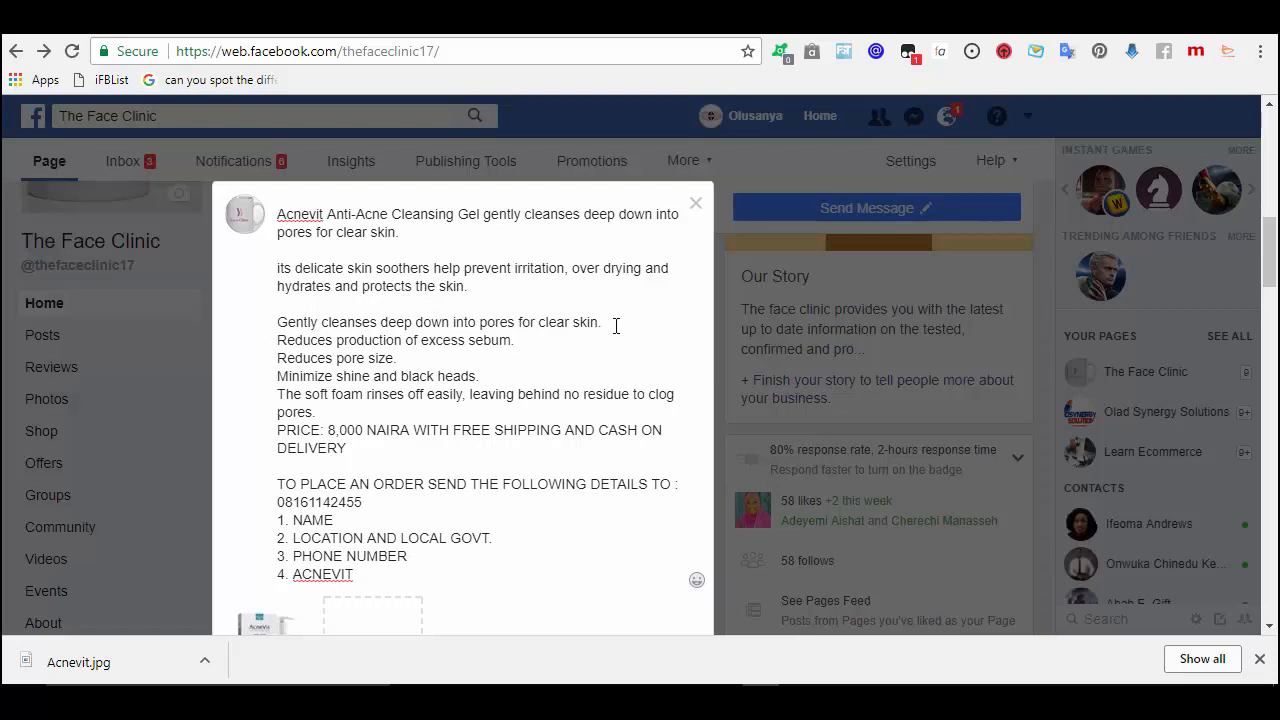
key(Return)
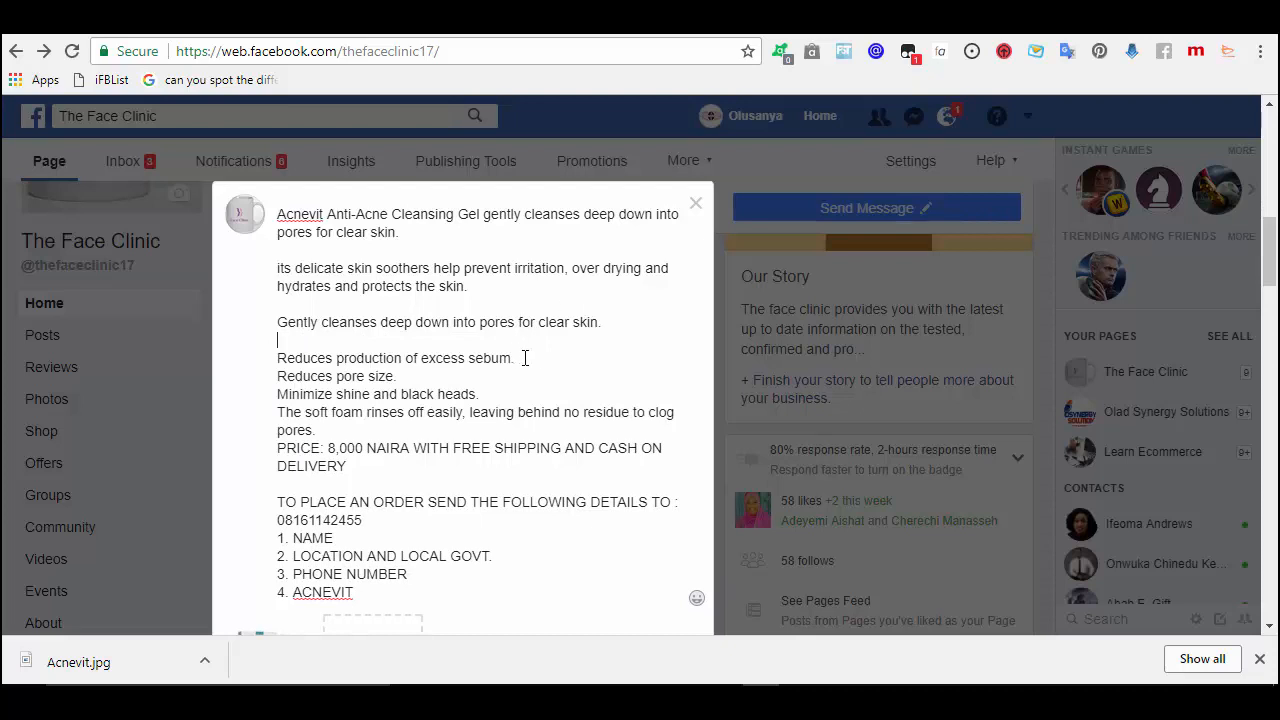
click(536, 360)
key(Return)
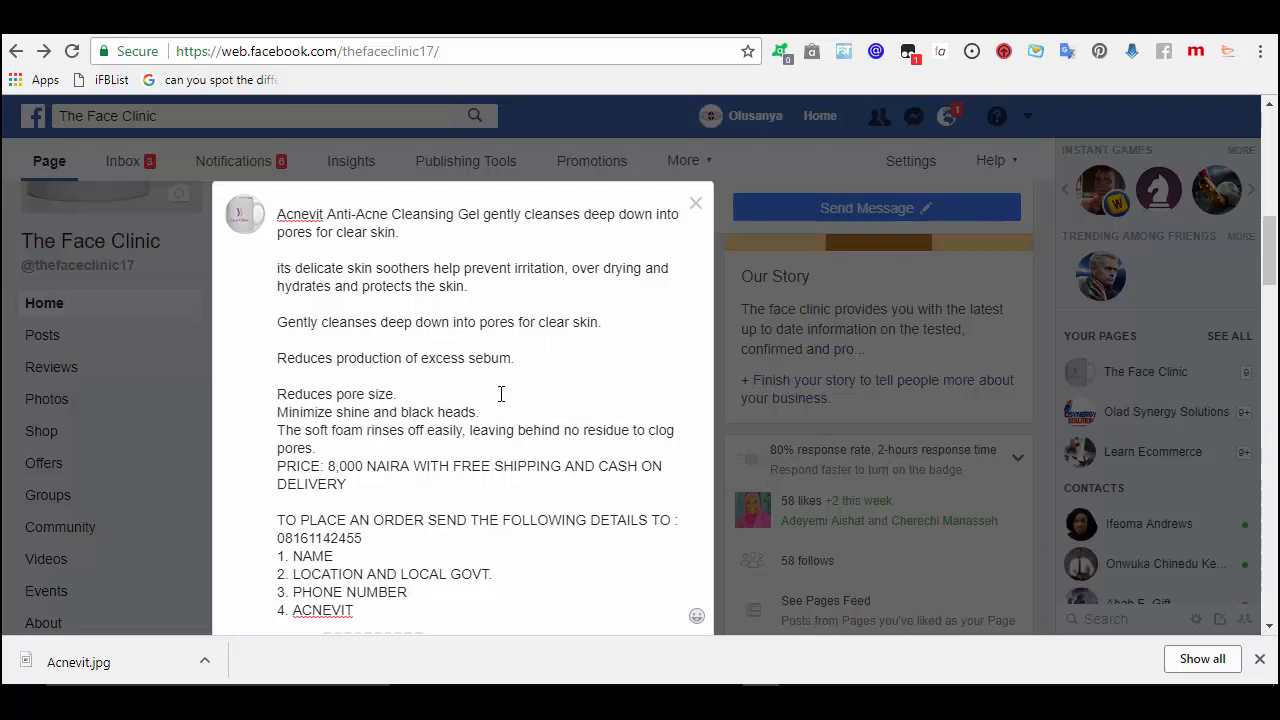
click(496, 408)
key(Return)
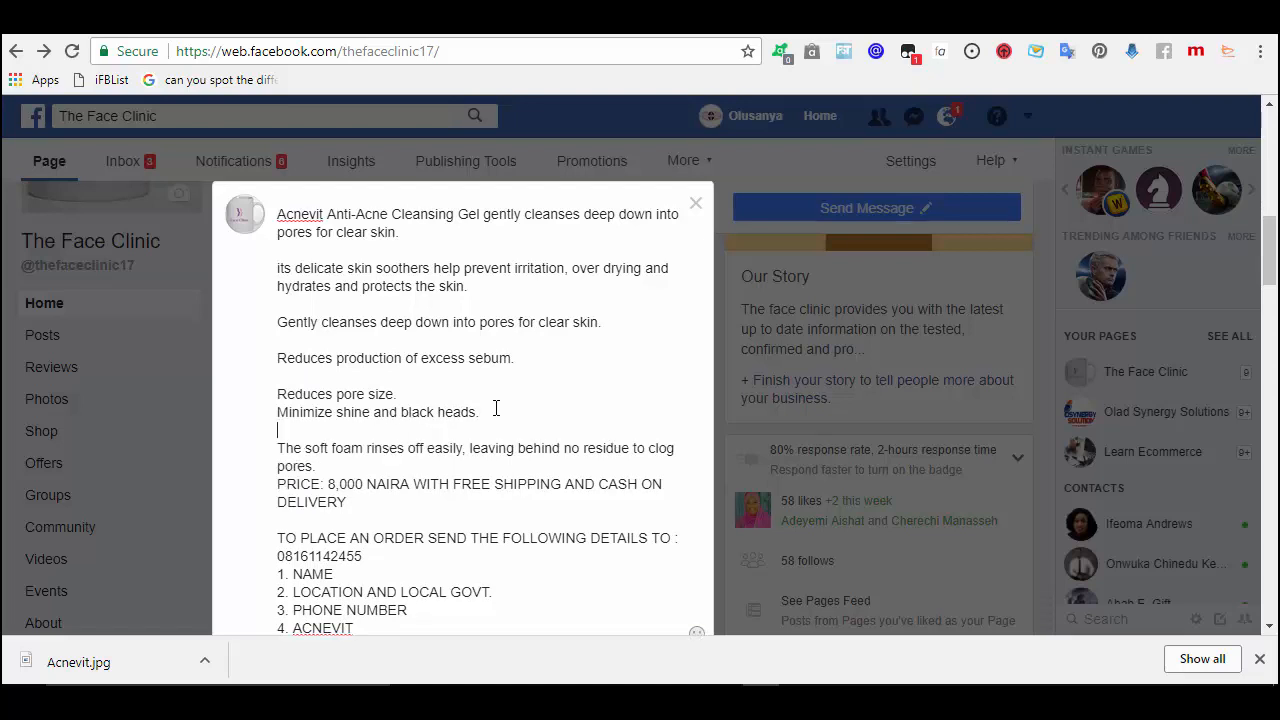
key(BackSpace)
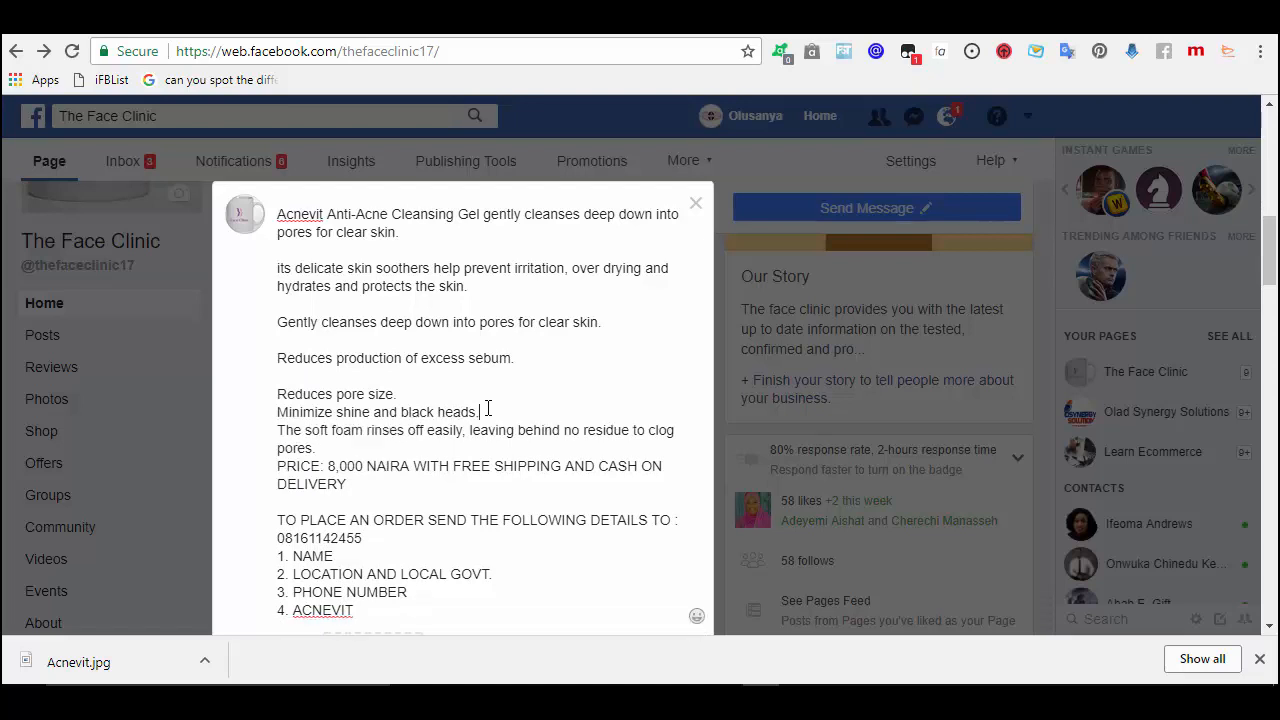
- Add blank lines after Reduces pore size, the black heads line, the soft foam sentence and the order contact line
click(430, 392)
key(Return)
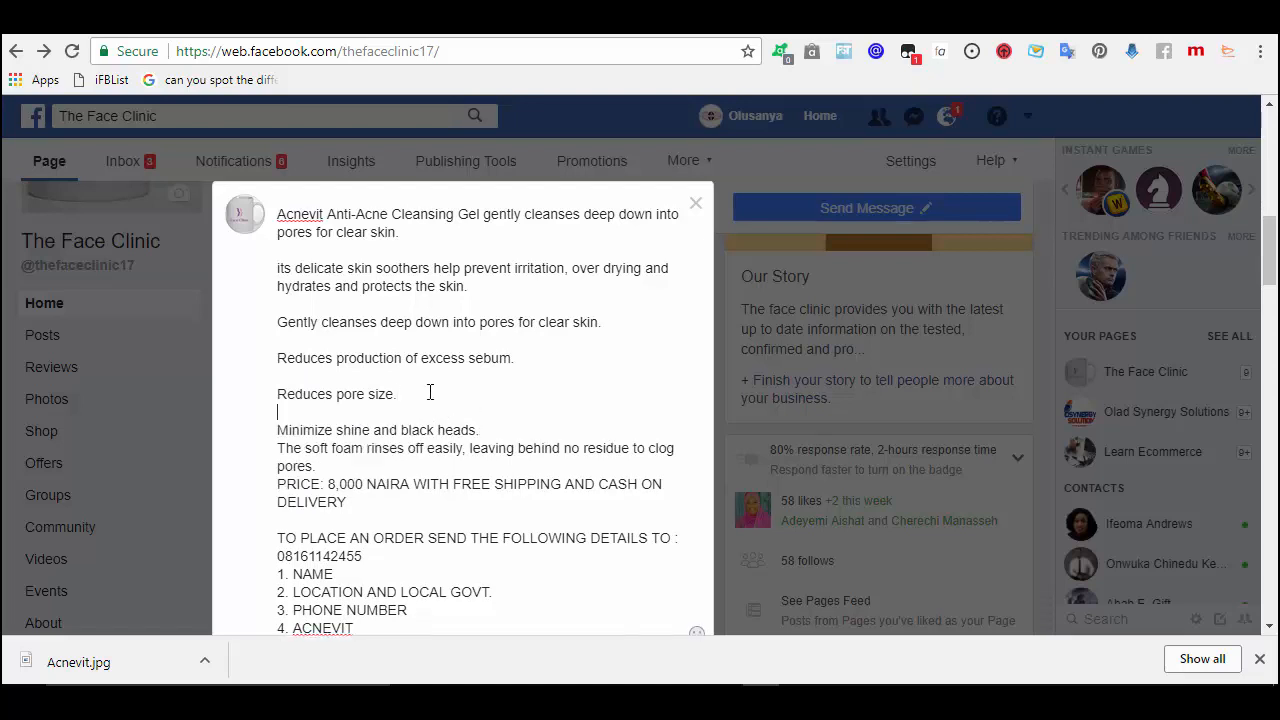
click(478, 428)
key(Return)
click(484, 484)
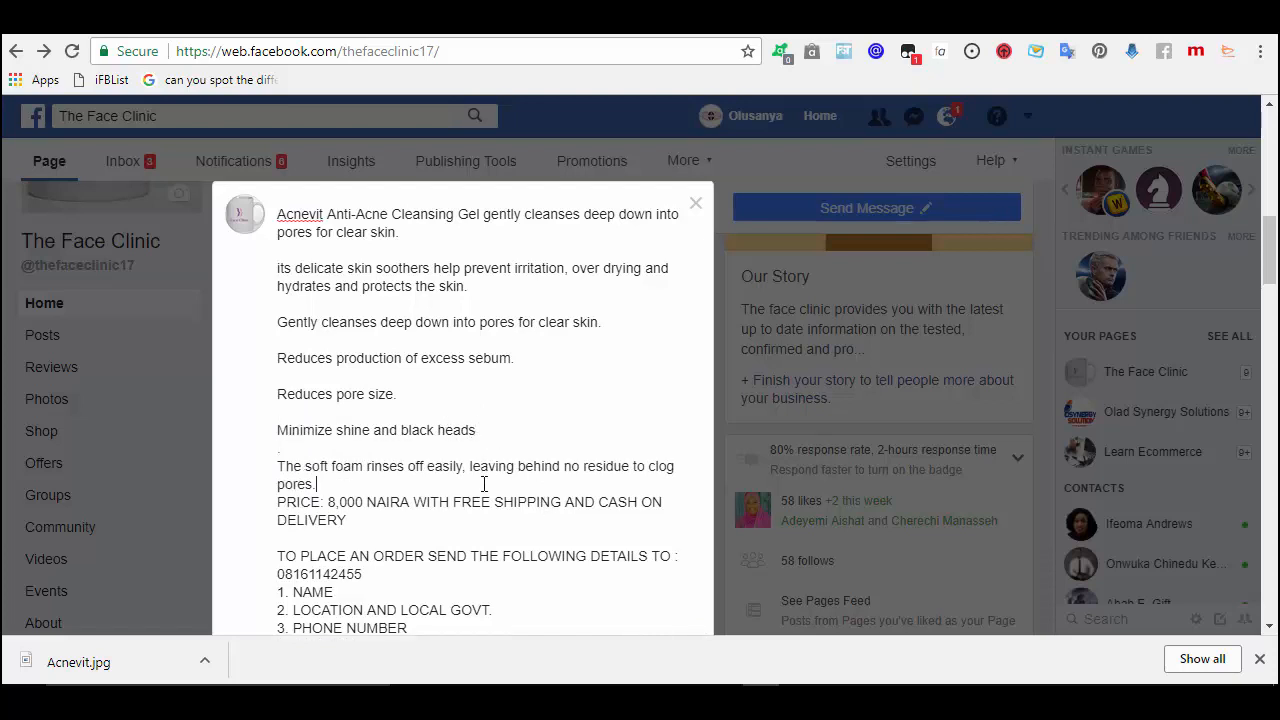
key(Return)
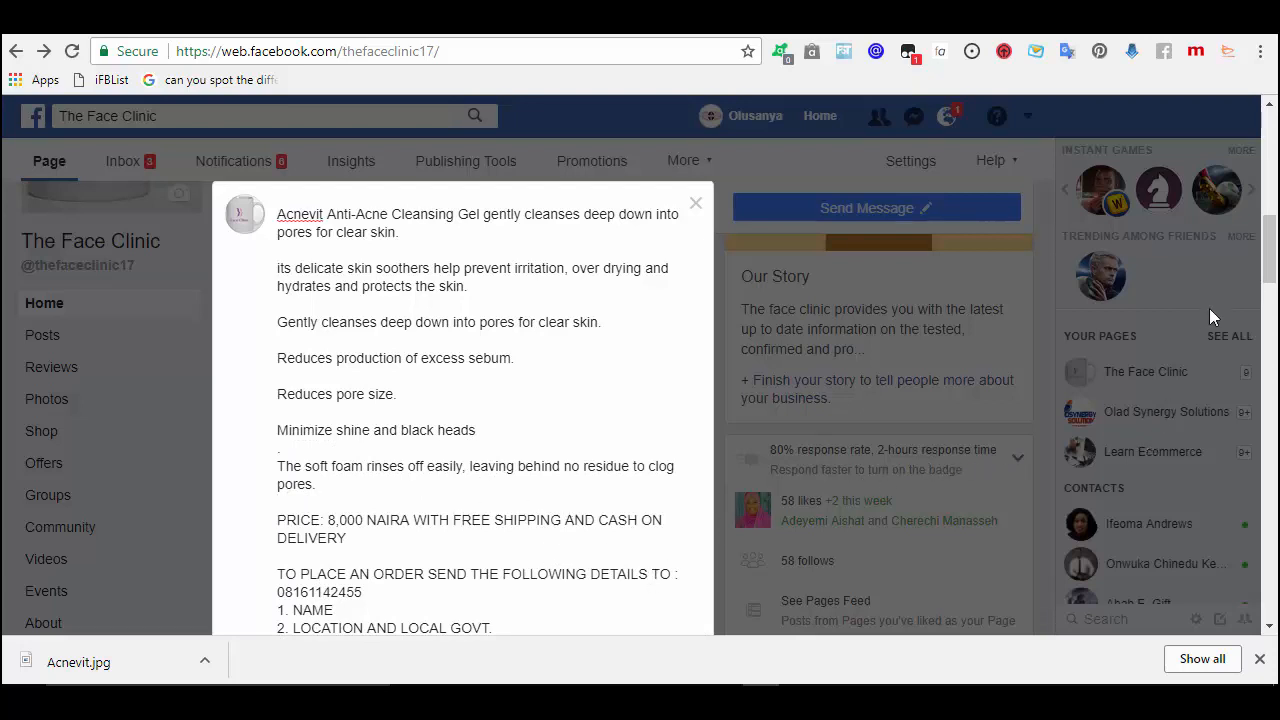
drag(1268, 268, 1269, 285)
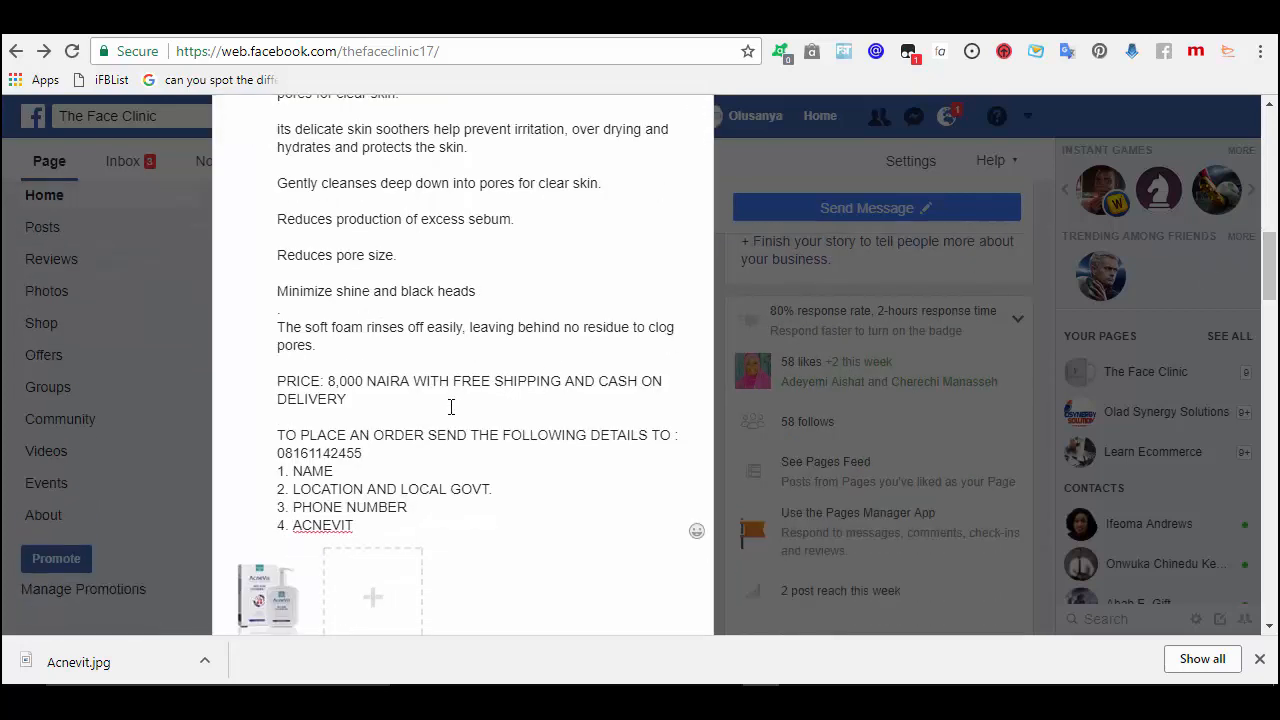
click(385, 457)
key(Return)
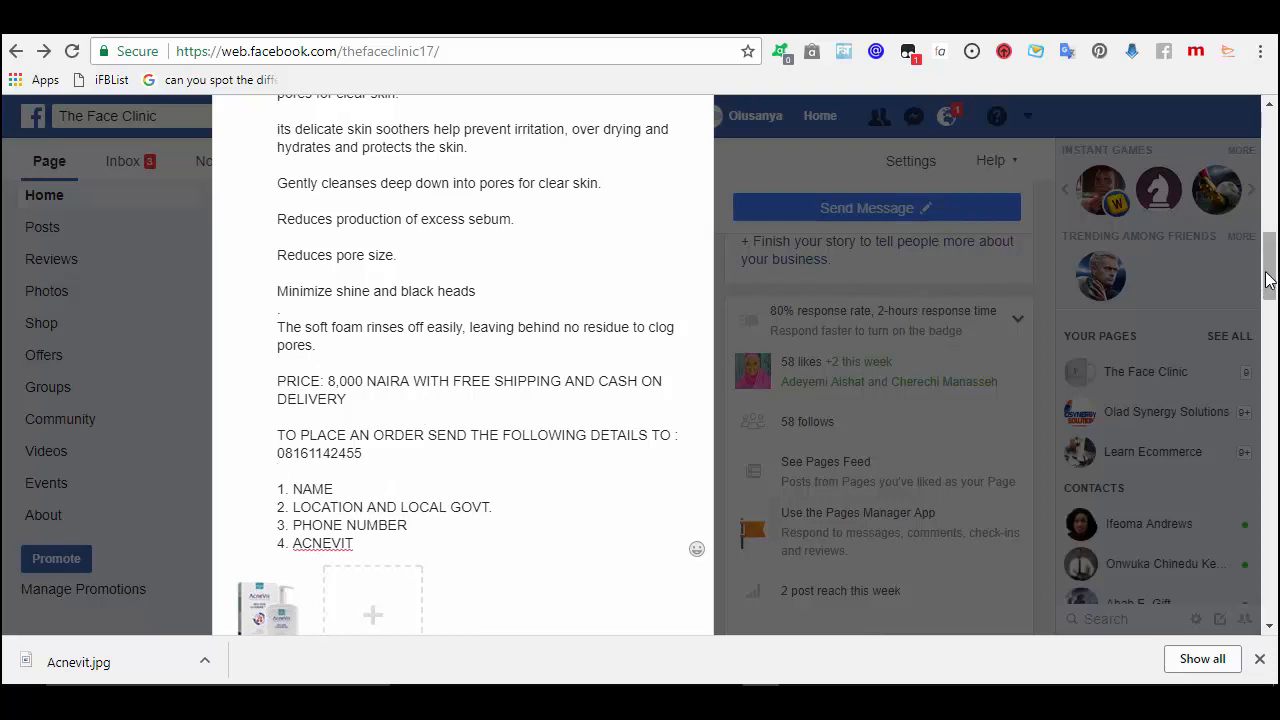
drag(1268, 280, 1268, 320)
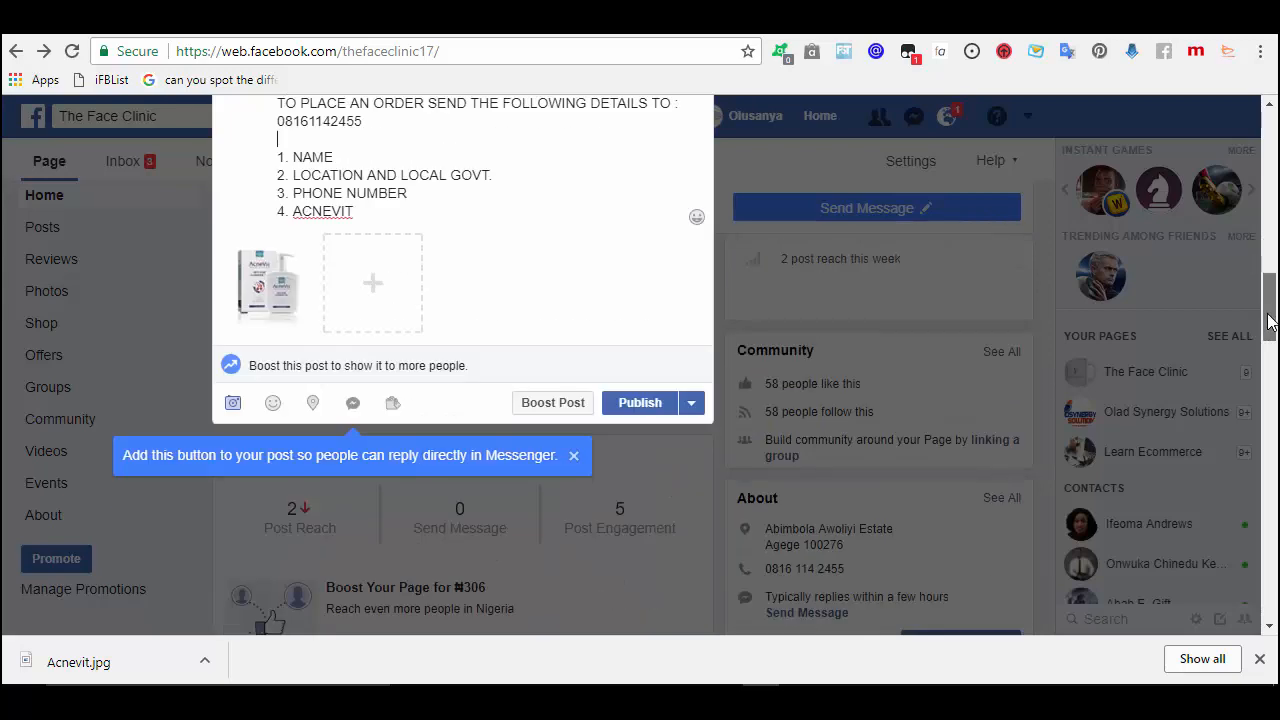
- Publish the Acnevit post as a regular post rather than an offer
click(637, 411)
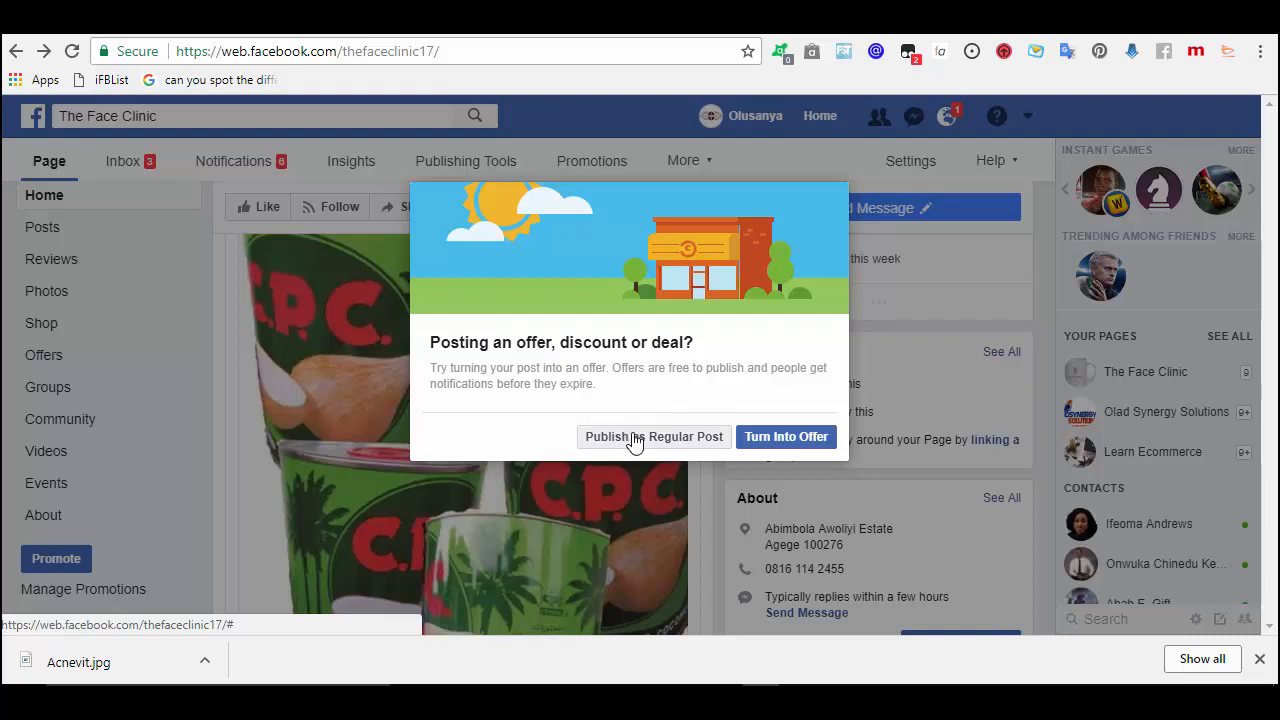
click(634, 437)
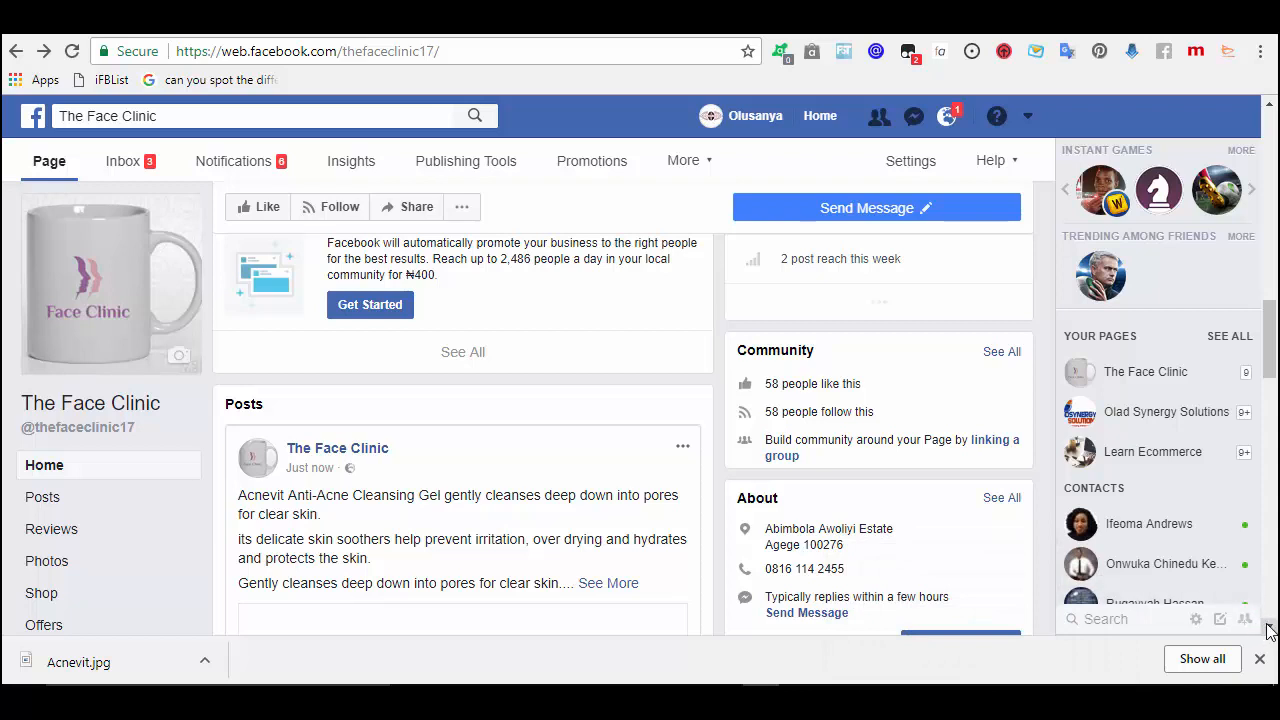
- Scroll past the newly published Acnevit post and switch to the tab holding the promoted post
scroll(1268, 630, down, 3)
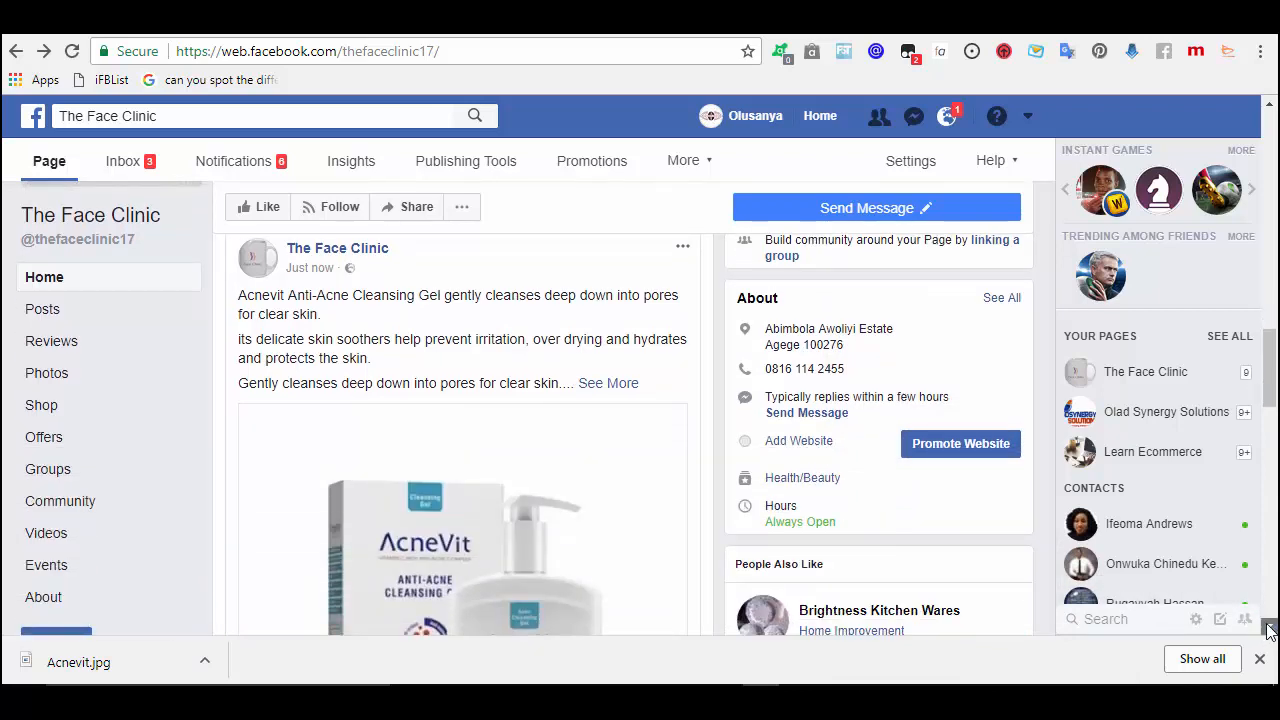
scroll(1268, 630, down, 3)
scroll(1268, 630, down, 4)
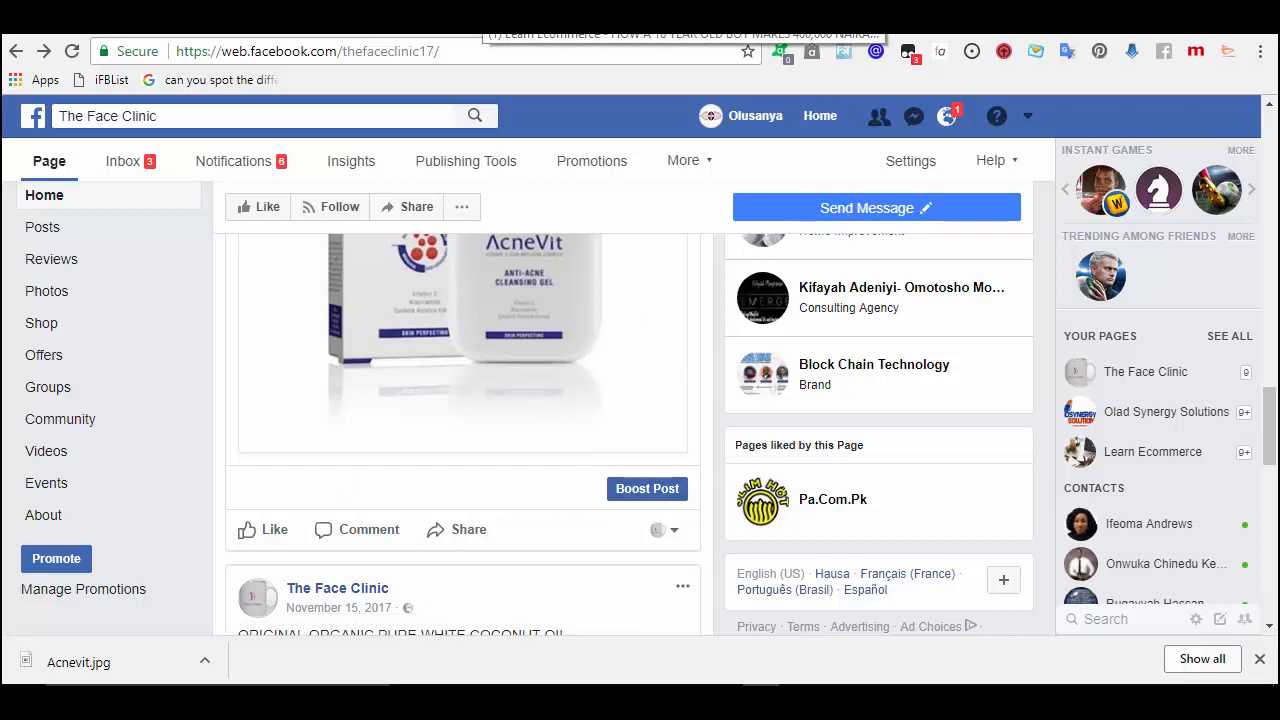
click(484, 17)
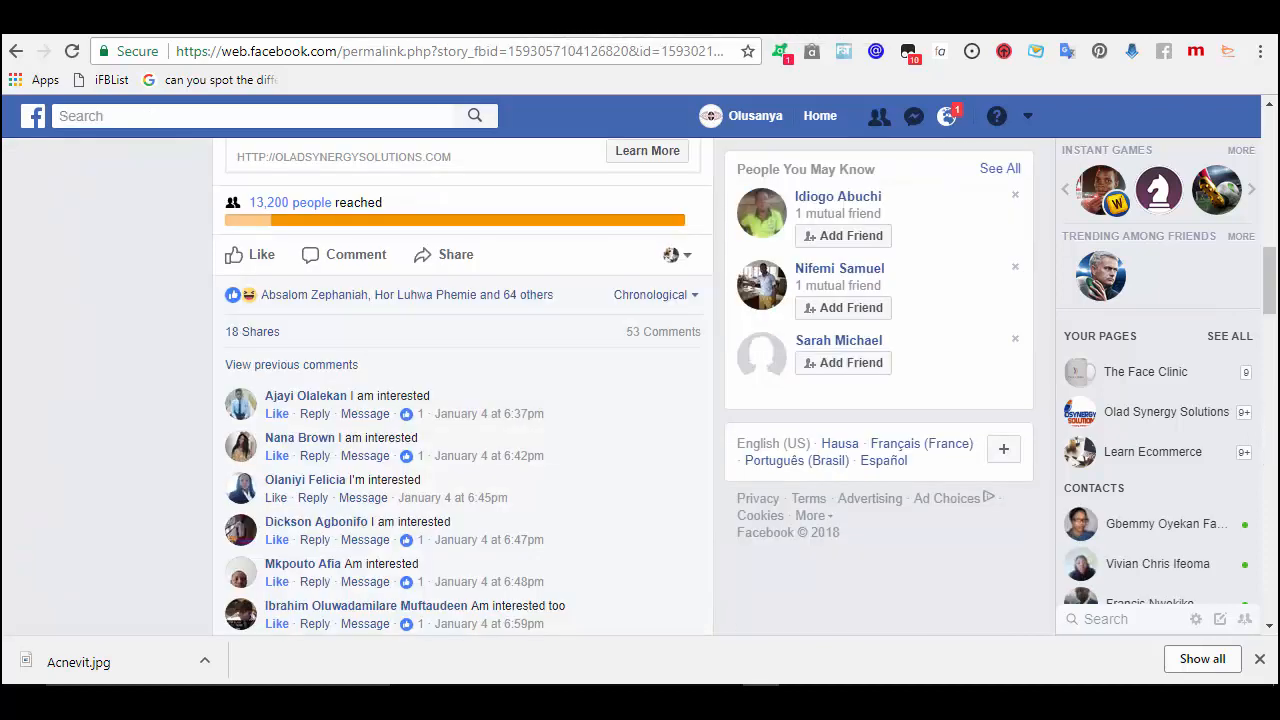
- Start a new ad campaign through Create Ads in the top-bar account menu
click(1024, 117)
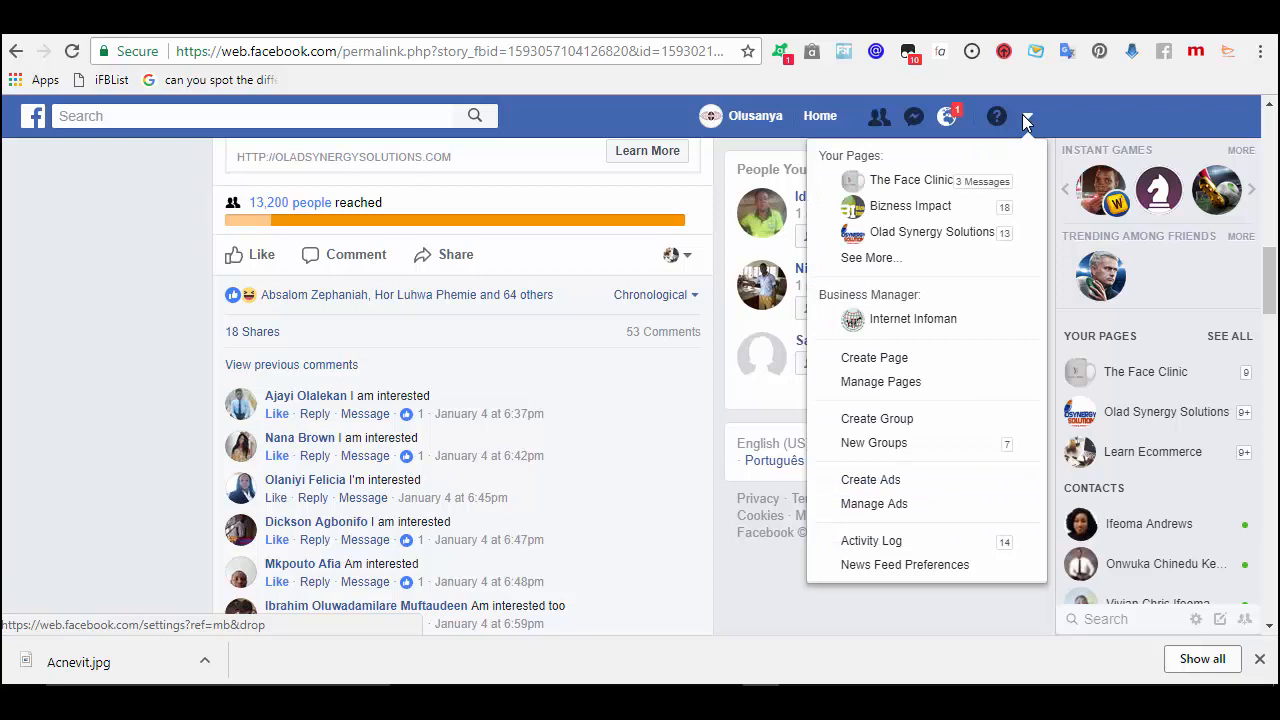
click(871, 481)
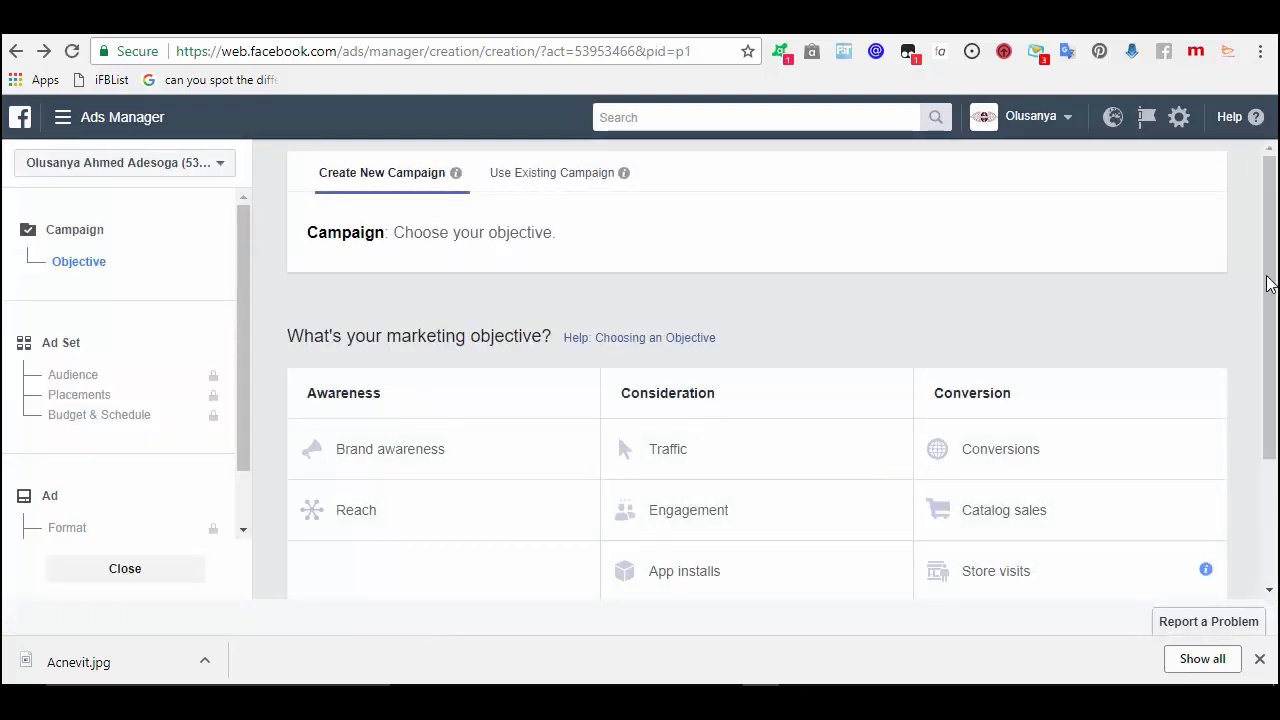
drag(1270, 283, 1274, 349)
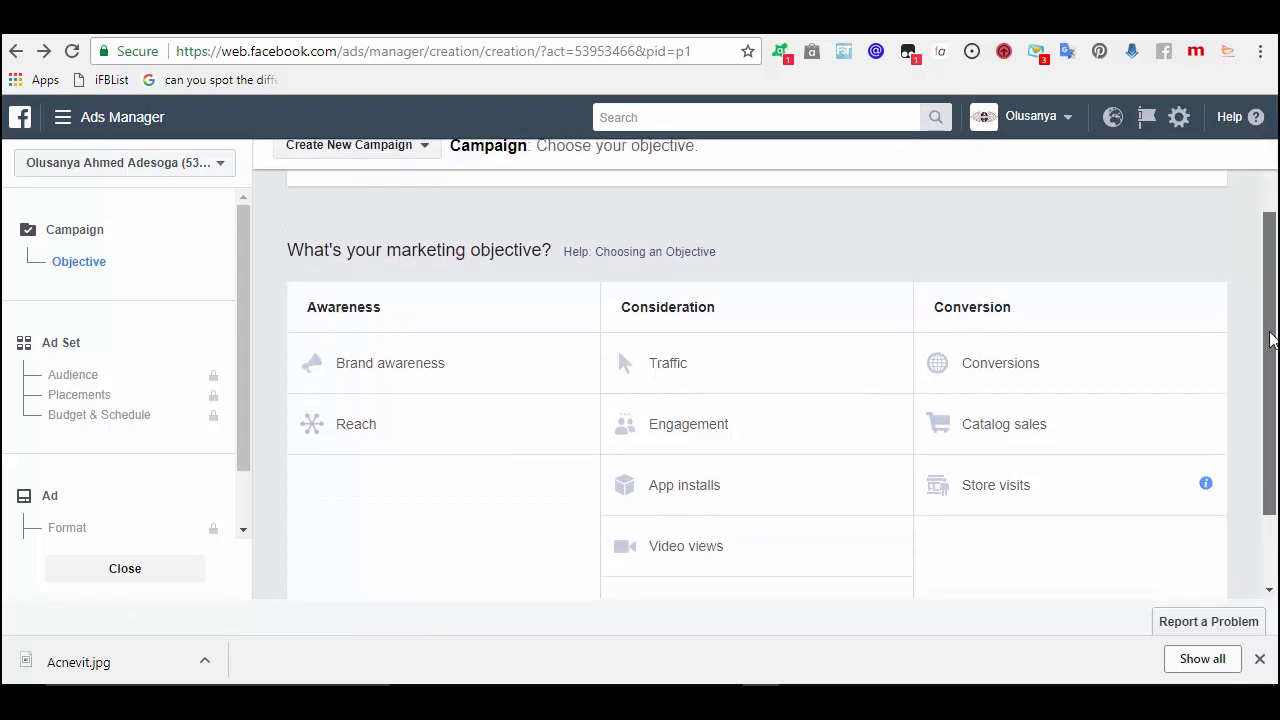
- Choose Engagement as the campaign objective, correcting an accidental Lead generation pick, and continue
click(680, 433)
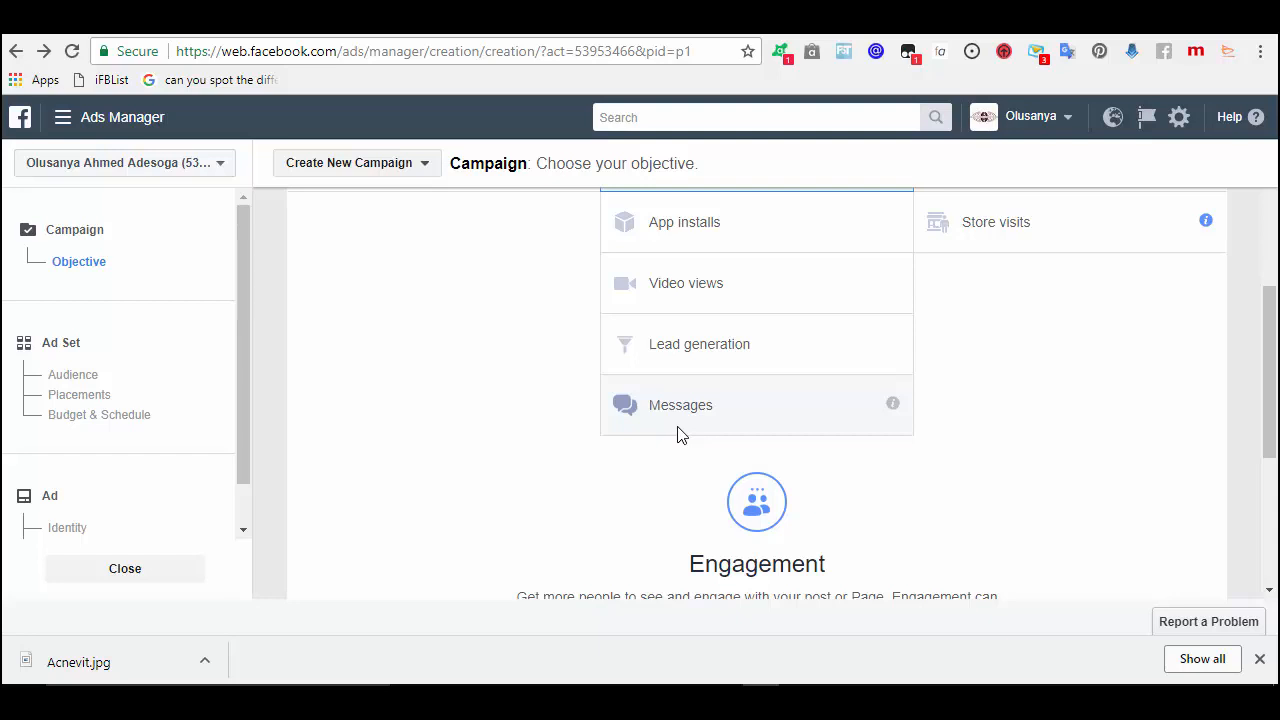
click(1268, 592)
click(1269, 592)
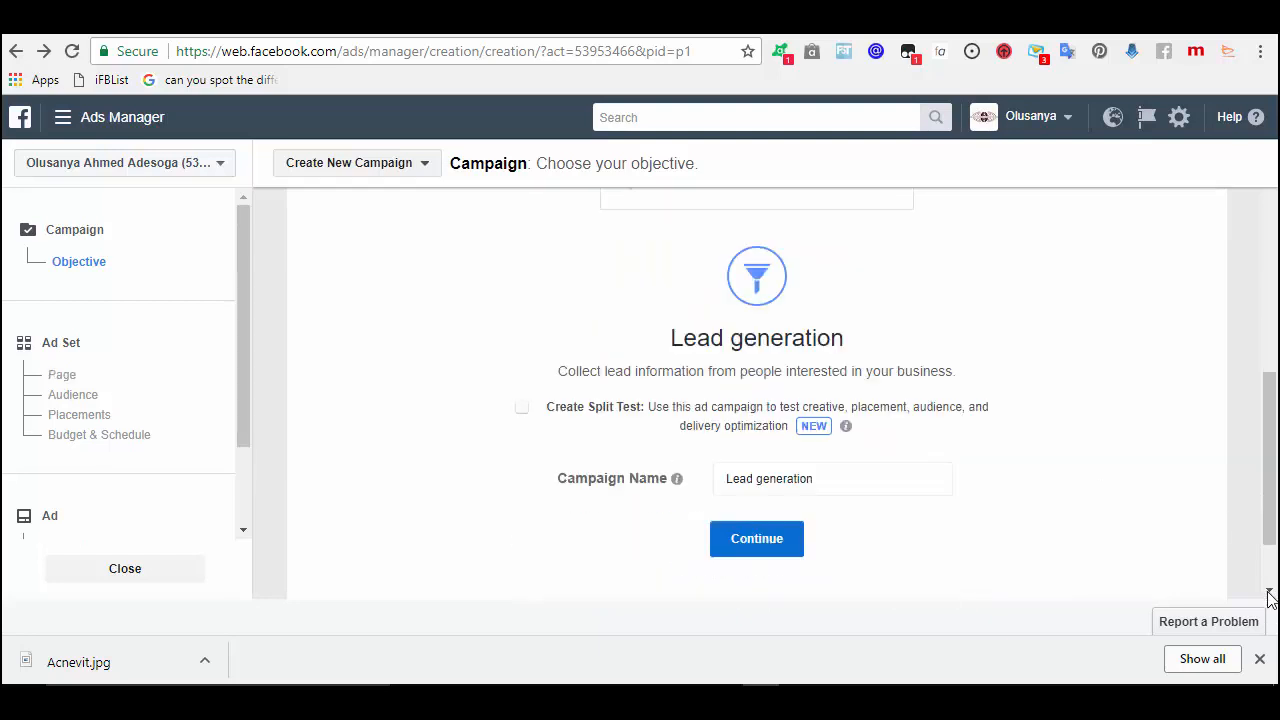
click(1268, 230)
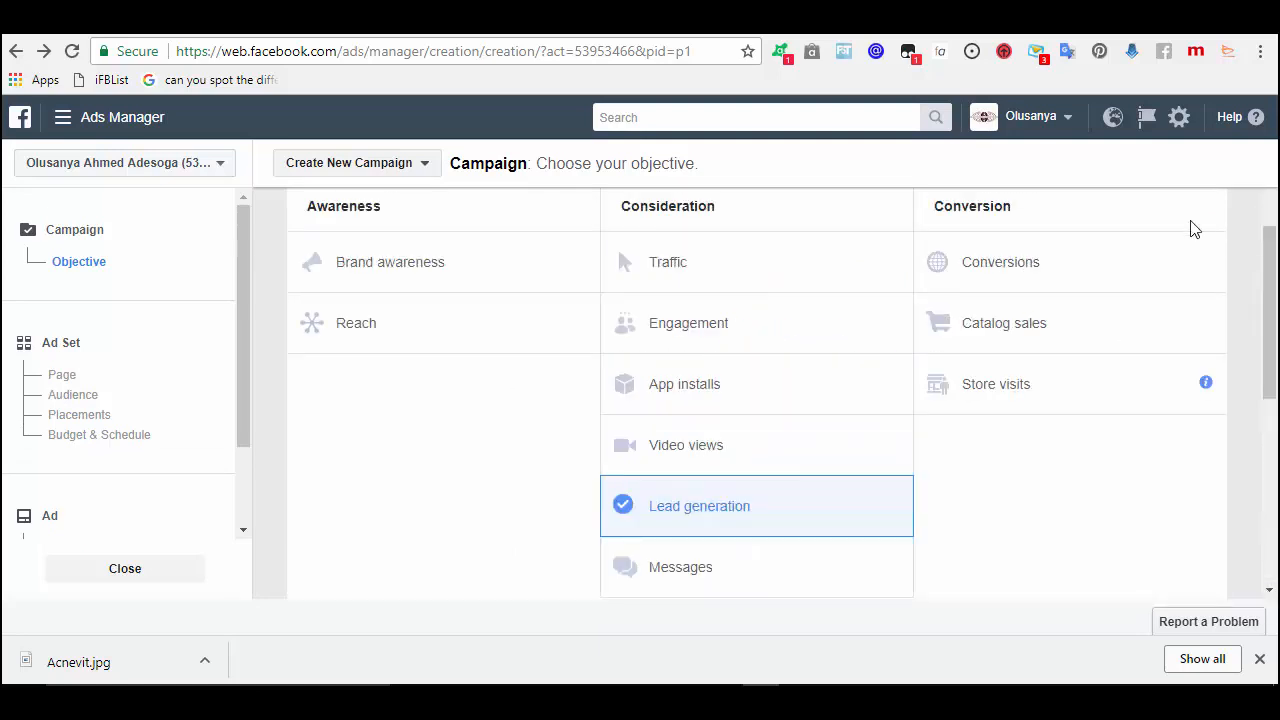
click(708, 331)
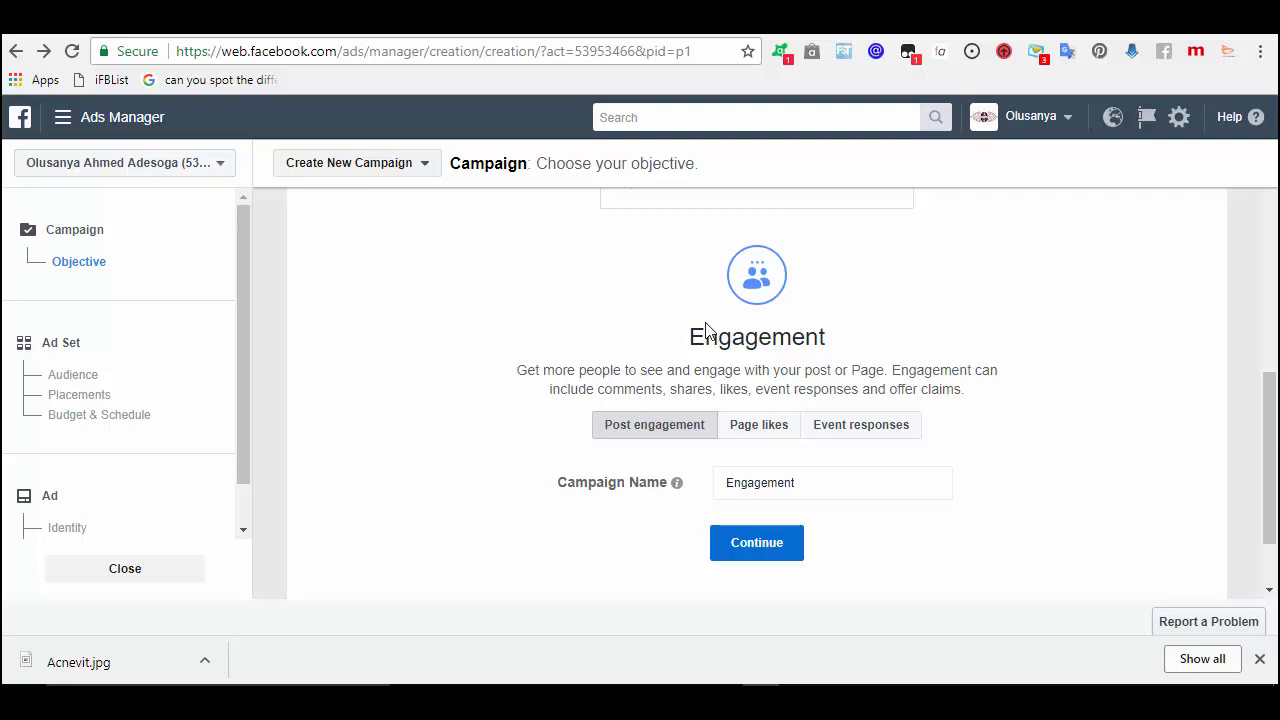
click(766, 557)
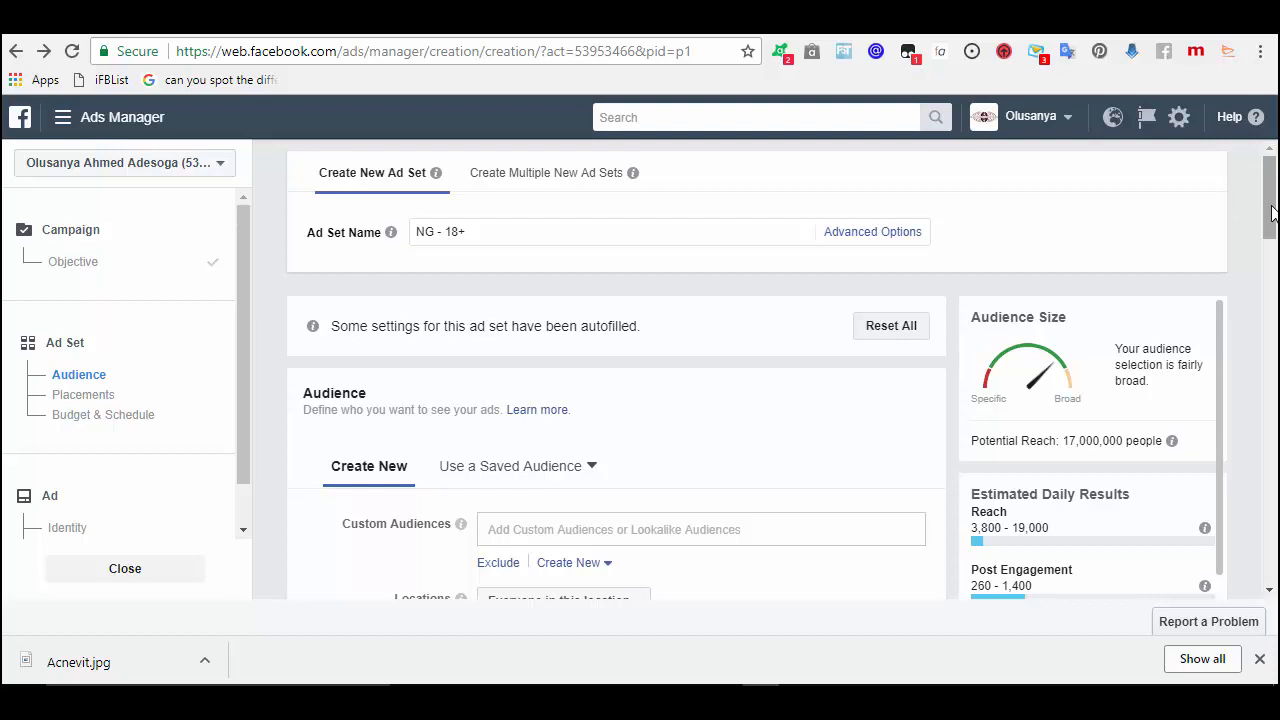
- Search Detailed Targeting for 'acne' to list interests like Acne Studios and Acne cosmetica
drag(1272, 213, 1257, 308)
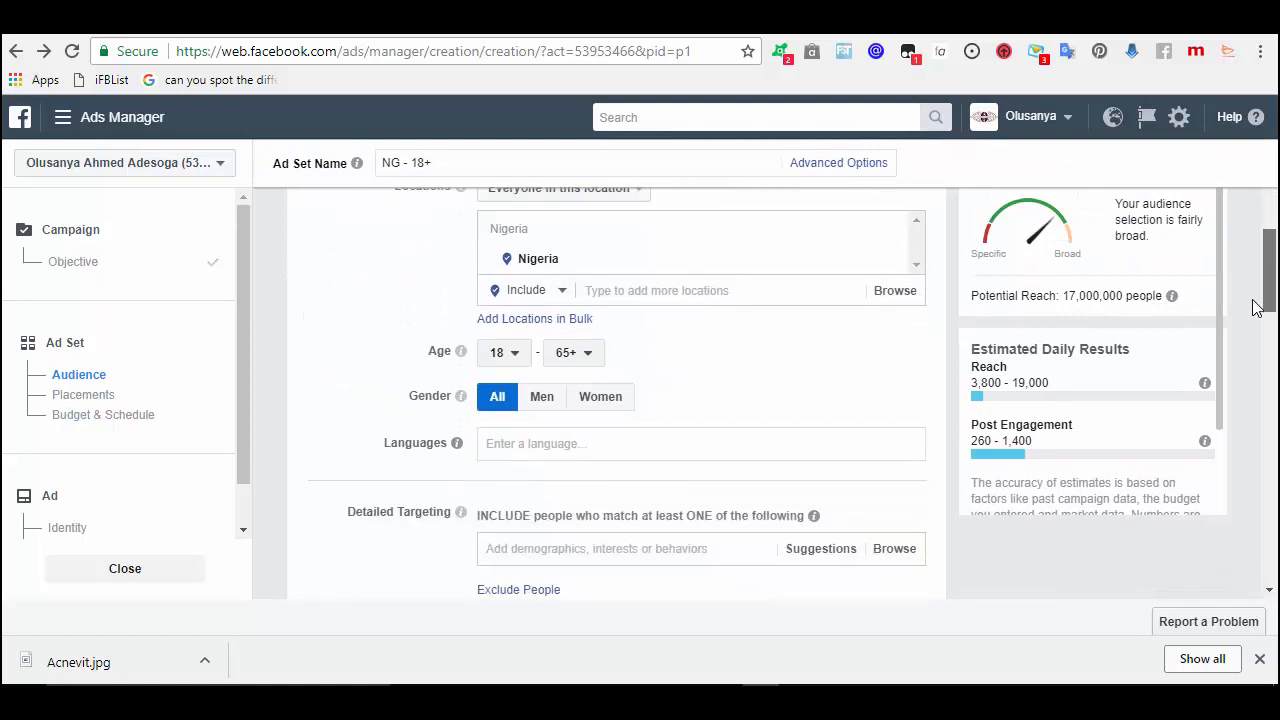
scroll(1252, 315, down, 2)
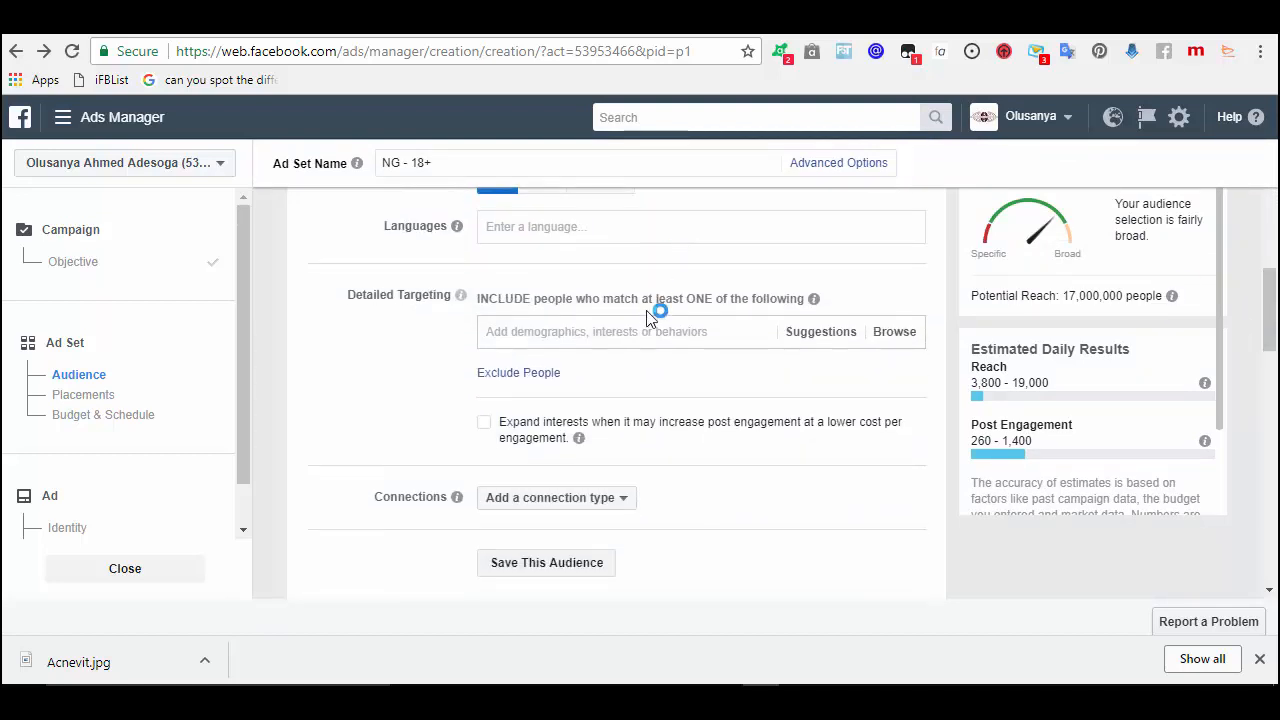
click(657, 333)
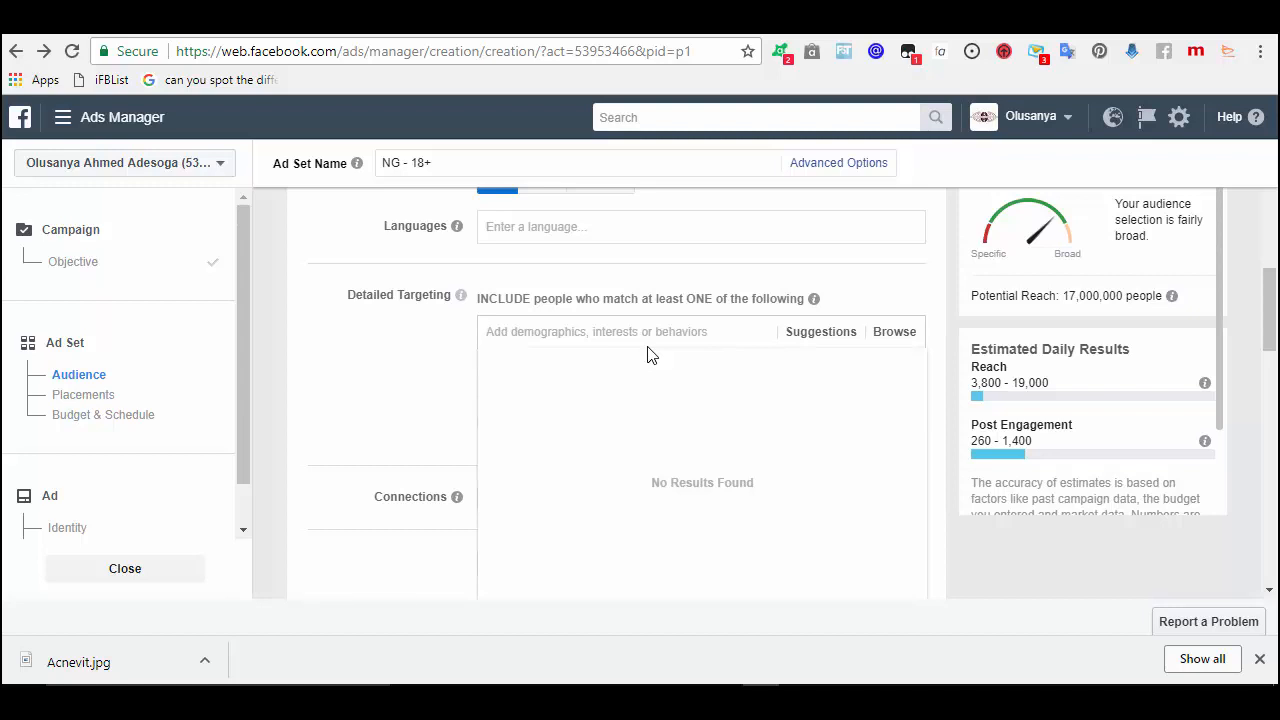
text(Acn)
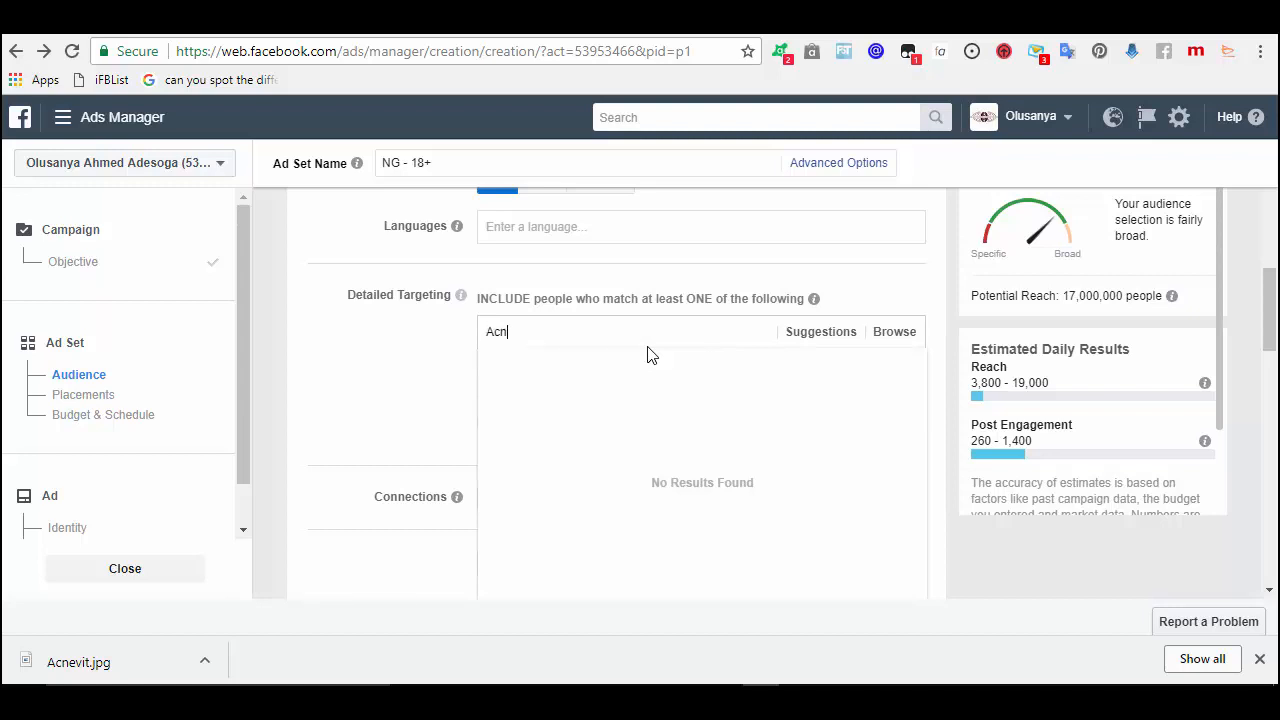
text(e)
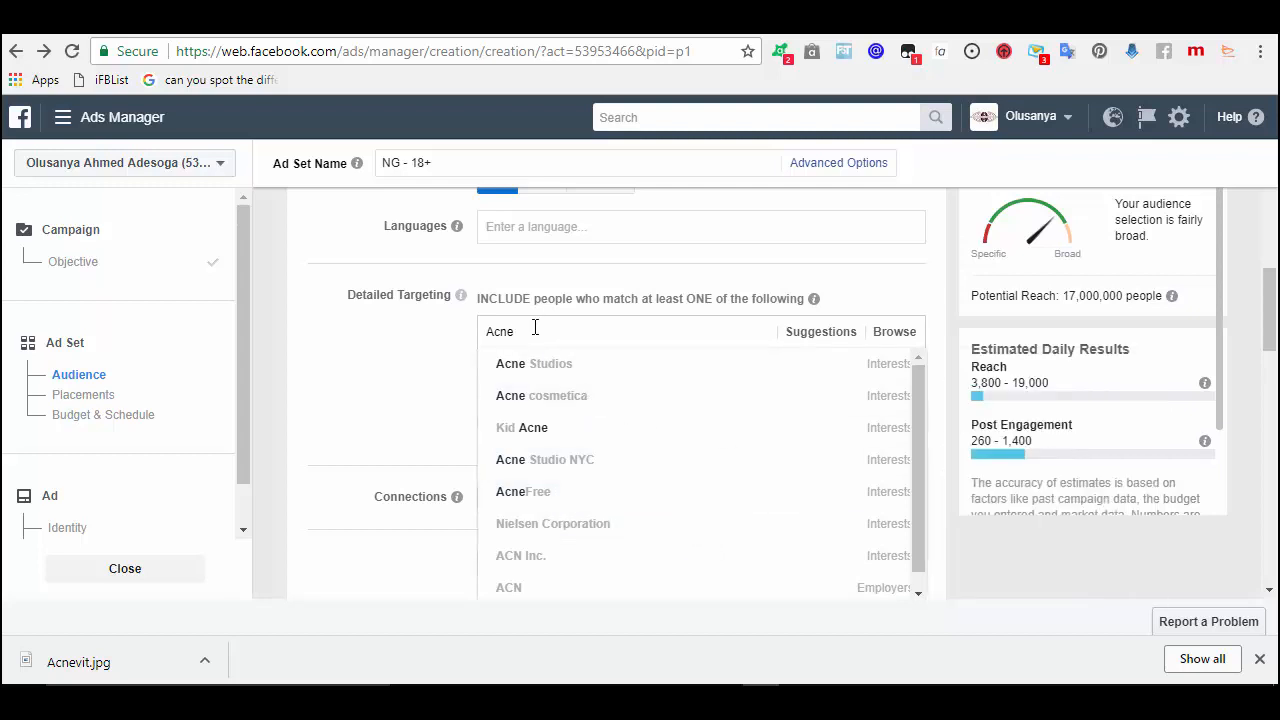
key(BackSpace)
key(BackSpace)
key(BackSpace)
key(BackSpace)
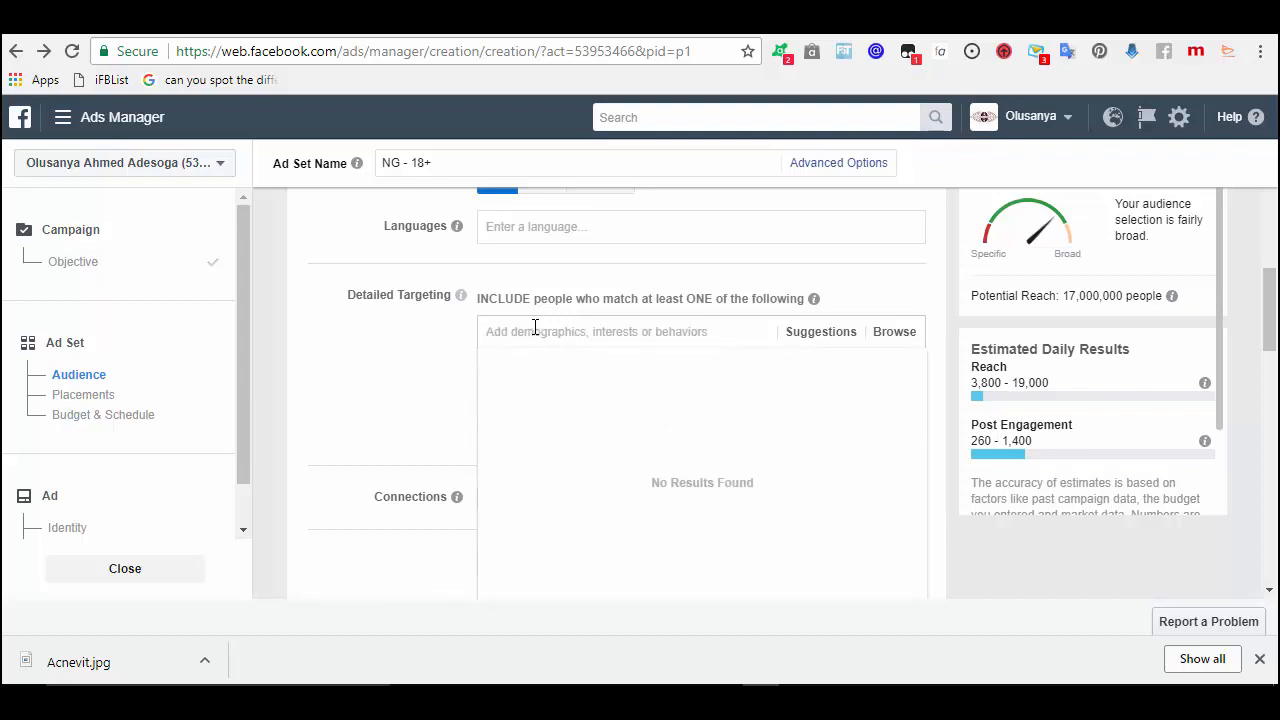
text(acne)
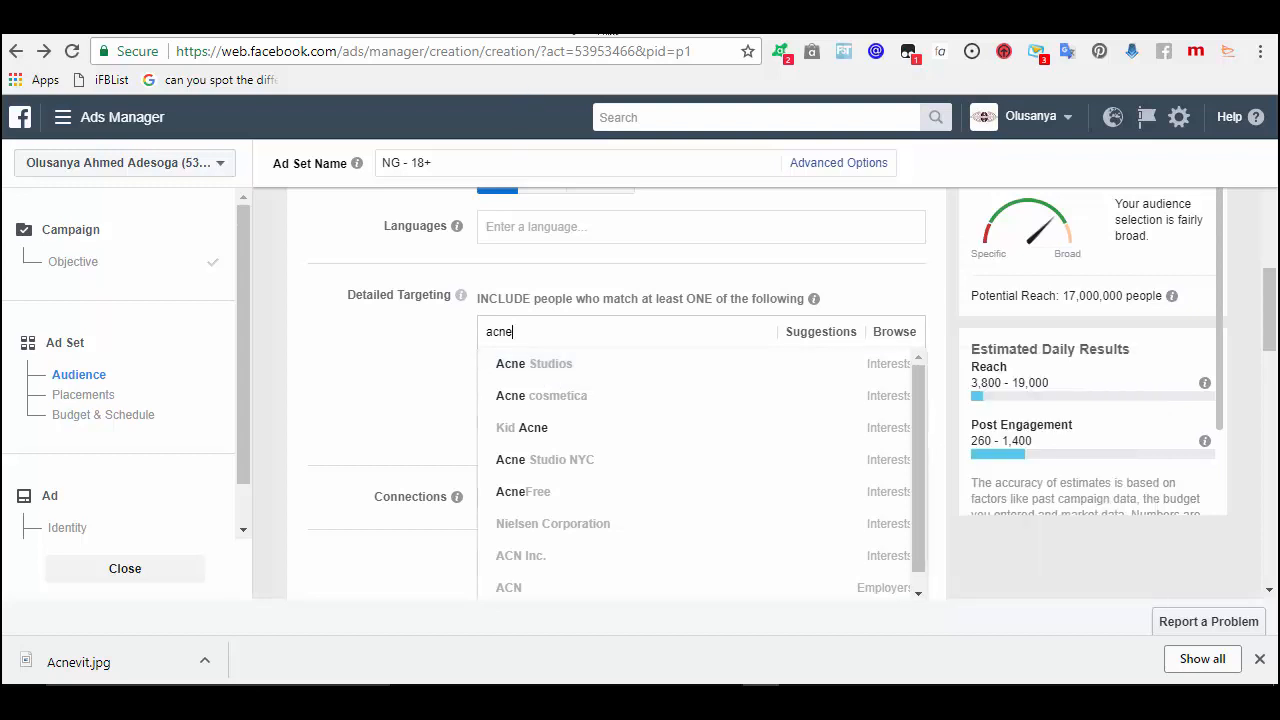
- Search Google for 'acne studios' in a new tab, glance at its website, and return to results
click(603, 30)
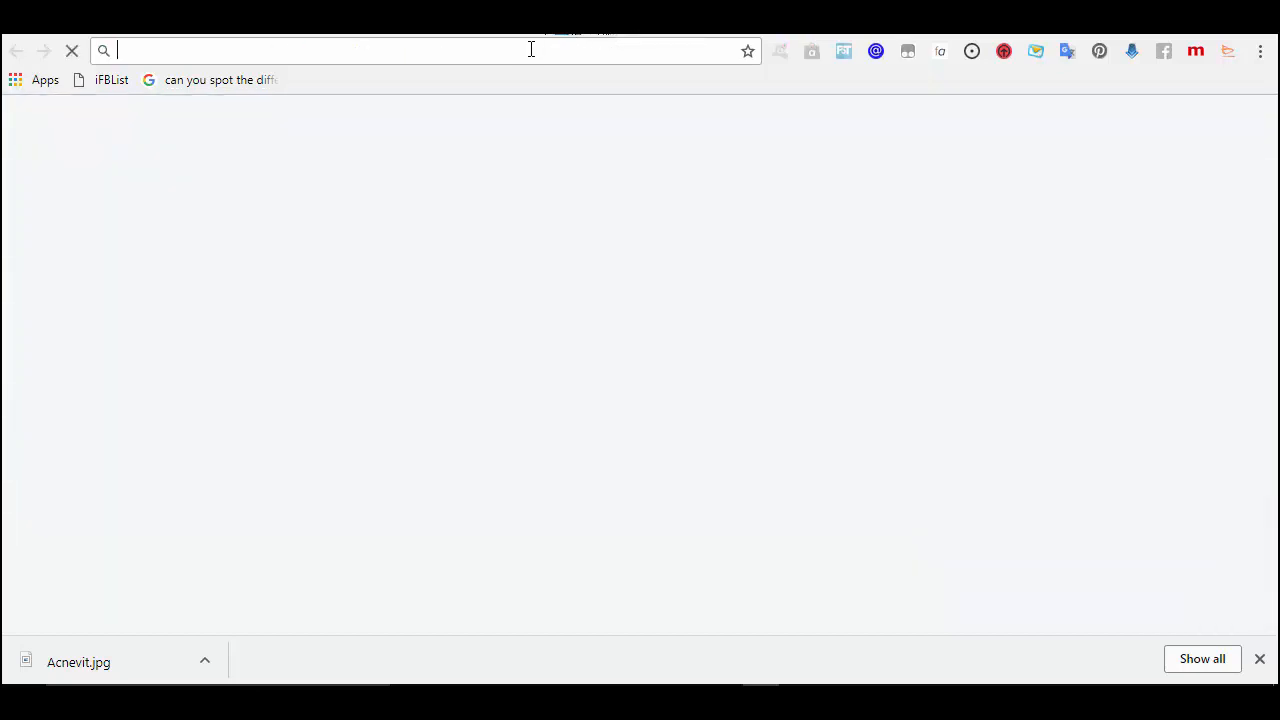
text(acne )
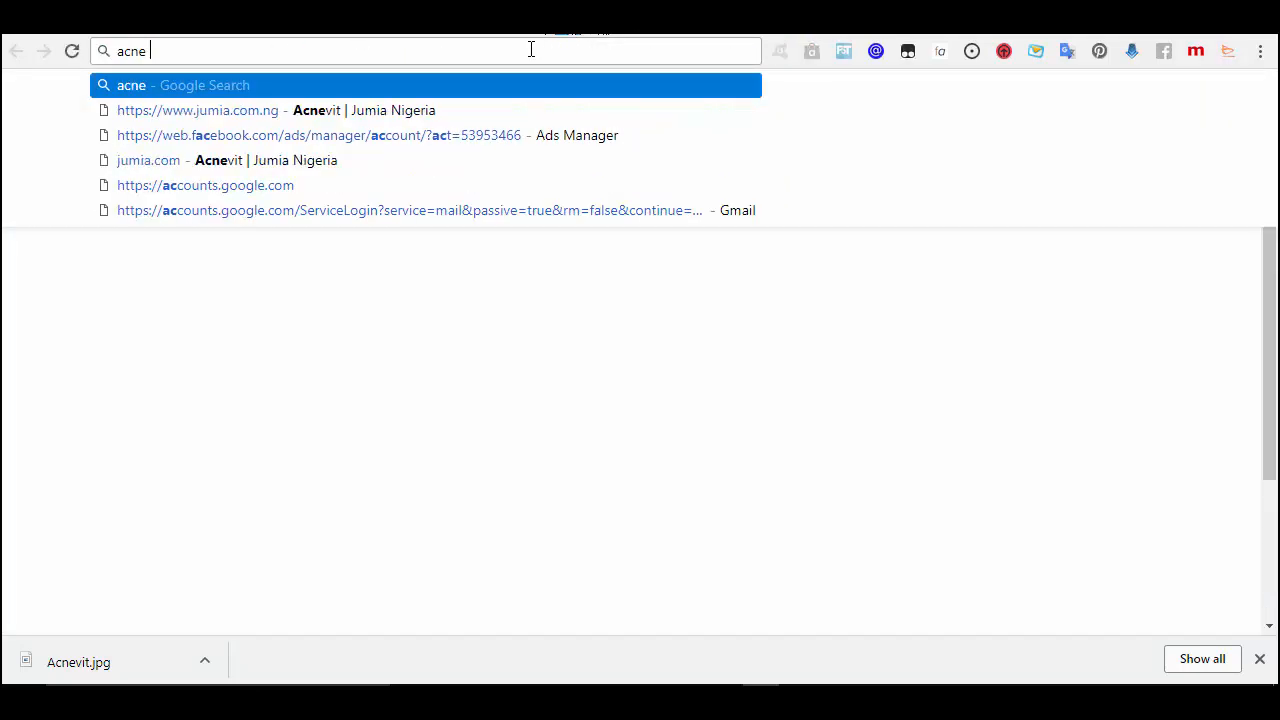
text(studios)
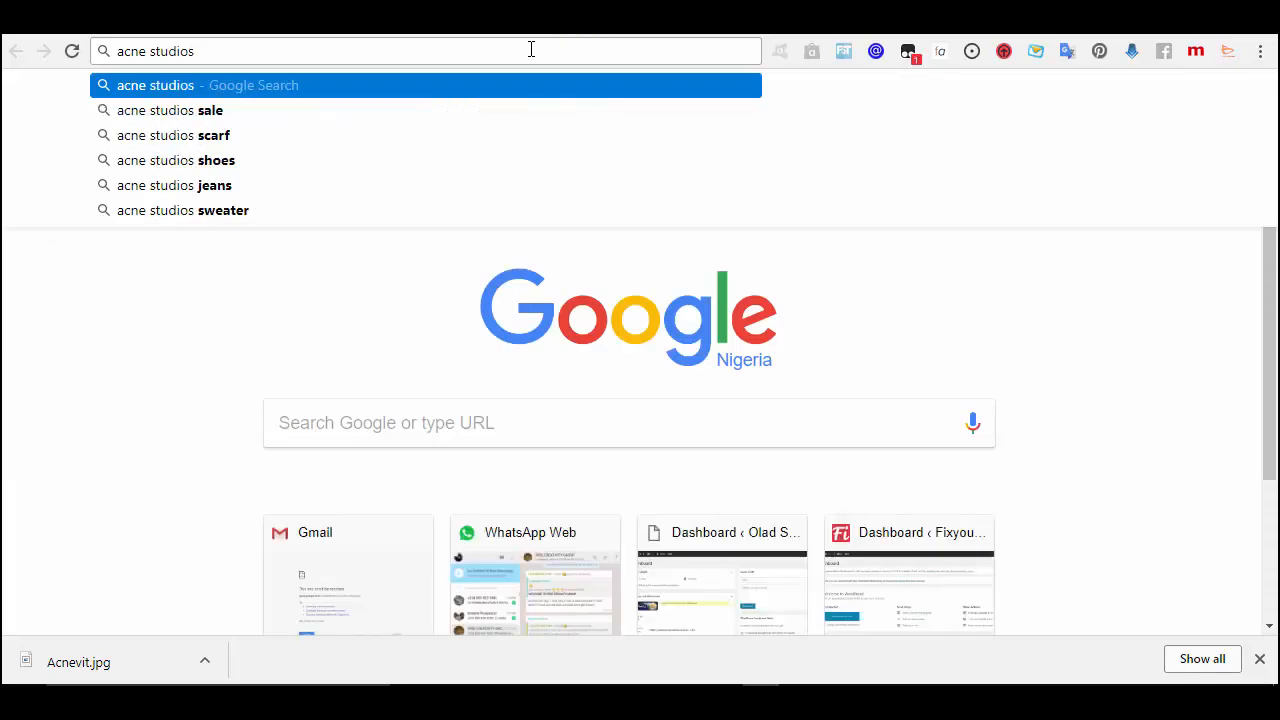
key(Return)
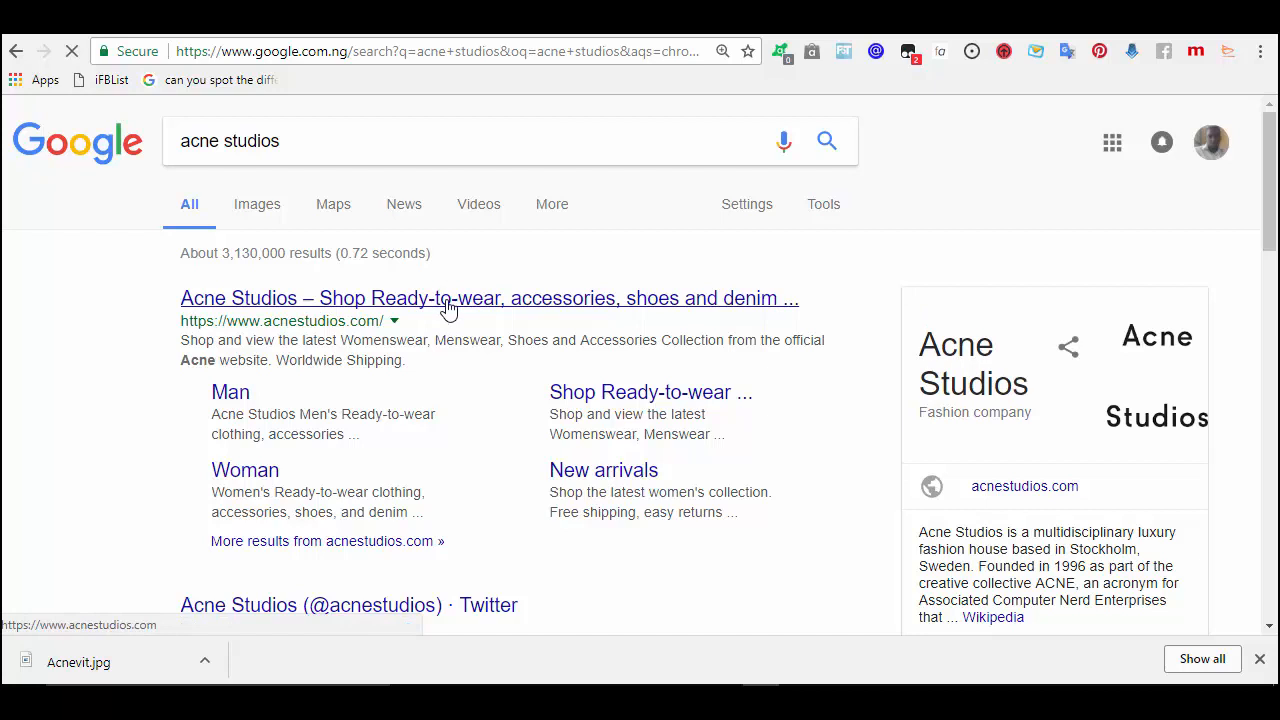
click(448, 299)
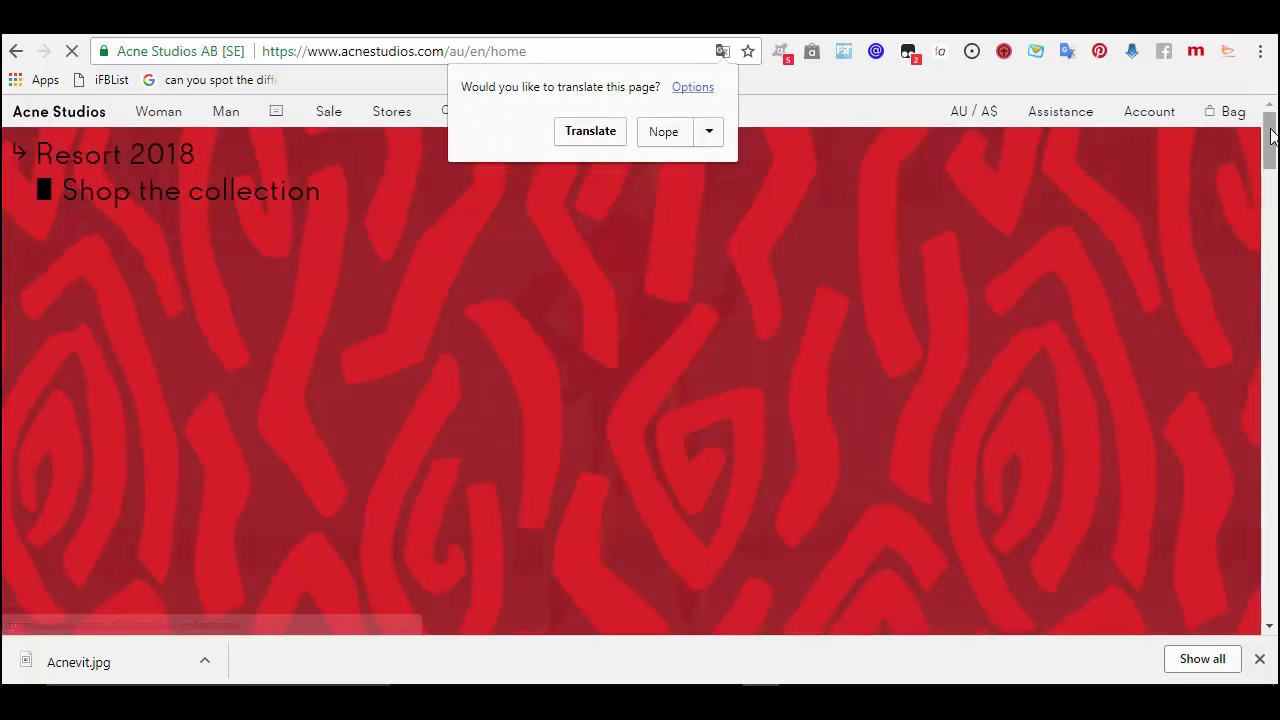
drag(1270, 135, 1249, 346)
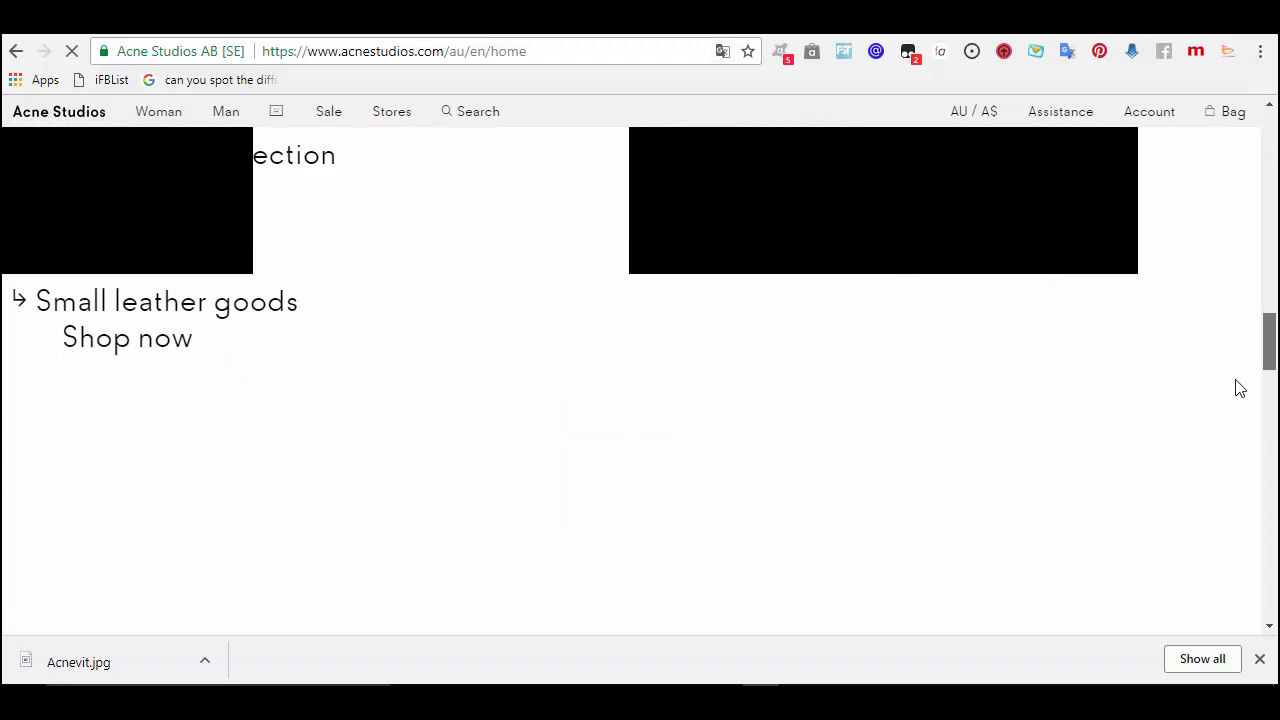
scroll(1234, 274, up, 6)
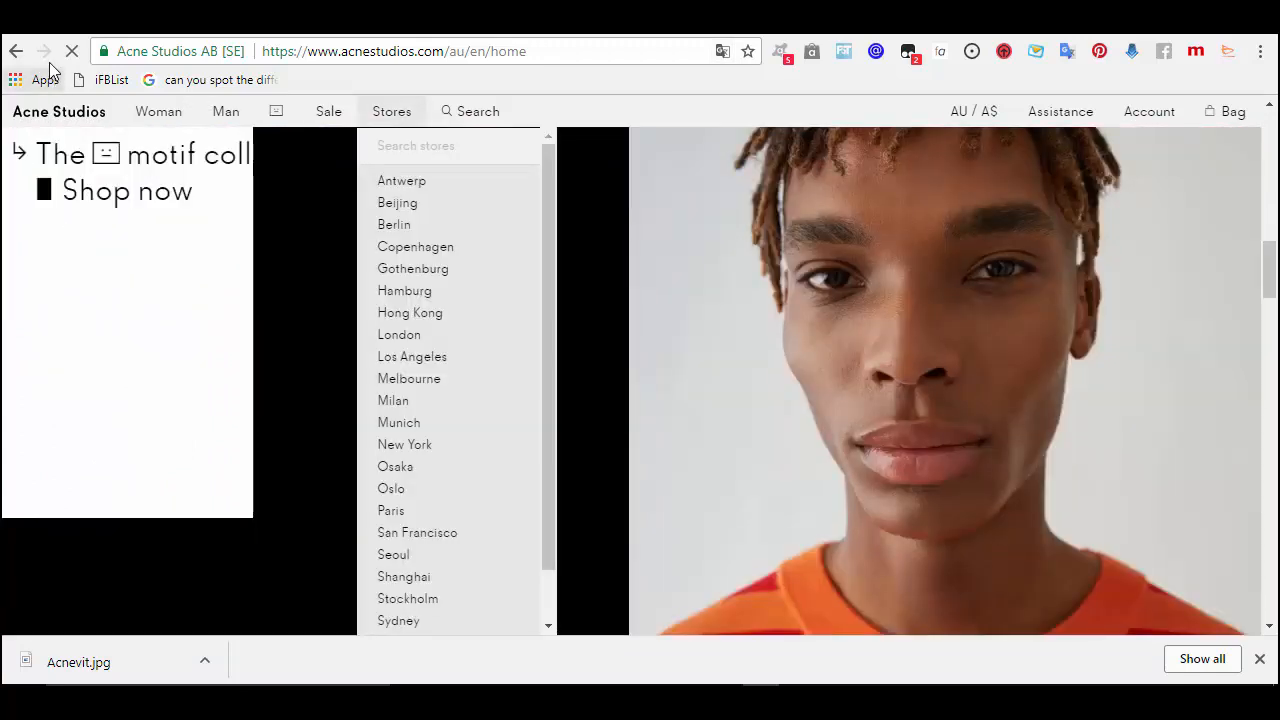
click(15, 50)
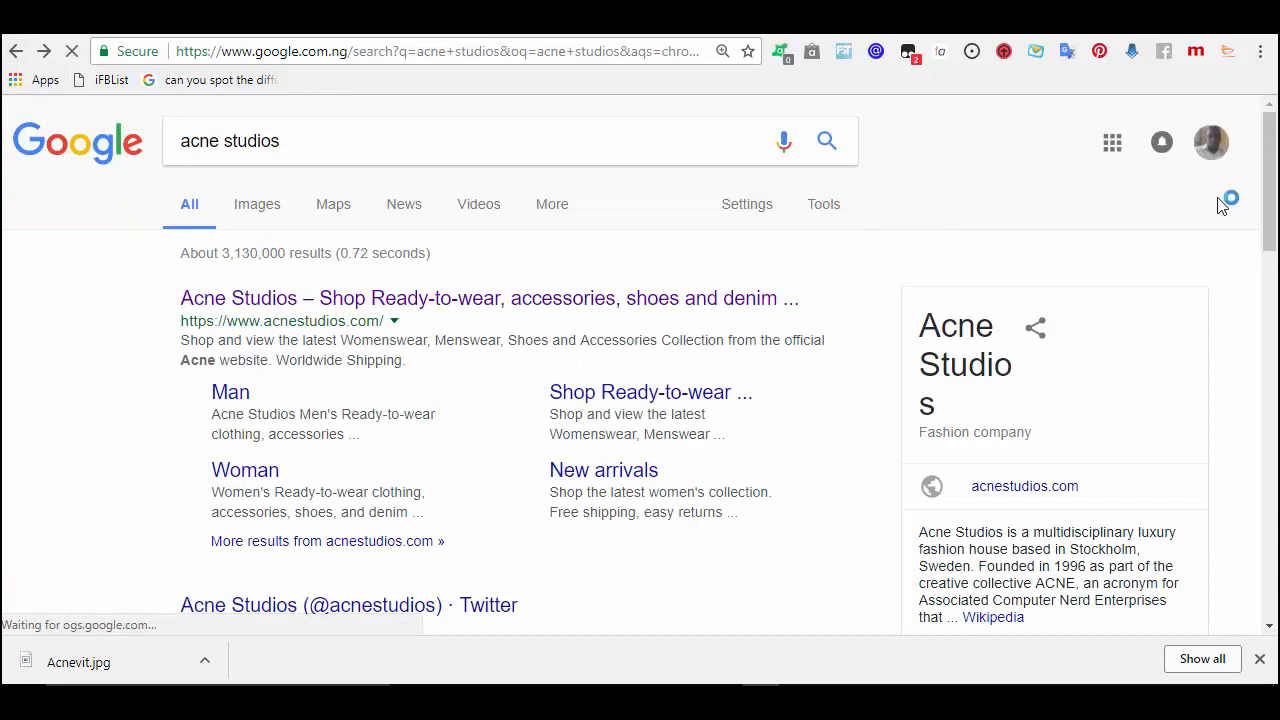
- Copy the acnestudios.com address from the results and go to the SimilarWeb site
mouse_move(1272, 177)
mouse_down()
mouse_move(1272, 218)
mouse_move(1272, 165)
mouse_up()
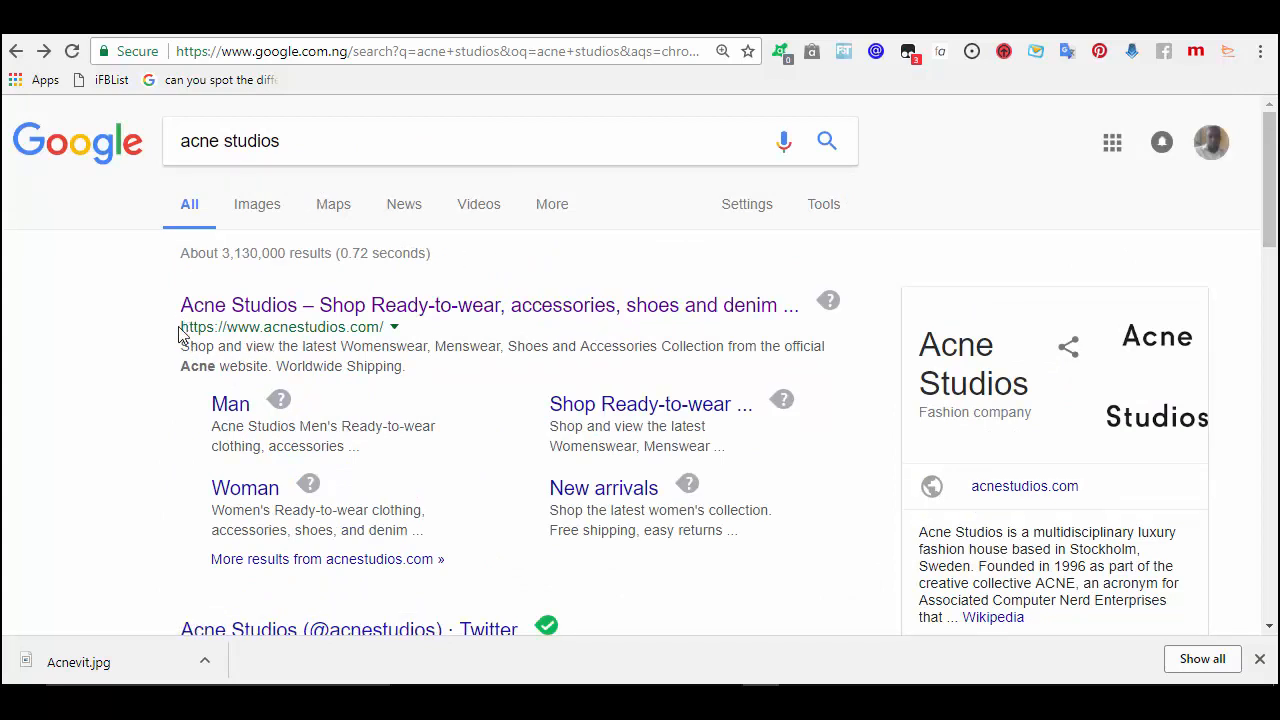
drag(179, 328, 386, 327)
key(ctrl+c)
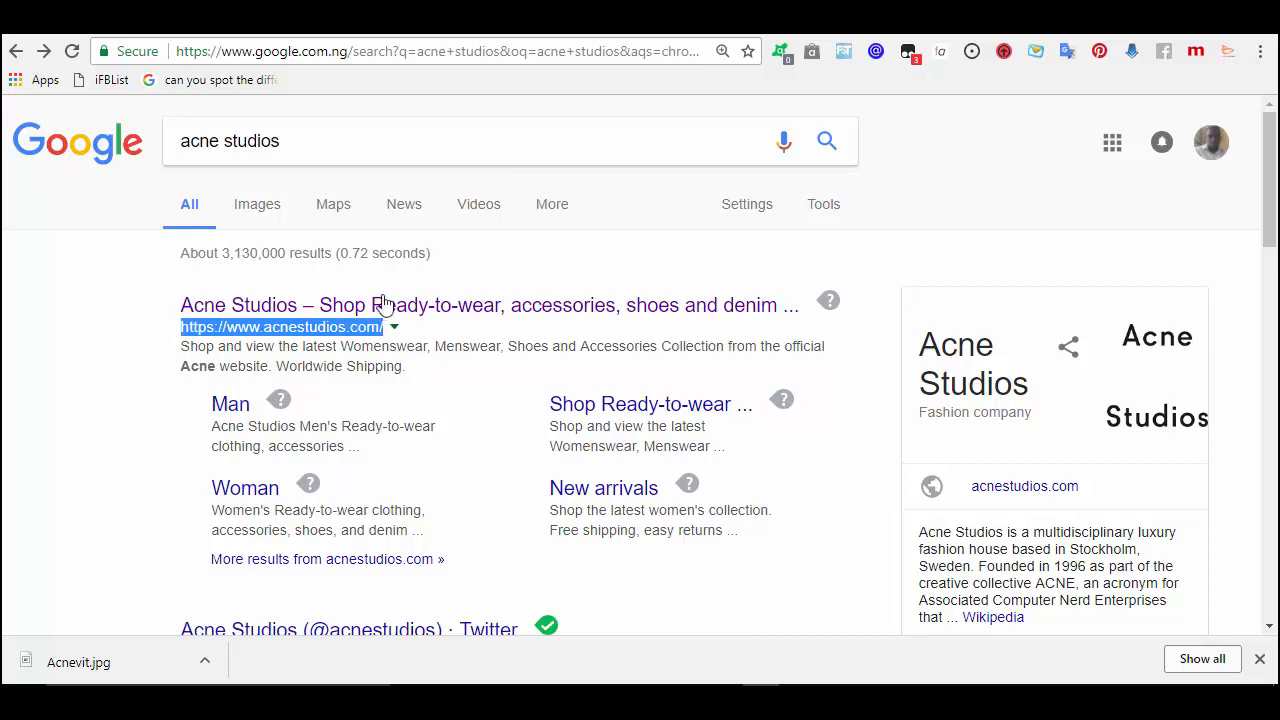
click(563, 56)
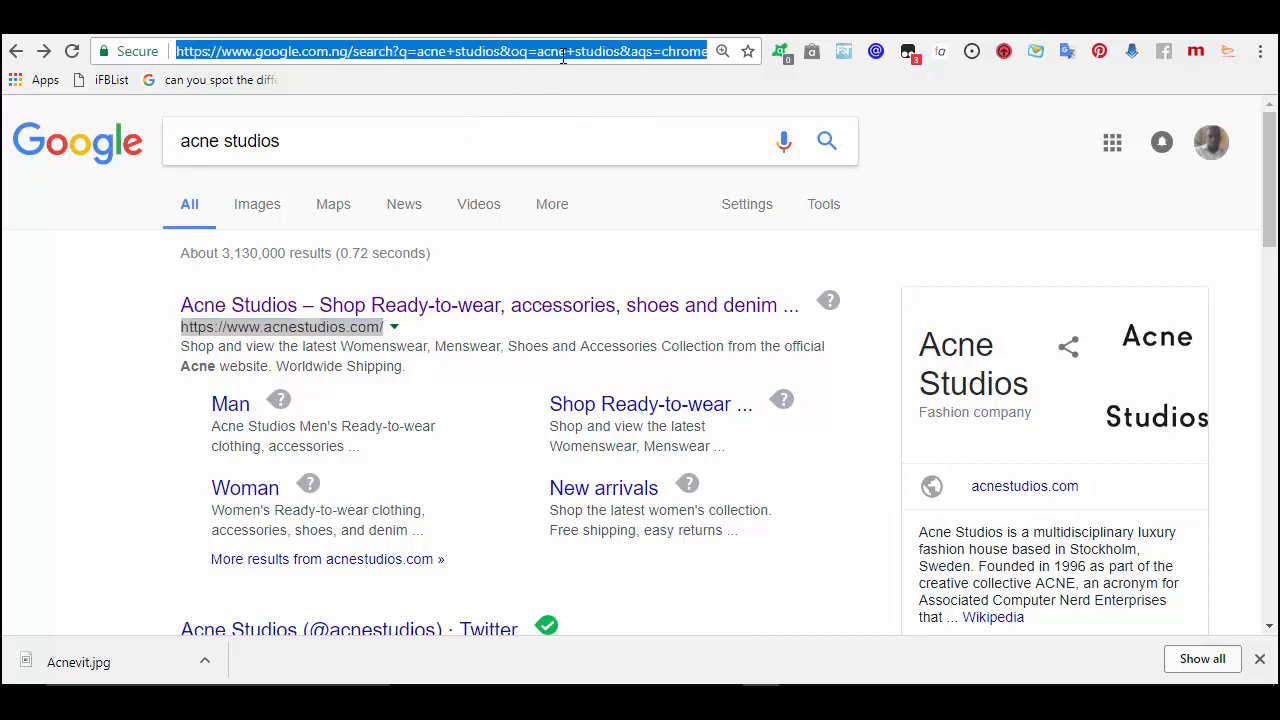
text(similarweb.com)
key(Return)
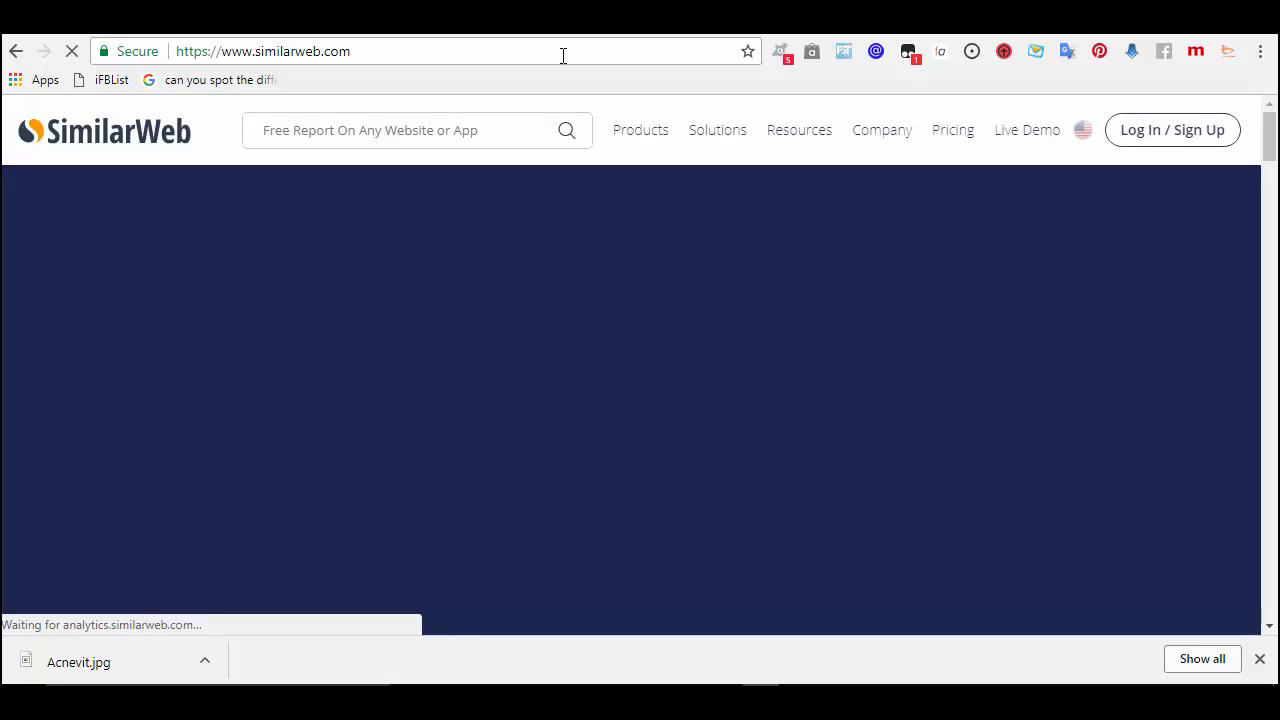
- Look up acnestudios.com in SimilarWeb and review its ranks, 1.34M visits and 51.69% search traffic
click(495, 124)
key(ctrl+v)
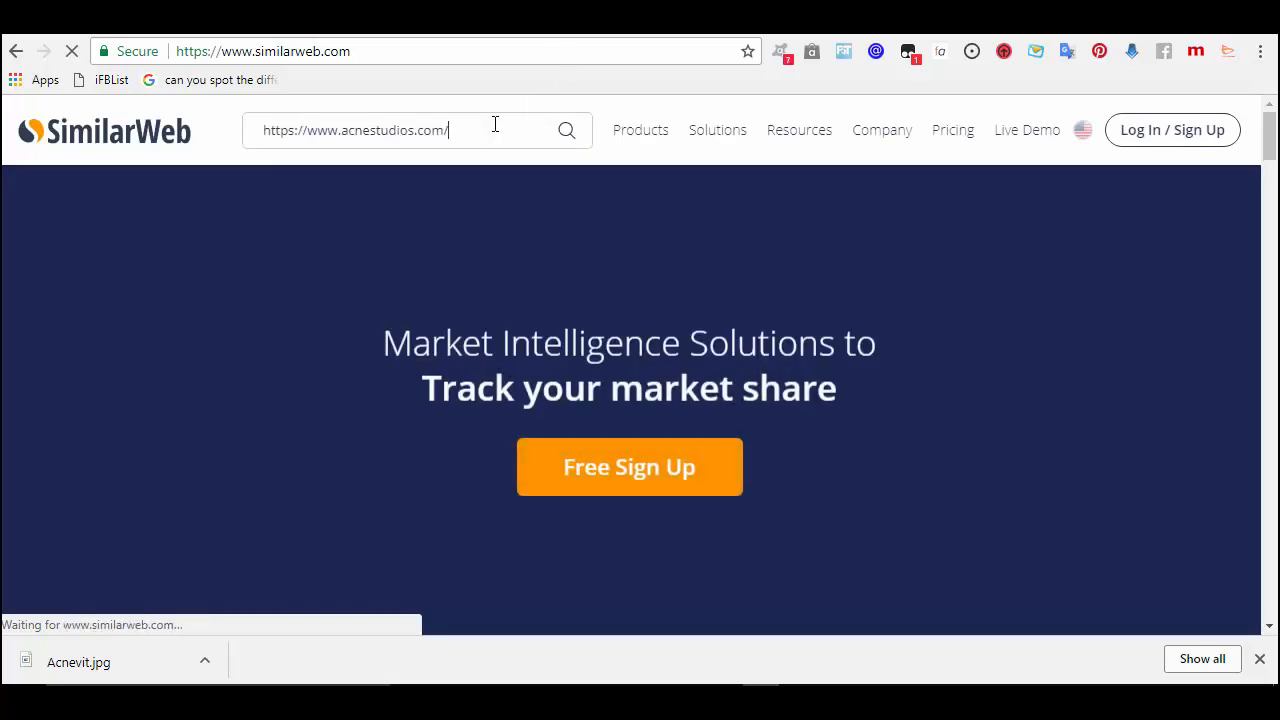
click(569, 137)
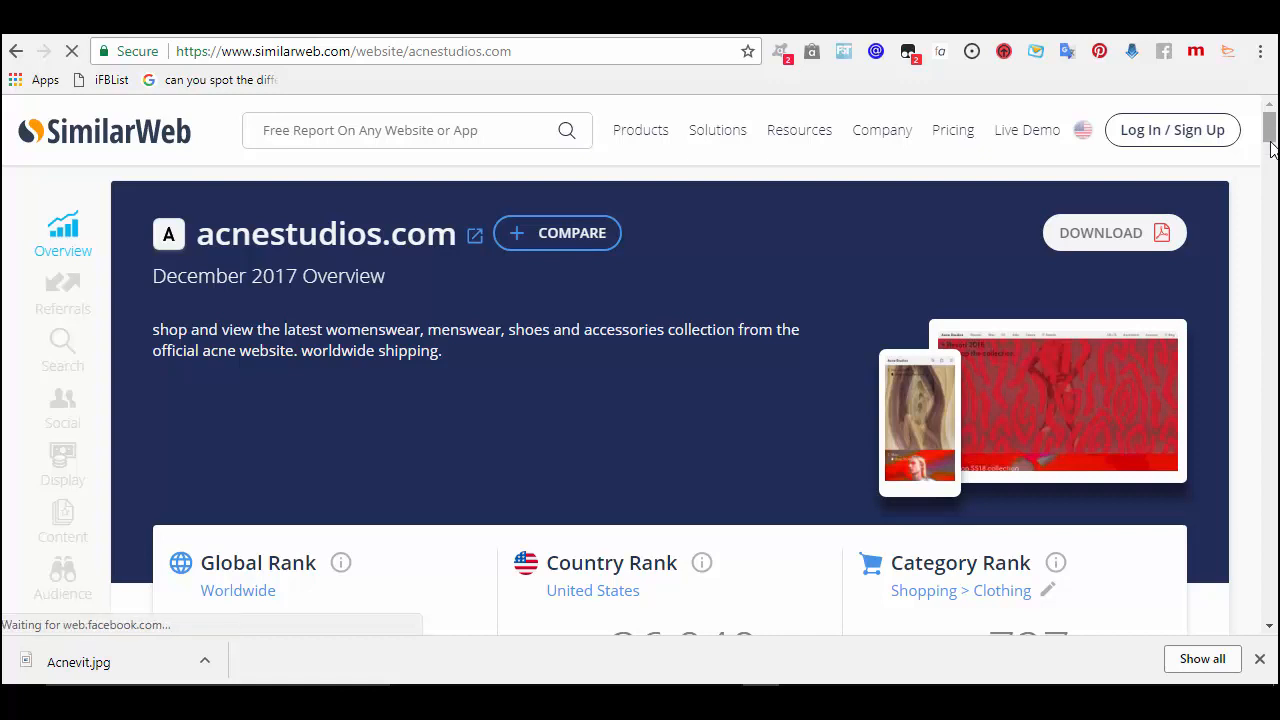
scroll(1270, 148, down, 3)
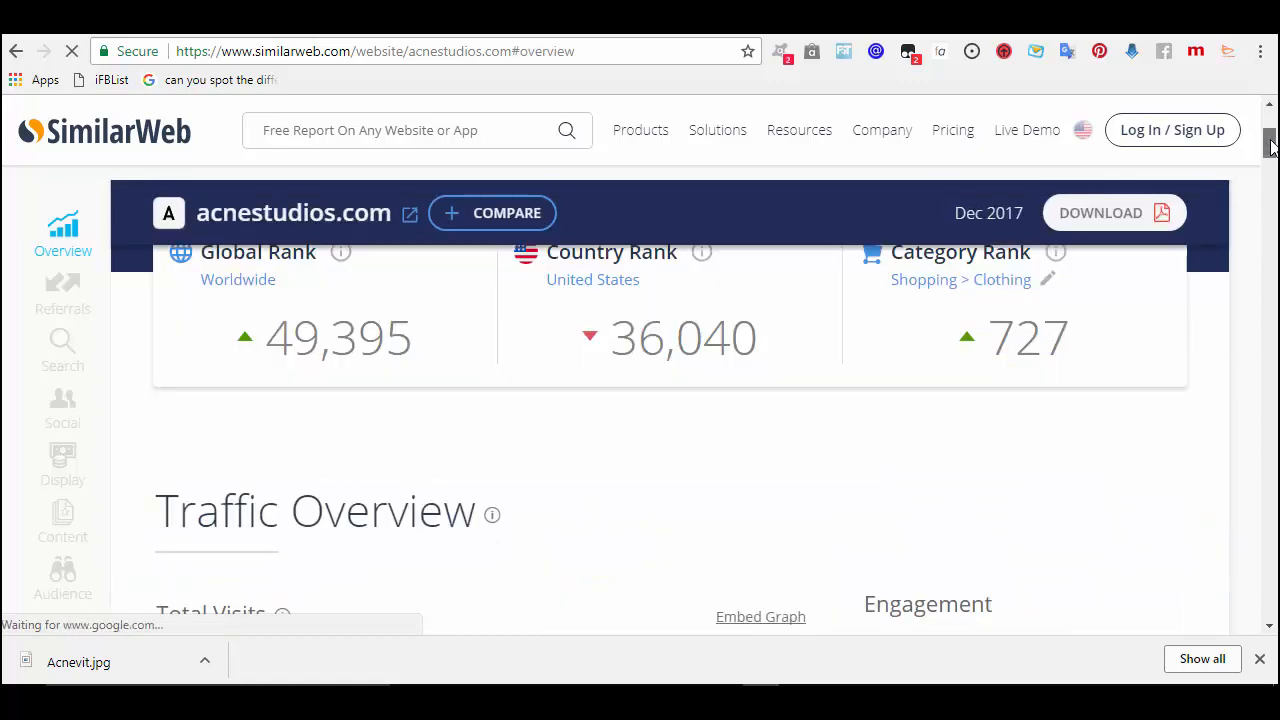
scroll(457, 320, down, 1)
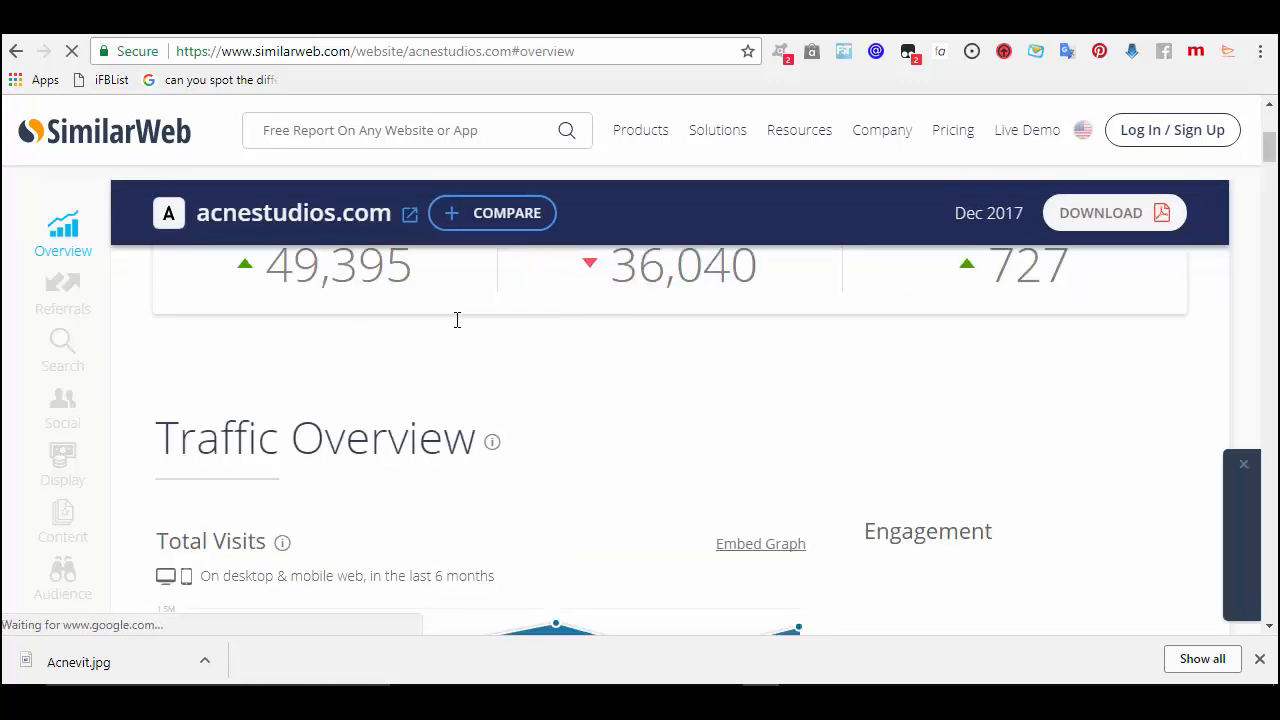
click(1270, 109)
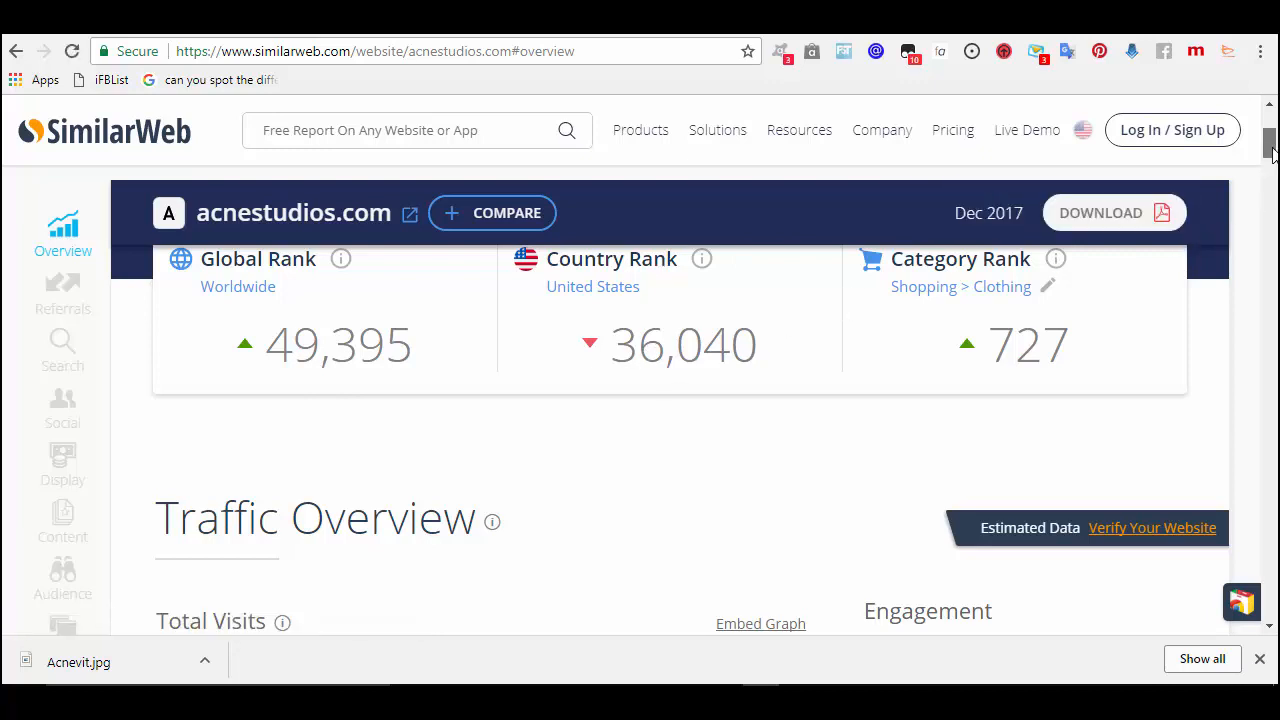
drag(1272, 148, 1273, 172)
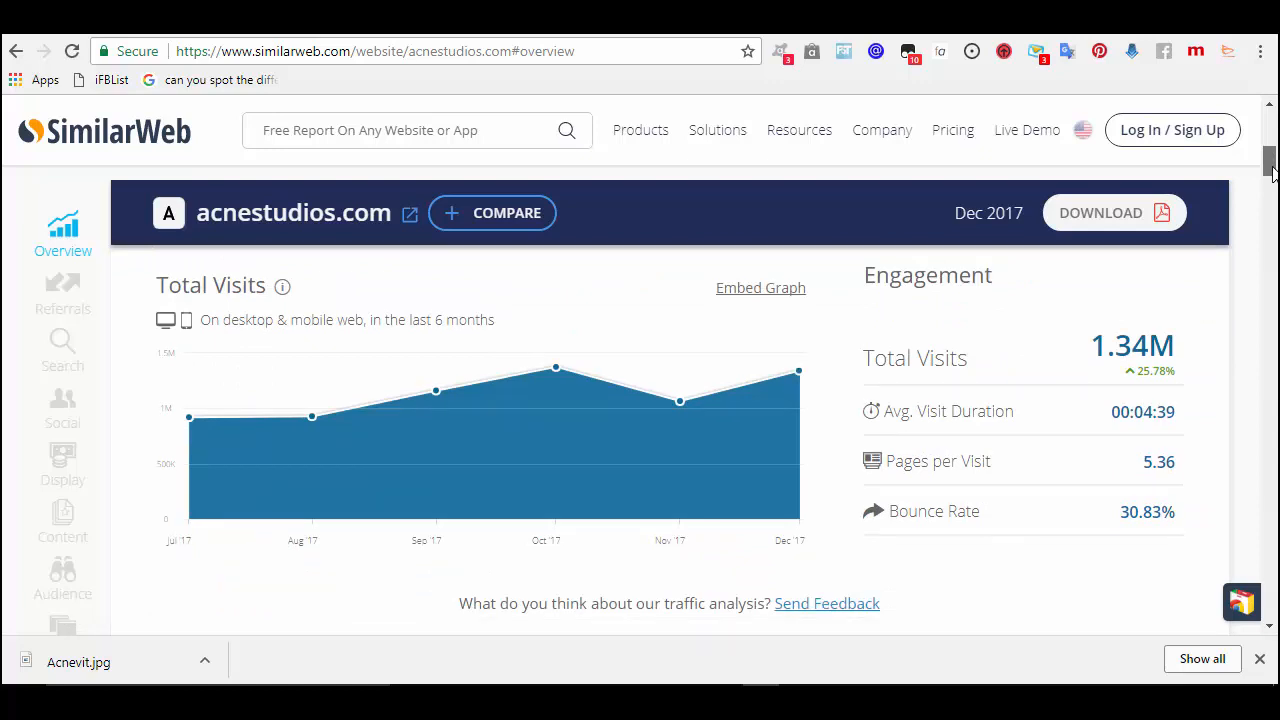
drag(1272, 172, 1250, 293)
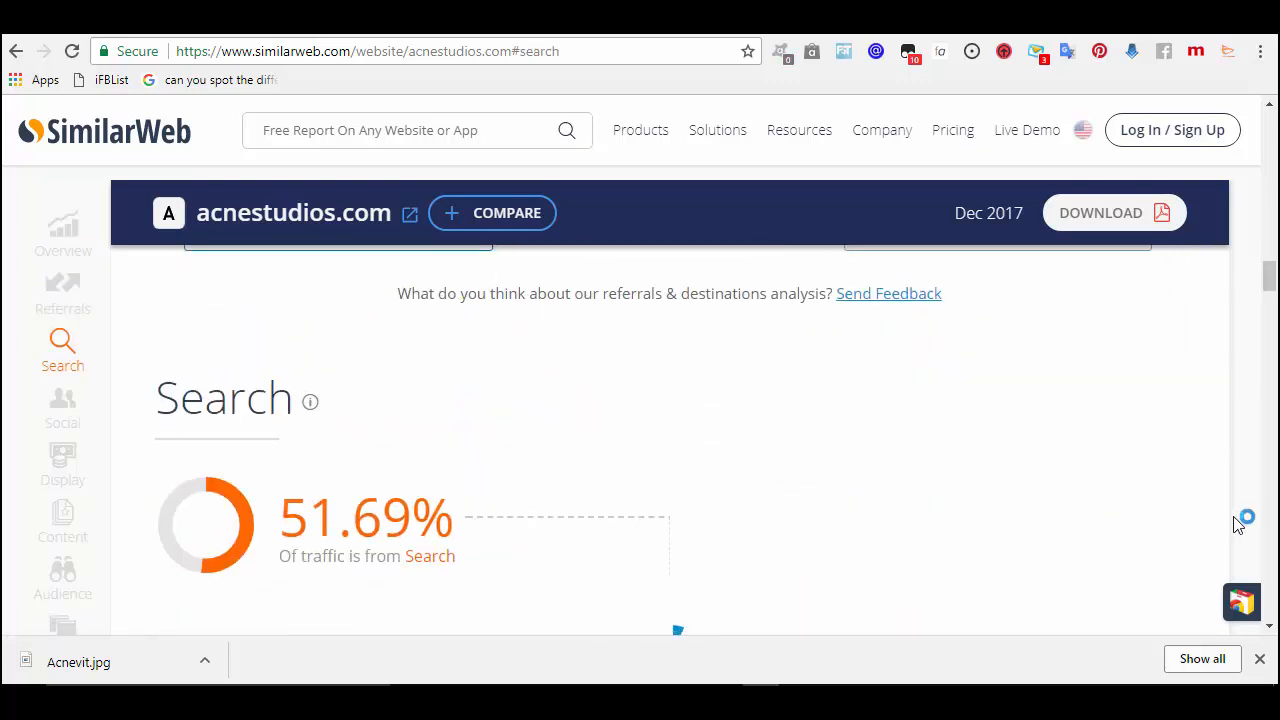
- Scroll the acnestudios.com report to Audience Interests: Shopping > Clothing, Business And Industry, Arts And Entertainment
click(1268, 627)
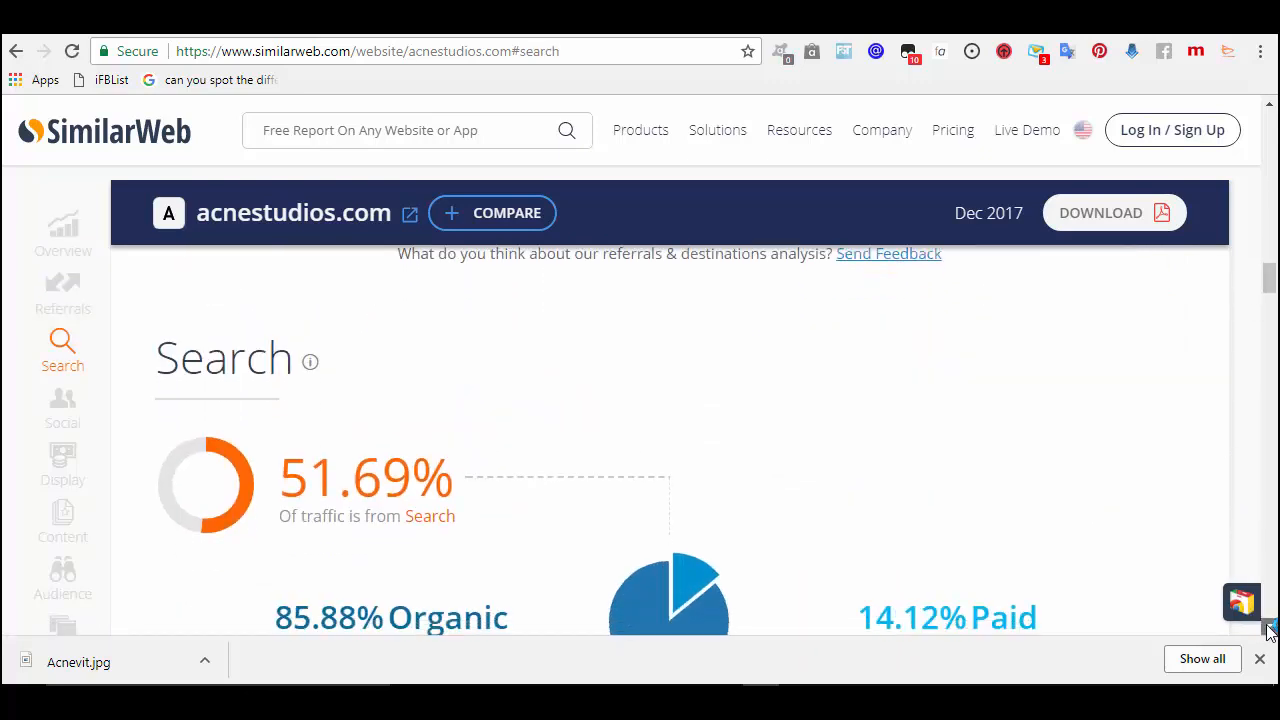
scroll(1268, 627, down, 2)
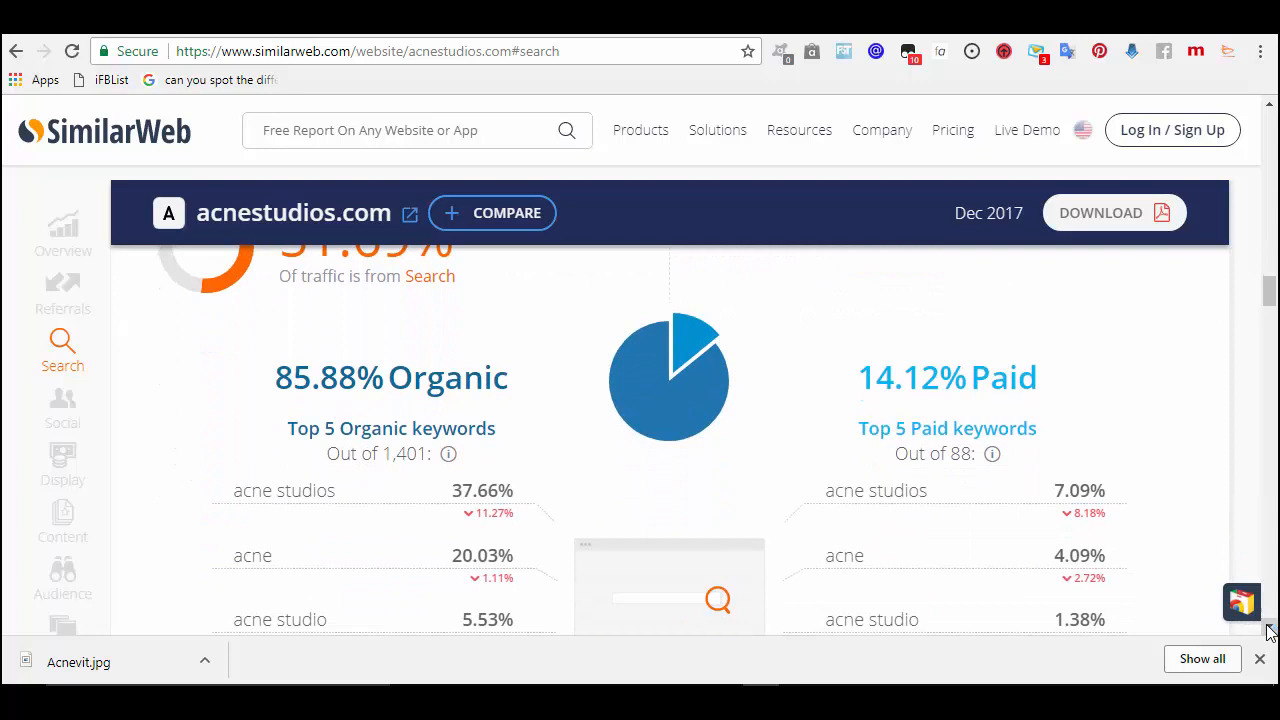
click(1268, 627)
click(1268, 628)
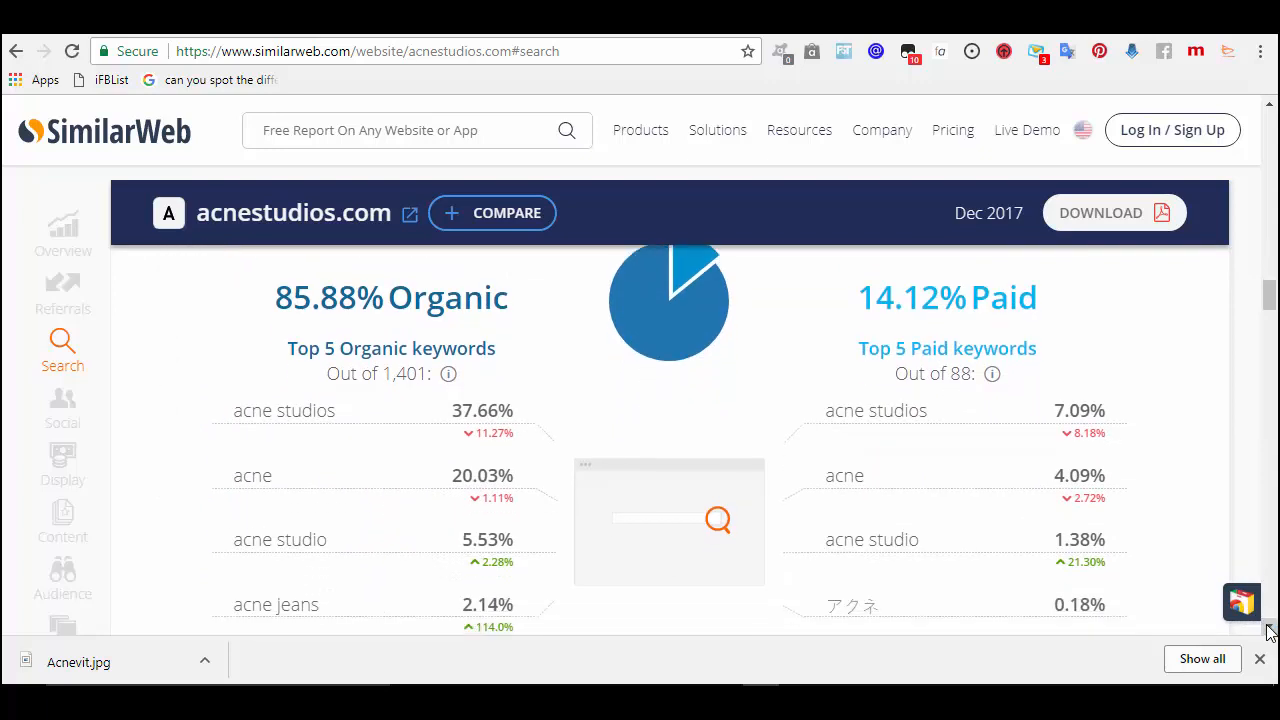
click(1268, 628)
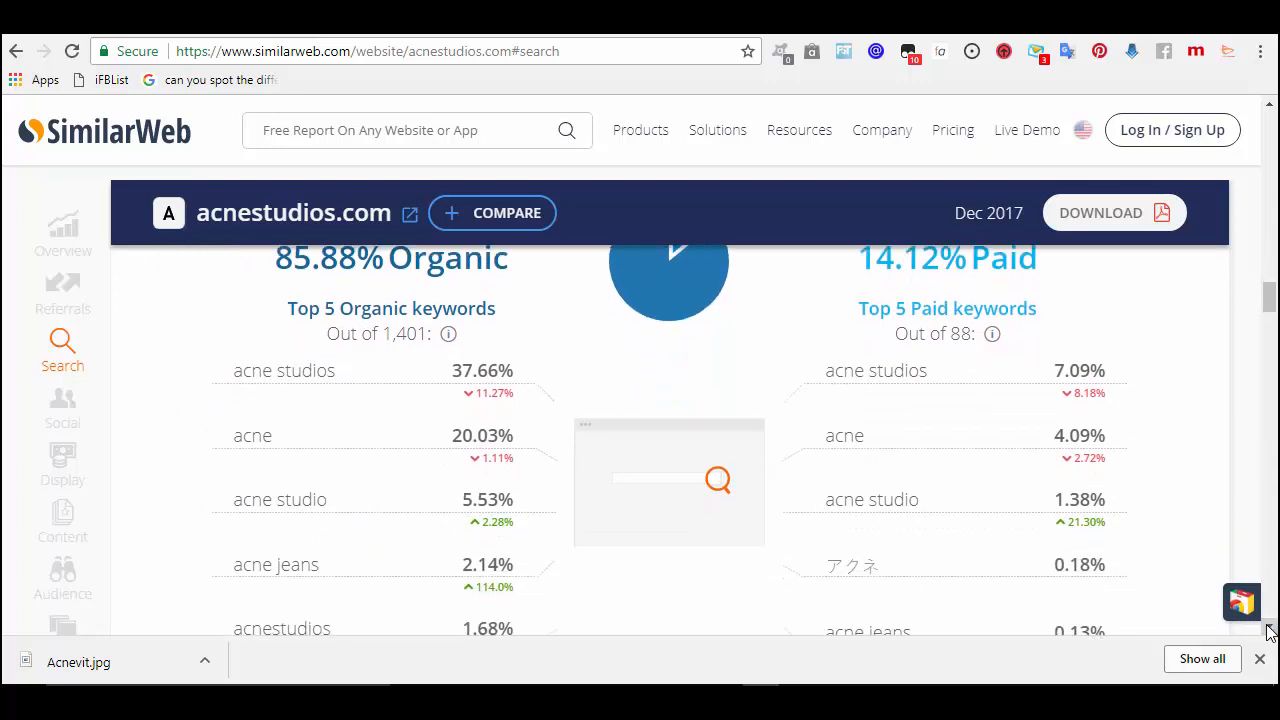
click(1268, 628)
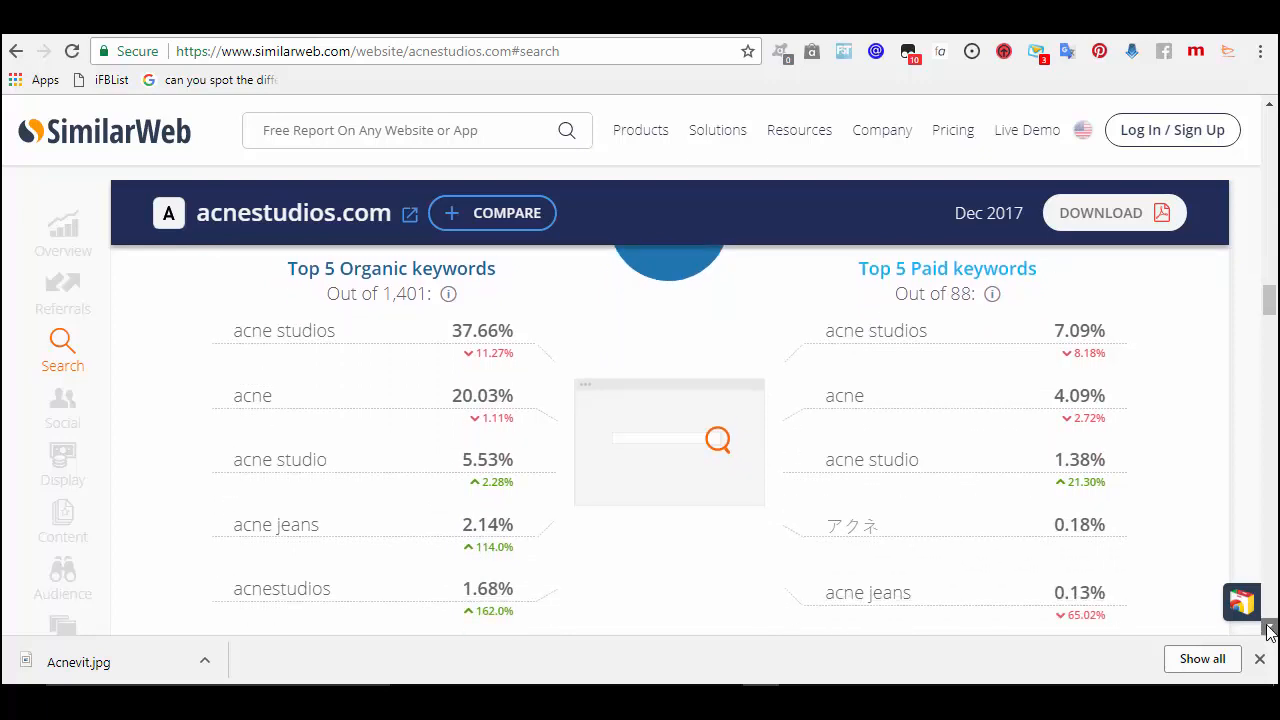
click(1268, 628)
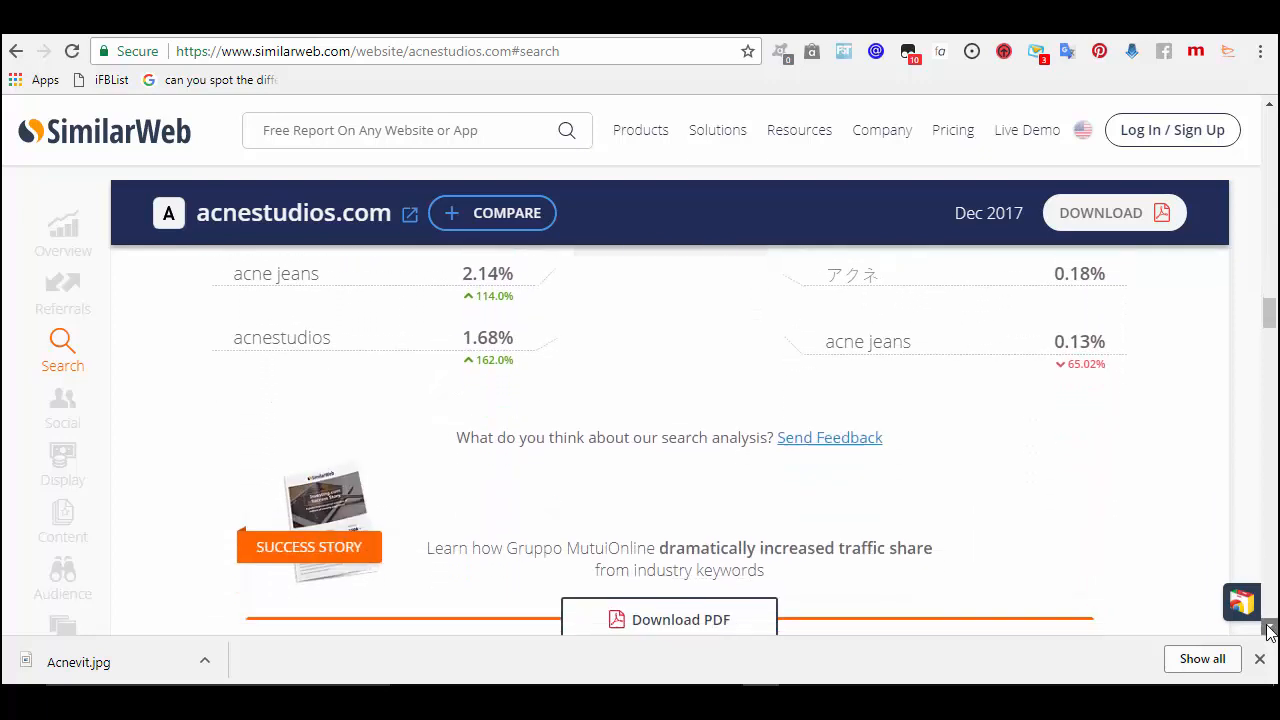
click(1268, 628)
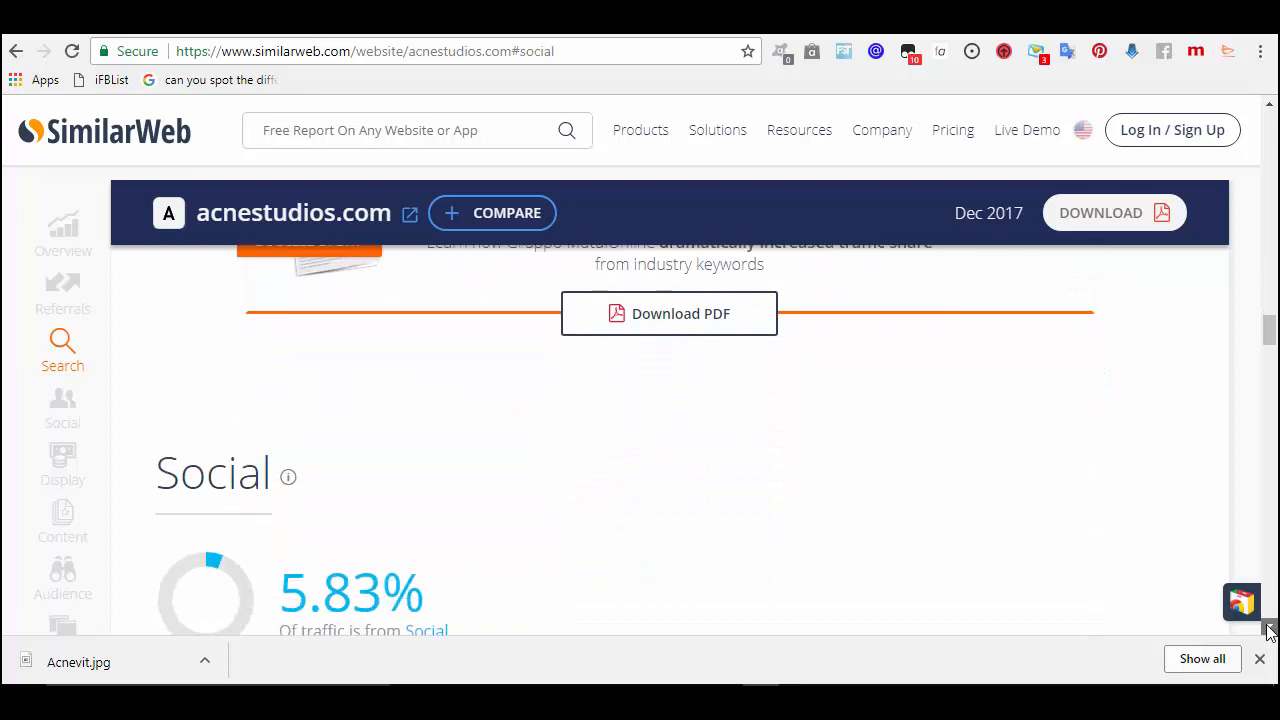
click(1268, 628)
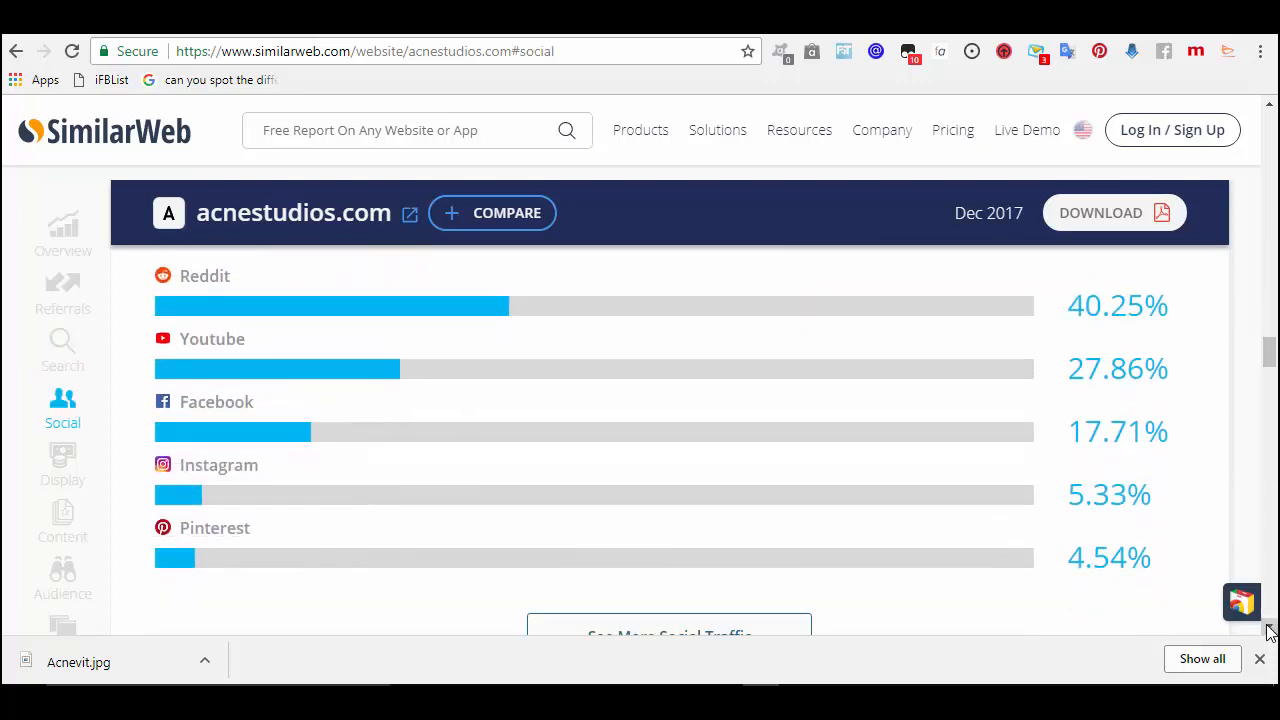
click(1268, 628)
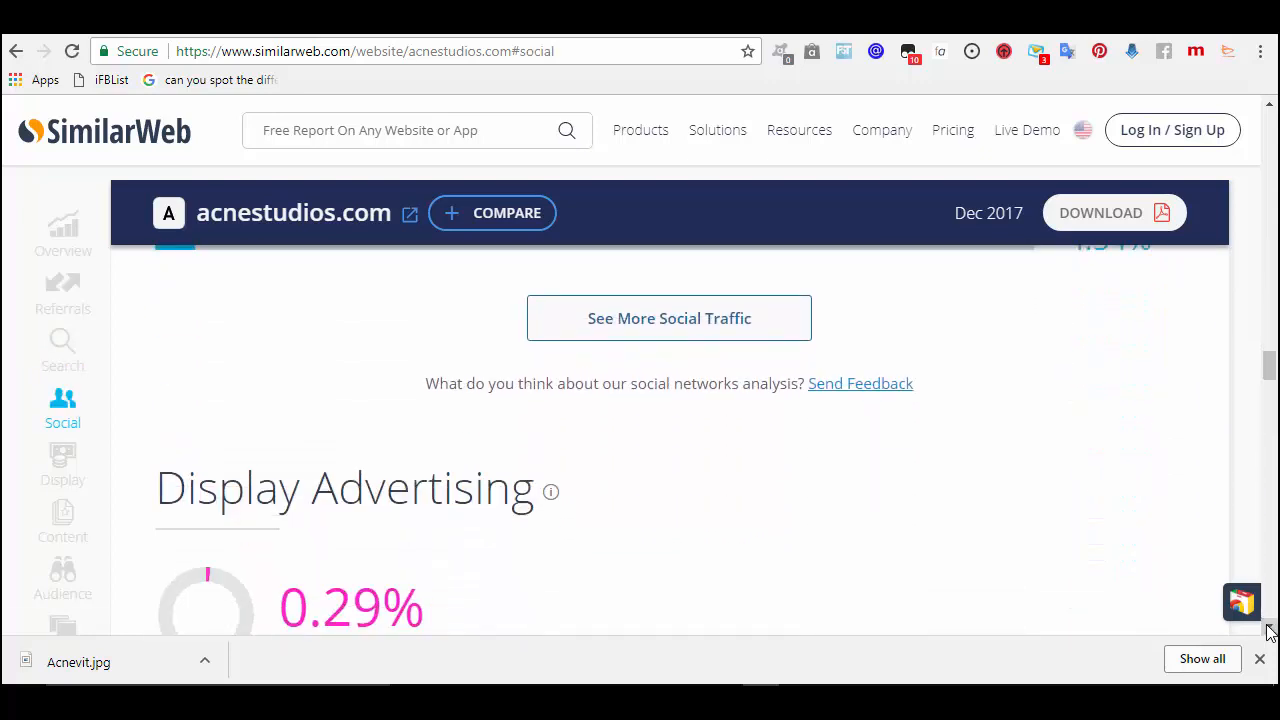
click(1268, 628)
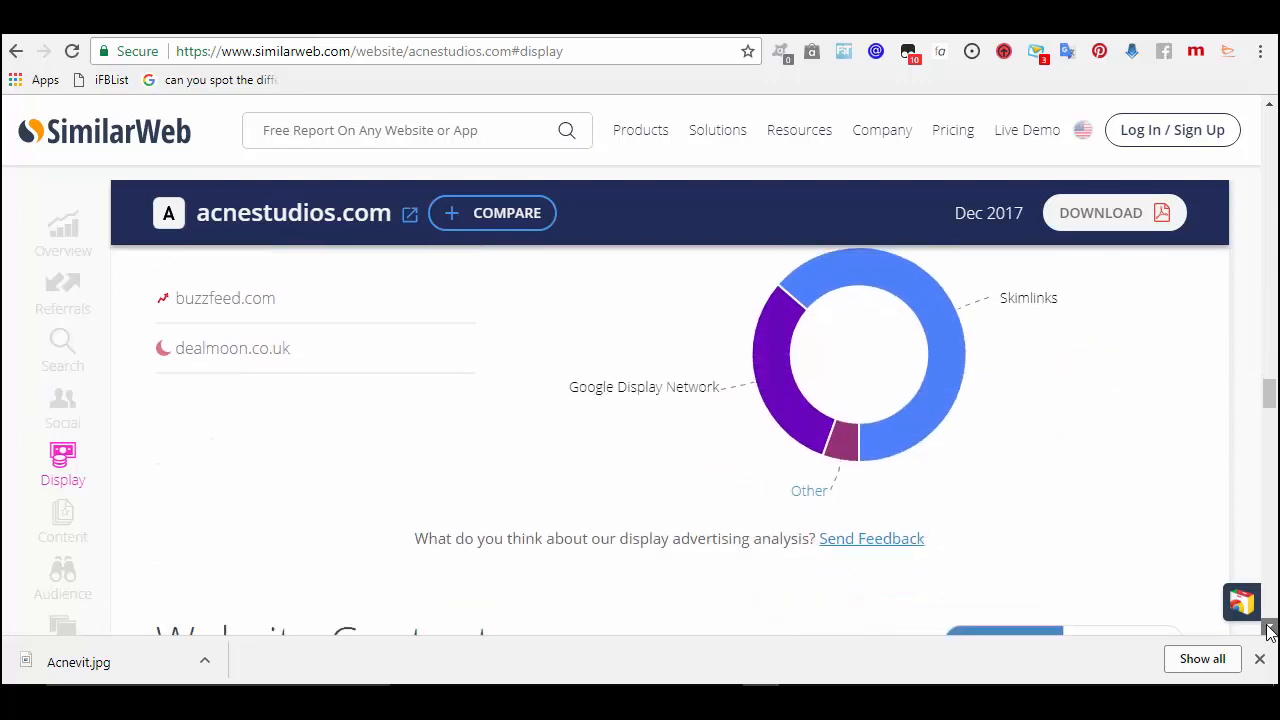
click(1268, 628)
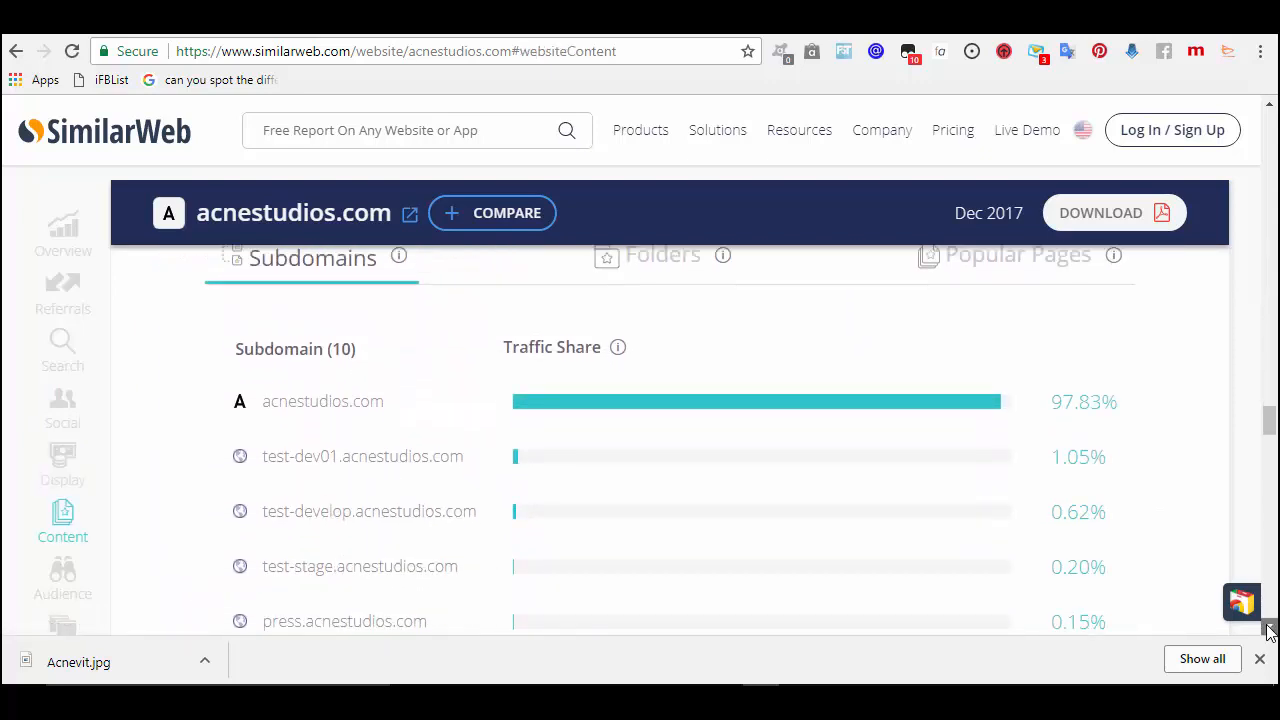
click(1268, 628)
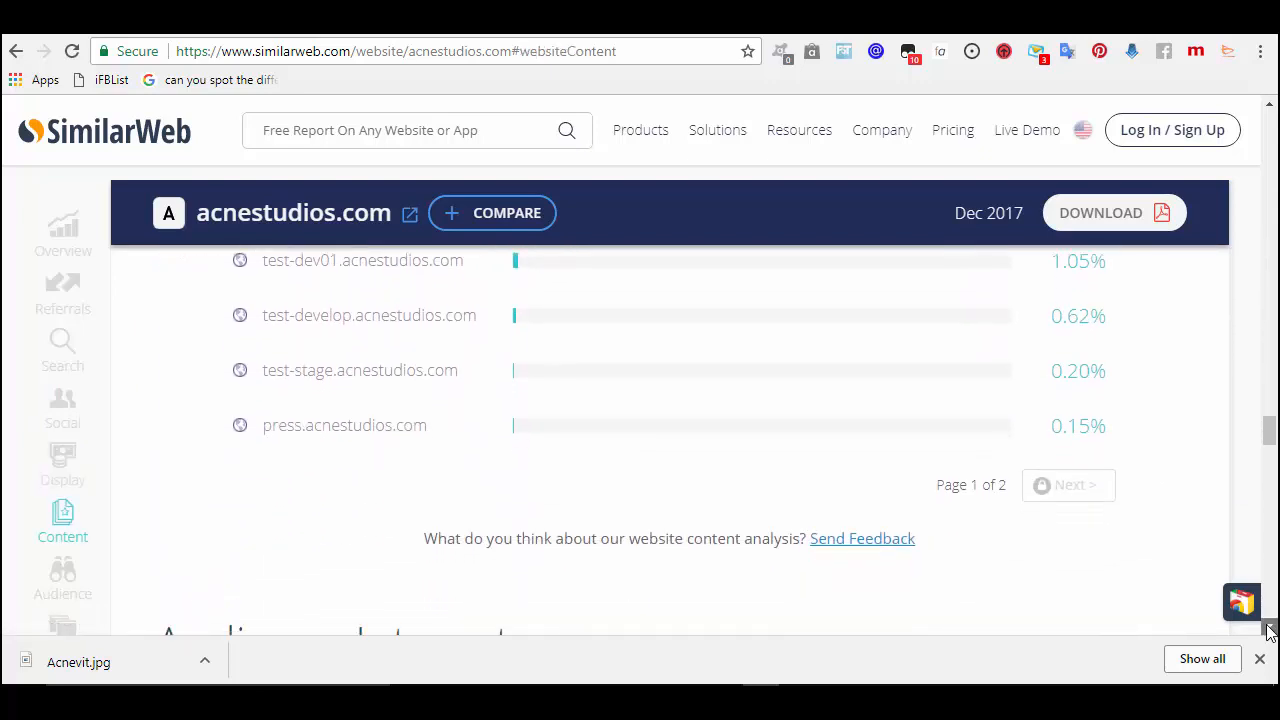
click(1268, 628)
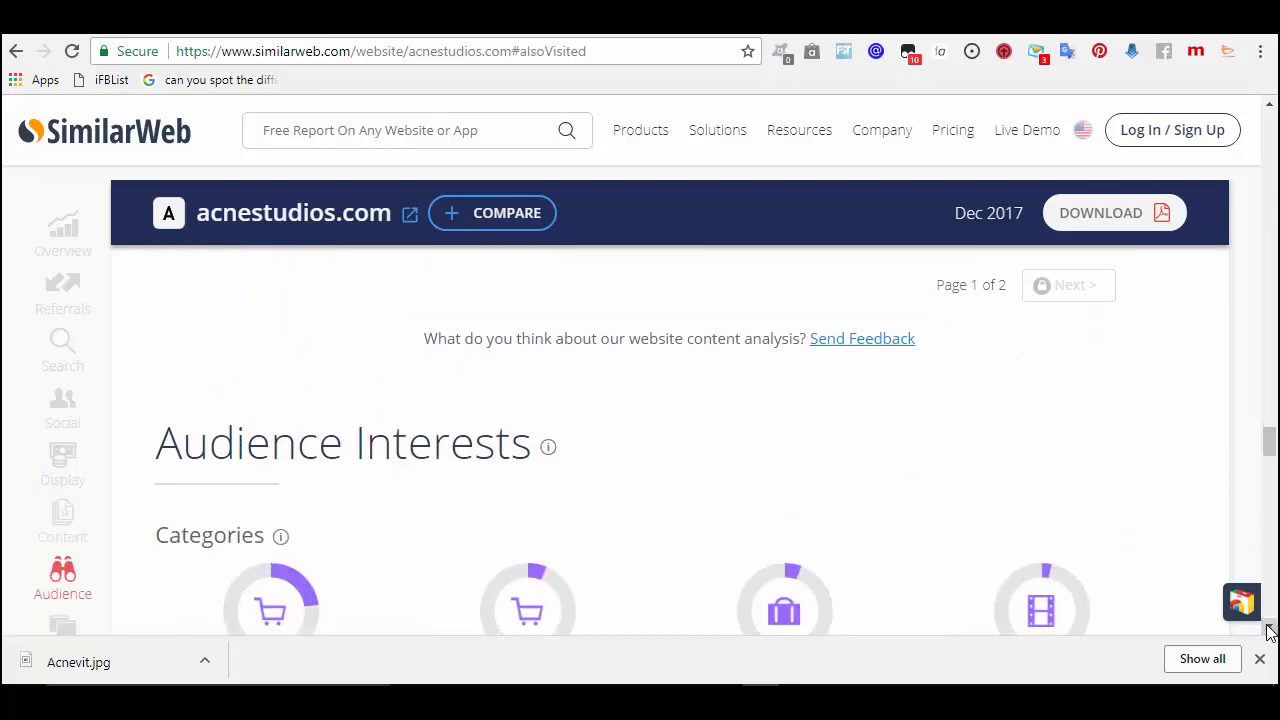
click(1268, 628)
click(1268, 628)
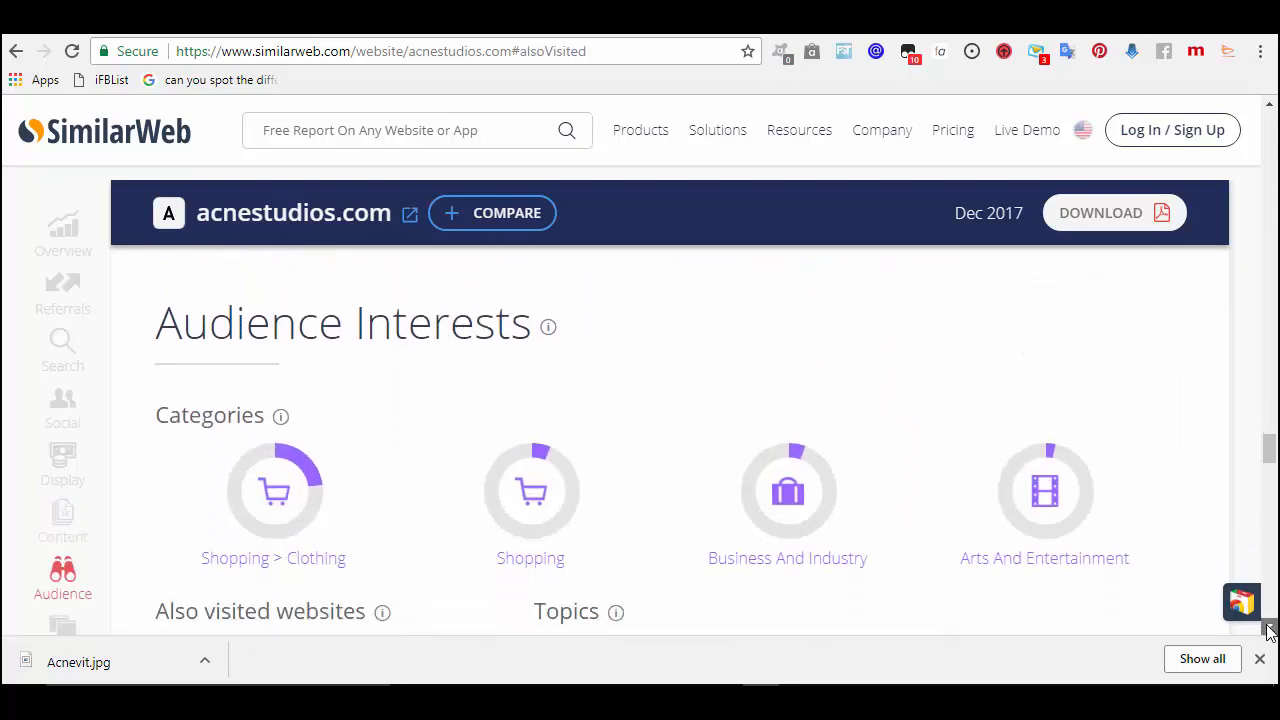
click(1268, 628)
click(1268, 628)
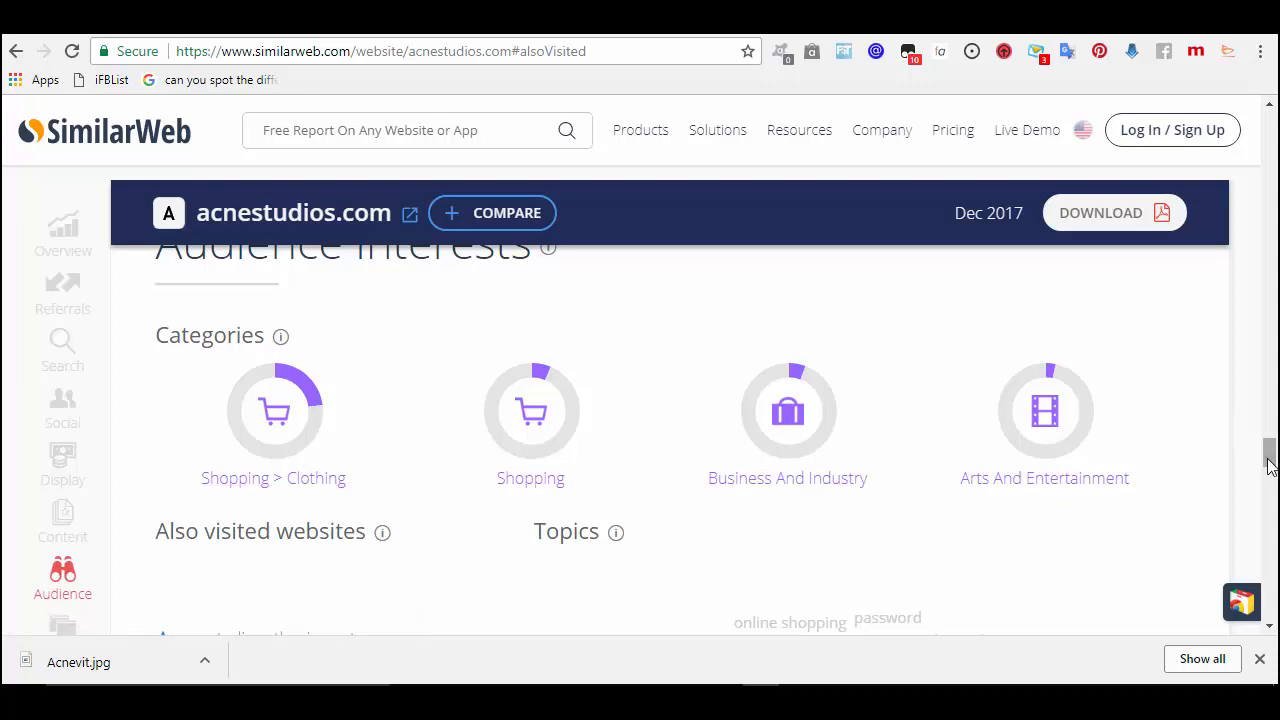
mouse_move(1268, 465)
mouse_down()
mouse_move(1272, 497)
mouse_move(1272, 372)
mouse_move(1266, 470)
mouse_up()
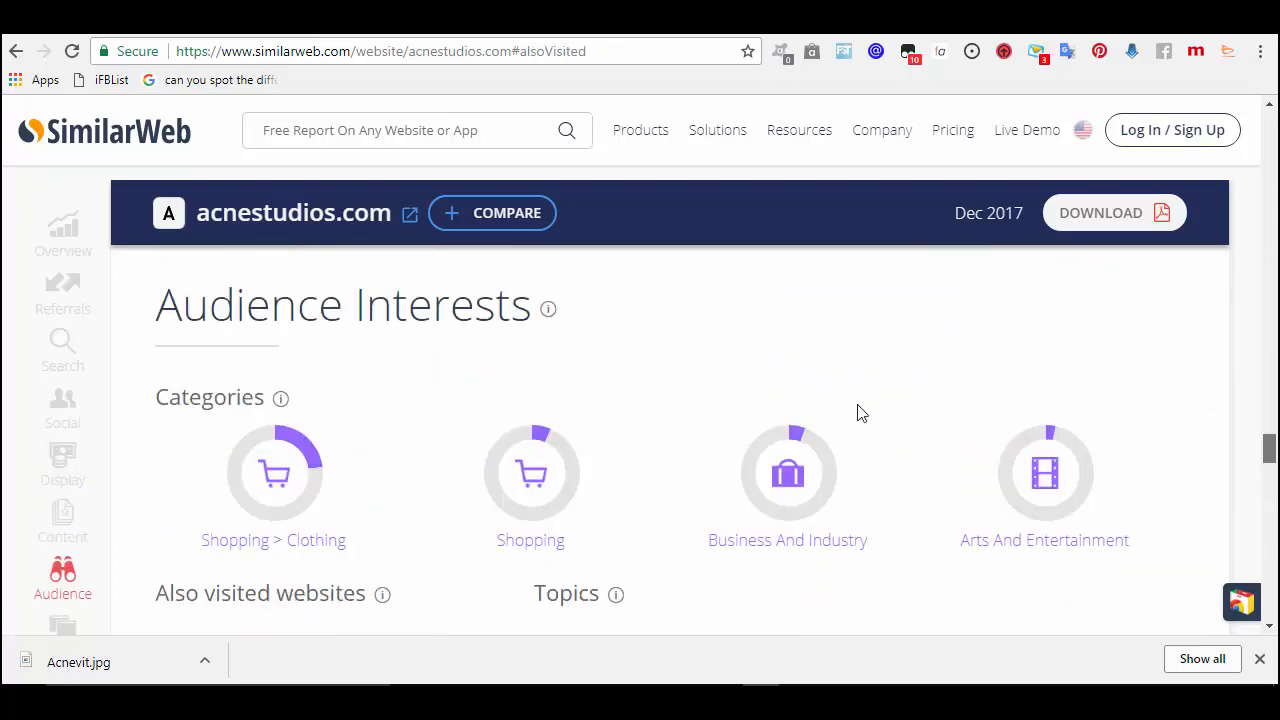
- View SimilarWeb's worldwide Shopping ranking (amazon.com, ebay.com, taobao.com), then return to Ads Manager
click(533, 552)
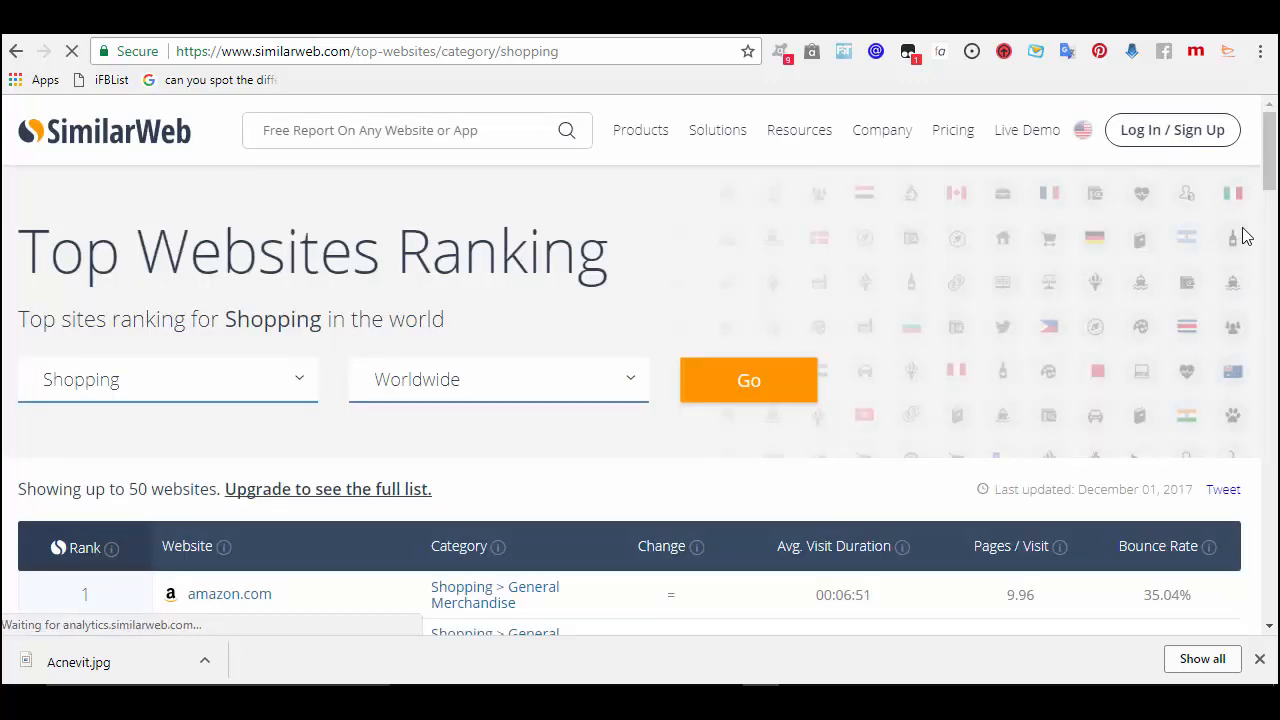
drag(1272, 130, 1272, 166)
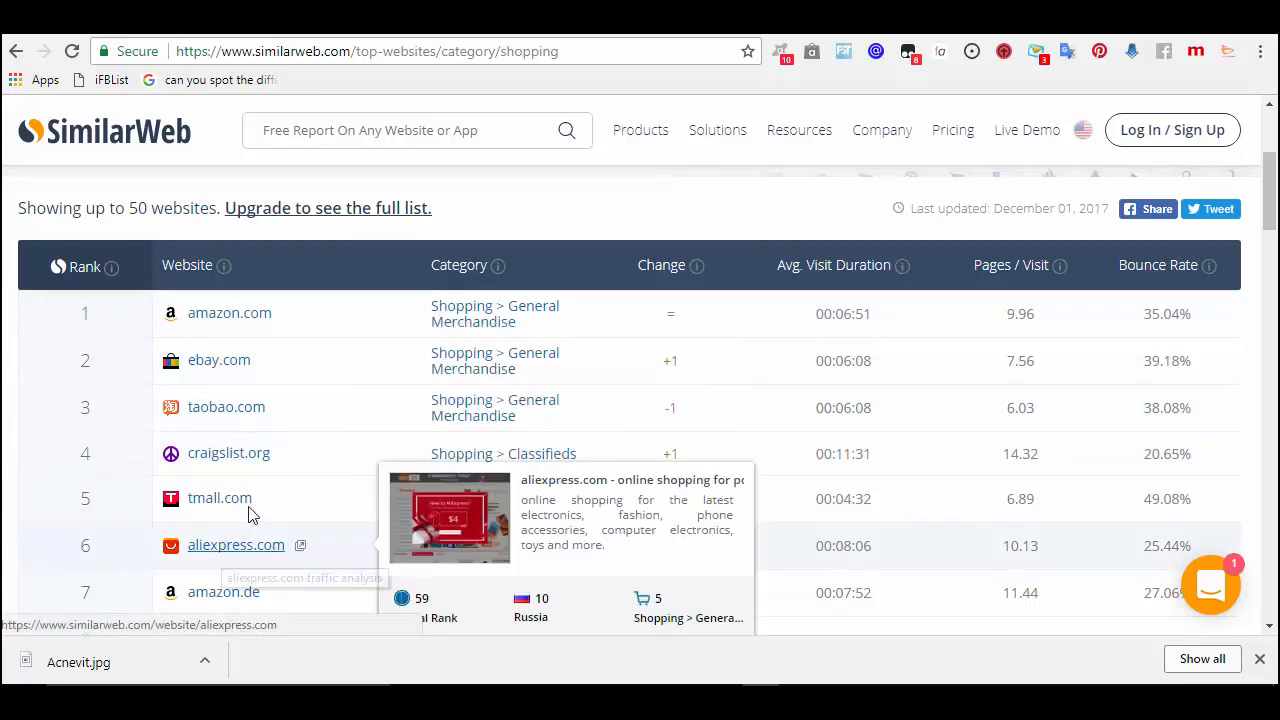
mouse_move(249, 510)
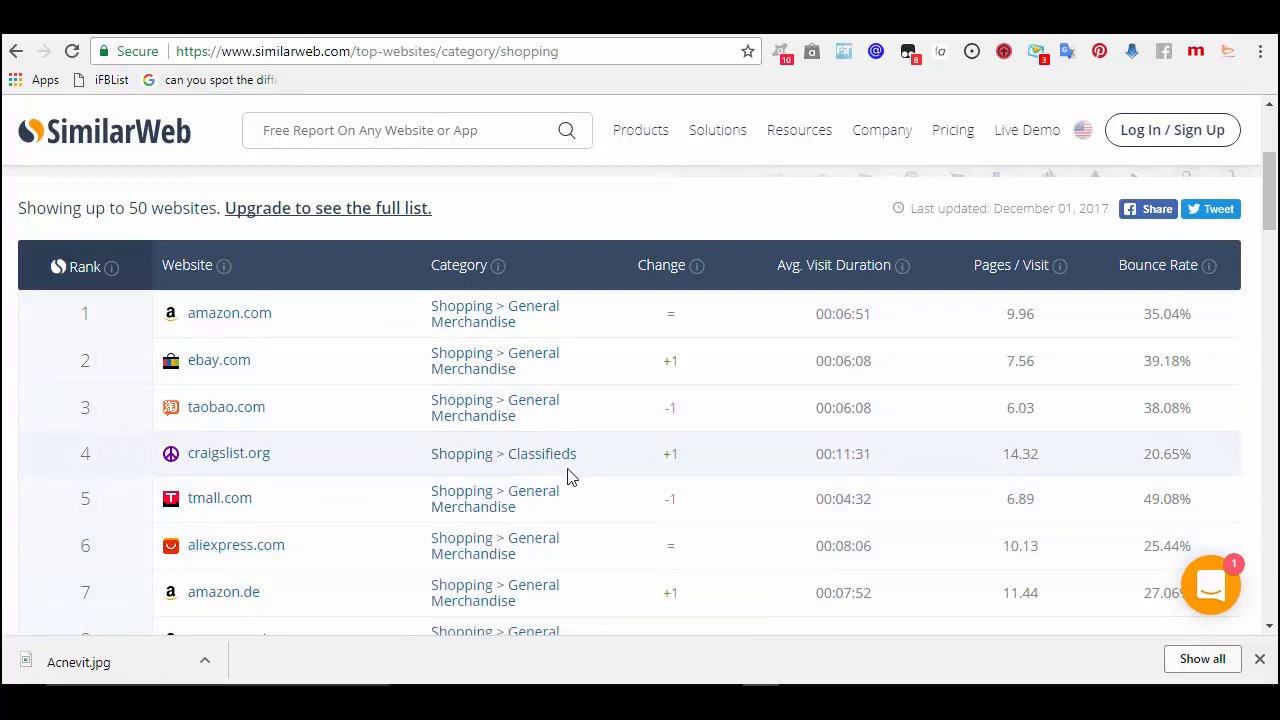
click(503, 35)
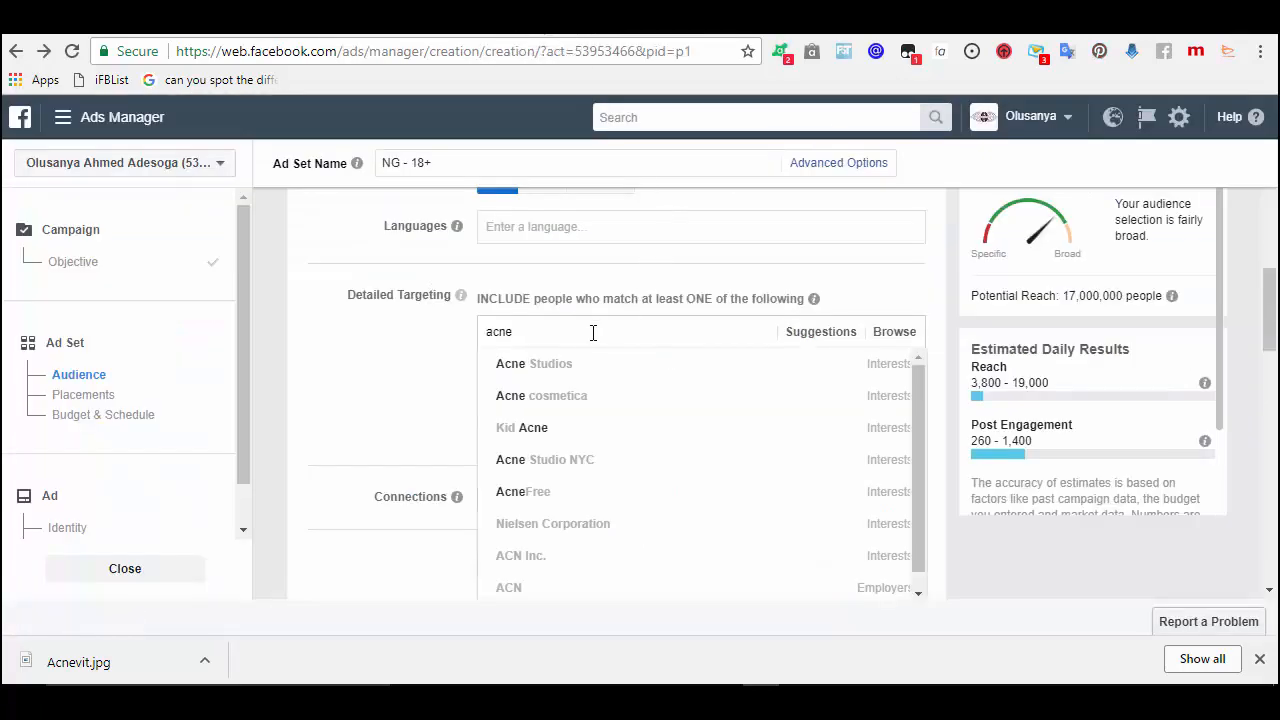
- Add Acne Studios as a targeting interest and paste its name into Notepad
mouse_move(581, 371)
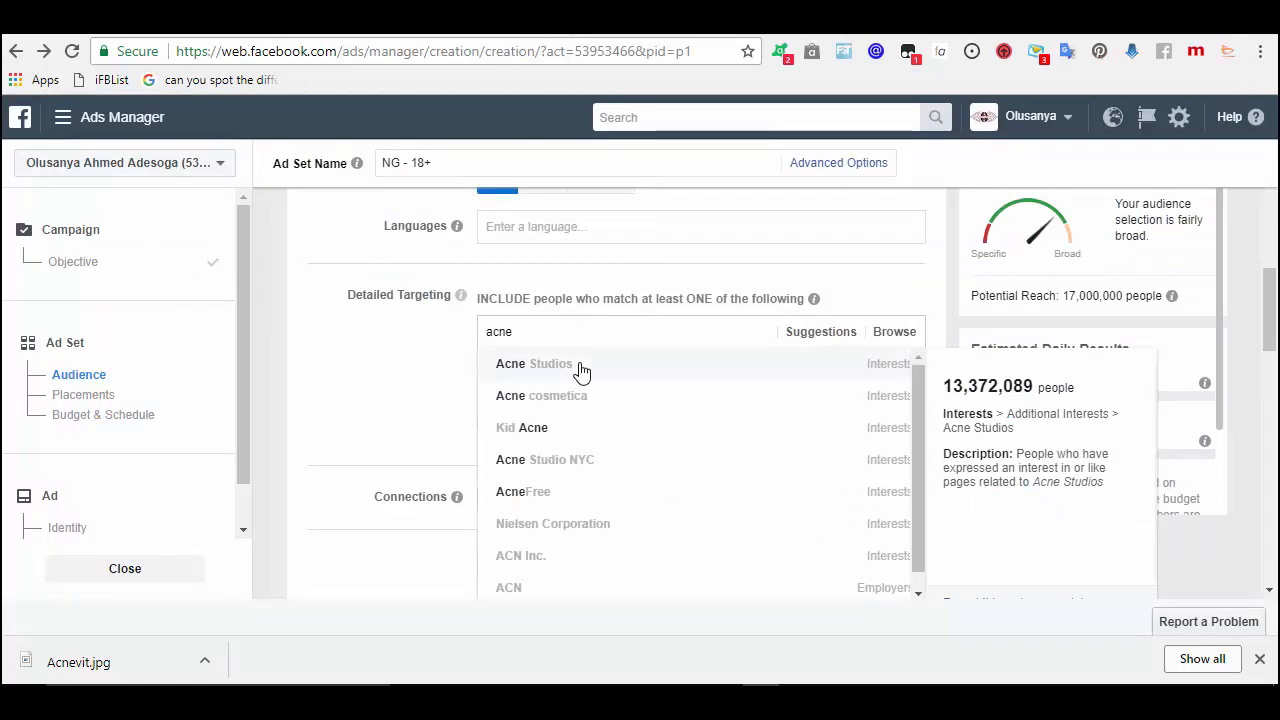
click(581, 368)
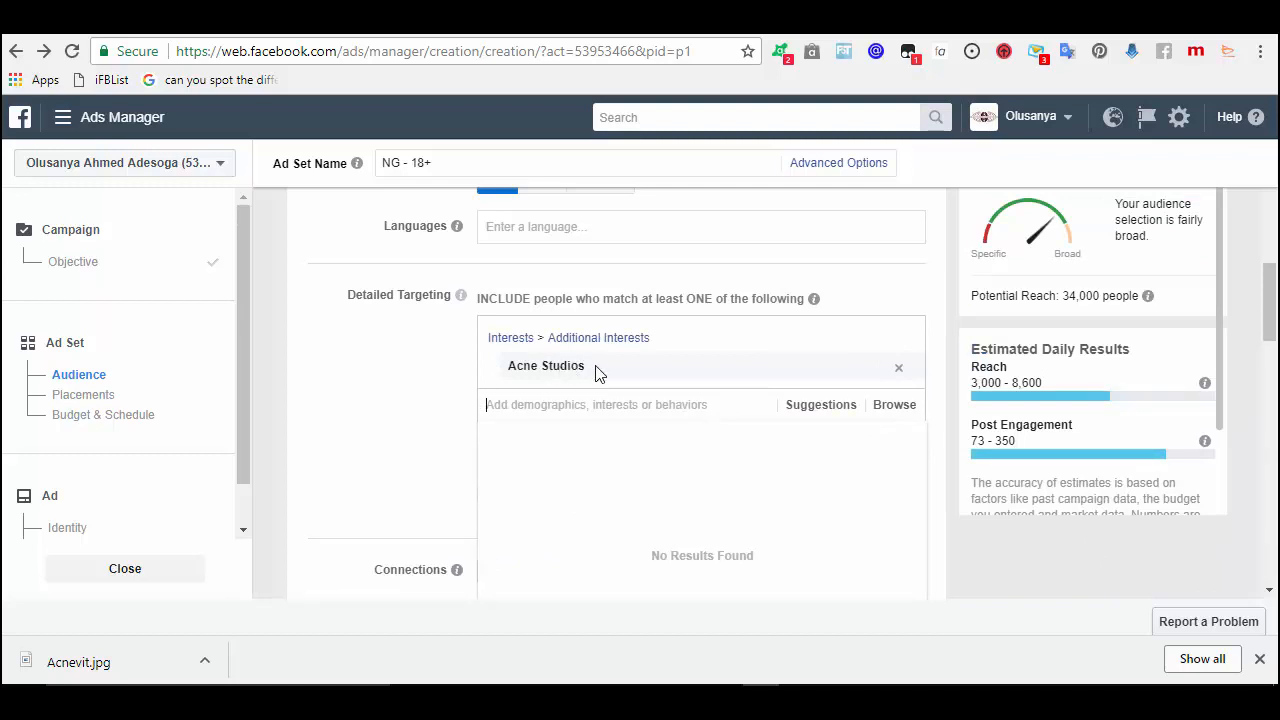
drag(595, 366, 506, 363)
key(ctrl+c)
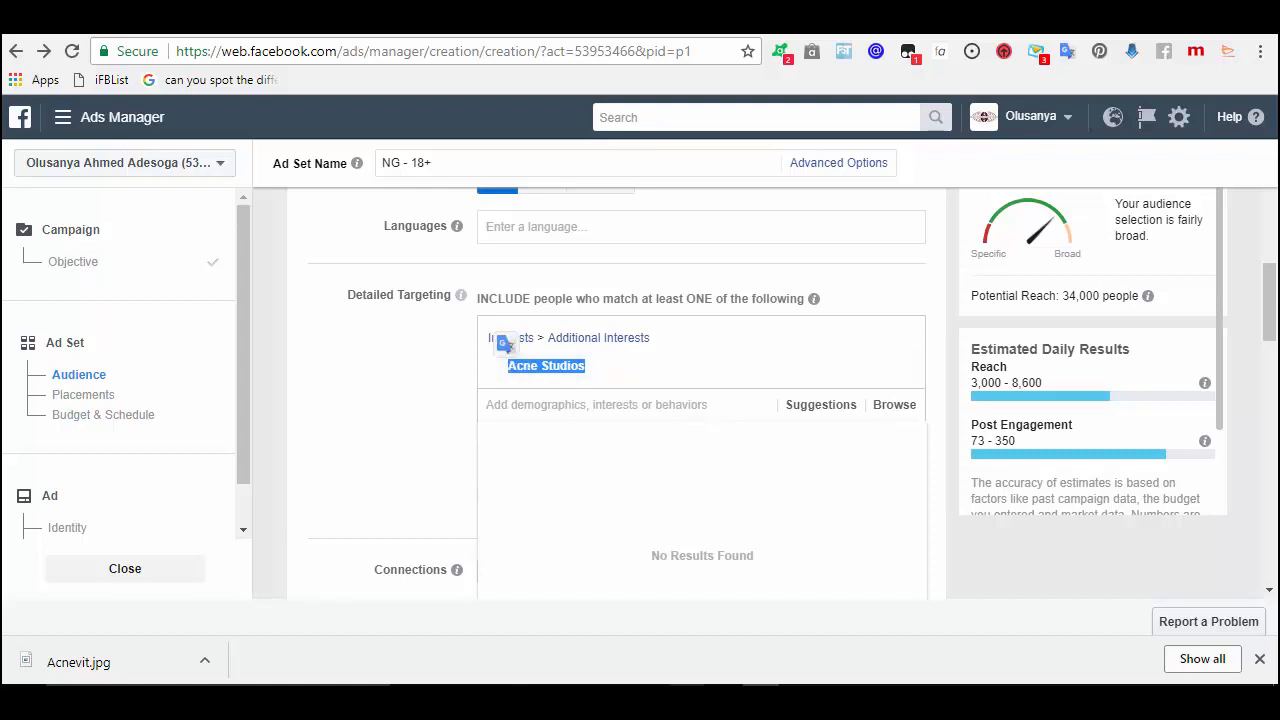
click(722, 685)
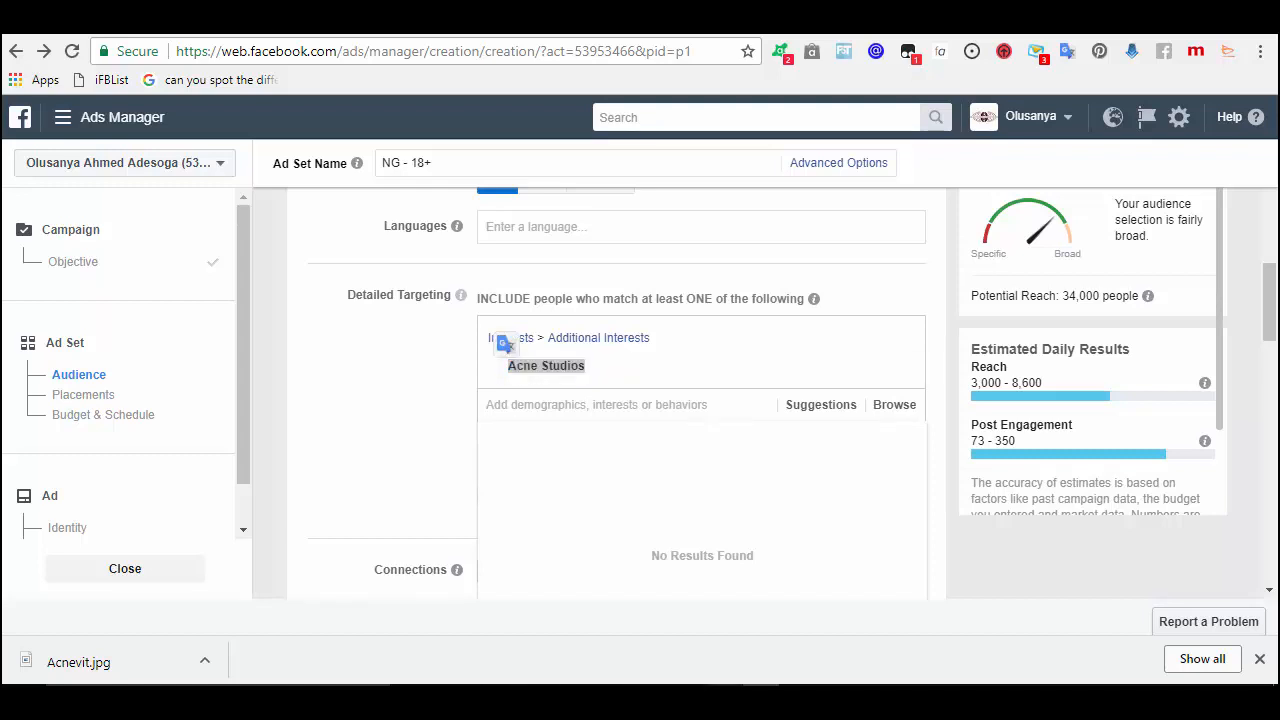
key(ctrl+v)
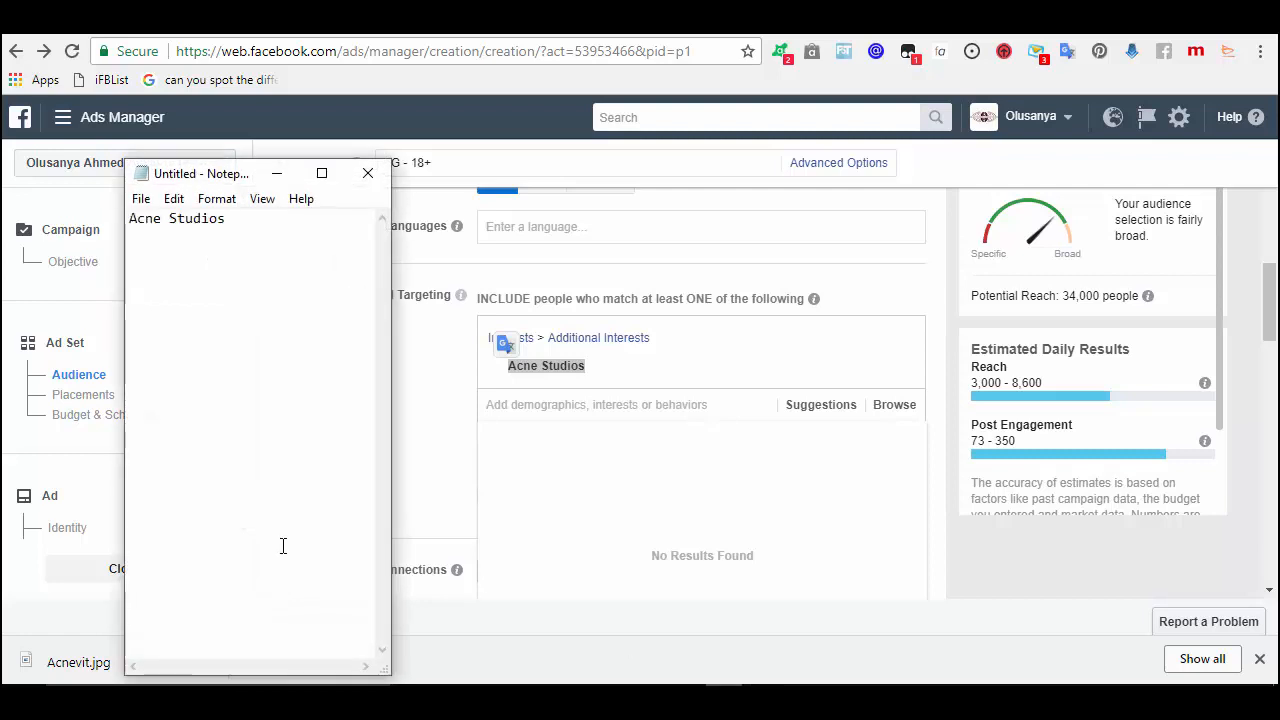
- Start a new detailed-targeting search for 'amazon'
click(633, 408)
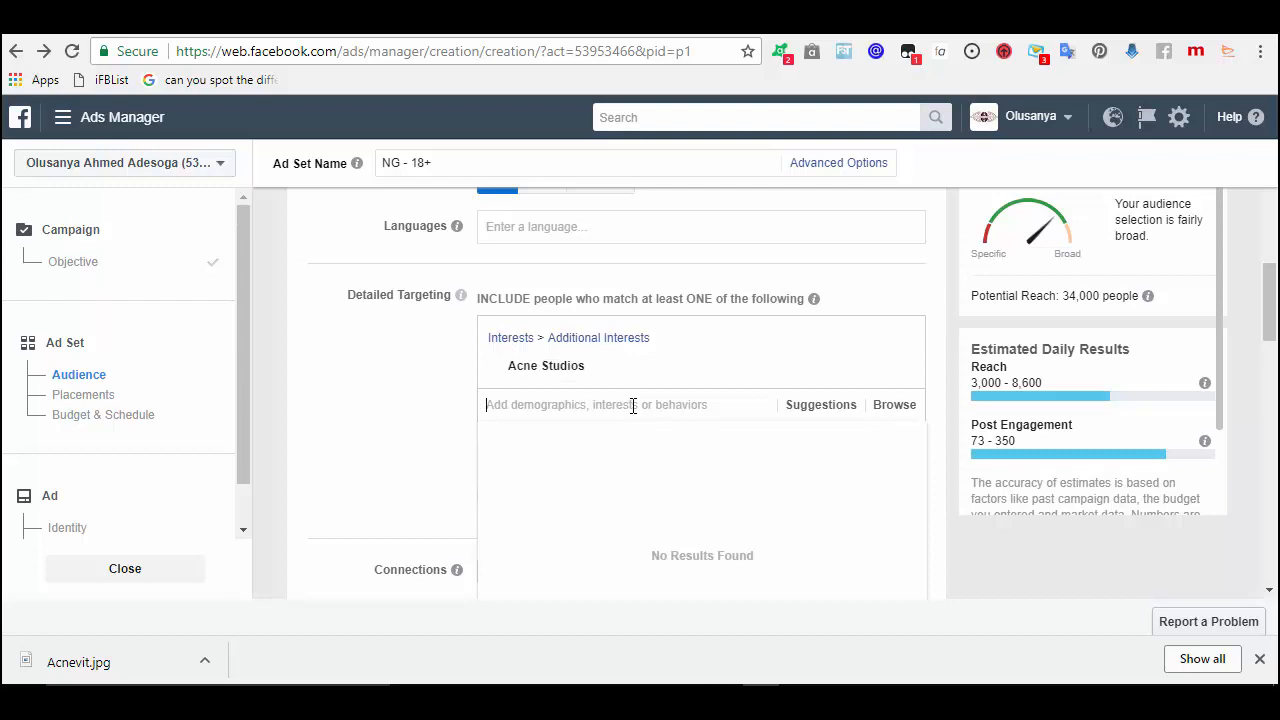
text(t)
key(BackSpace)
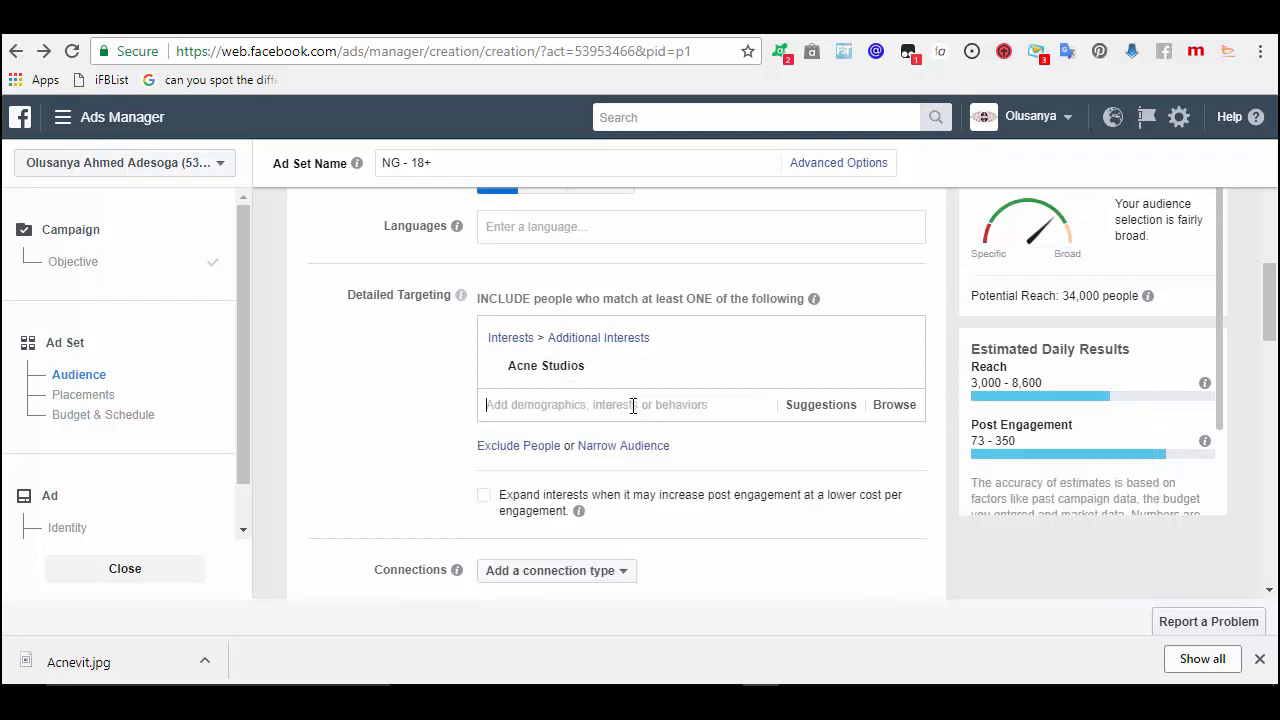
text(amazon)
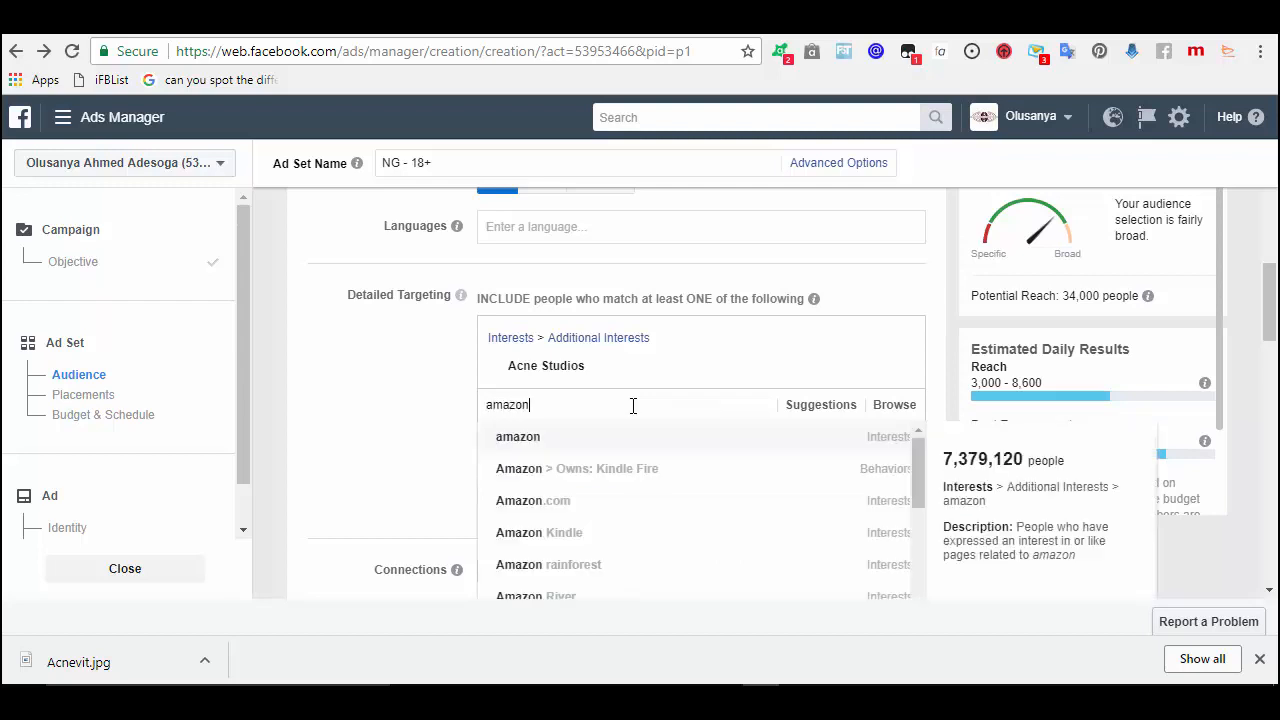
- Add Amazon.com as an interest (reach 750,000) and paste its name on a new Notepad line
click(585, 503)
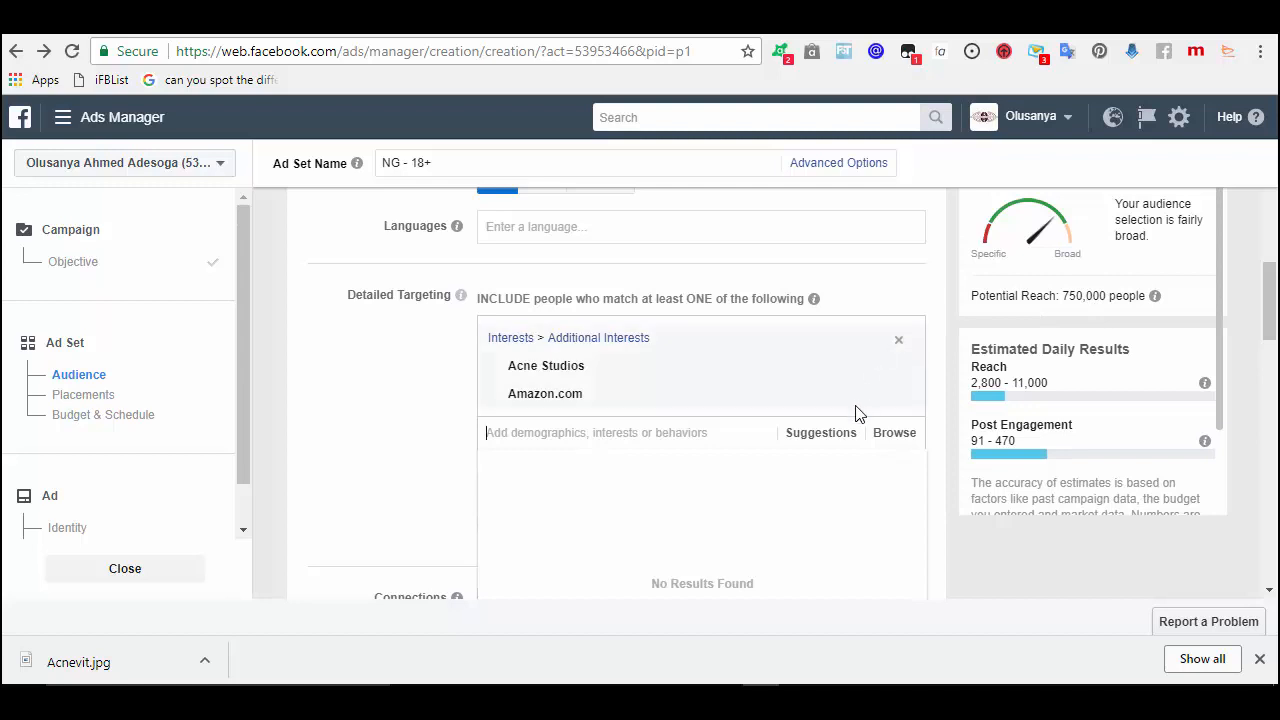
mouse_move(888, 396)
mouse_move(512, 396)
drag(510, 394, 592, 395)
key(ctrl+c)
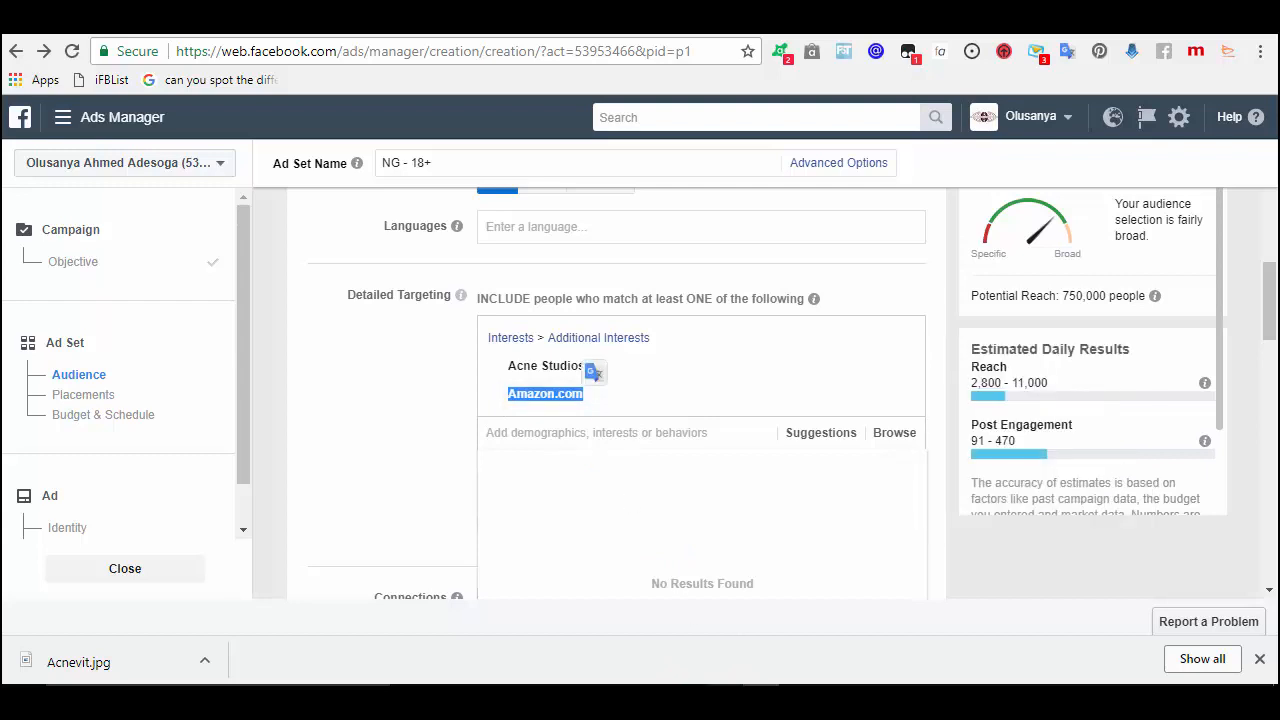
key(alt+Tab)
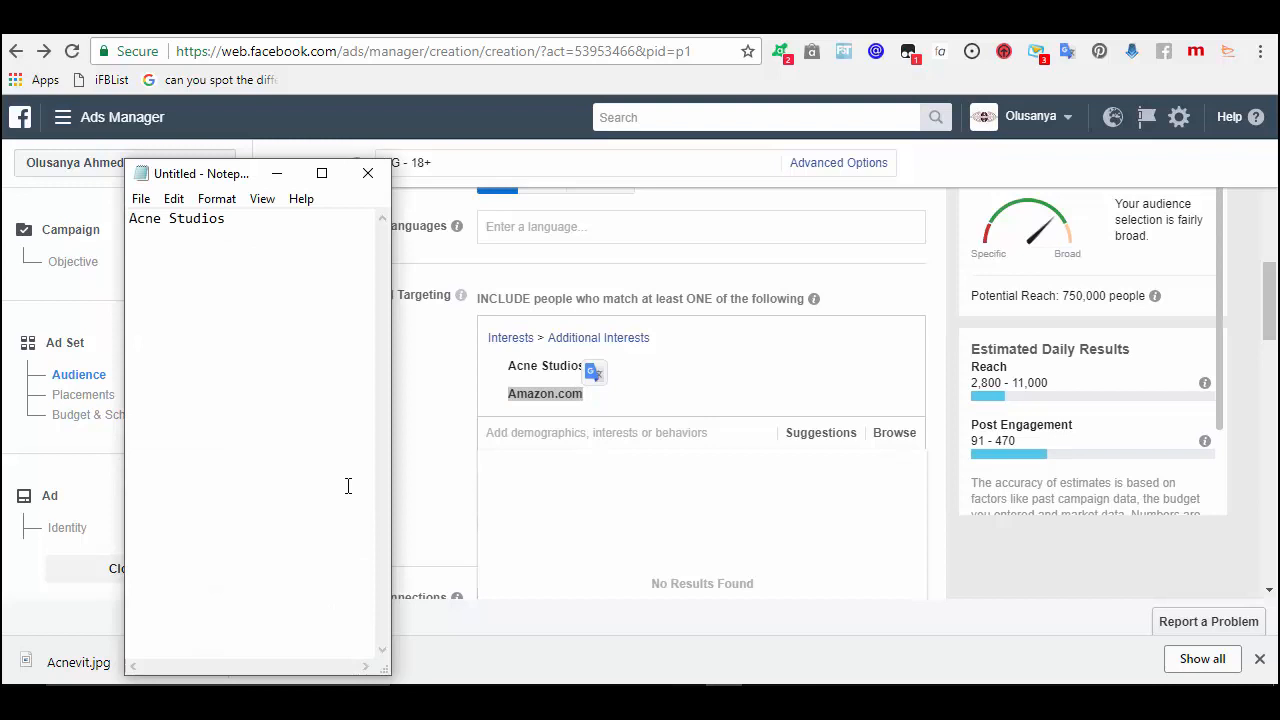
key(Return)
key(ctrl+v)
click(600, 434)
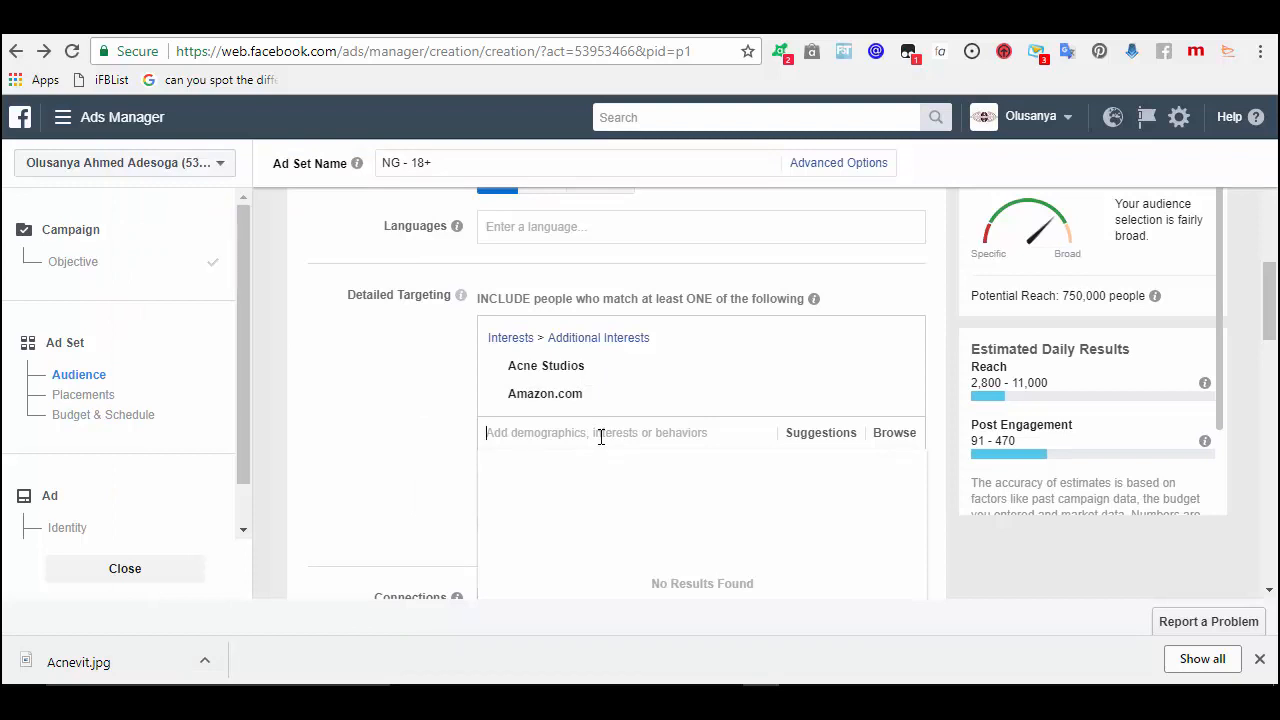
- Search 'skin' and add Skin care as a third interest, reaching 1,300,000
text(skin)
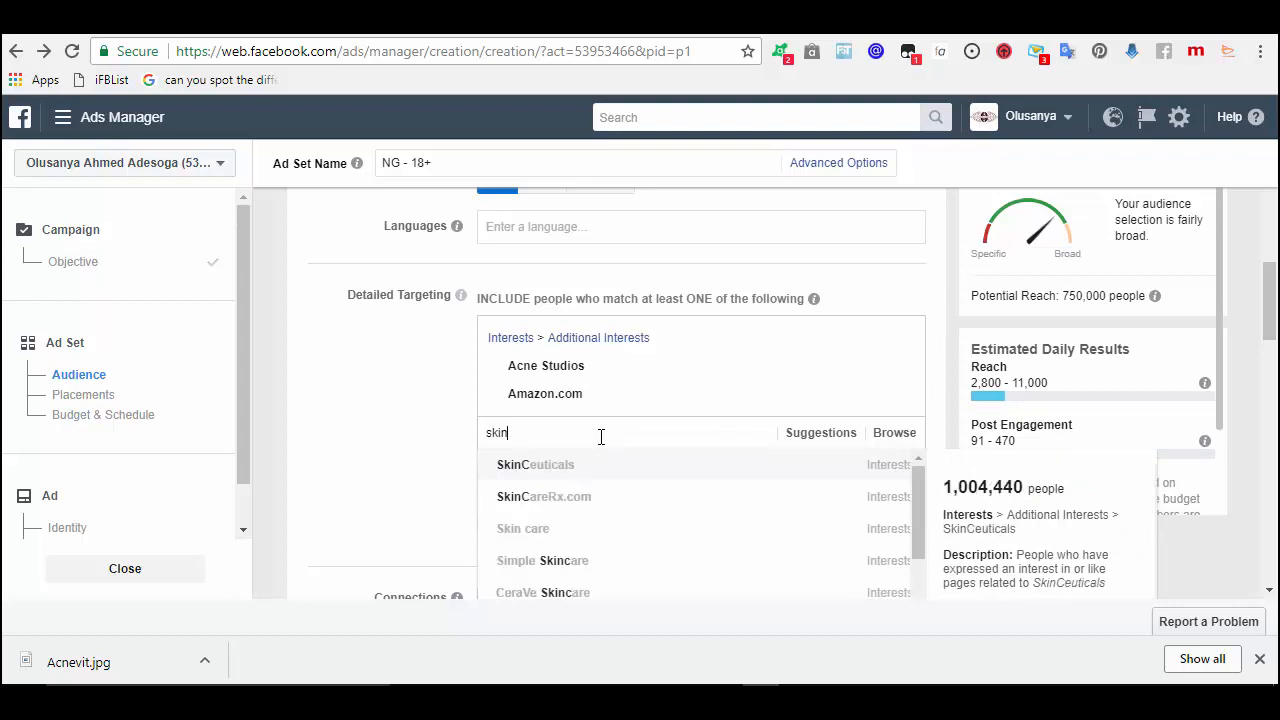
key(BackSpace)
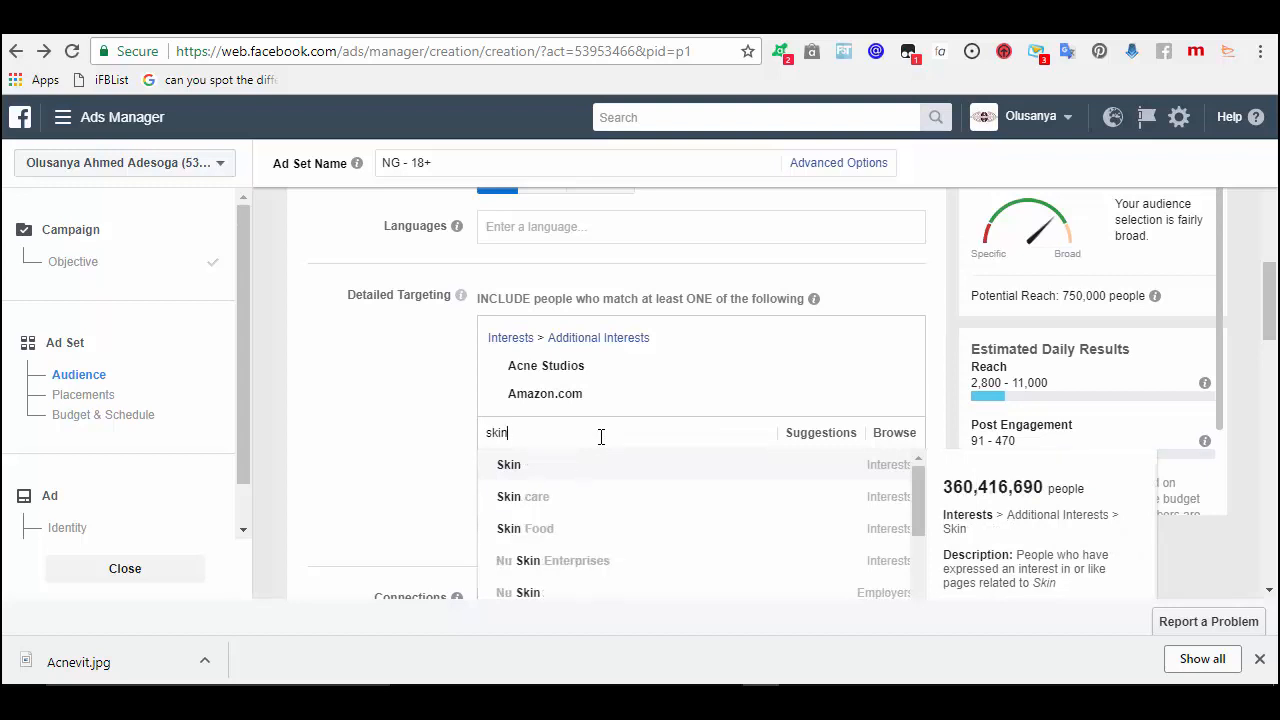
click(565, 499)
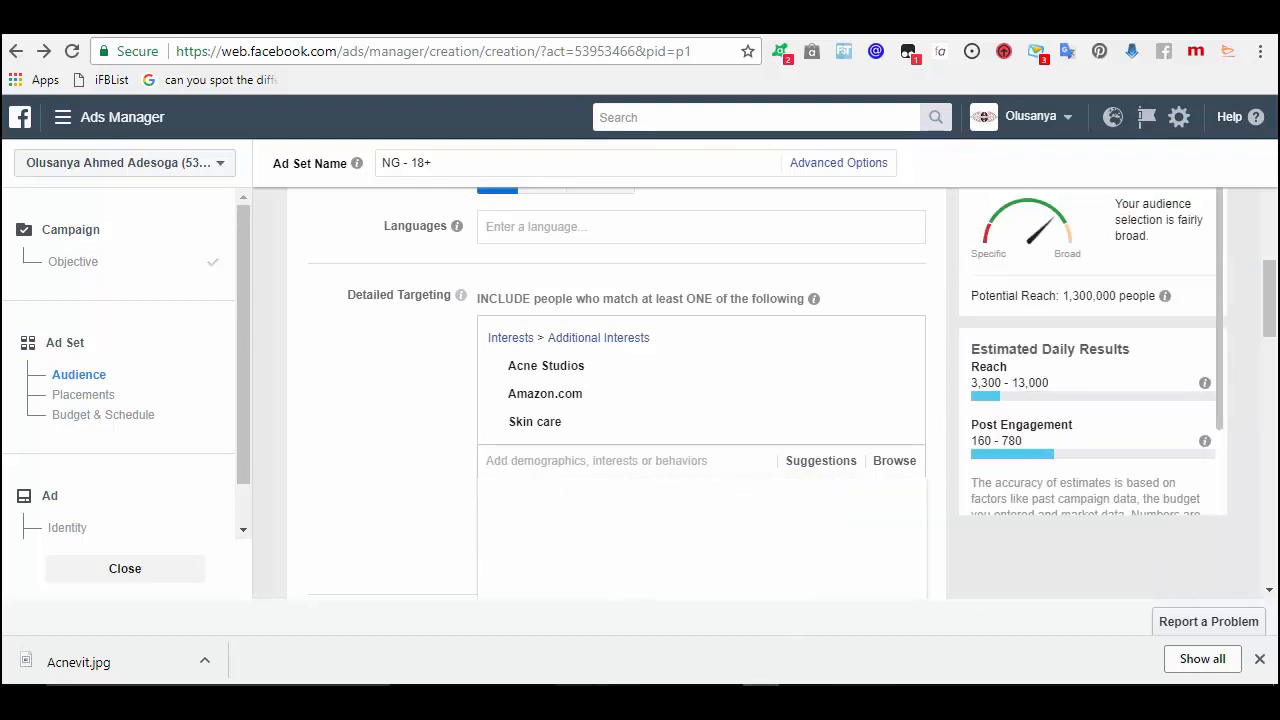
- Record 'Skin Care' as the third line of the Notepad list, fixing a stray letter
key(alt+Tab)
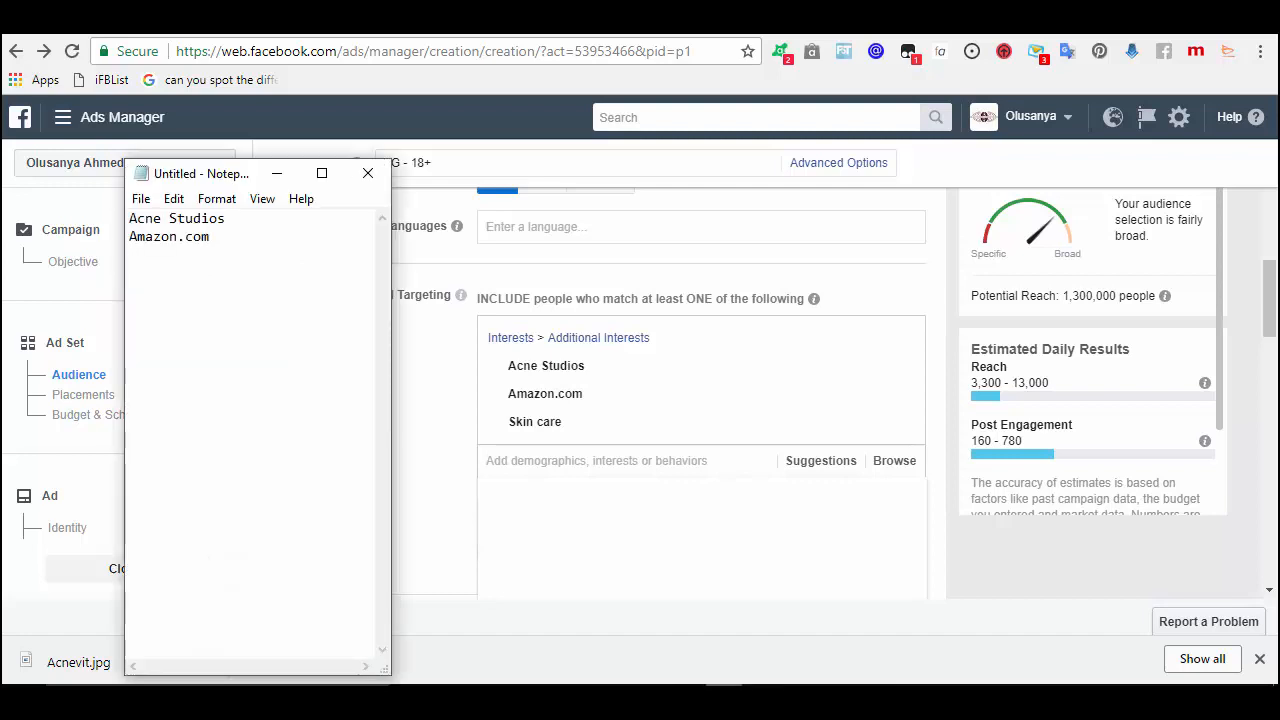
text(Skin Care)
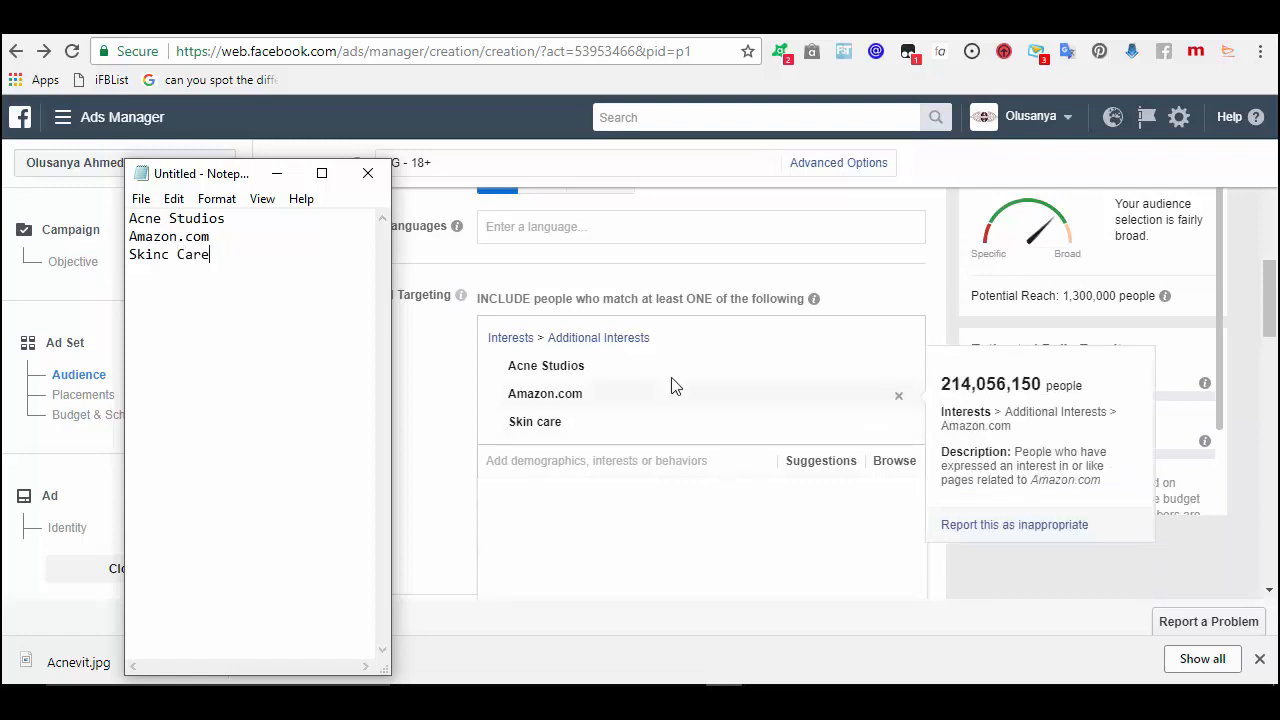
click(169, 256)
key(BackSpace)
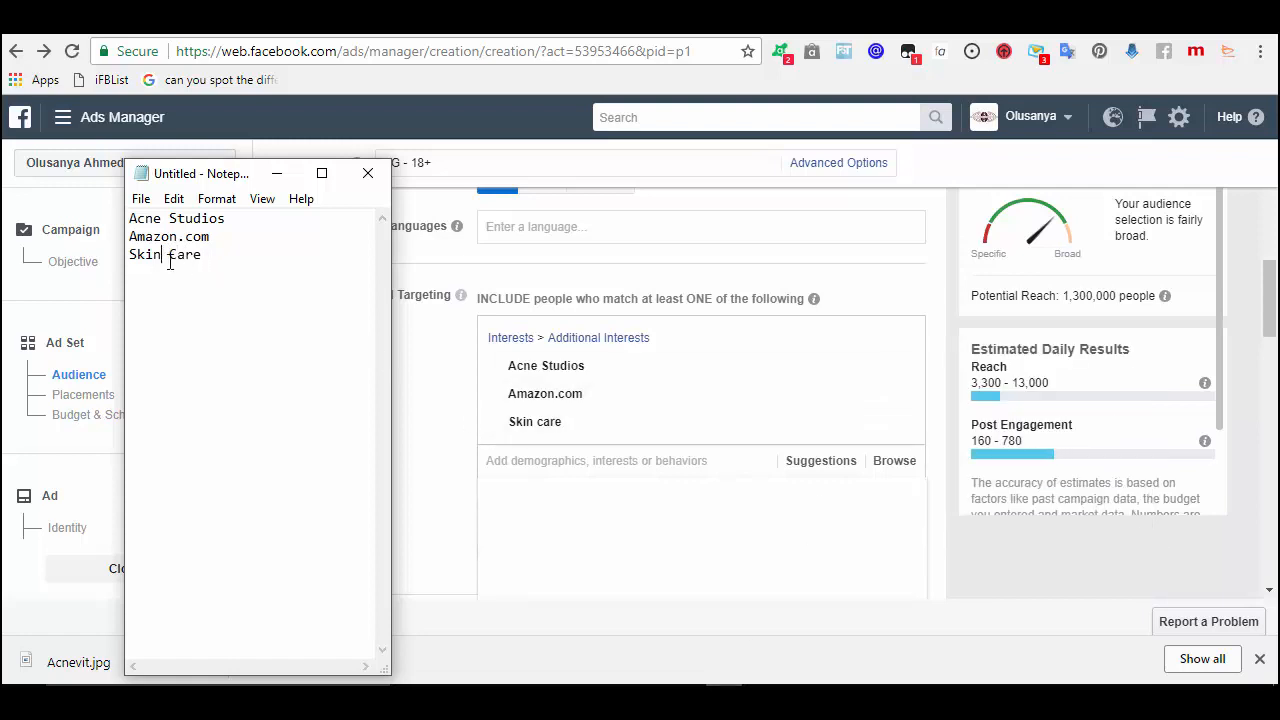
click(276, 174)
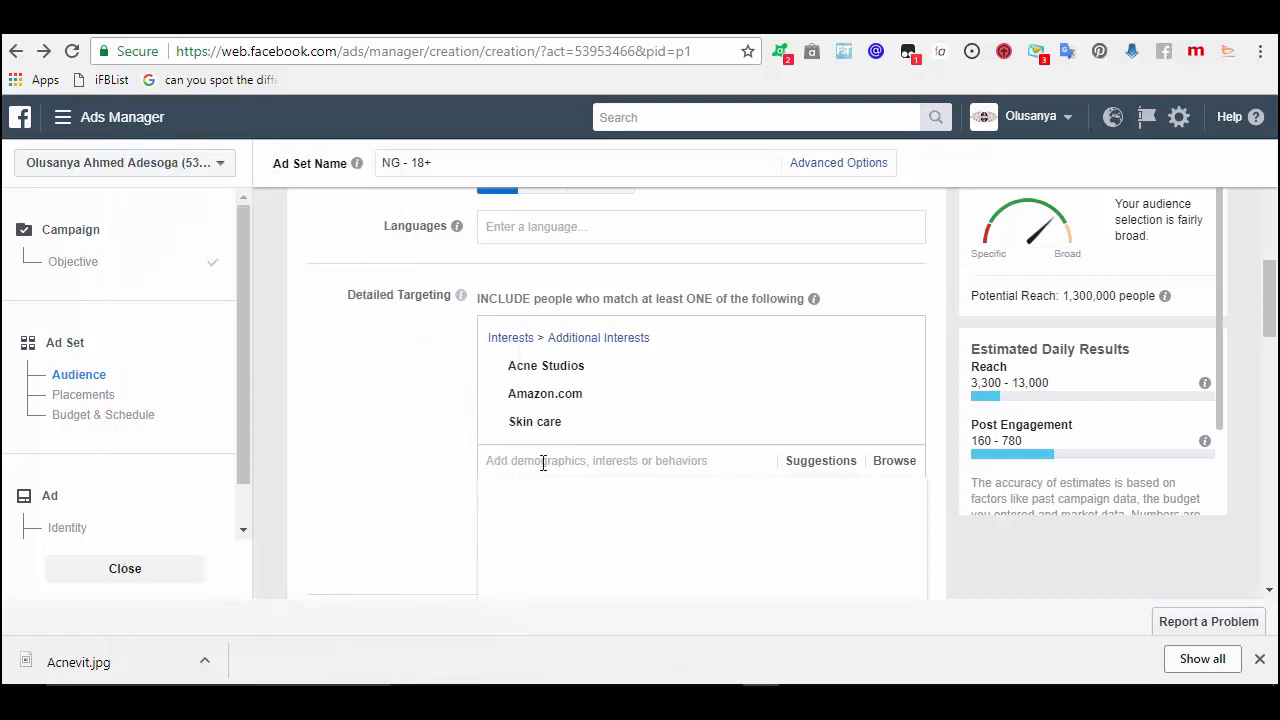
- Add Natural skin care as a fourth interest (reach 1,400,000) and paste it into Notepad
text(skin)
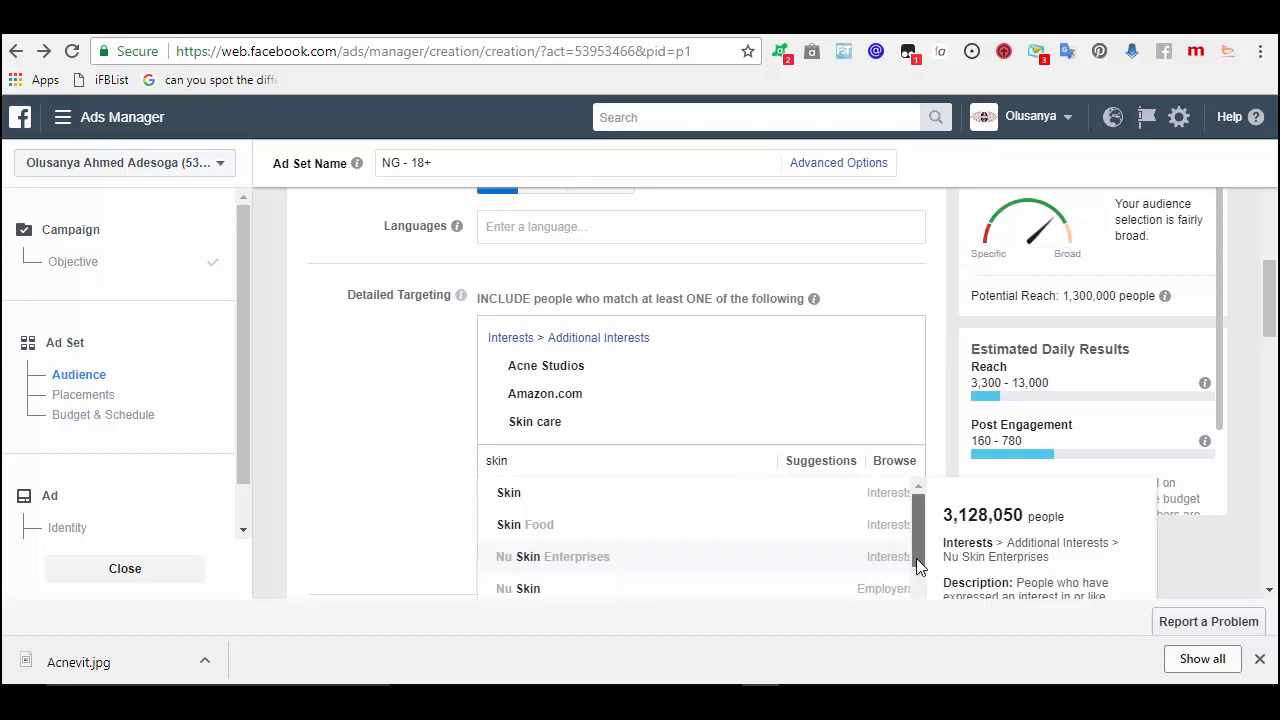
drag(916, 542, 918, 577)
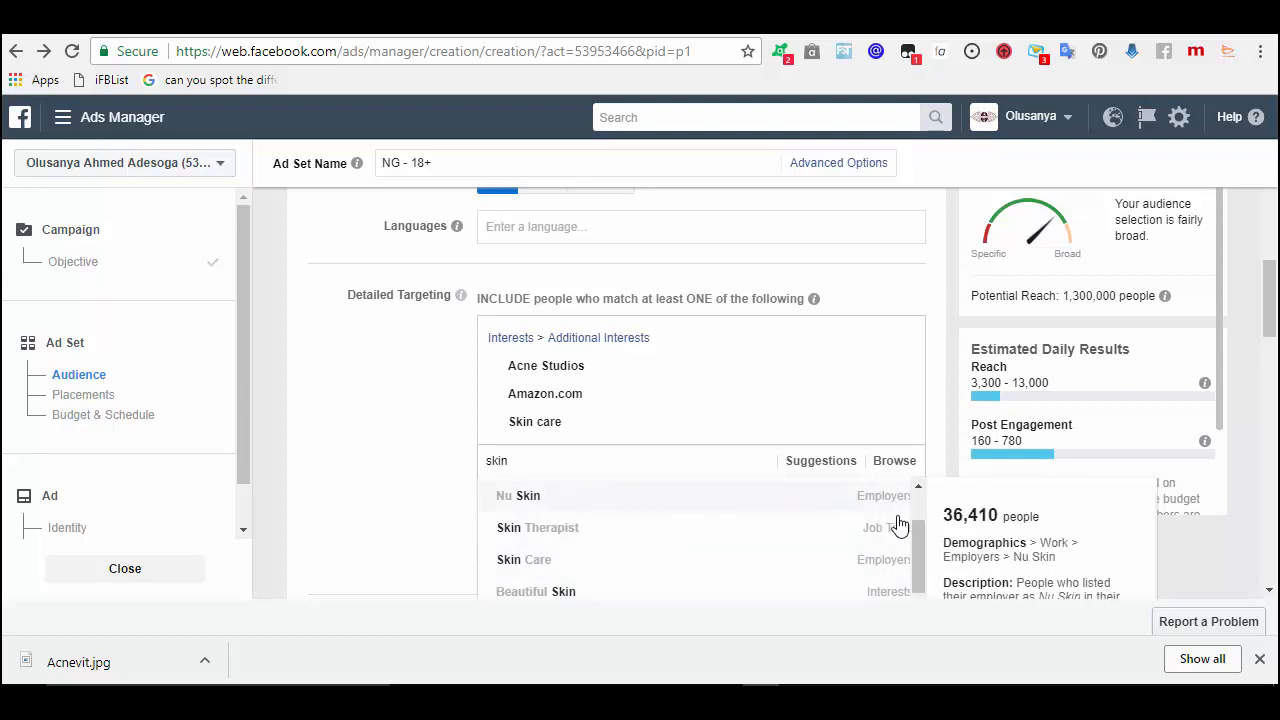
drag(919, 533, 920, 580)
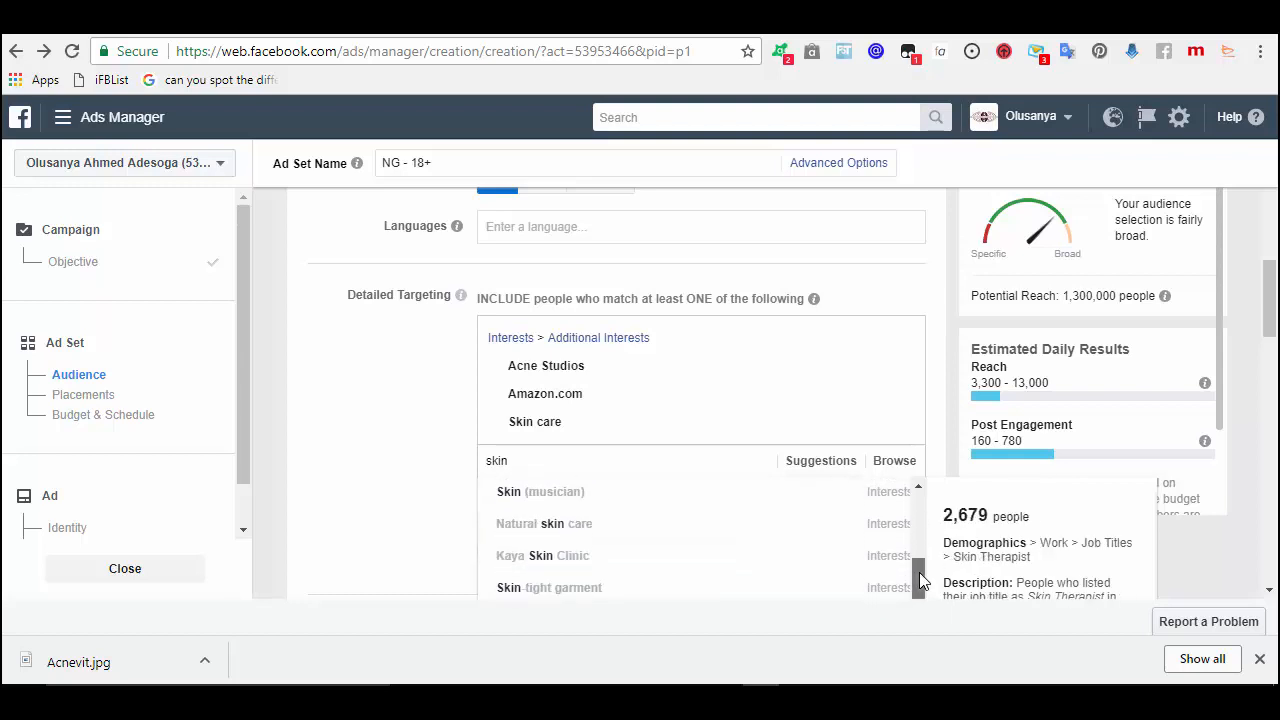
click(578, 520)
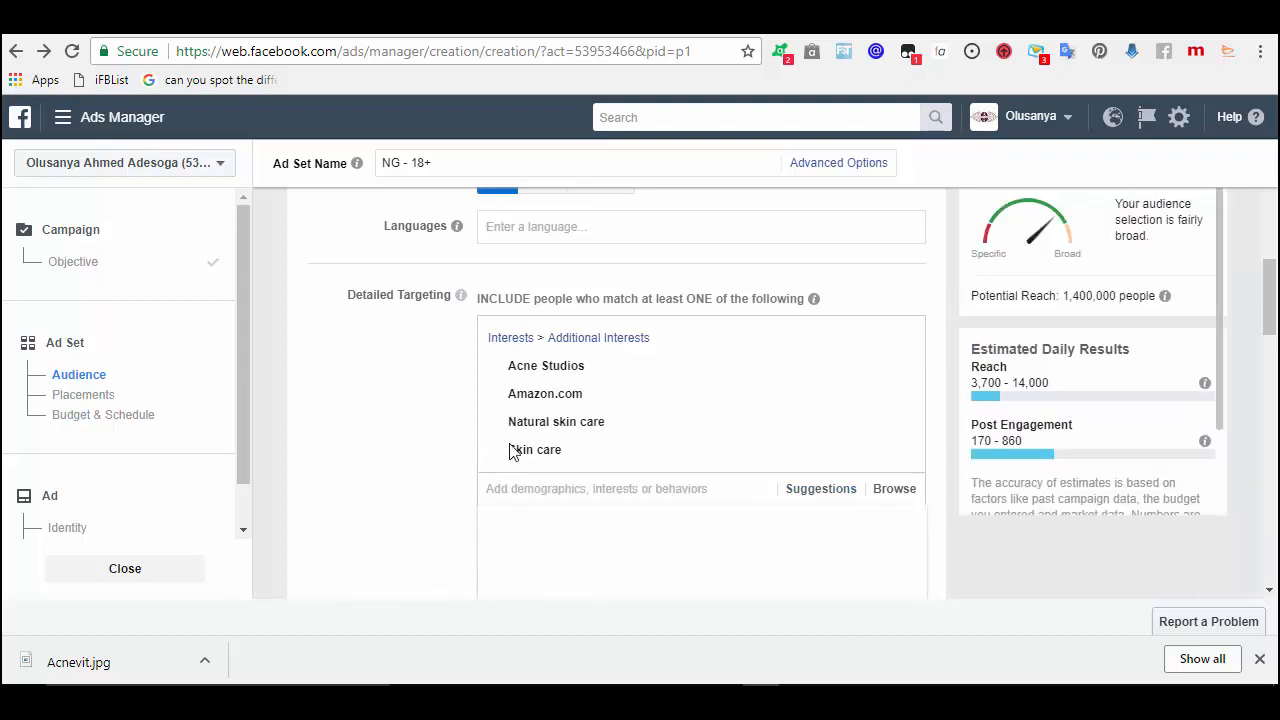
drag(508, 424, 614, 425)
key(ctrl+c)
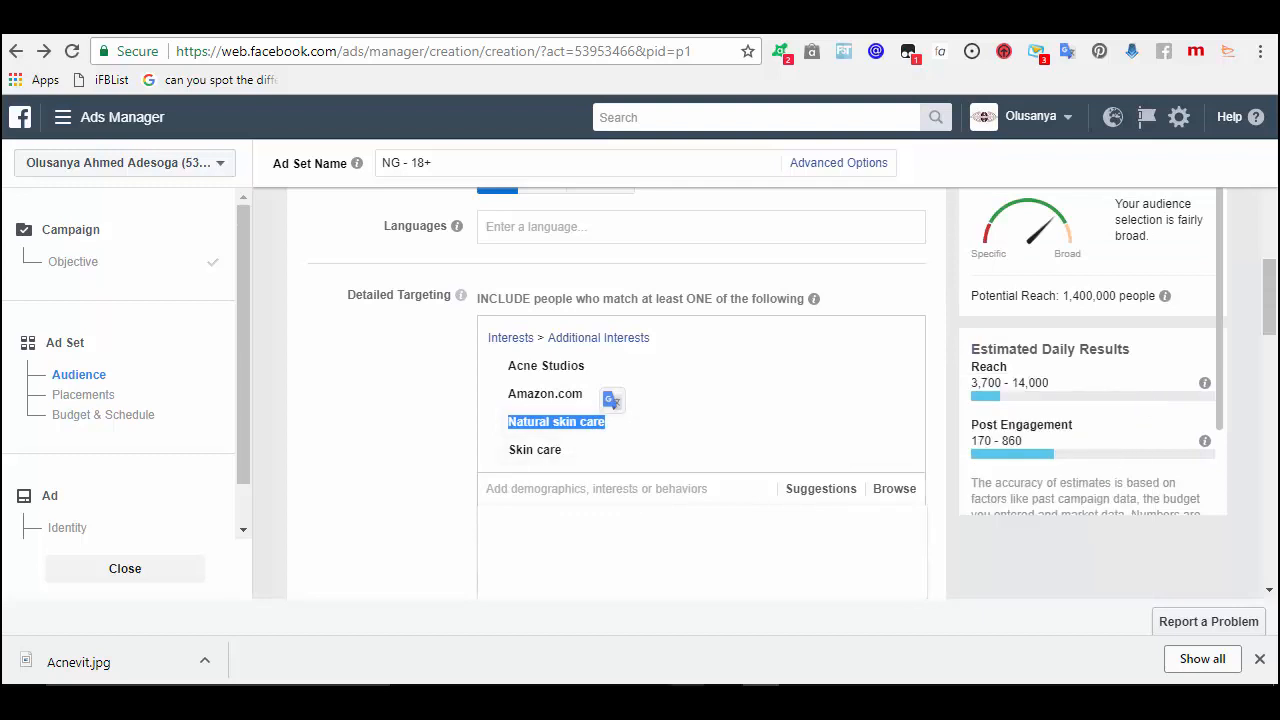
key(alt+Tab)
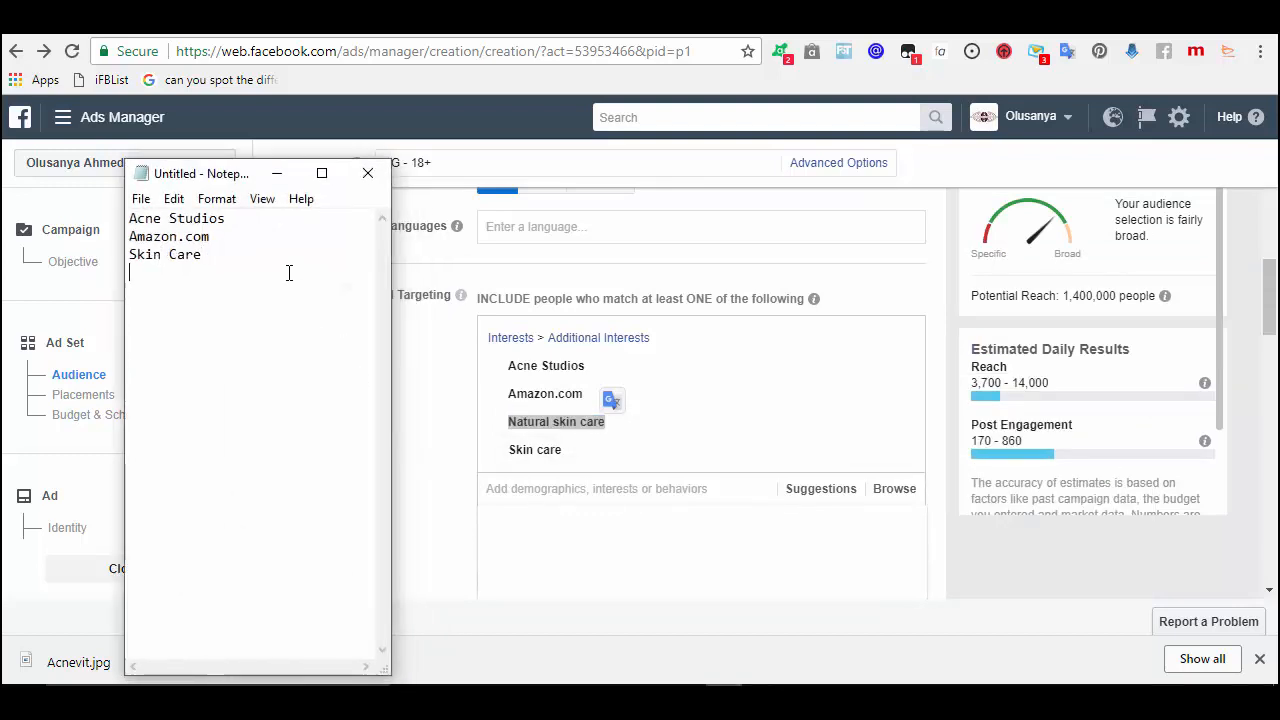
key(ctrl+v)
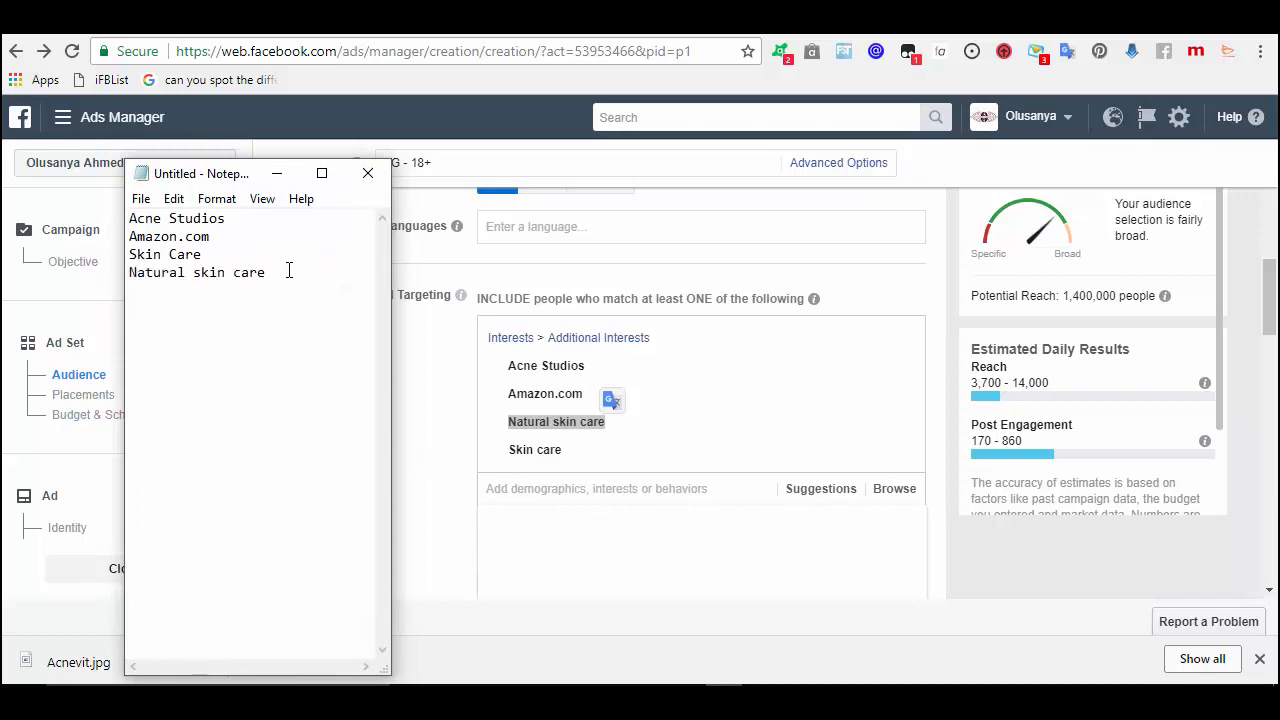
click(277, 173)
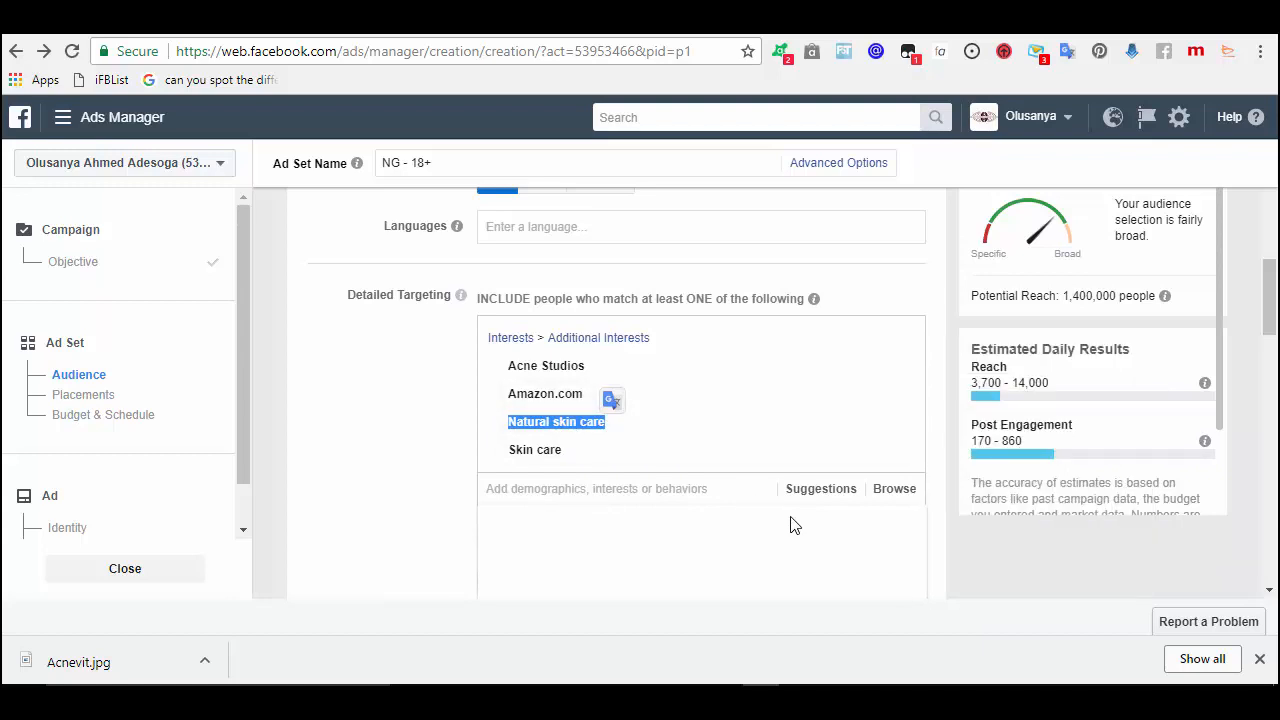
- Add Facial care from Suggestions and paste its name at the bottom of the Notepad list
click(799, 491)
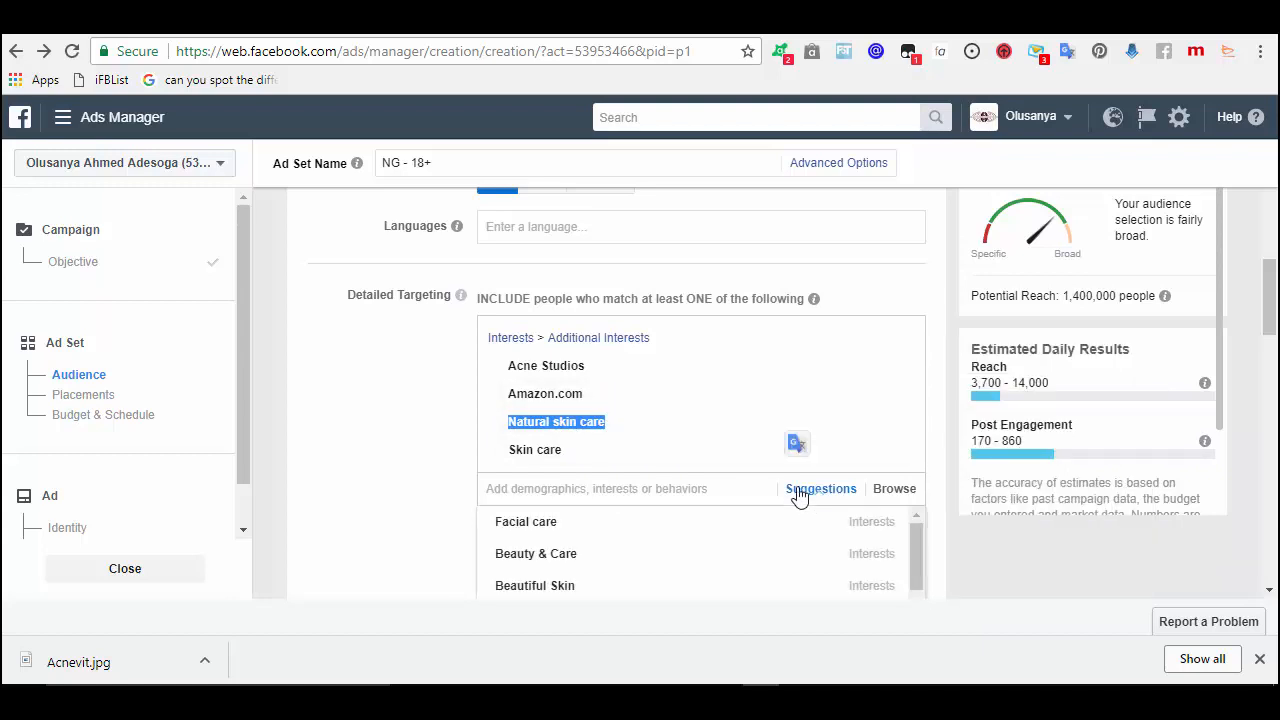
click(581, 535)
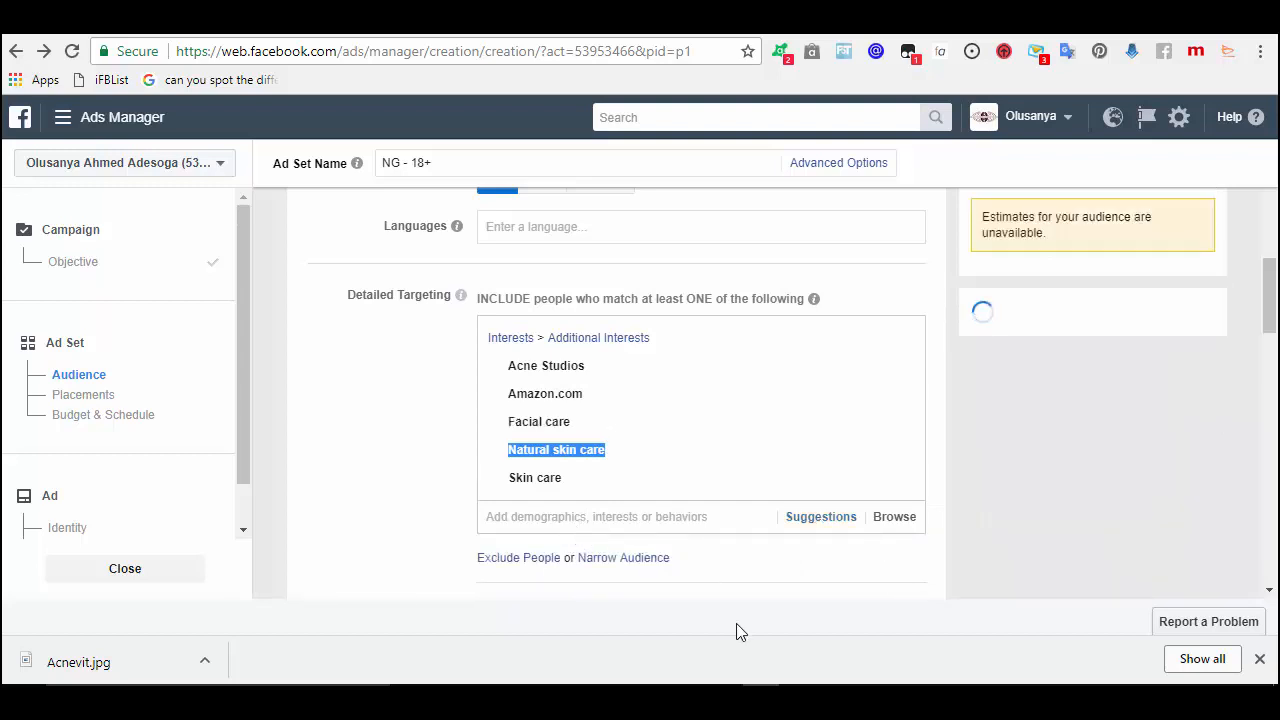
click(533, 453)
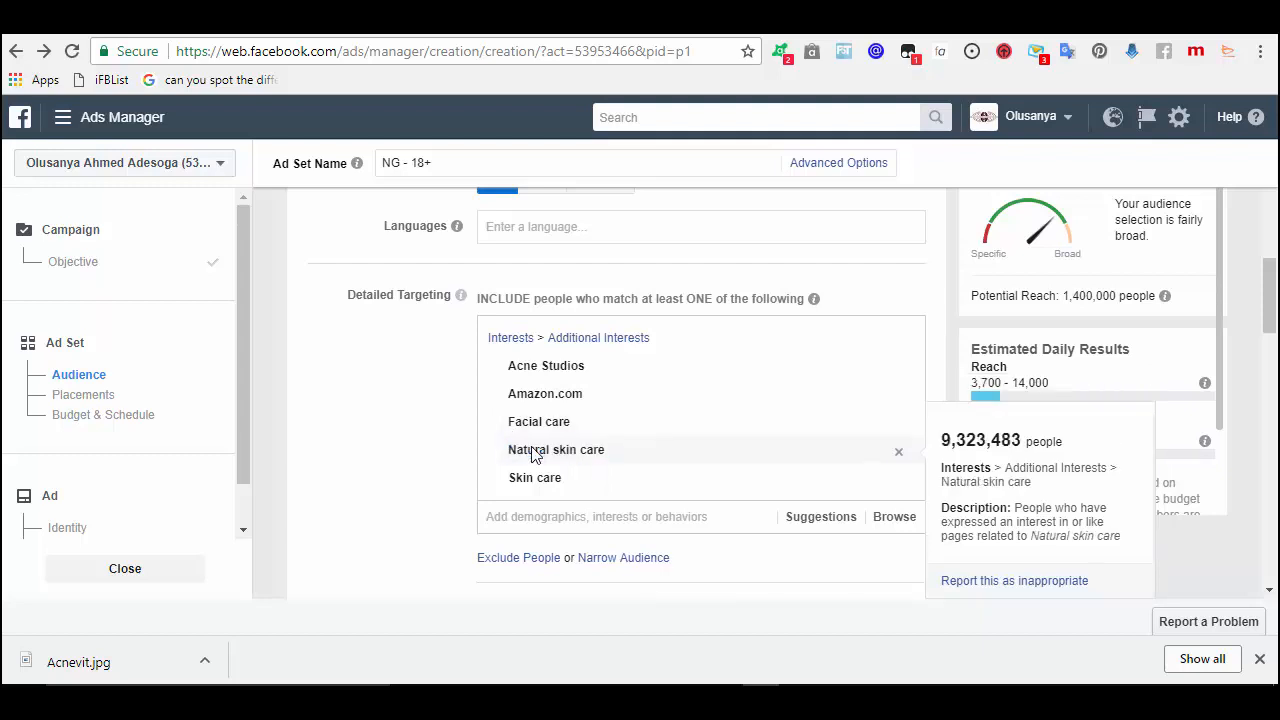
drag(508, 423, 588, 425)
key(ctrl+c)
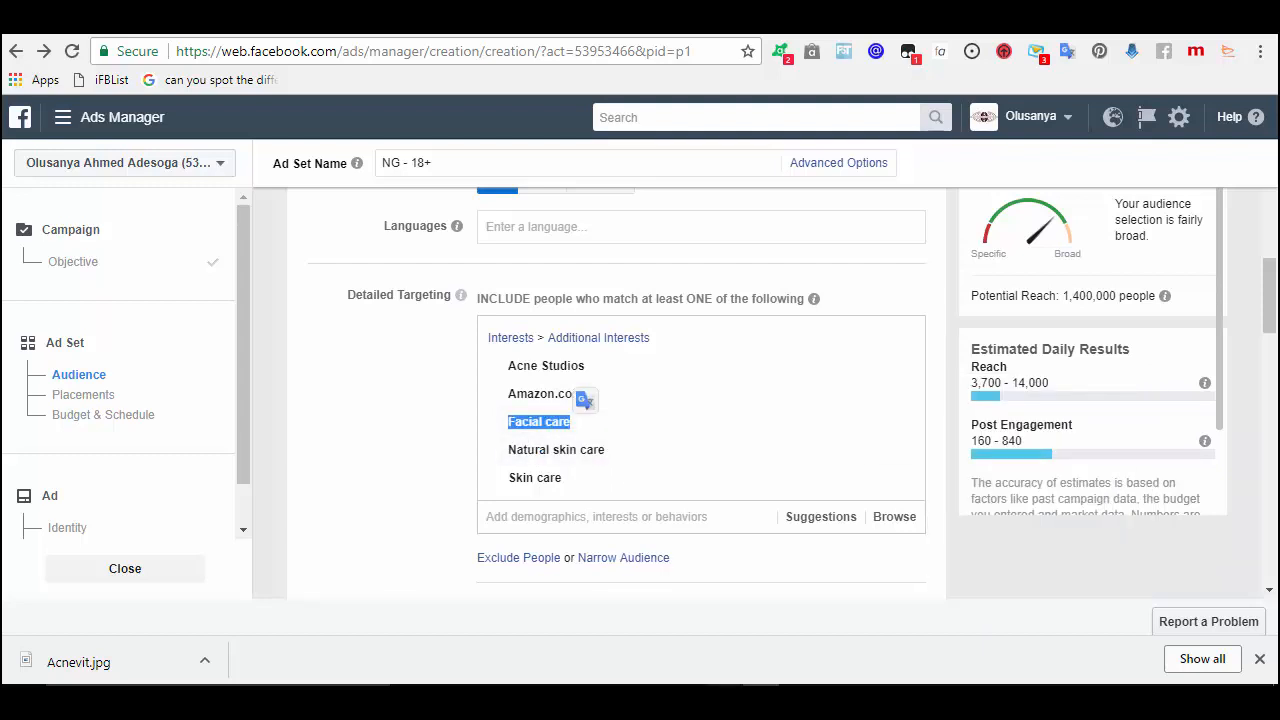
key(alt+Tab)
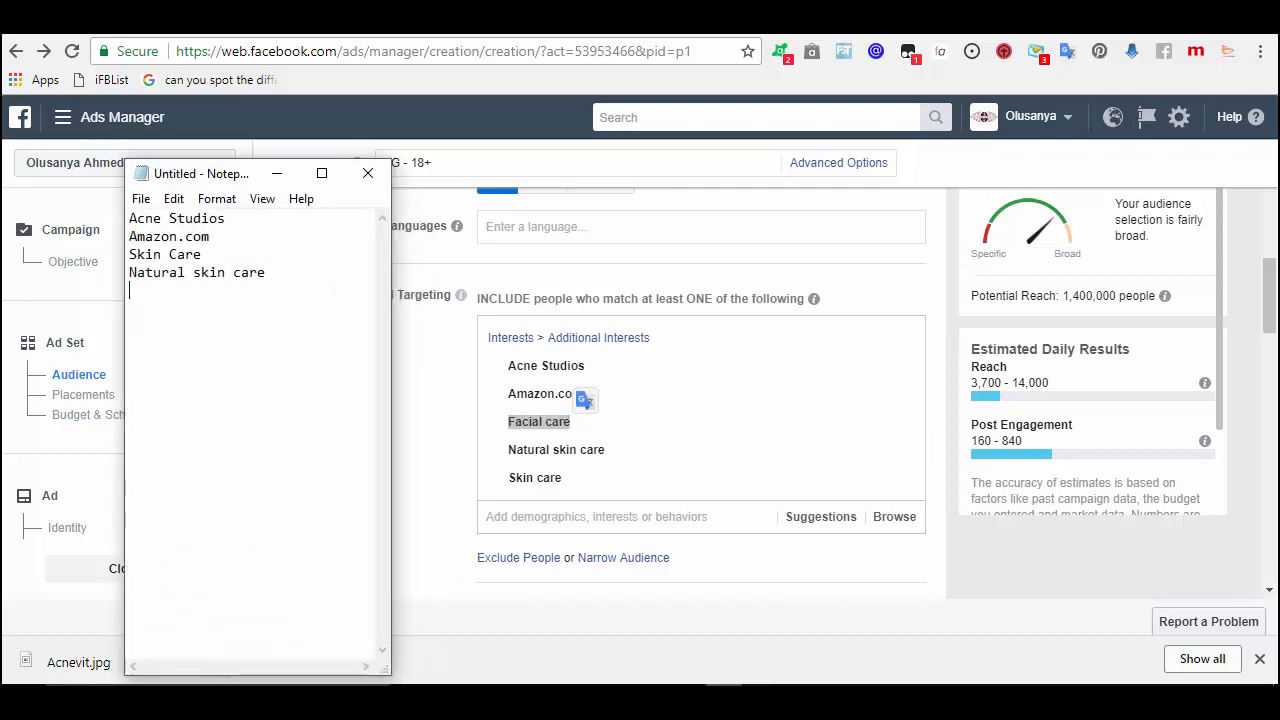
key(ctrl+v)
- Pick Health And Beauty from the Detailed Targeting suggestions as another interest
click(277, 177)
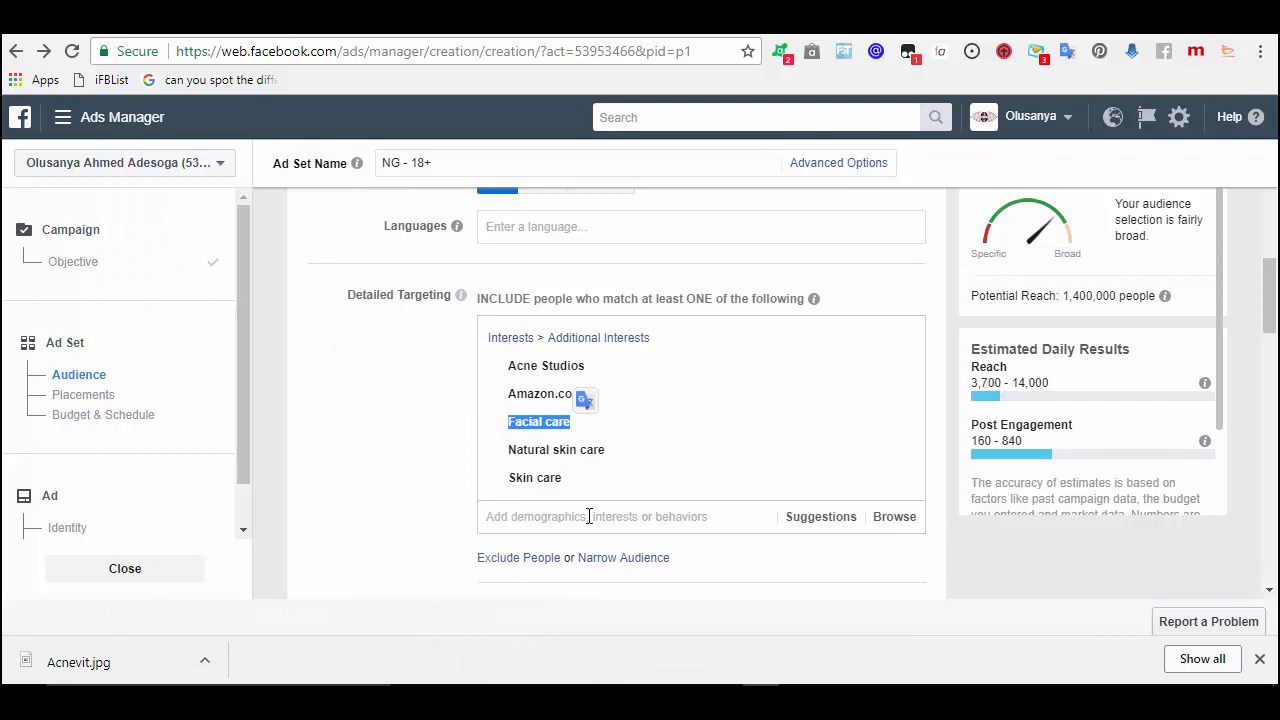
click(808, 518)
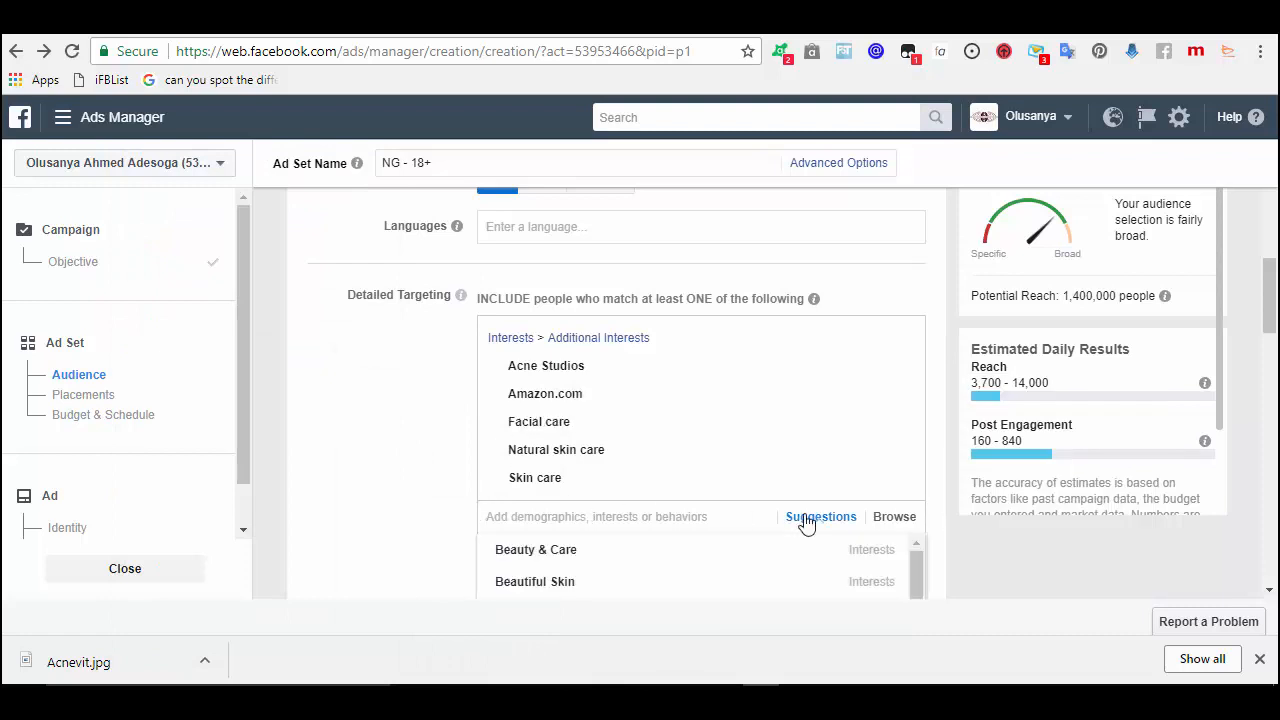
click(1270, 592)
drag(1270, 592, 1270, 592)
click(836, 240)
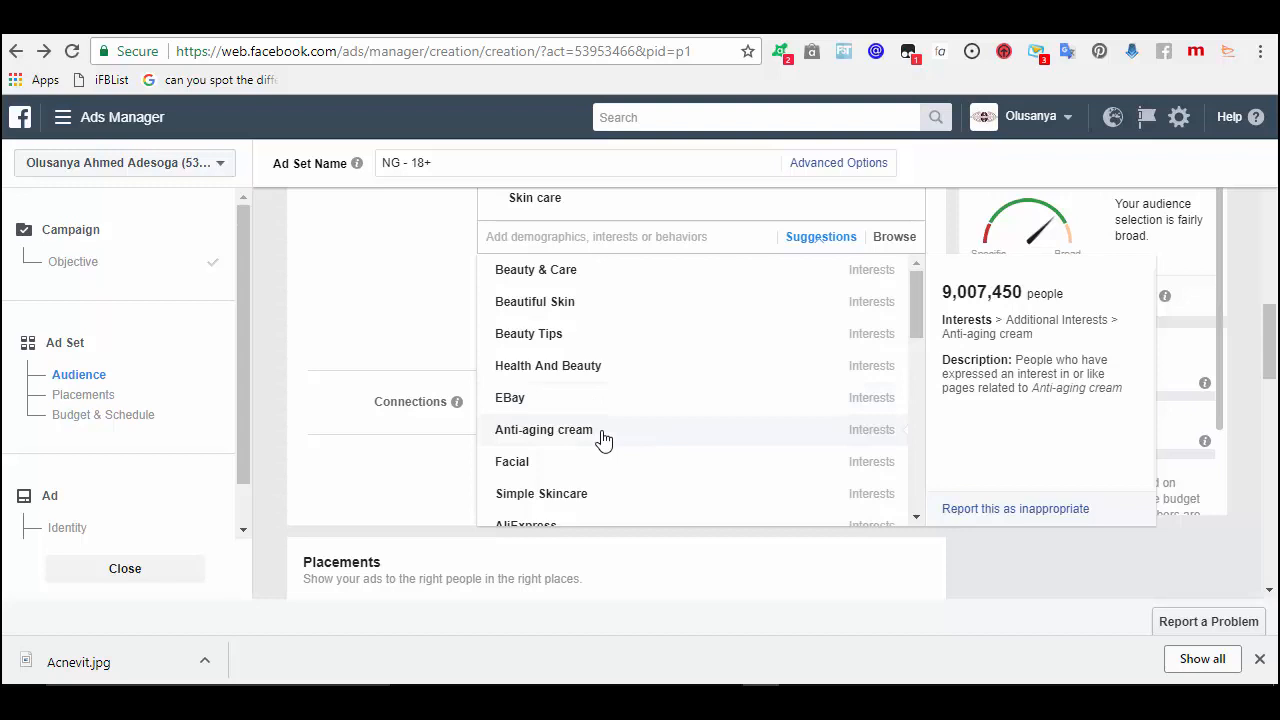
click(590, 366)
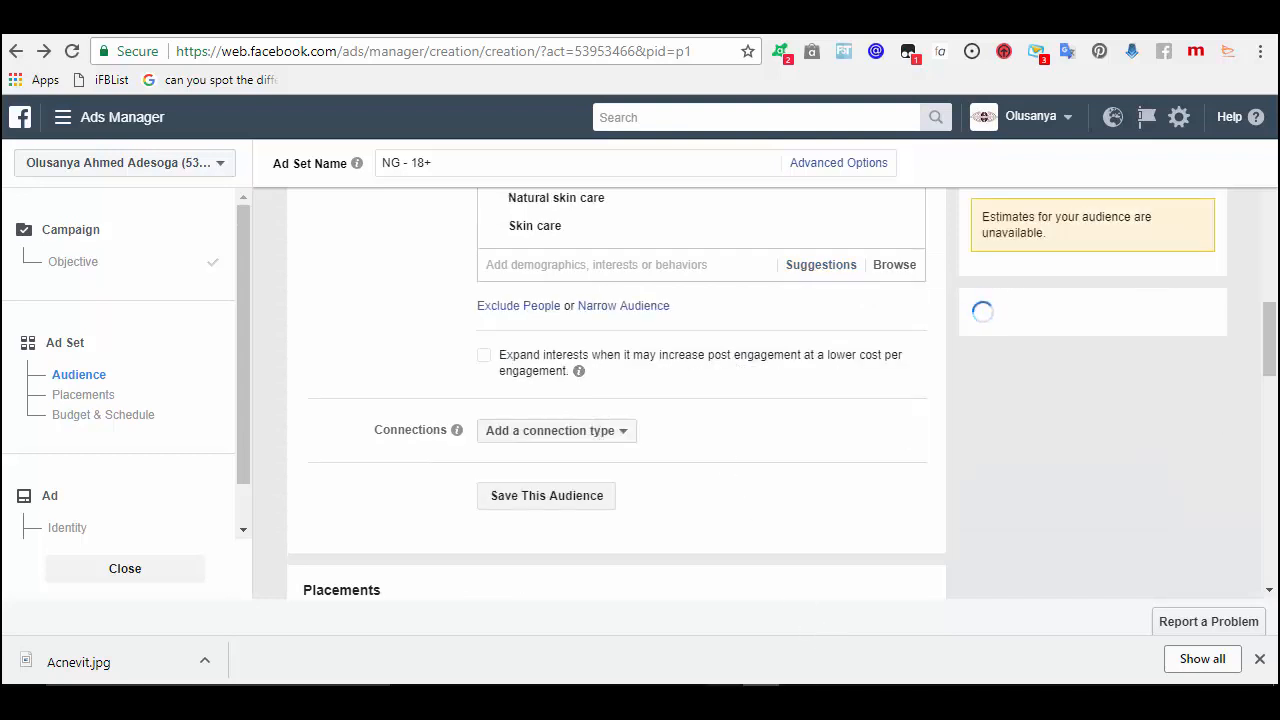
- Type 'Health and Beauty' as the last line of the Notepad interest list
key(alt+Tab)
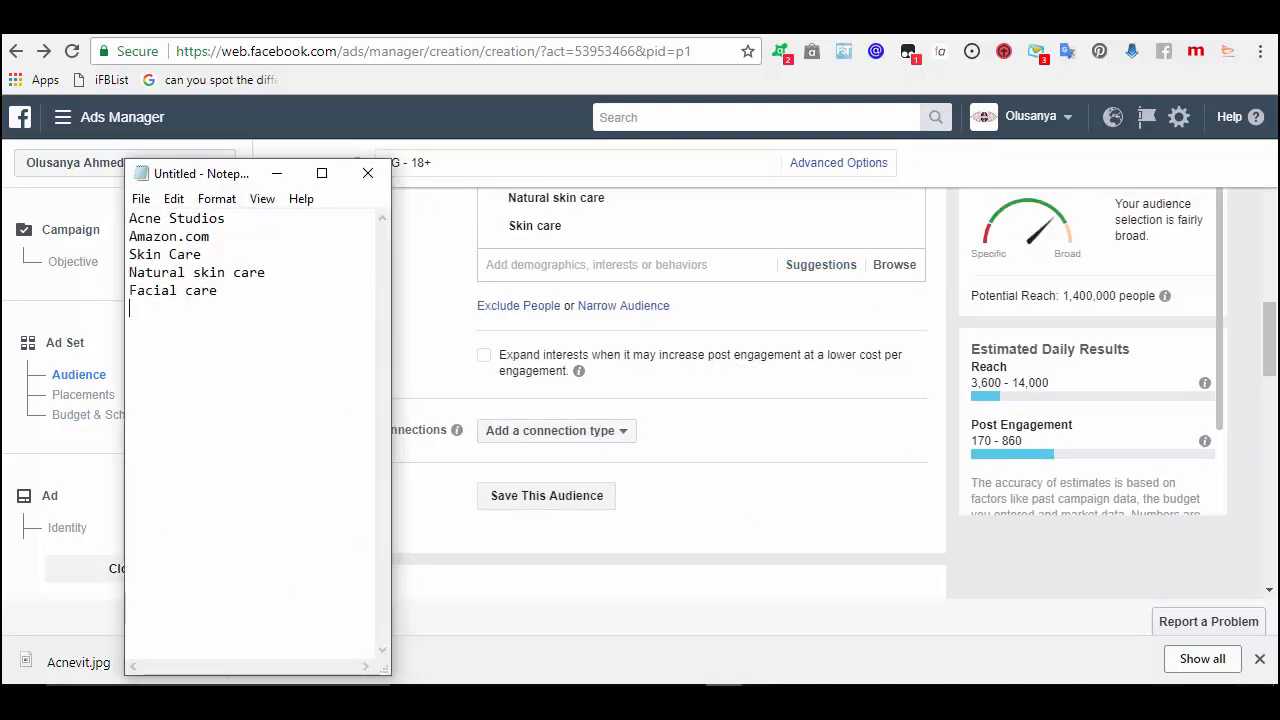
text(Health and Beauty)
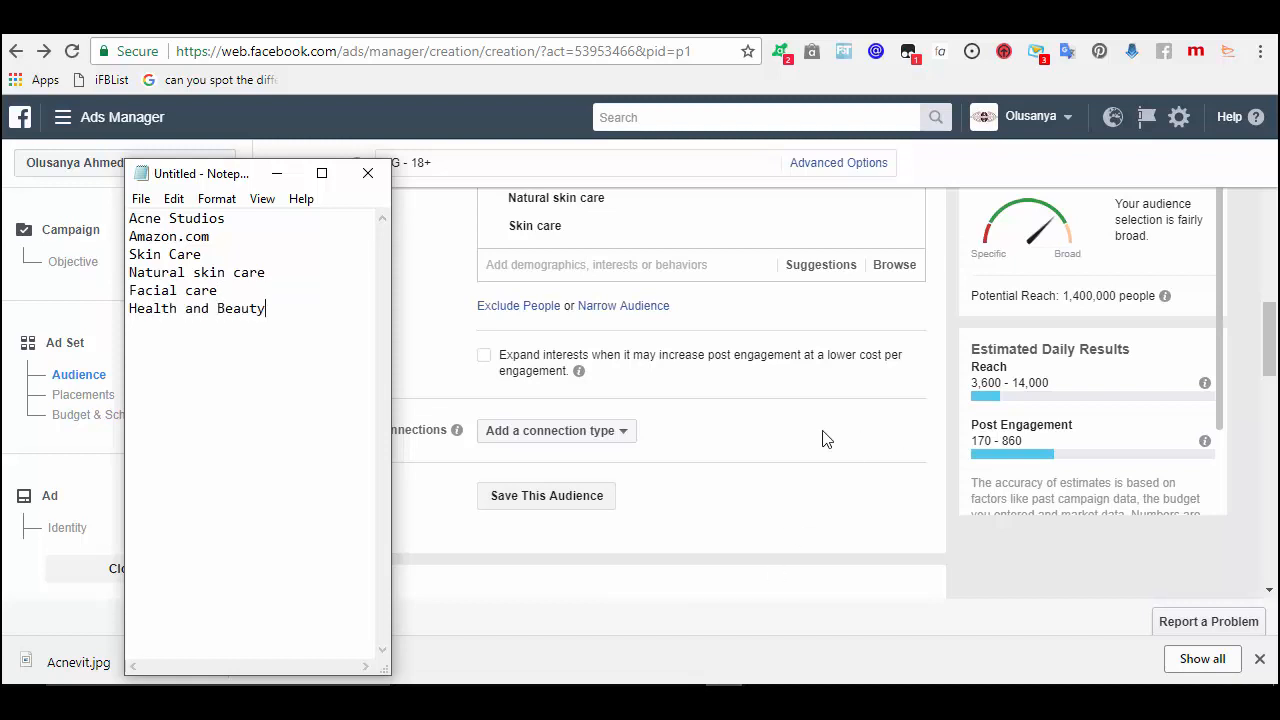
click(815, 268)
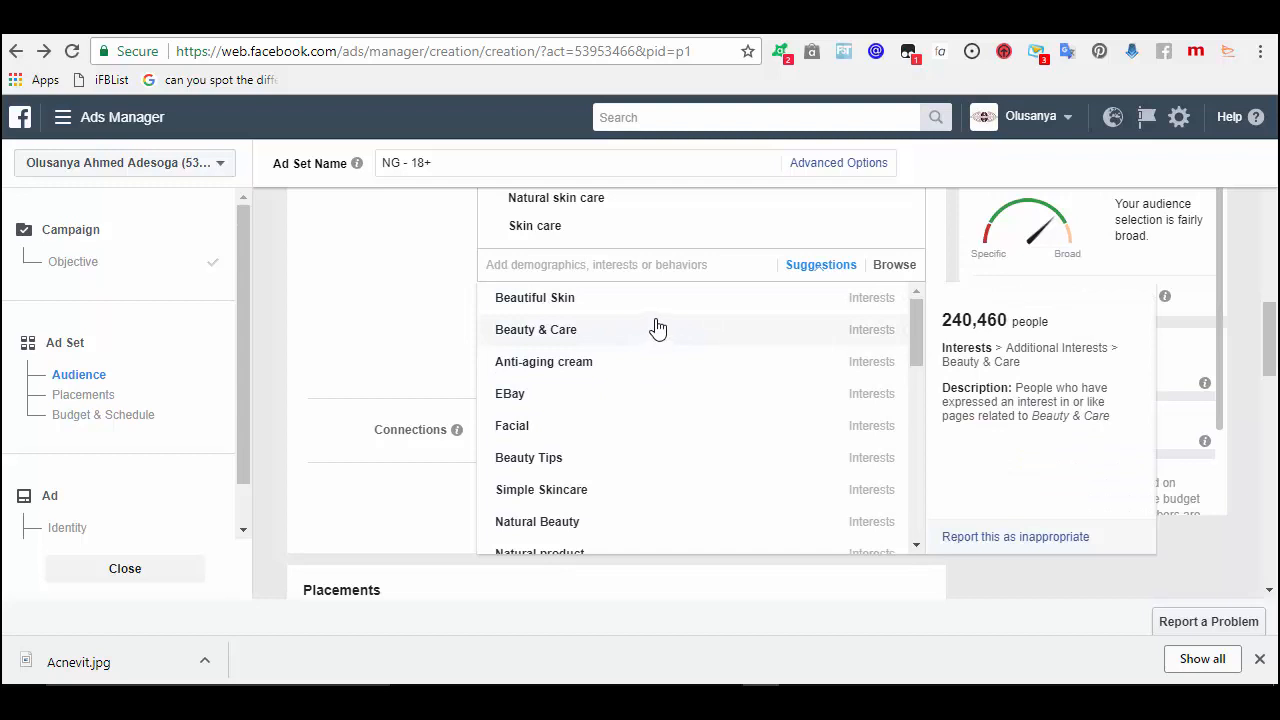
- Add Facial as an interest (reach 1,600,000) and note it as Notepad's seventh entry
click(547, 430)
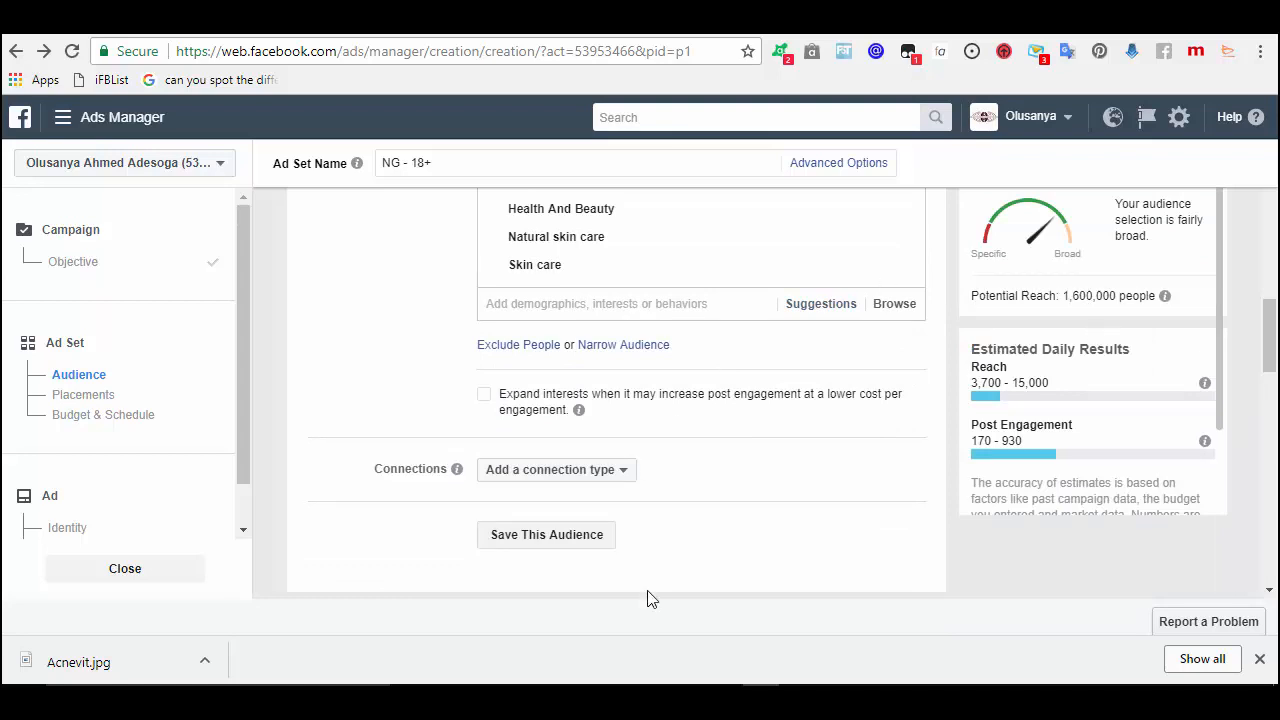
click(723, 700)
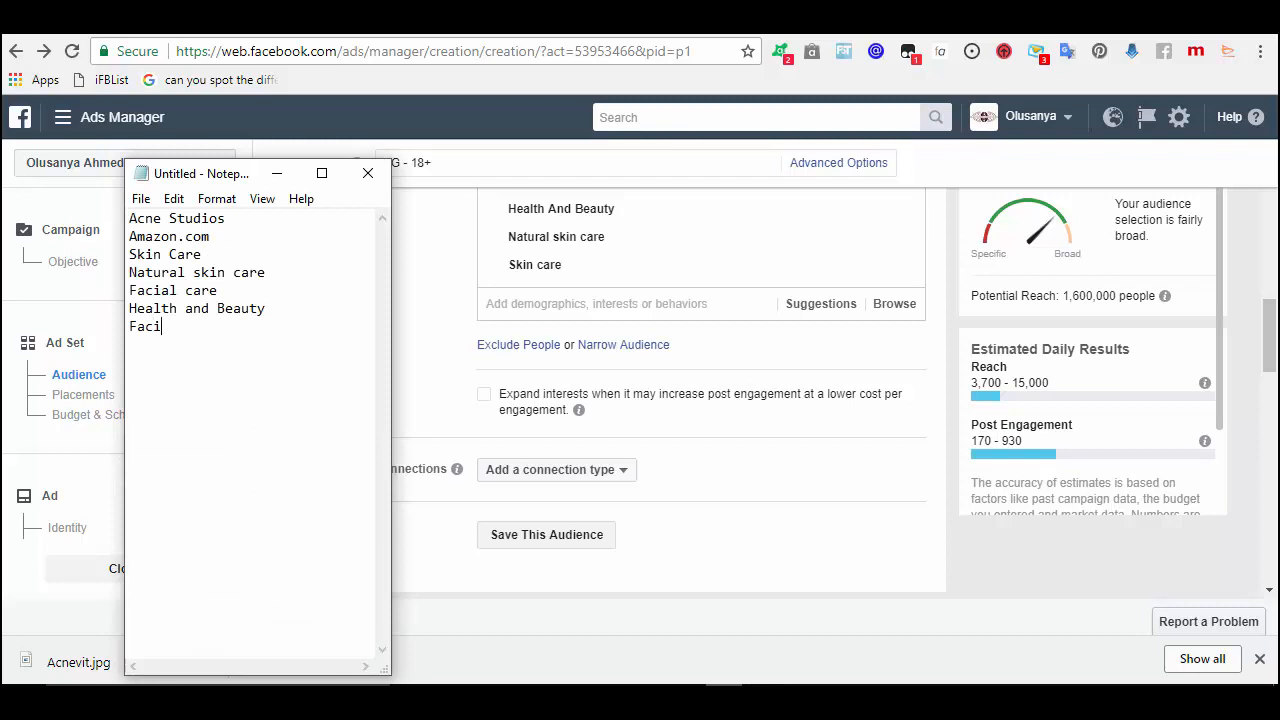
click(268, 173)
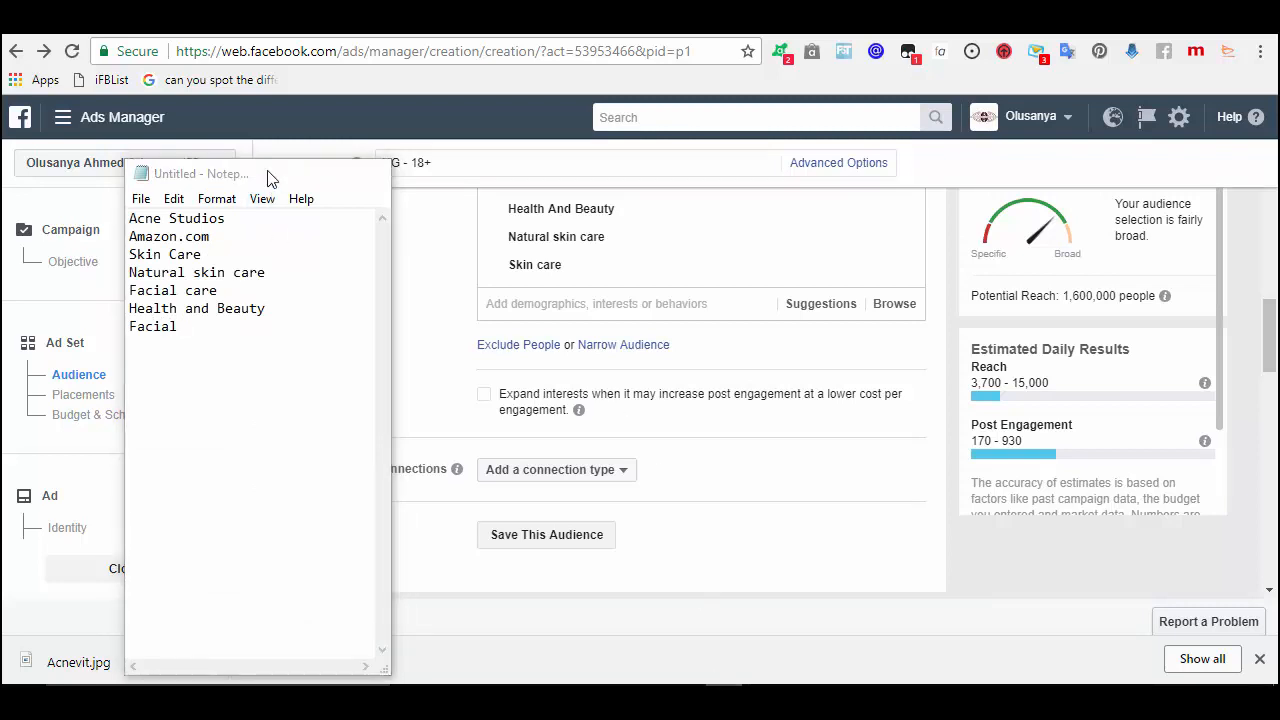
- Scroll the suggested interests and add Beauty, raising potential reach to 7,700,000
click(713, 304)
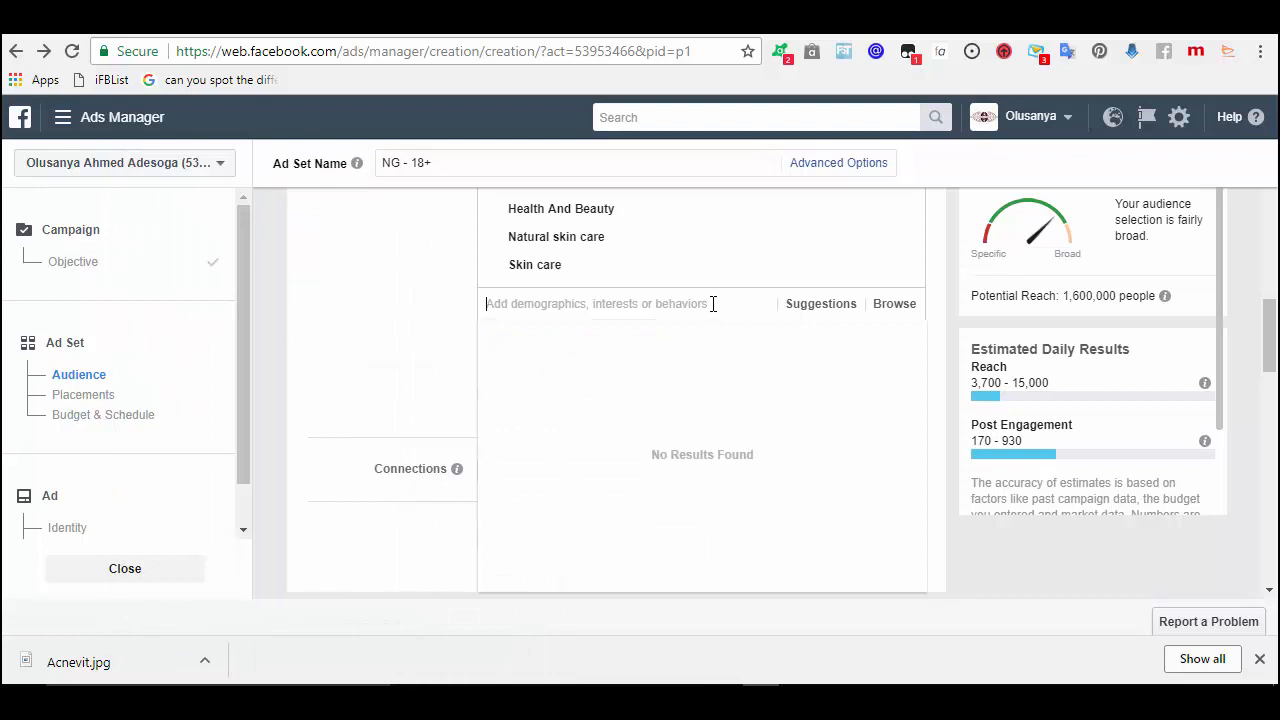
click(815, 306)
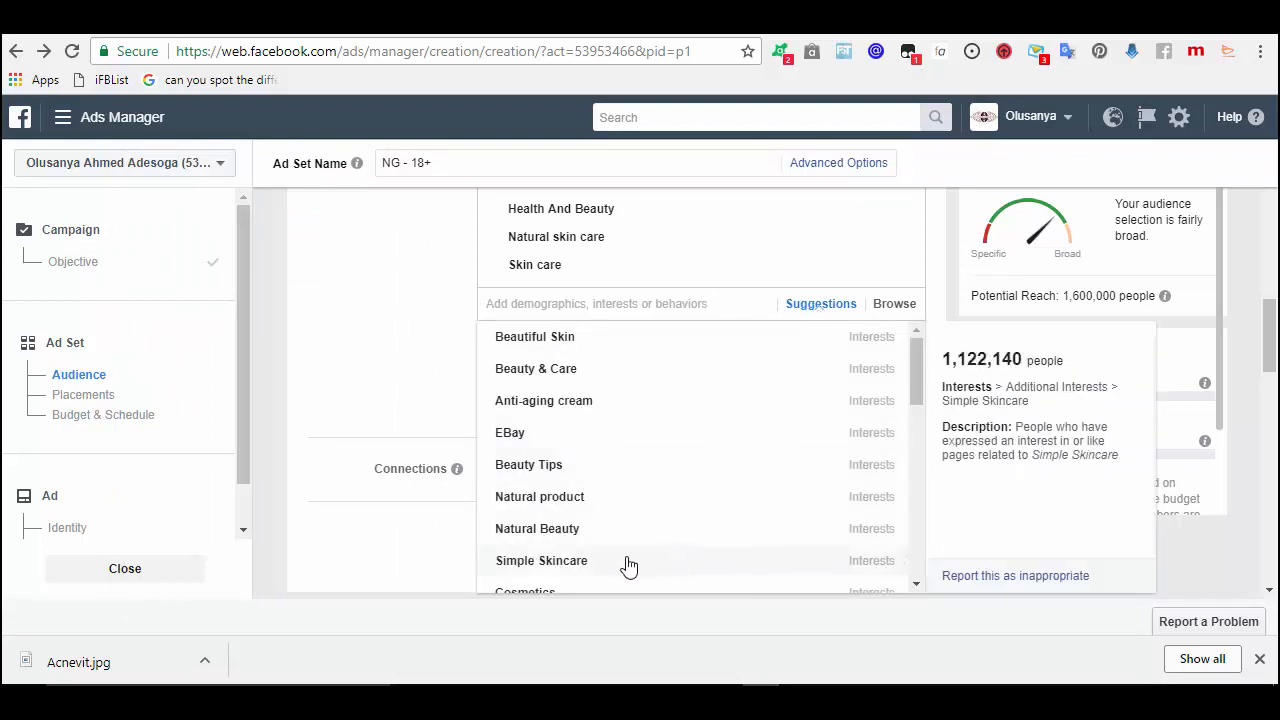
click(916, 587)
click(916, 587)
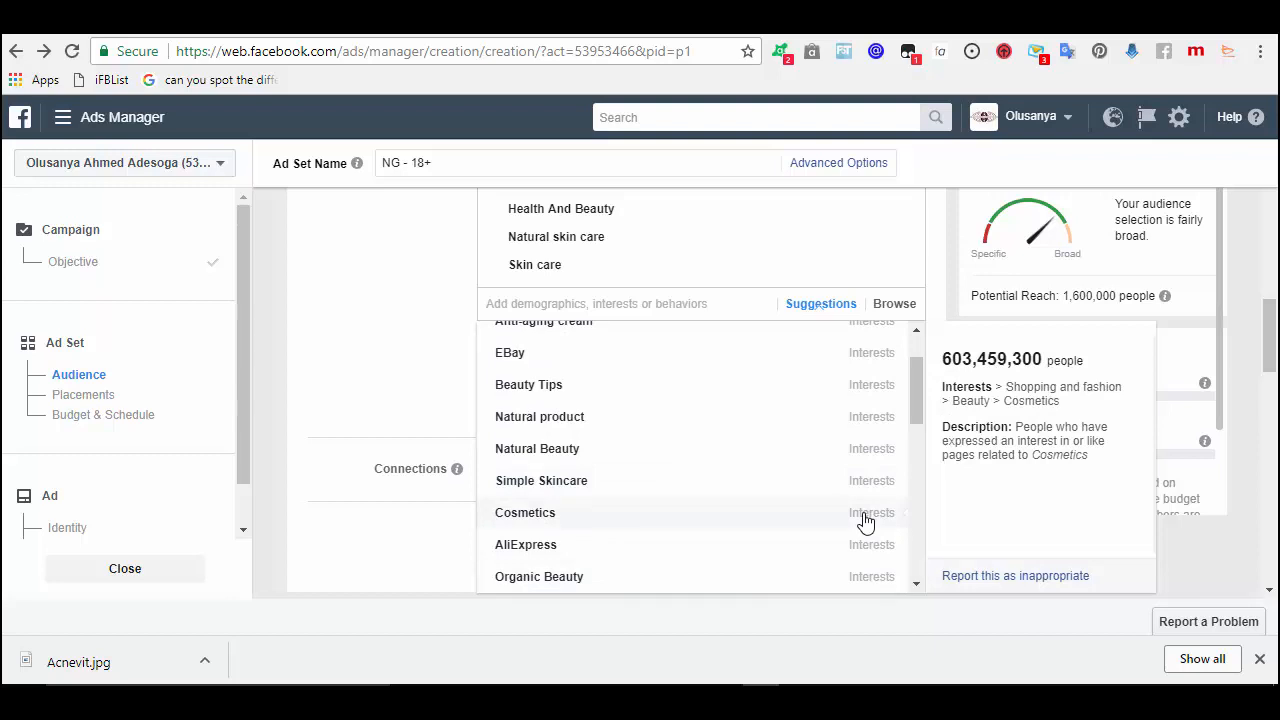
click(916, 586)
click(916, 586)
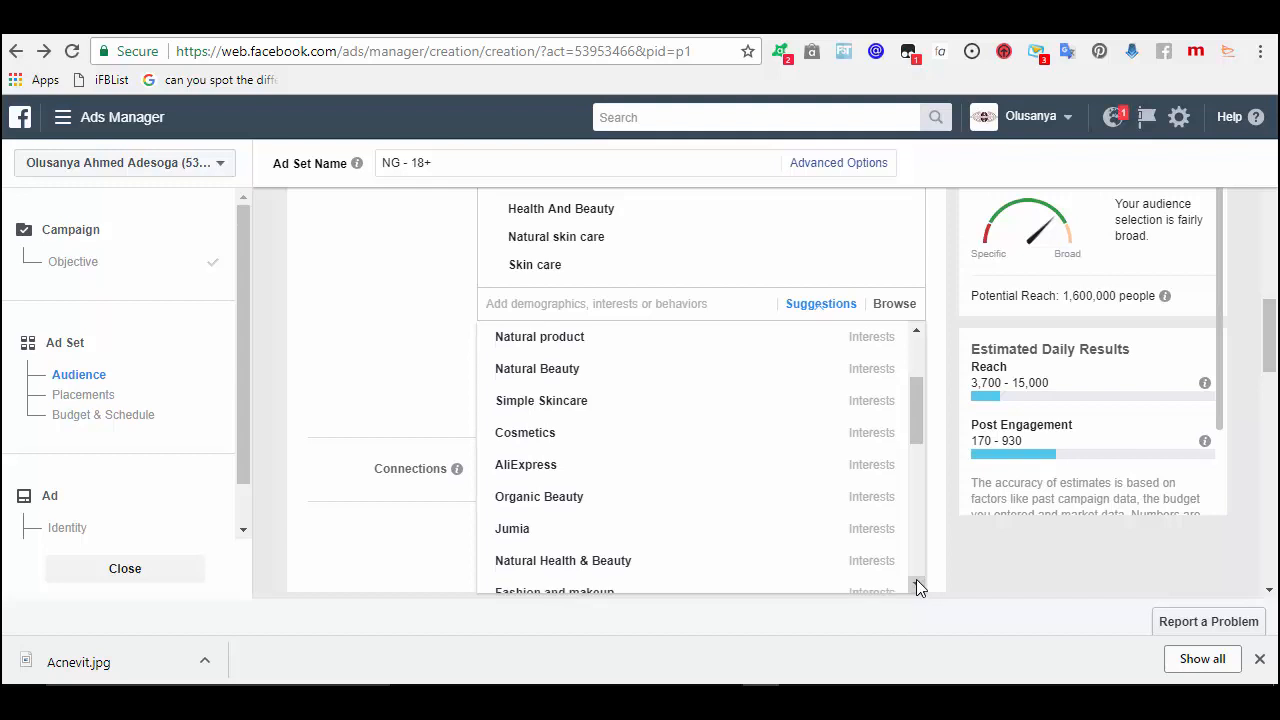
click(916, 584)
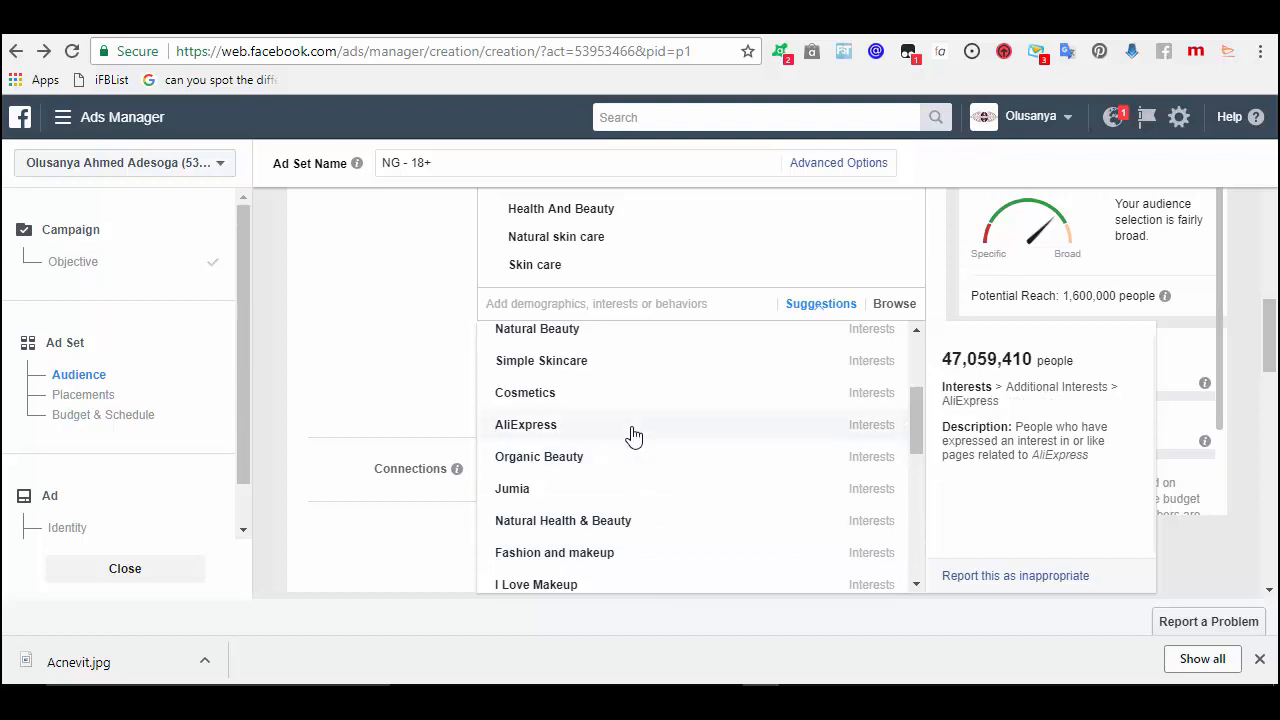
click(914, 580)
click(914, 580)
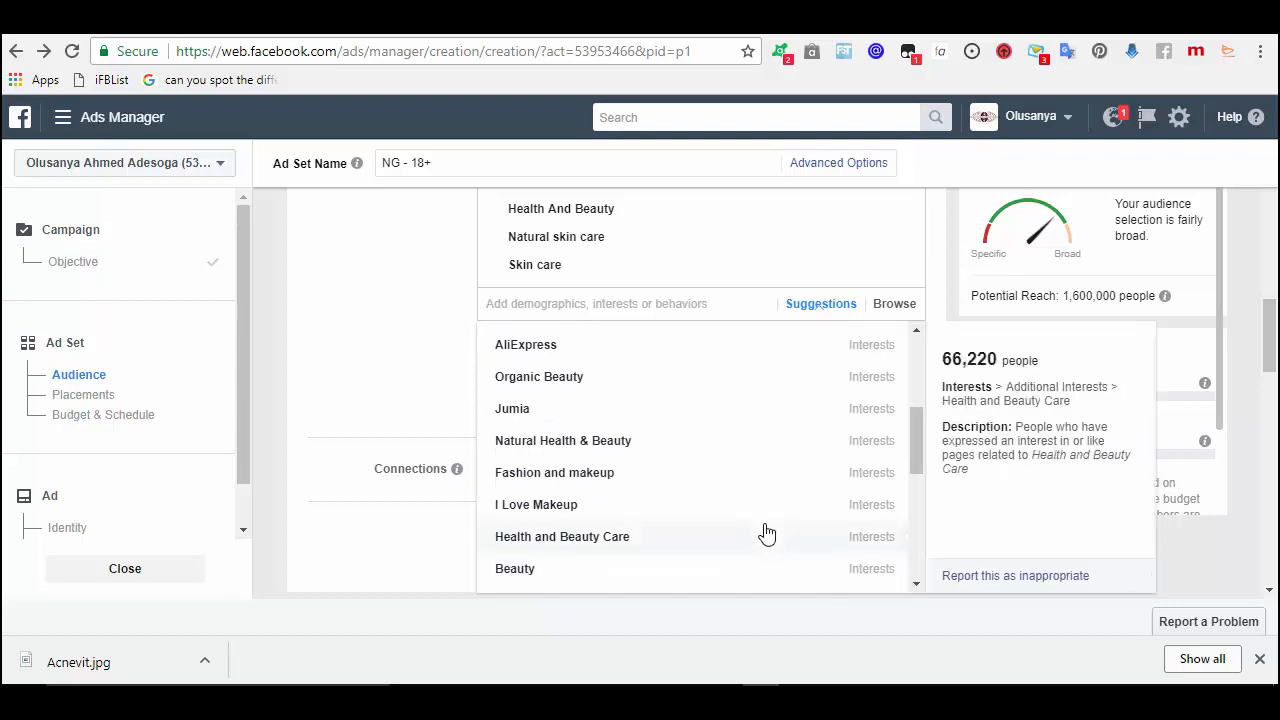
click(851, 575)
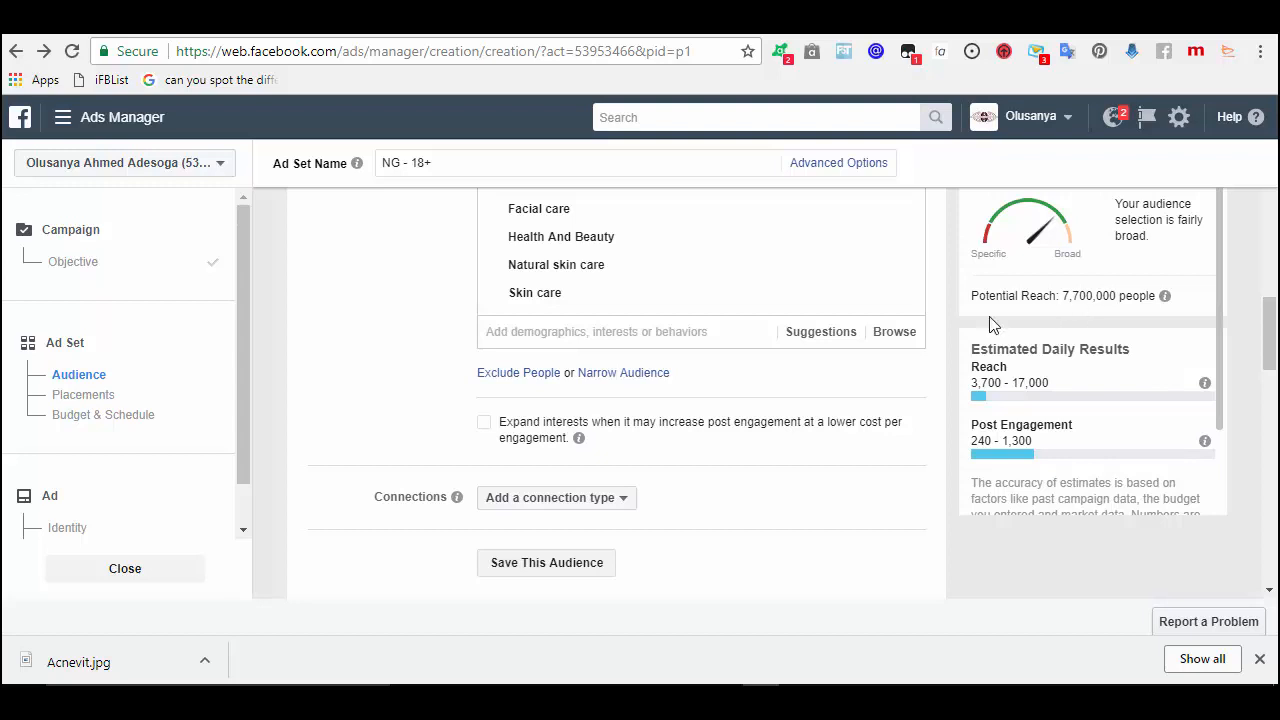
- Add a 'must also match' narrowing layer, adding Natural skin care from Suggestions and then removing it
click(643, 373)
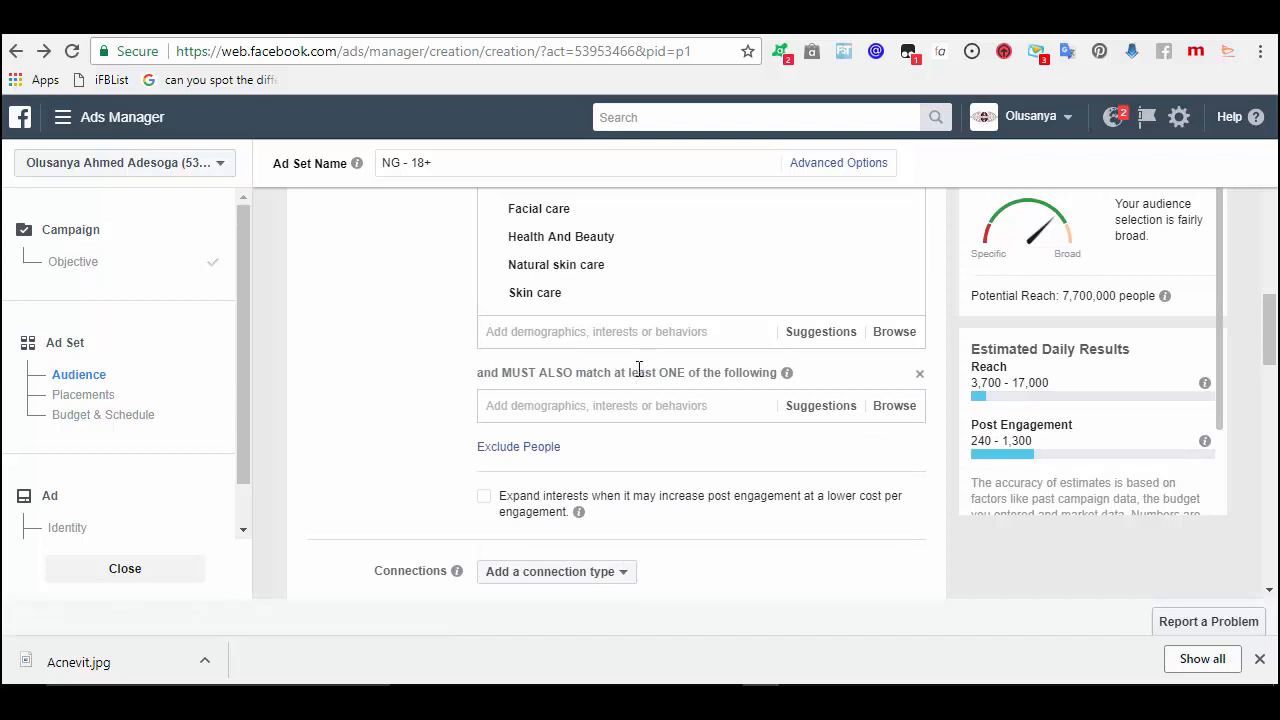
click(816, 416)
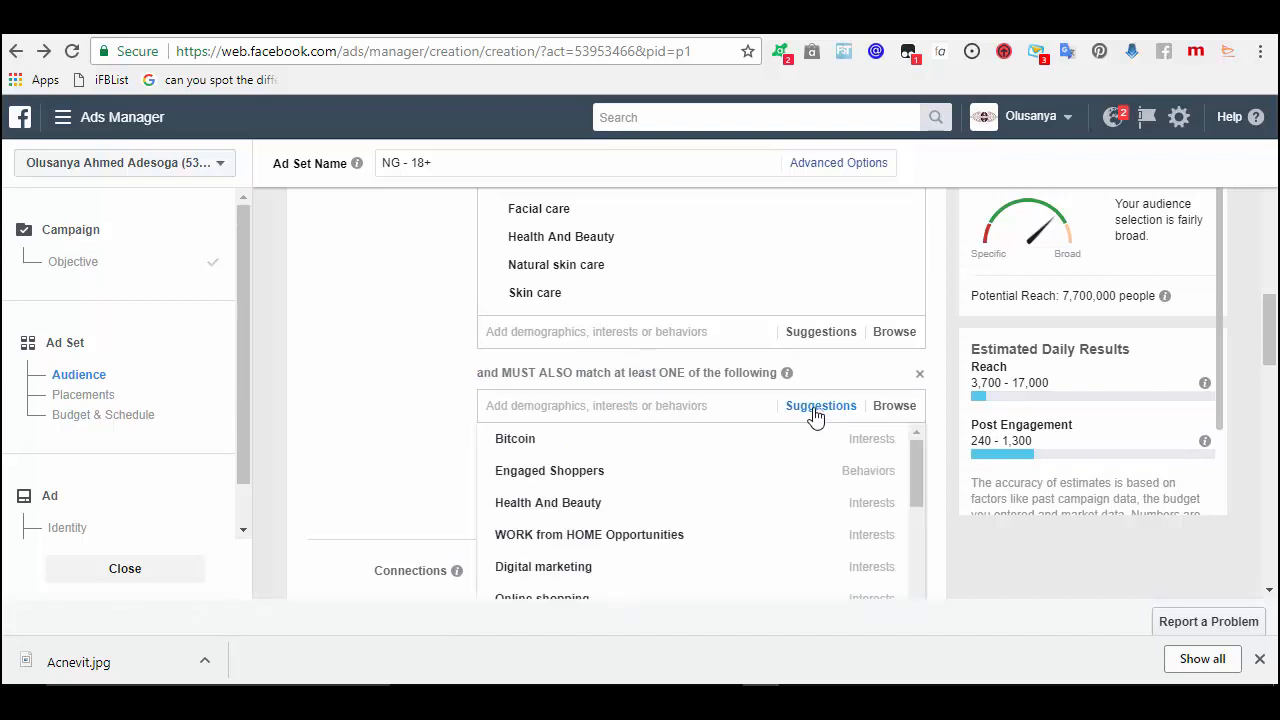
mouse_move(886, 505)
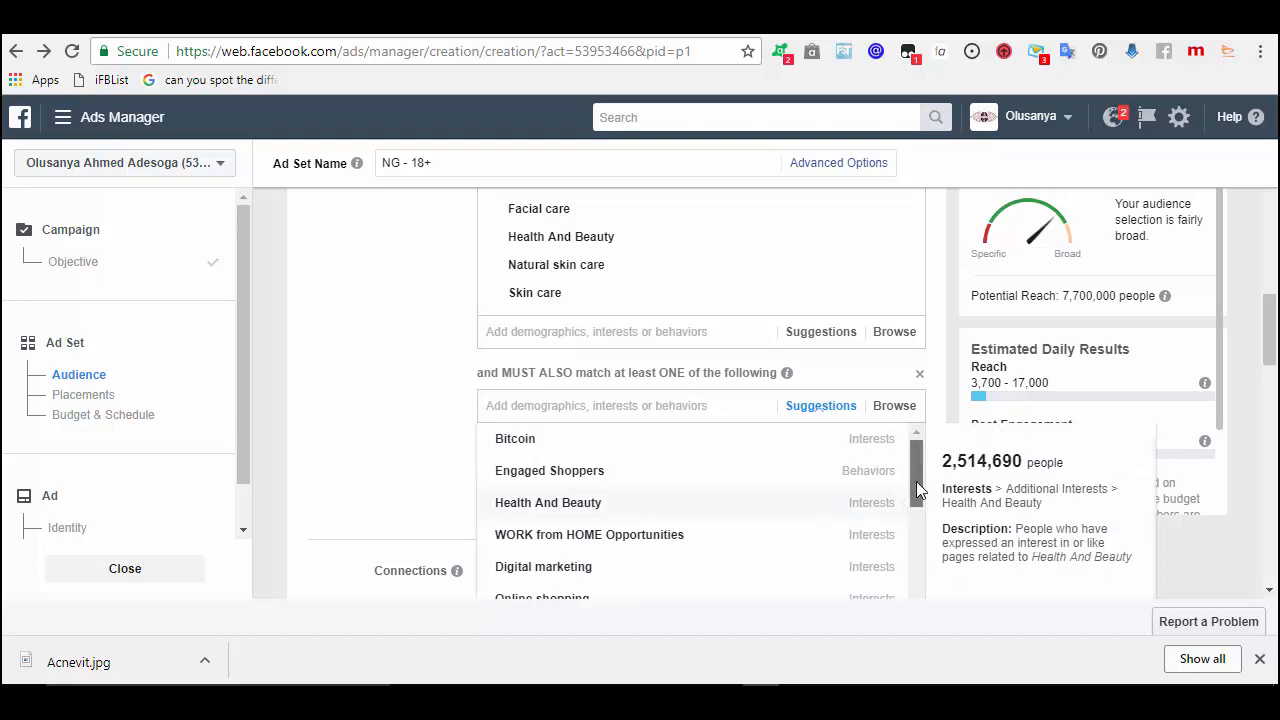
drag(918, 478, 916, 516)
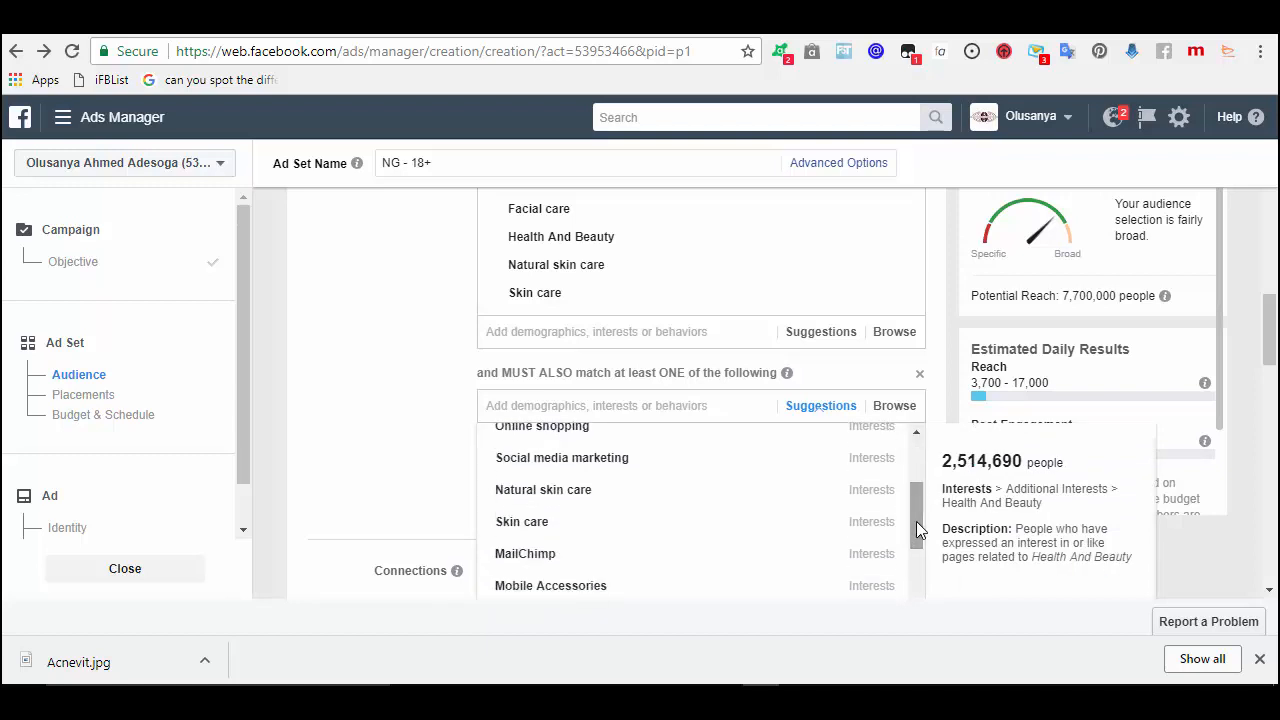
click(604, 491)
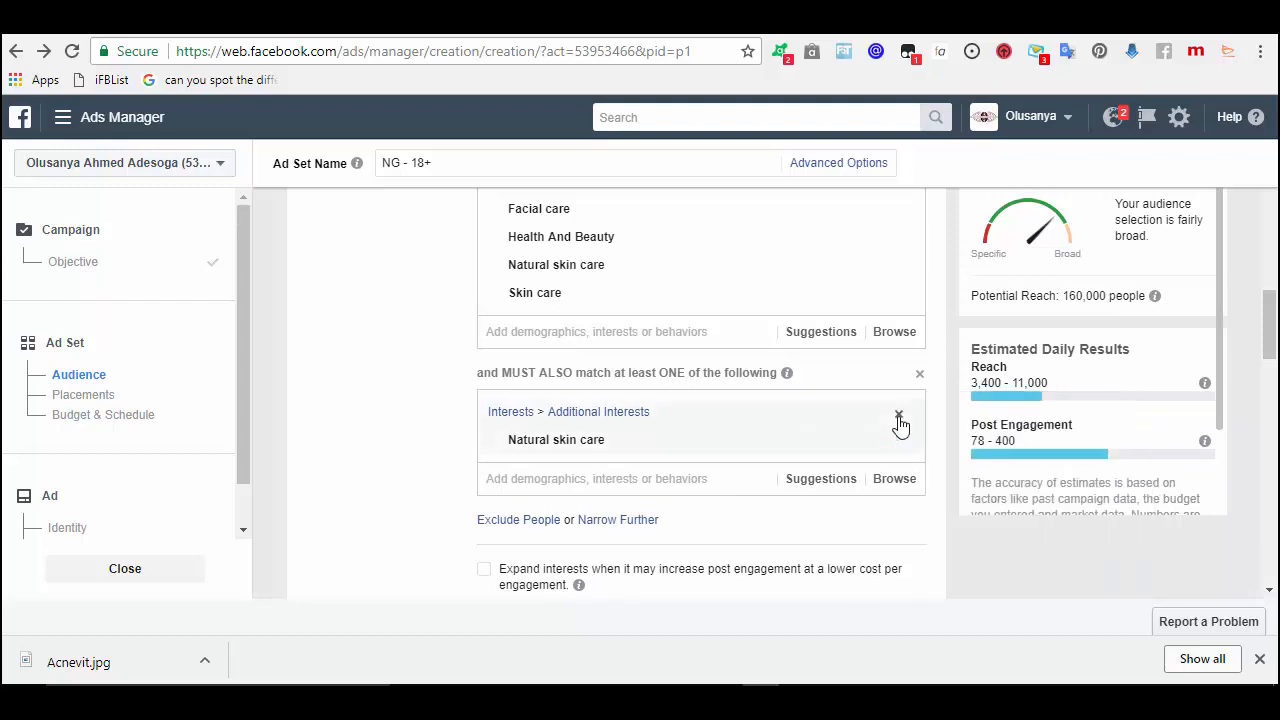
click(899, 416)
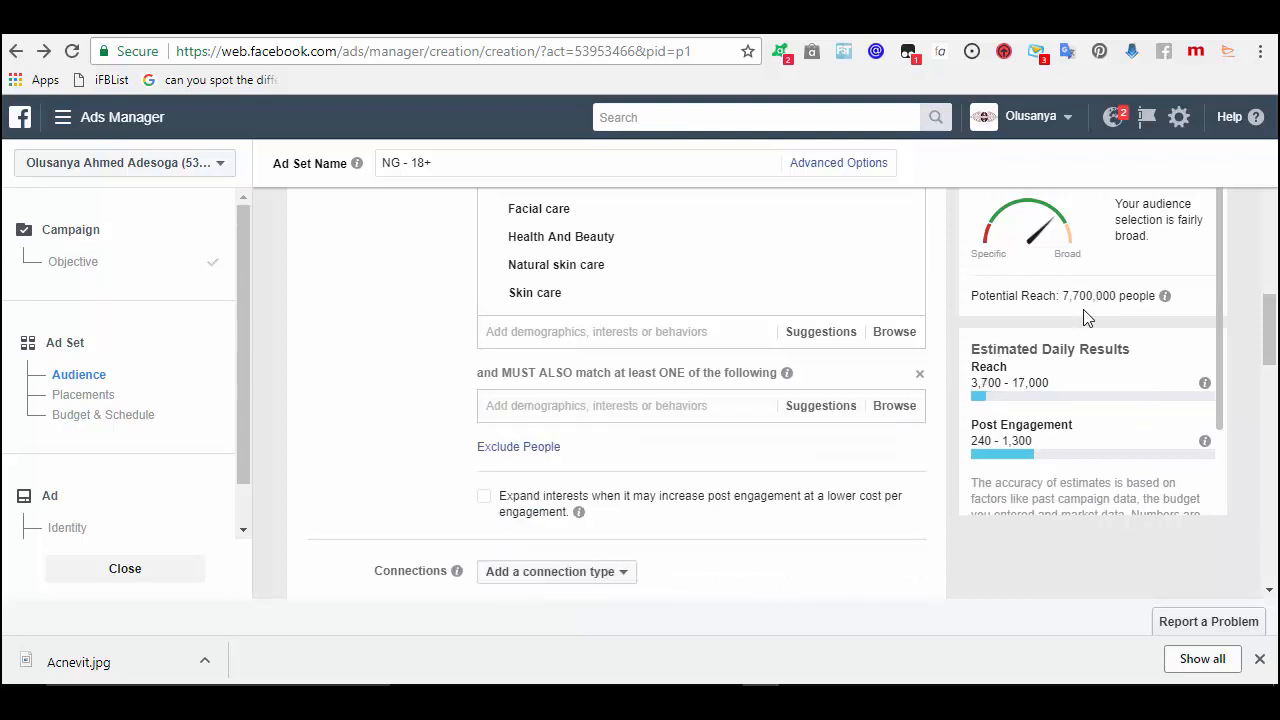
- Pick Shopping and fashion from the suggested interests as the narrowing interest
click(821, 406)
mouse_move(916, 474)
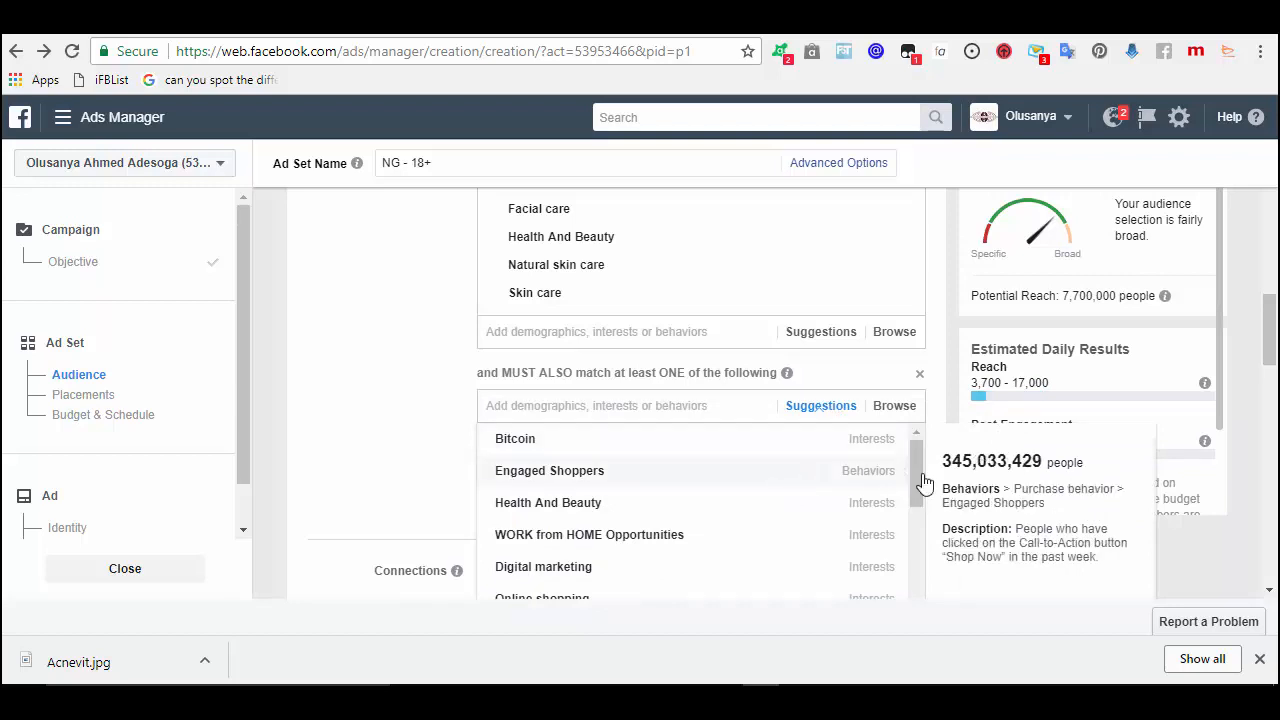
drag(916, 471, 914, 486)
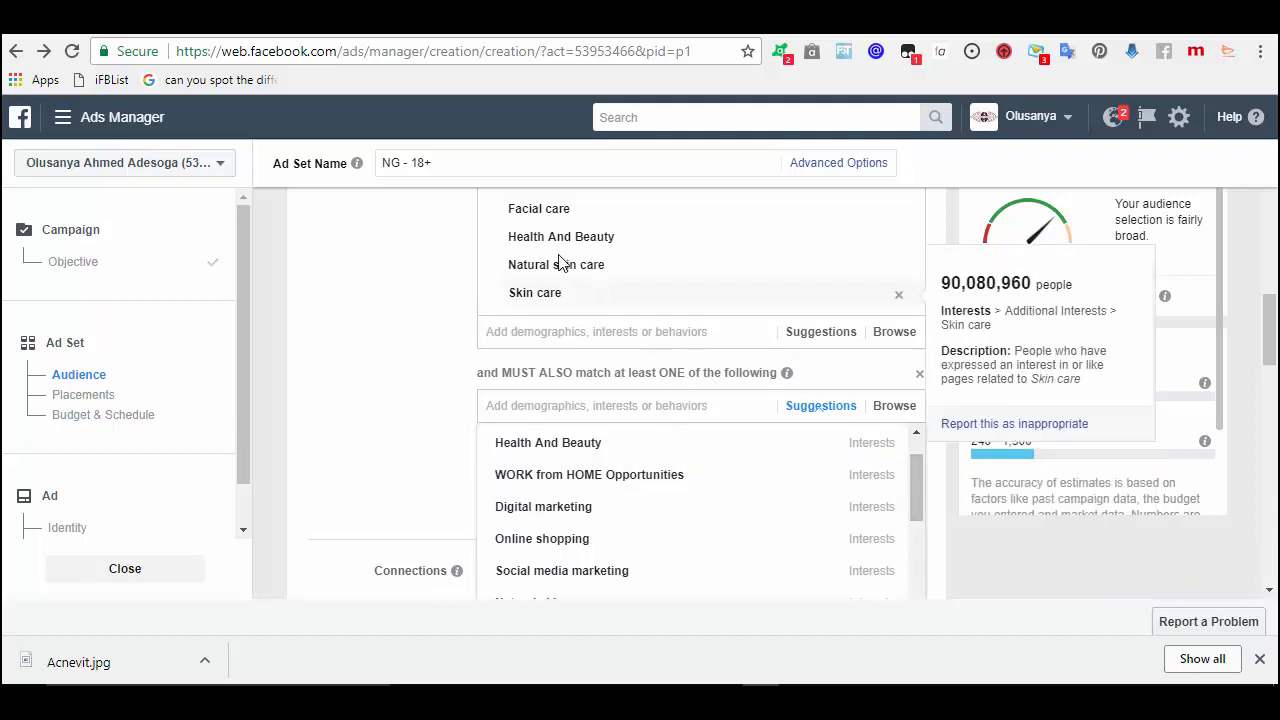
mouse_move(557, 273)
mouse_move(580, 246)
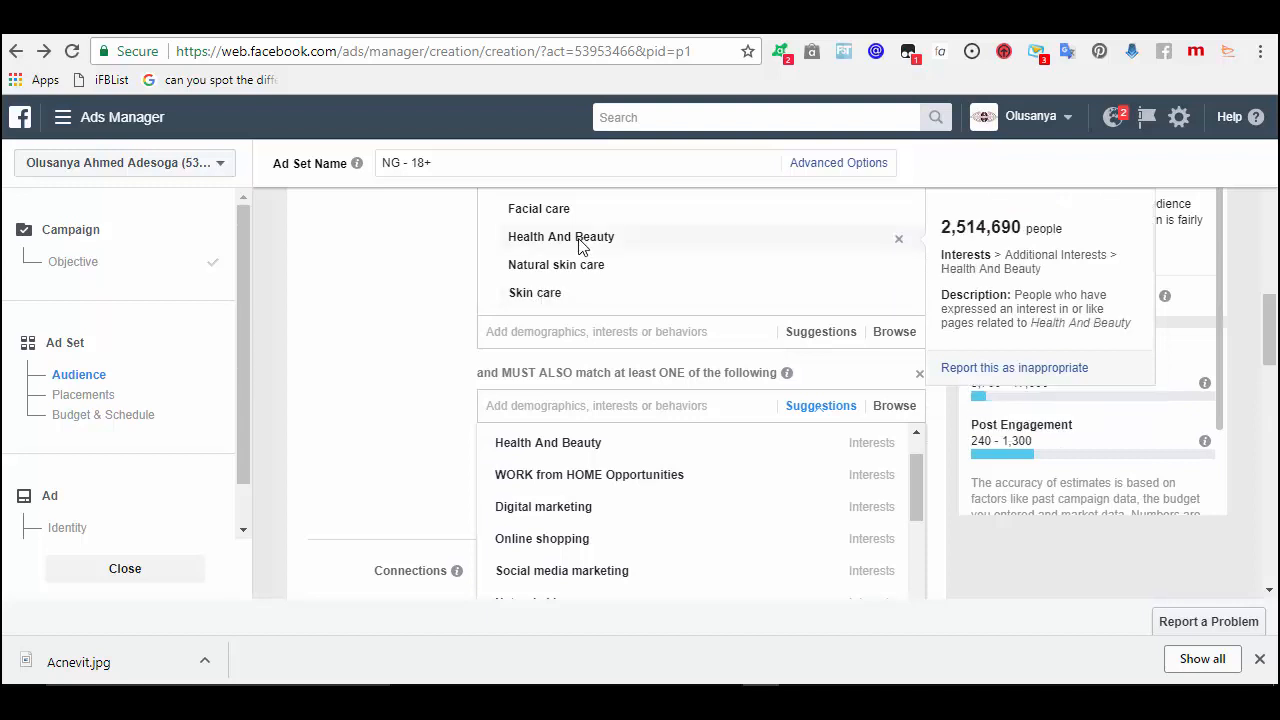
mouse_move(674, 285)
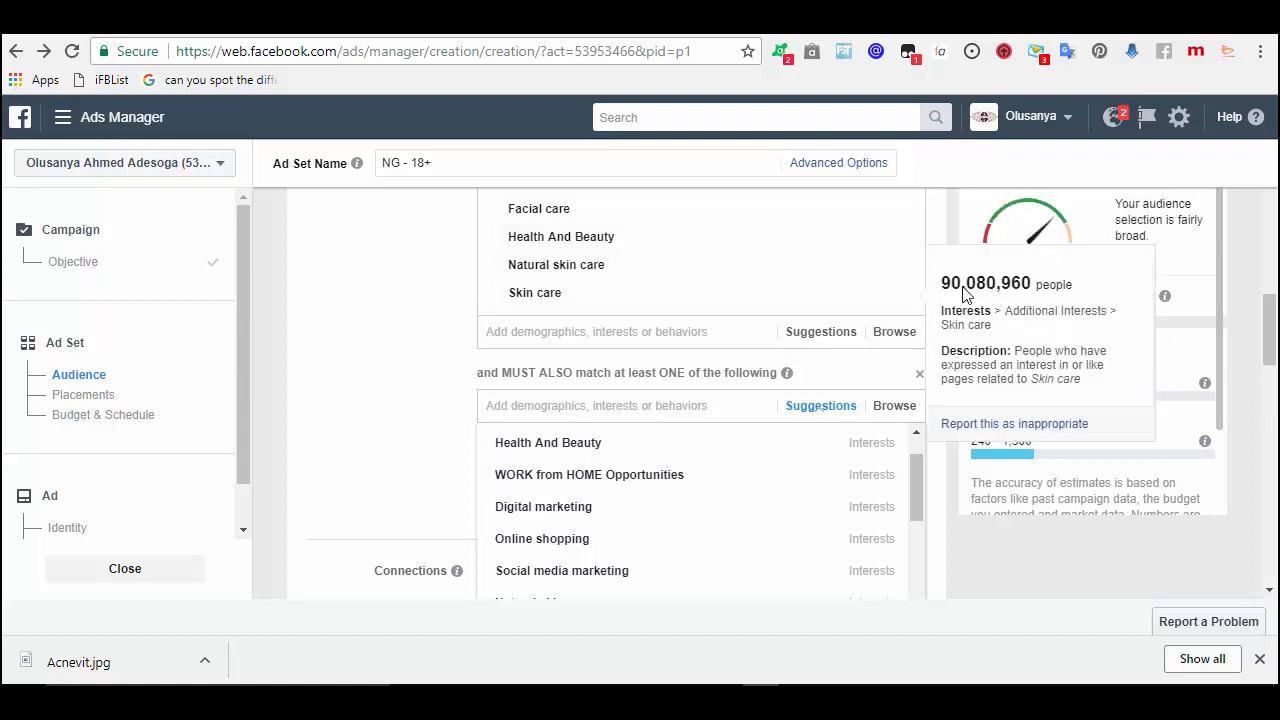
mouse_move(630, 266)
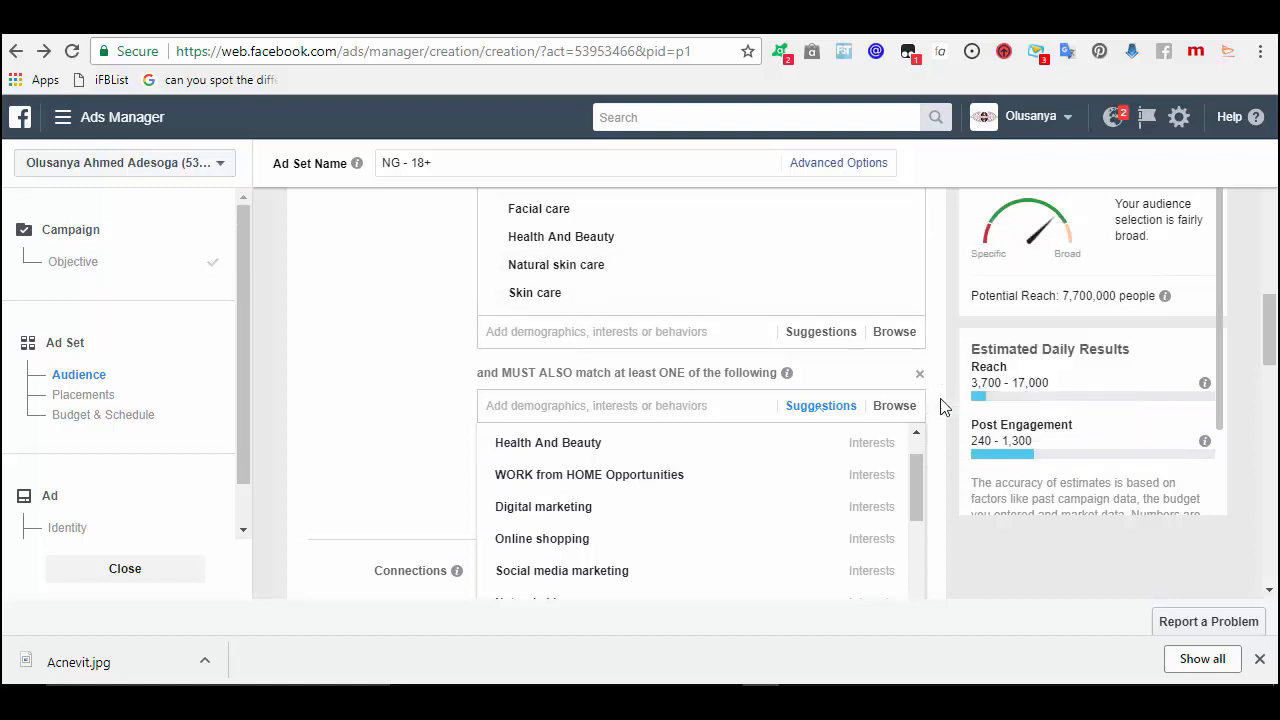
mouse_move(912, 500)
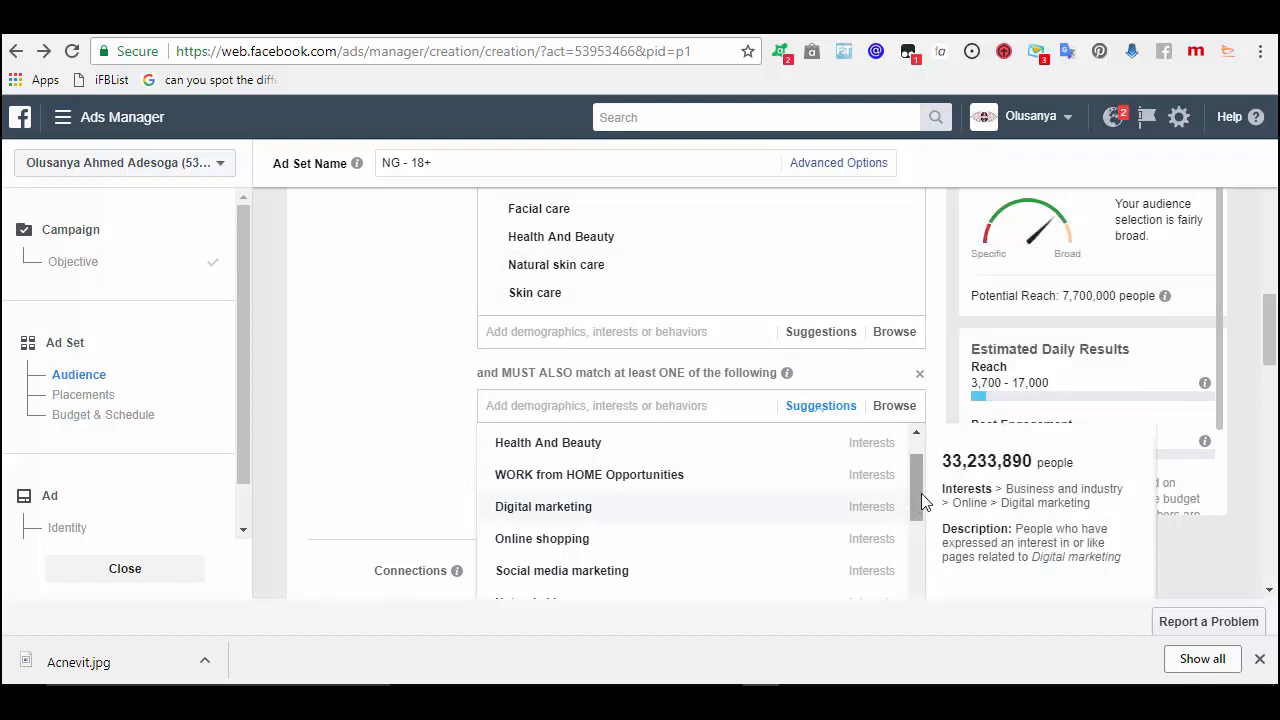
drag(921, 493, 918, 550)
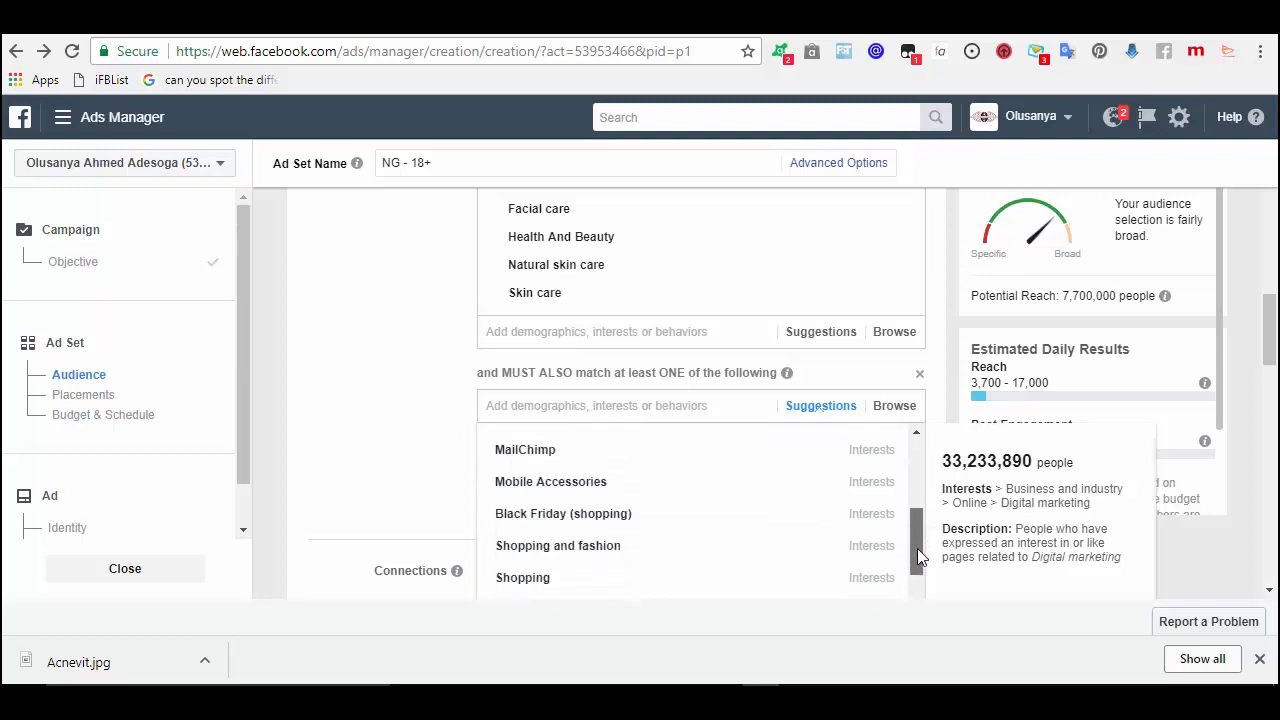
mouse_move(620, 556)
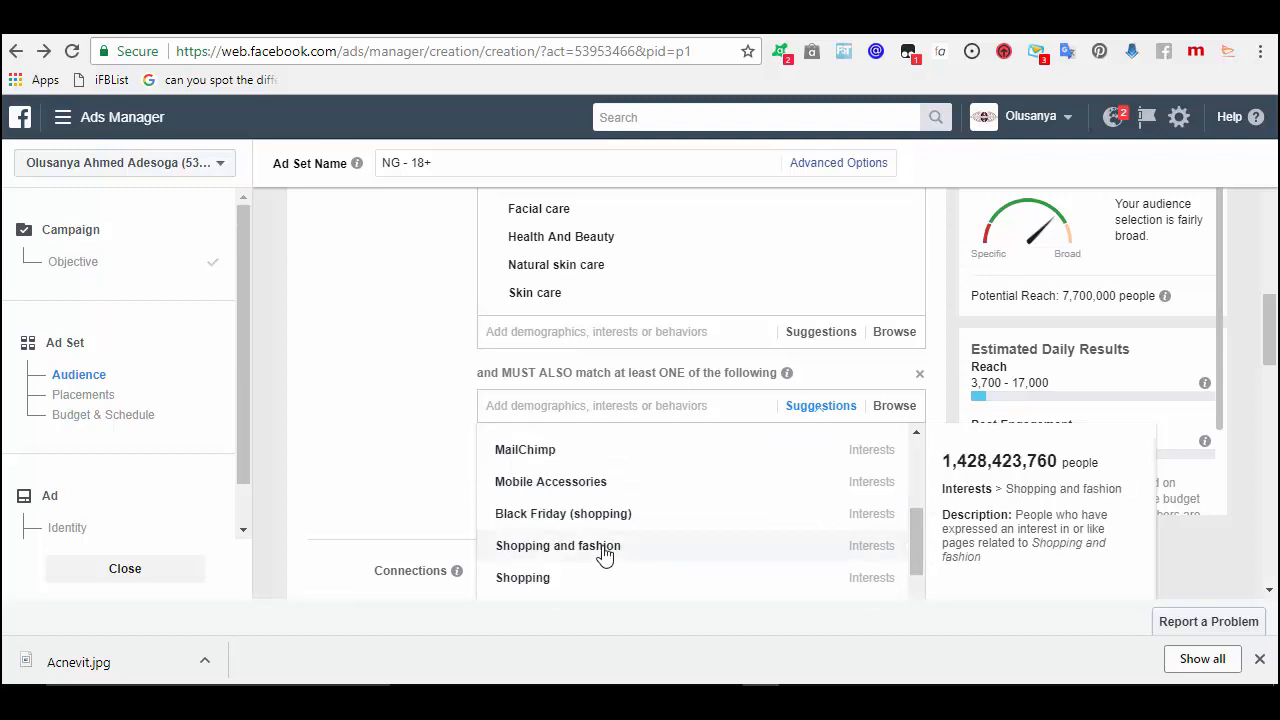
click(604, 556)
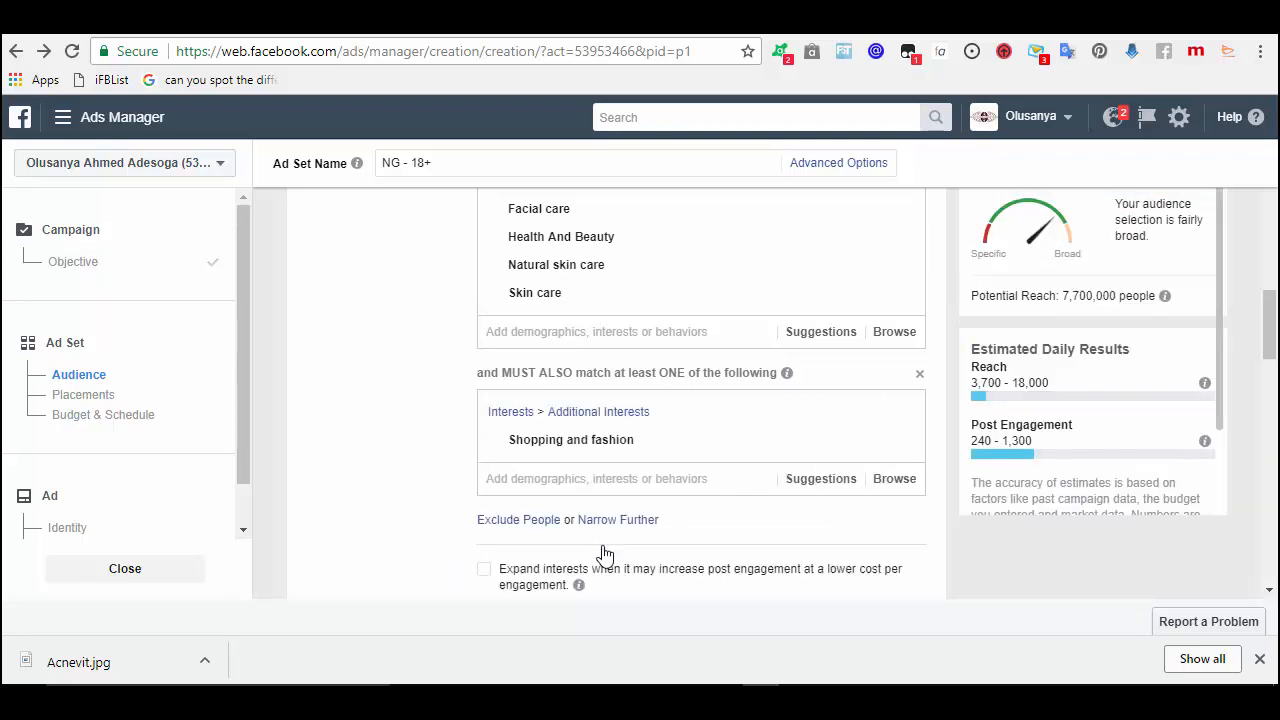
click(820, 482)
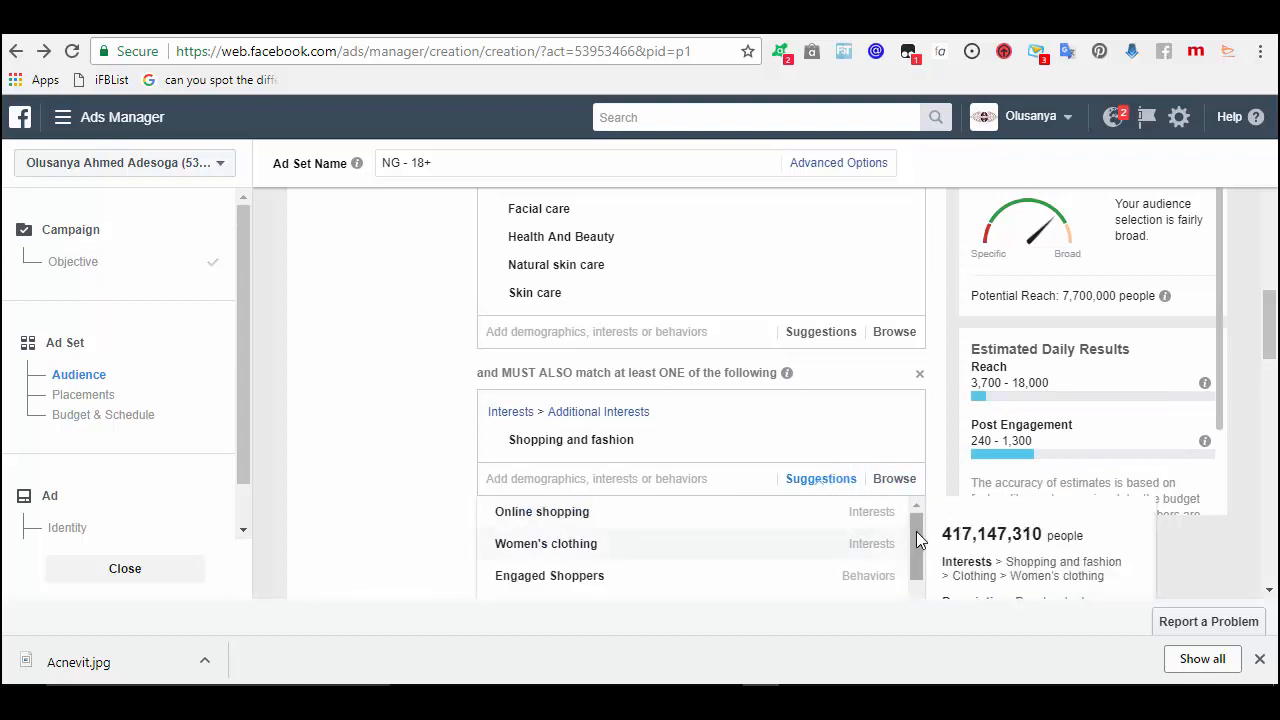
drag(916, 531, 909, 650)
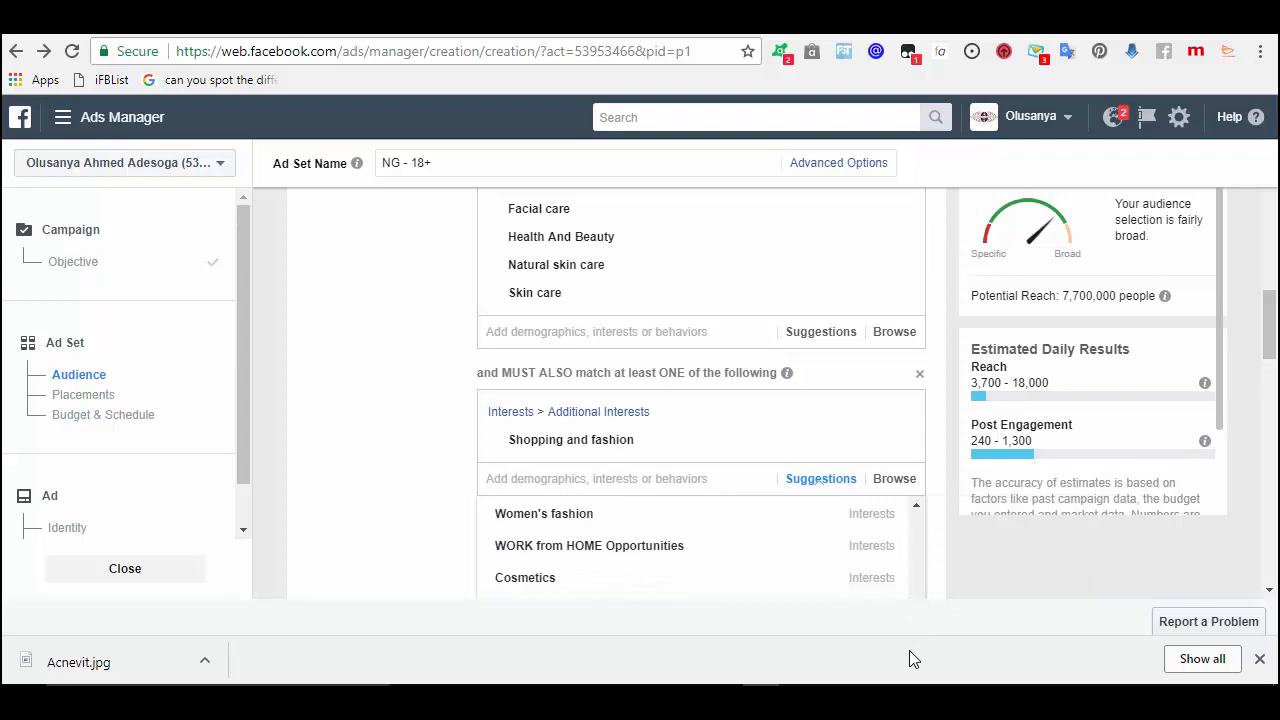
click(797, 588)
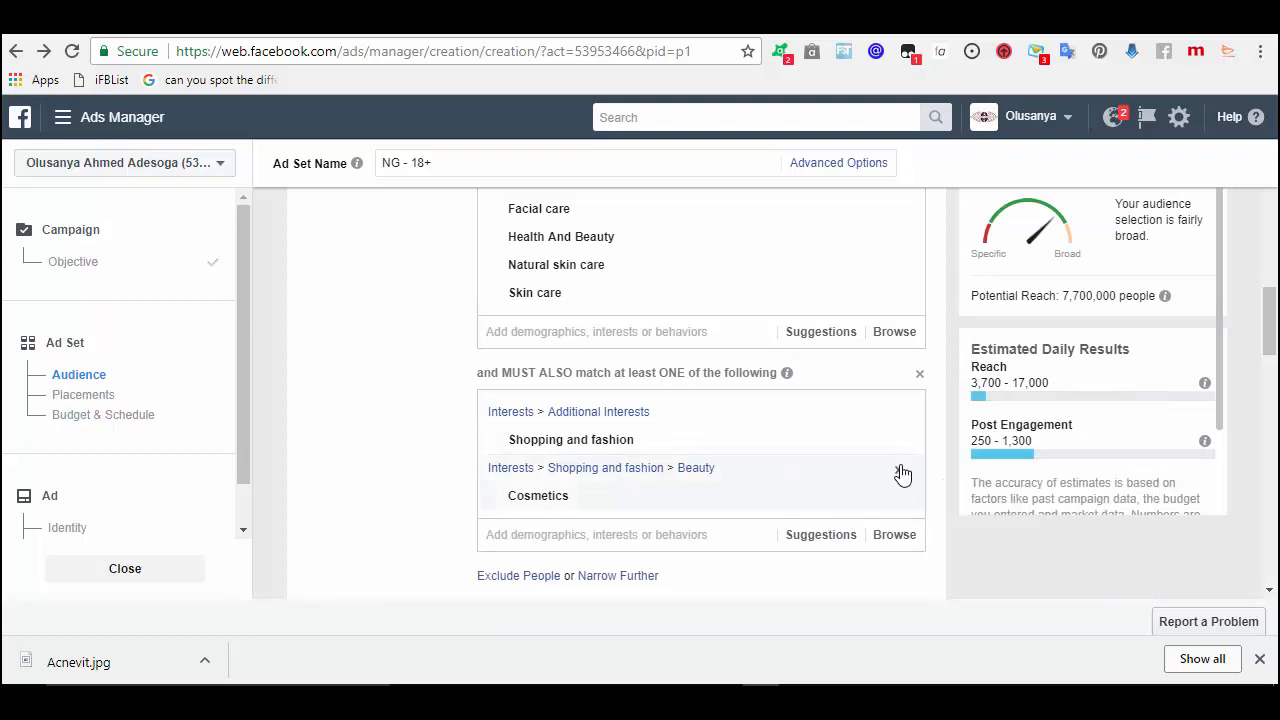
click(903, 473)
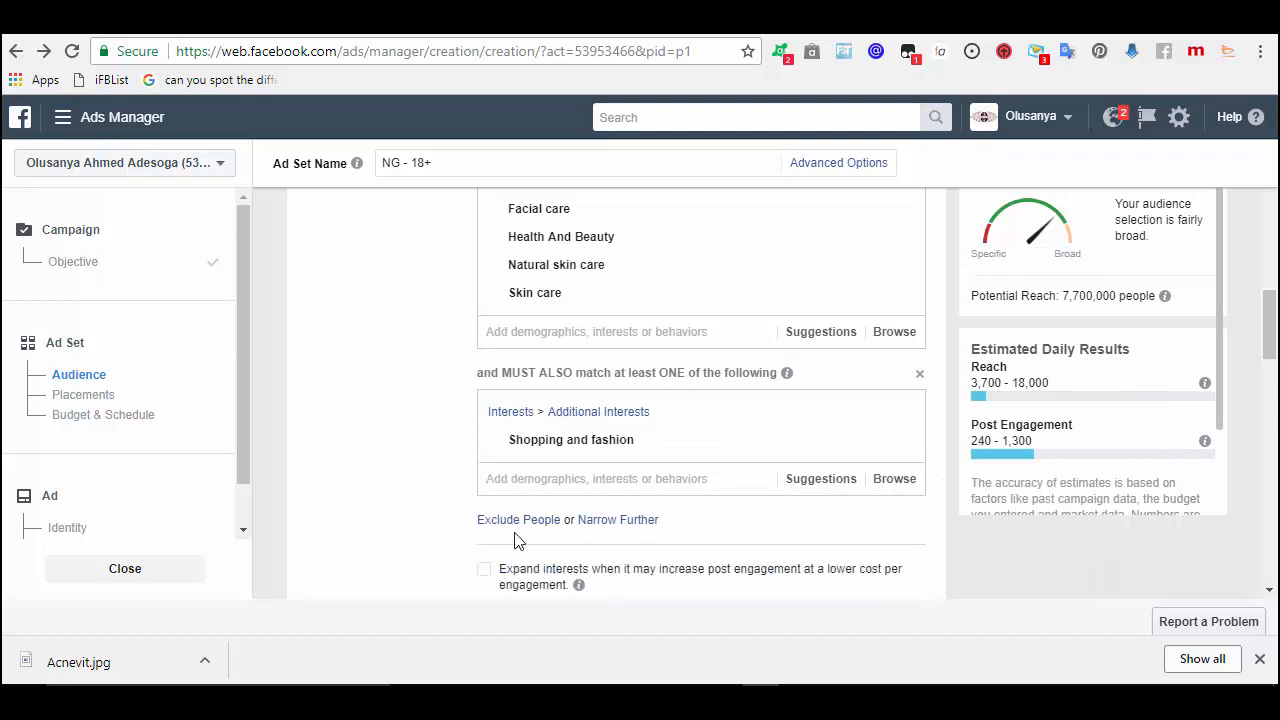
- Search 'organic be' and add Organic Beauty to the must-also-match group
click(615, 479)
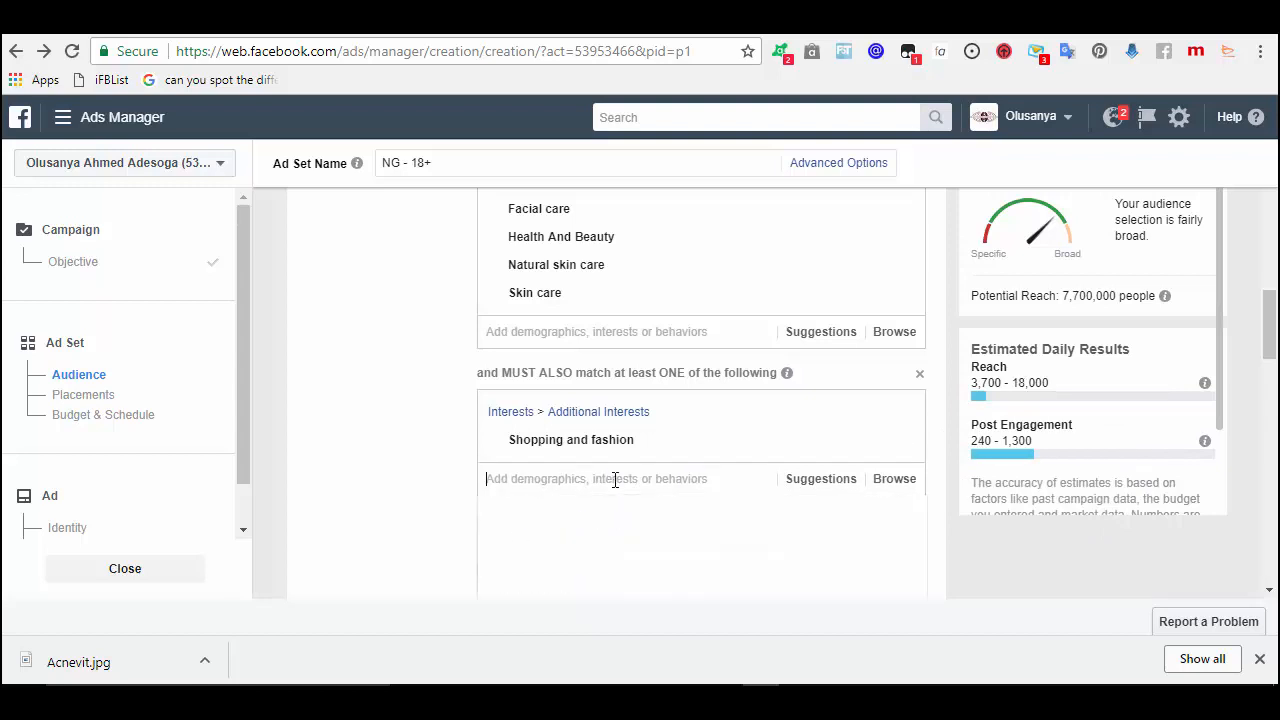
text(or)
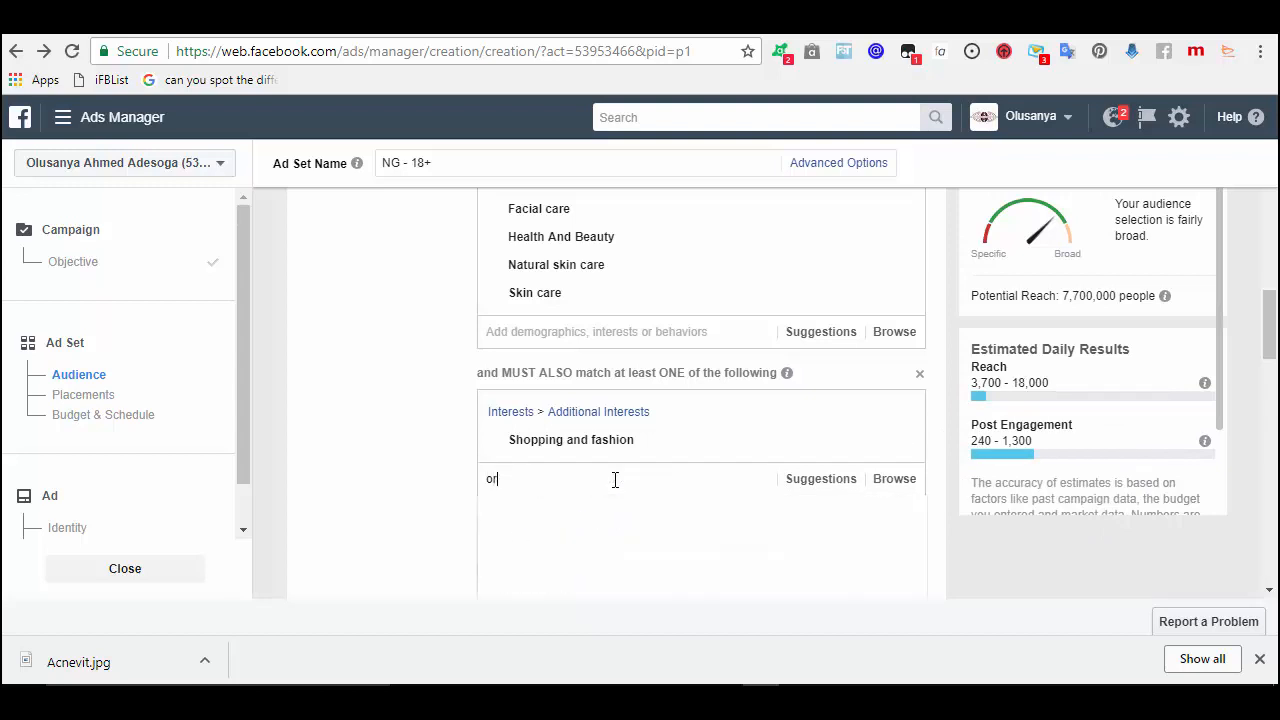
text(ganic)
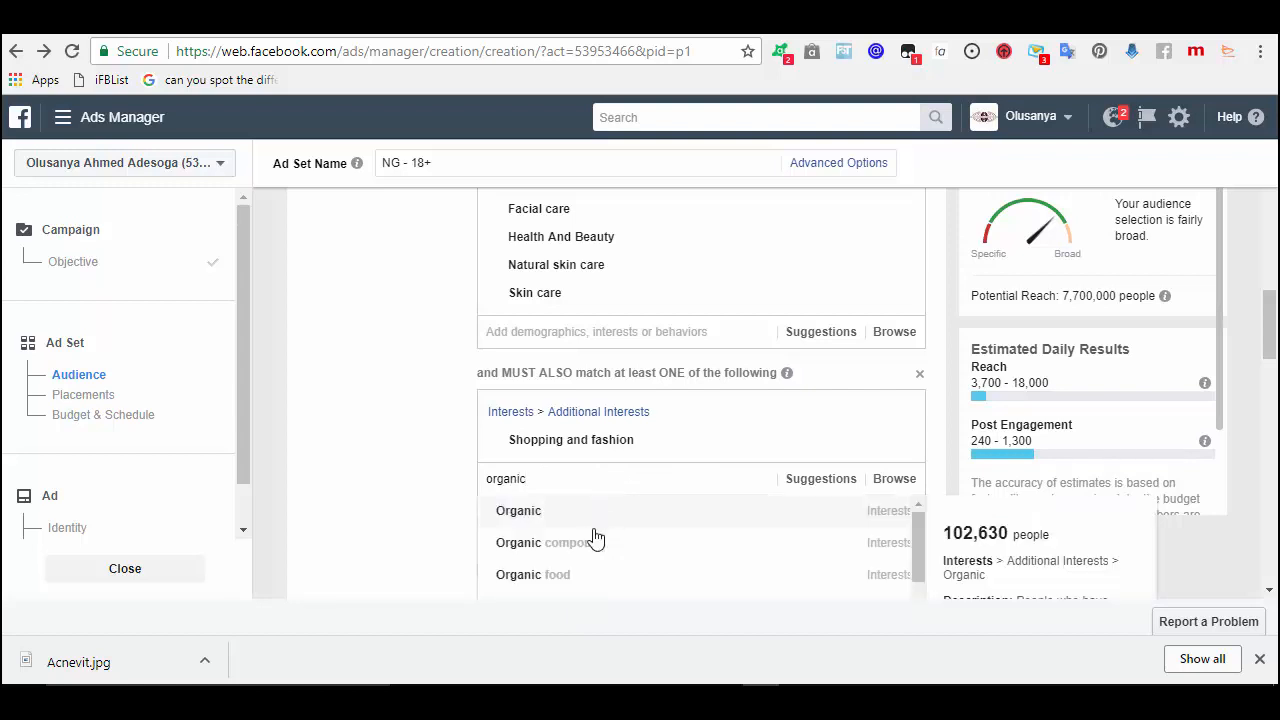
text( be)
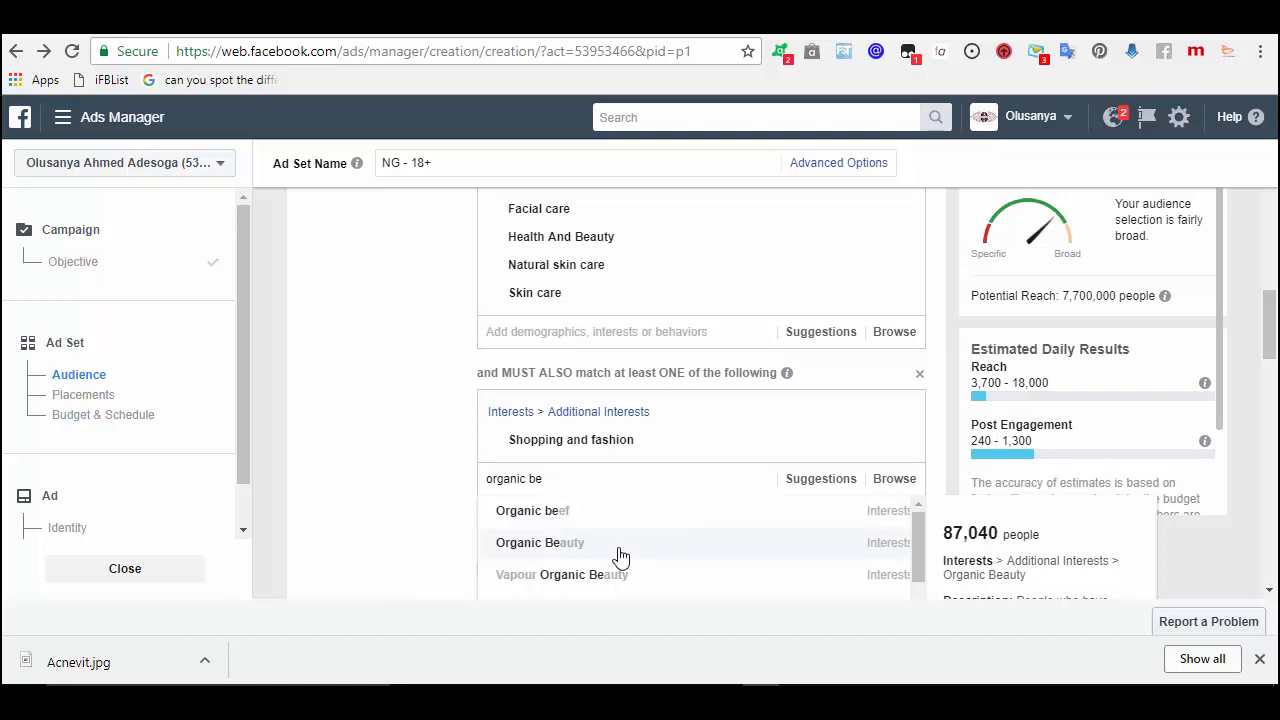
click(620, 544)
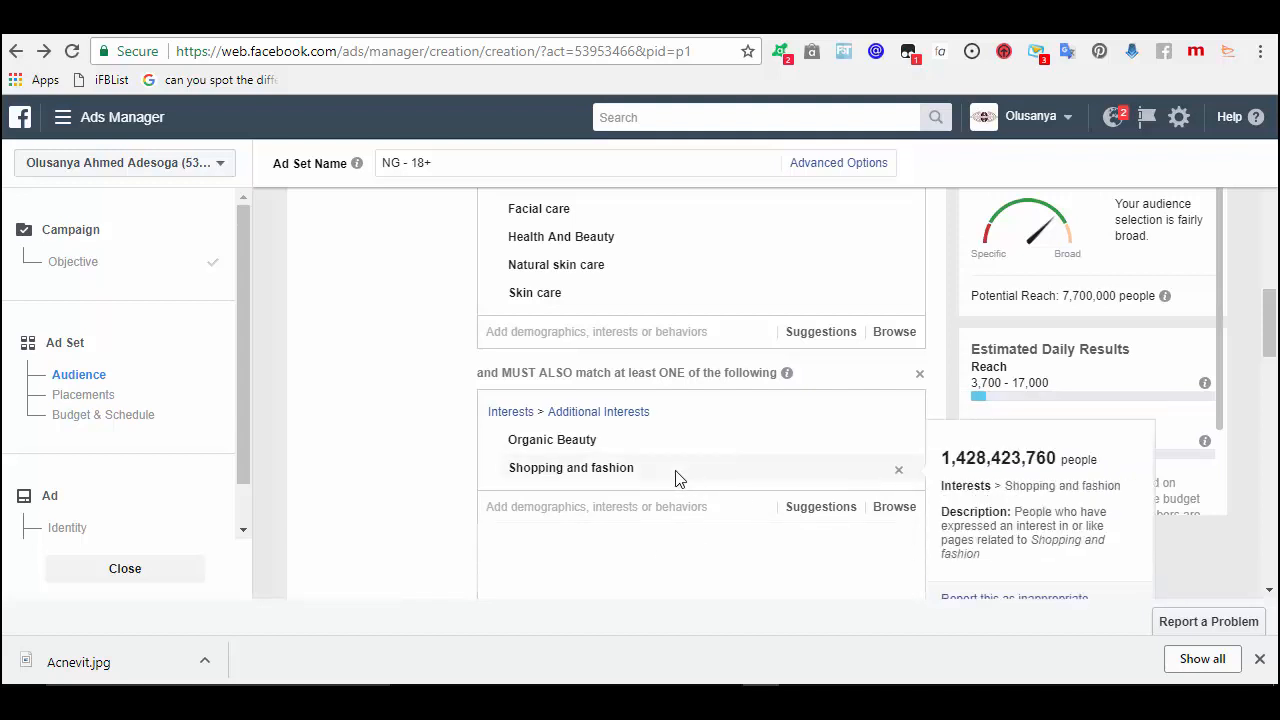
- Try Beauty salons from a 'beauty' search, then add Skin as another narrowing interest
text(be)
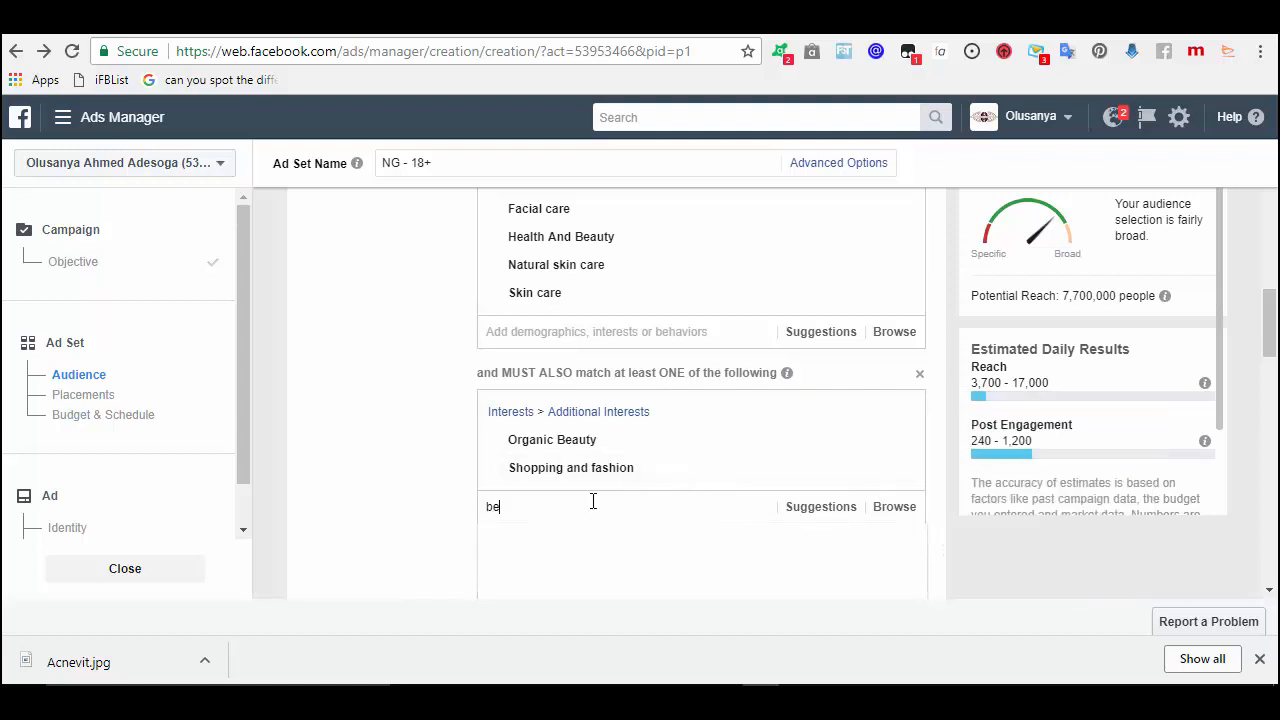
text(auty)
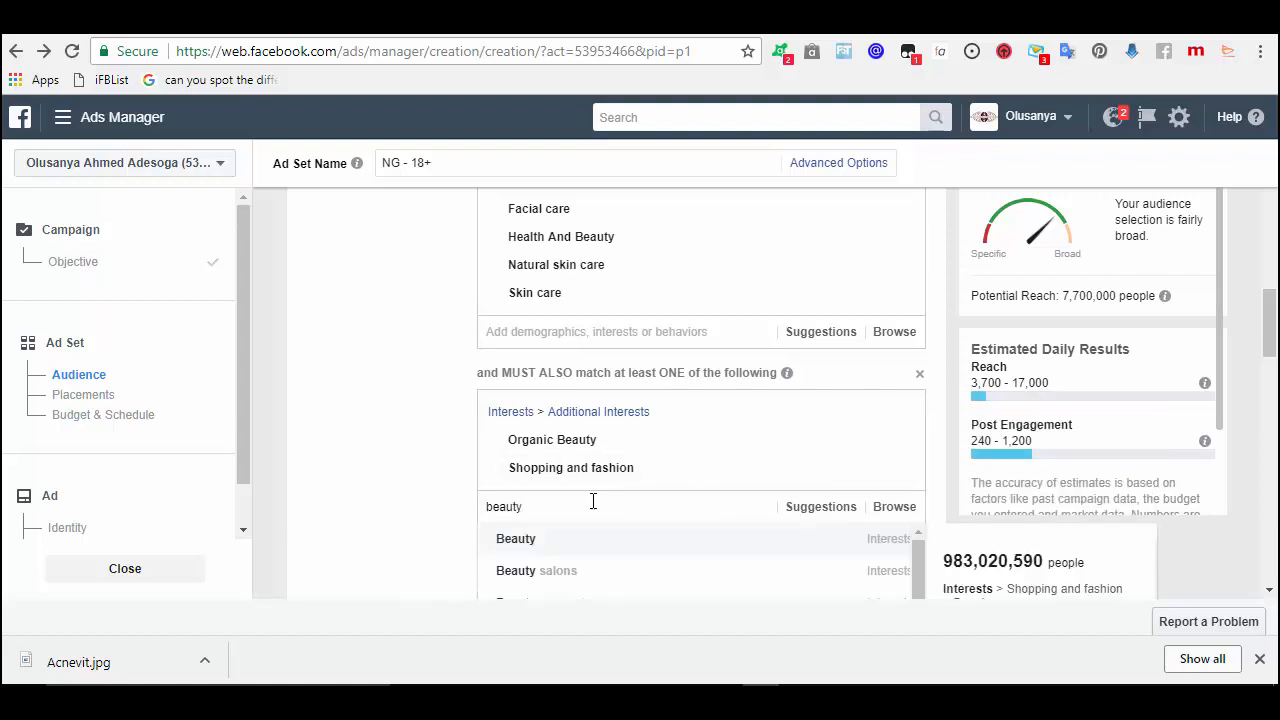
click(562, 573)
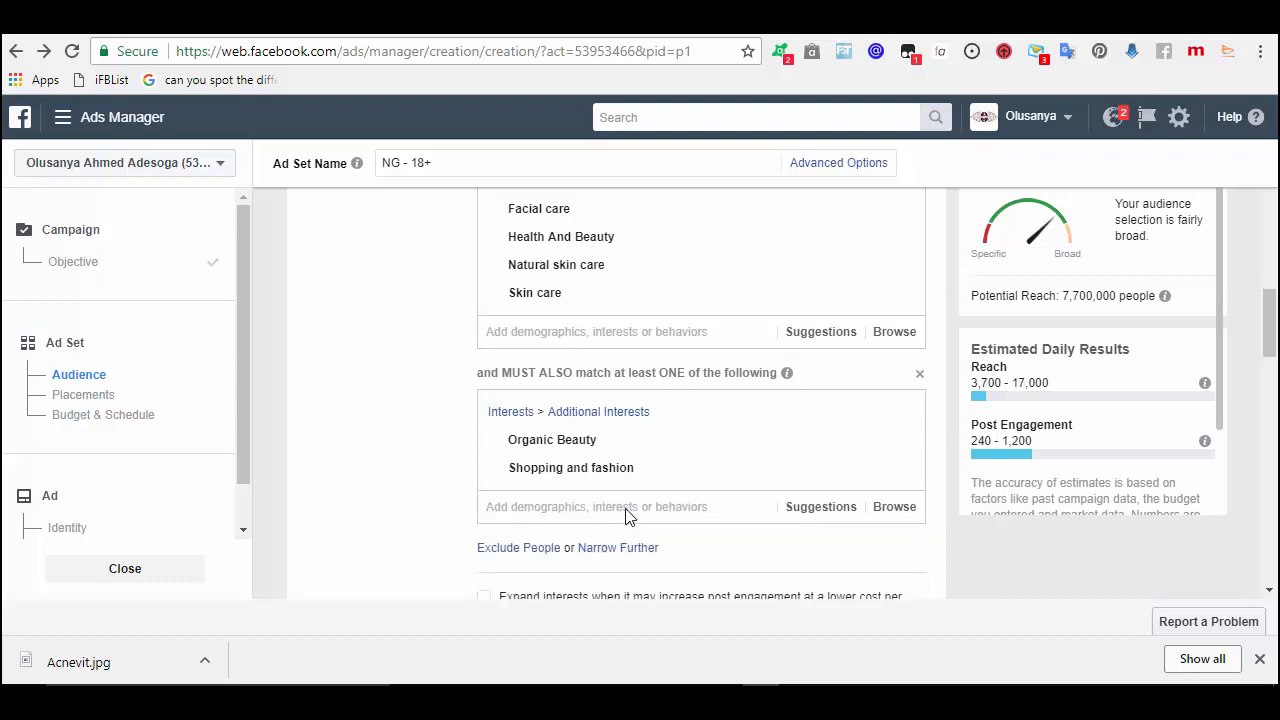
click(627, 508)
text(skin)
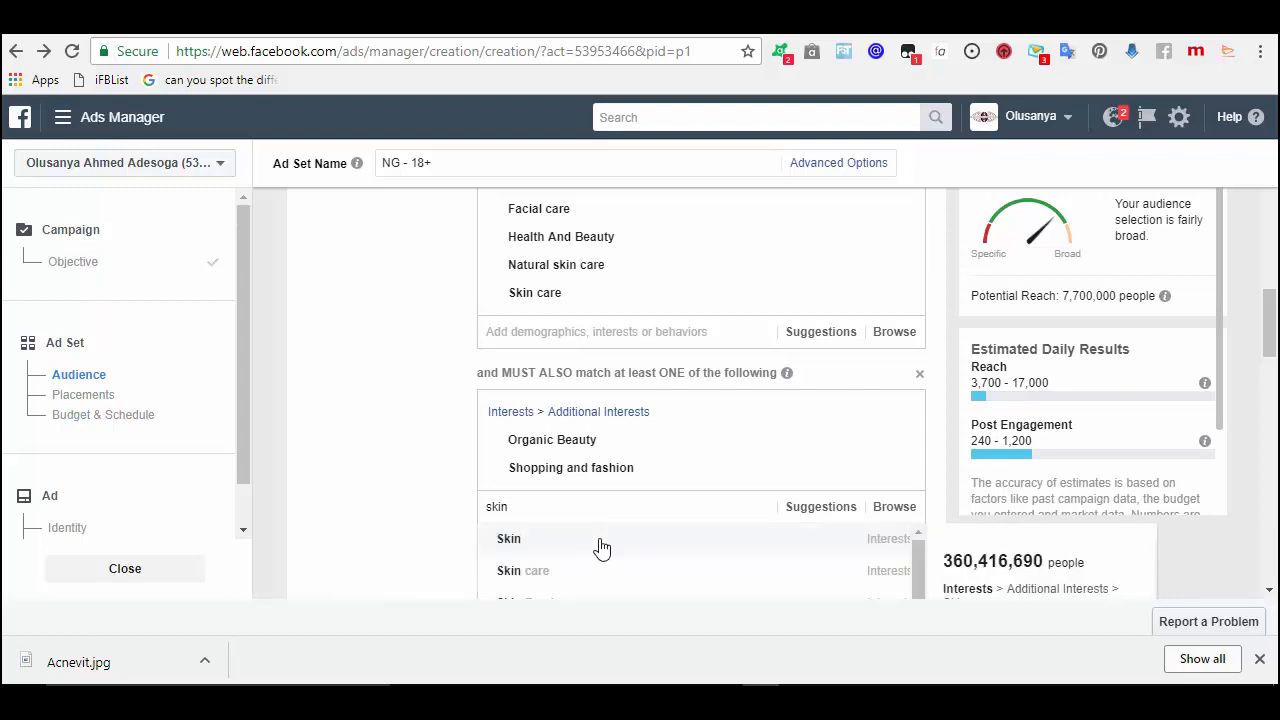
click(601, 545)
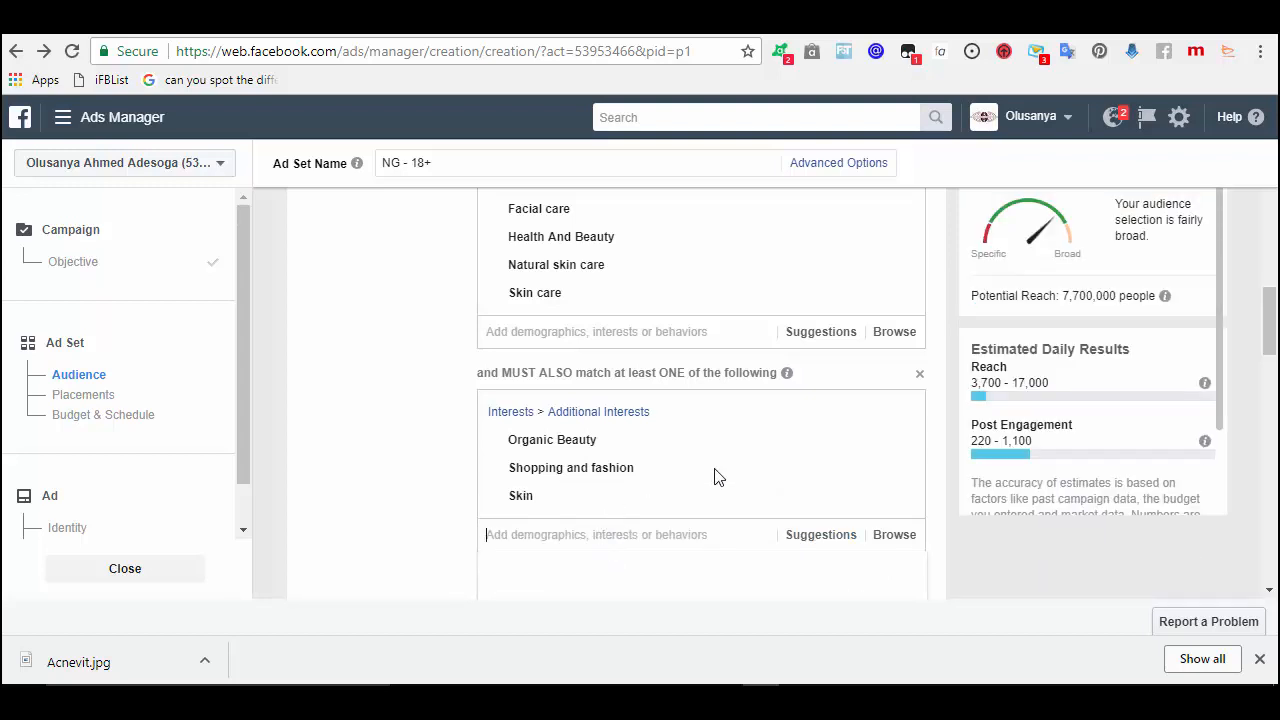
- Delete and re-add the narrowing group, add Natural Beauty from 'natural beaut', then remove it
click(920, 377)
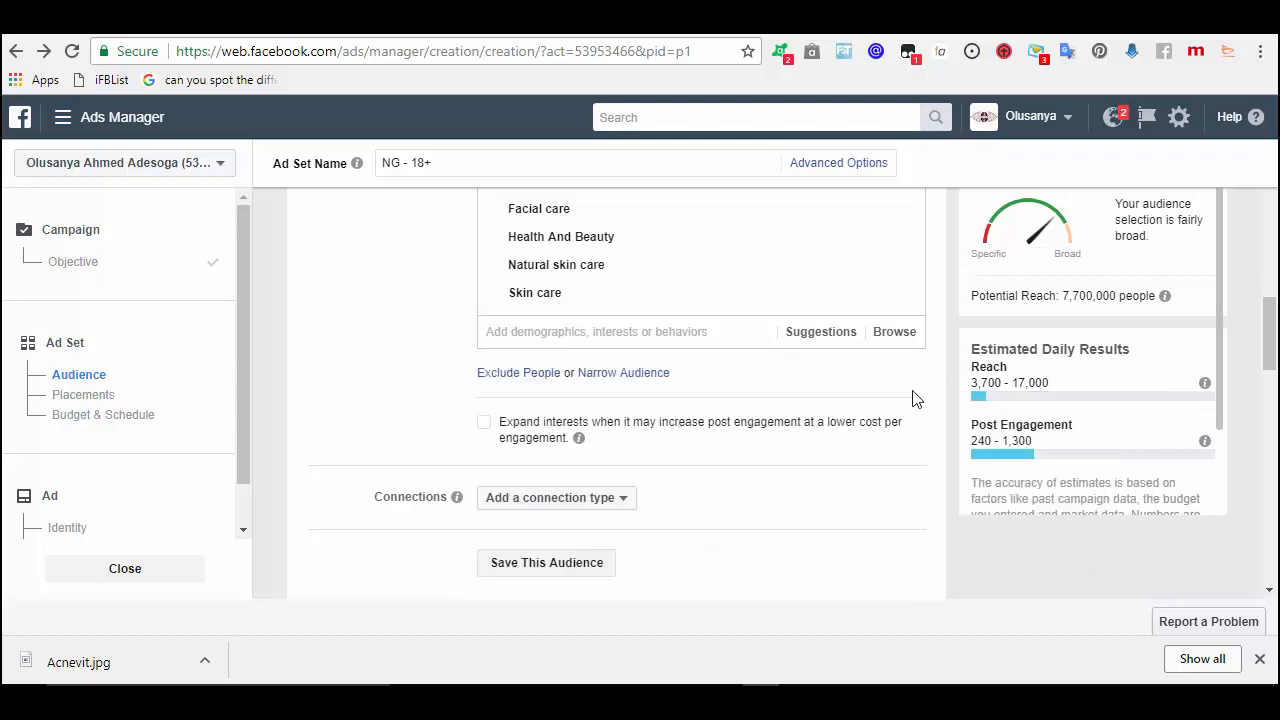
click(642, 374)
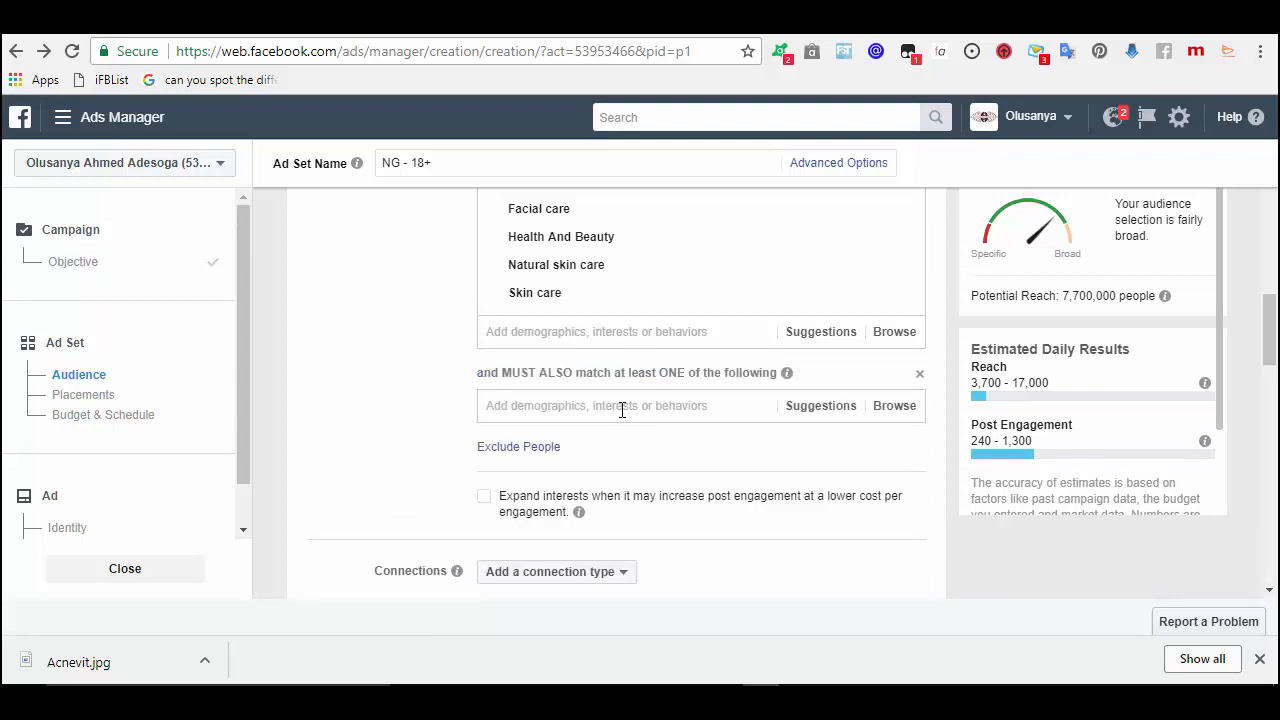
click(622, 407)
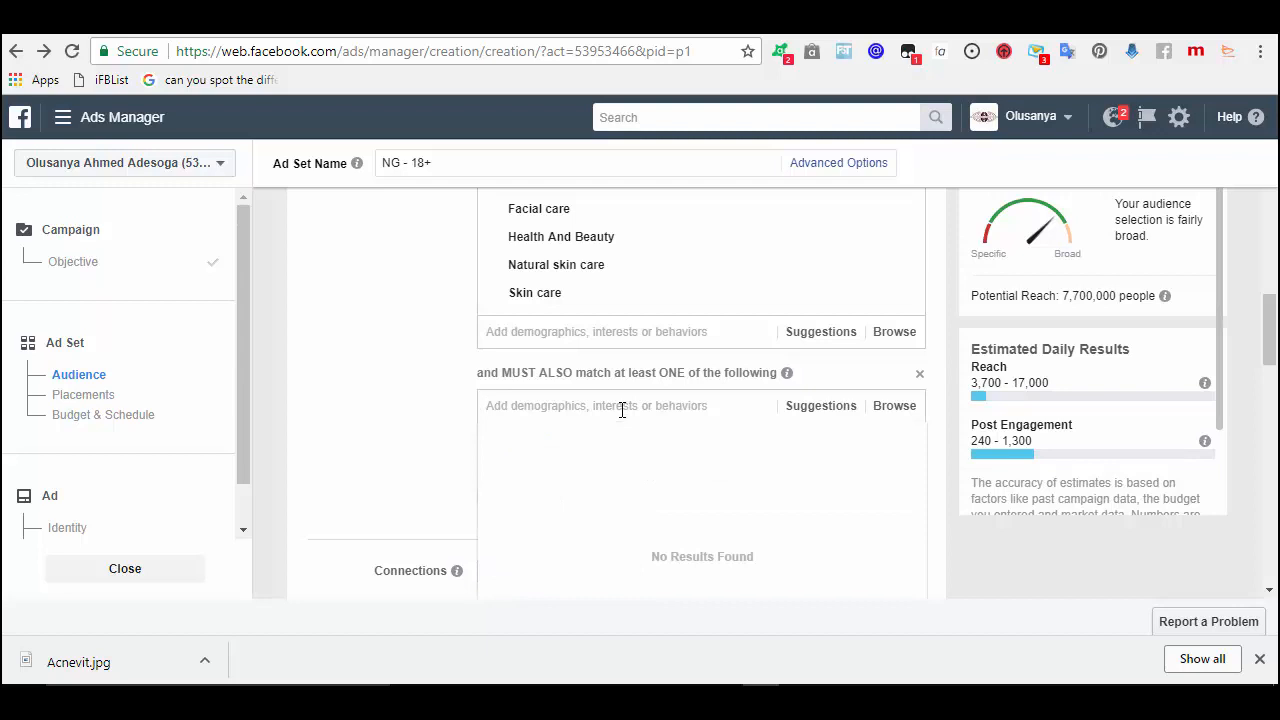
text(n)
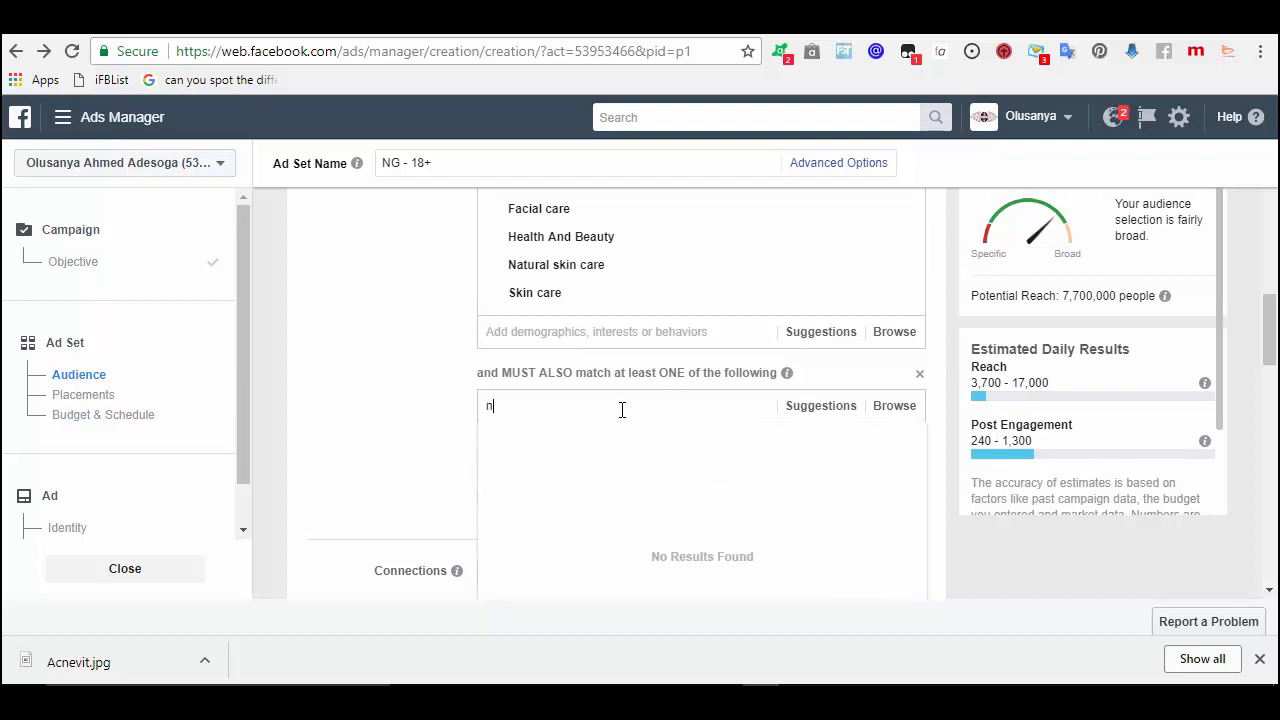
text(atural)
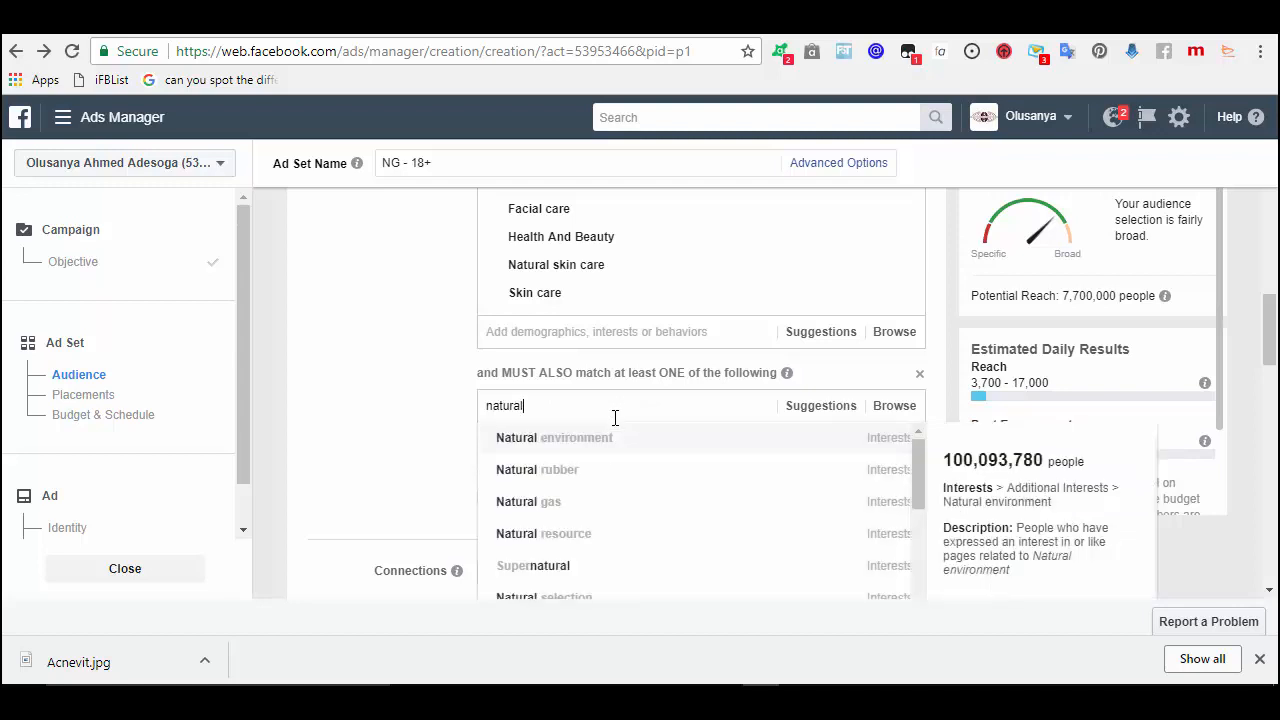
text( b)
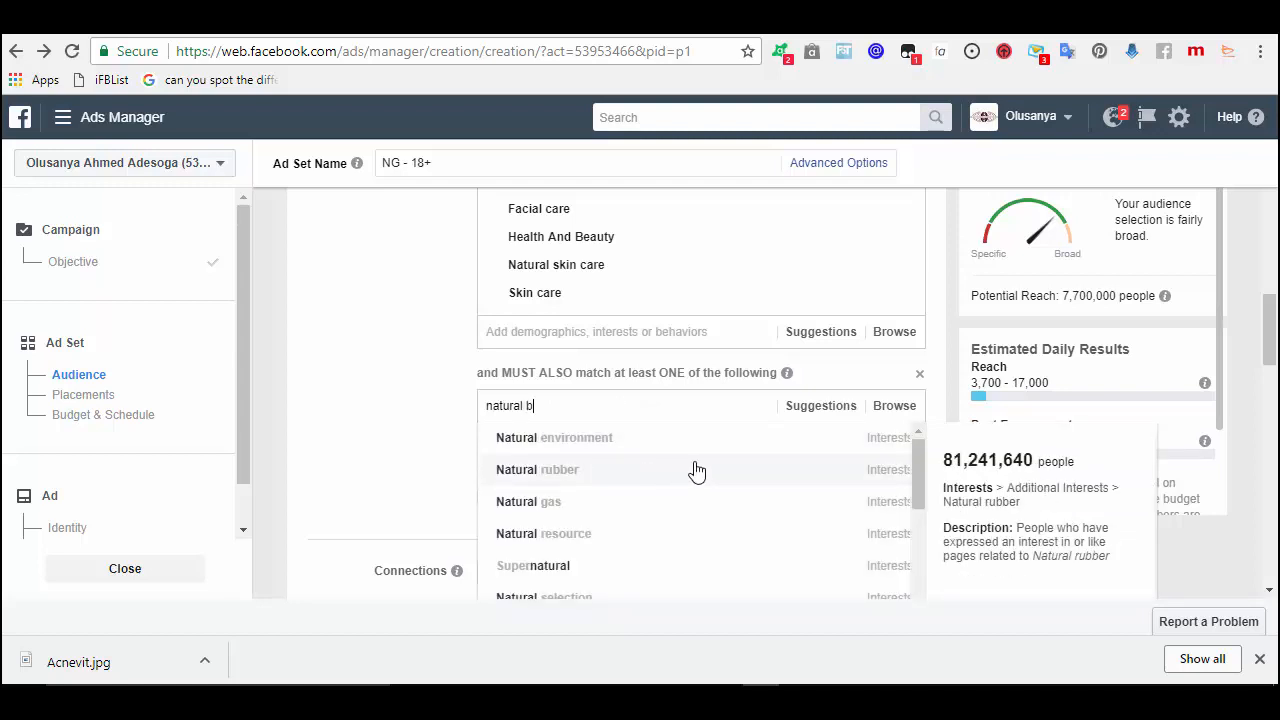
text(eaut)
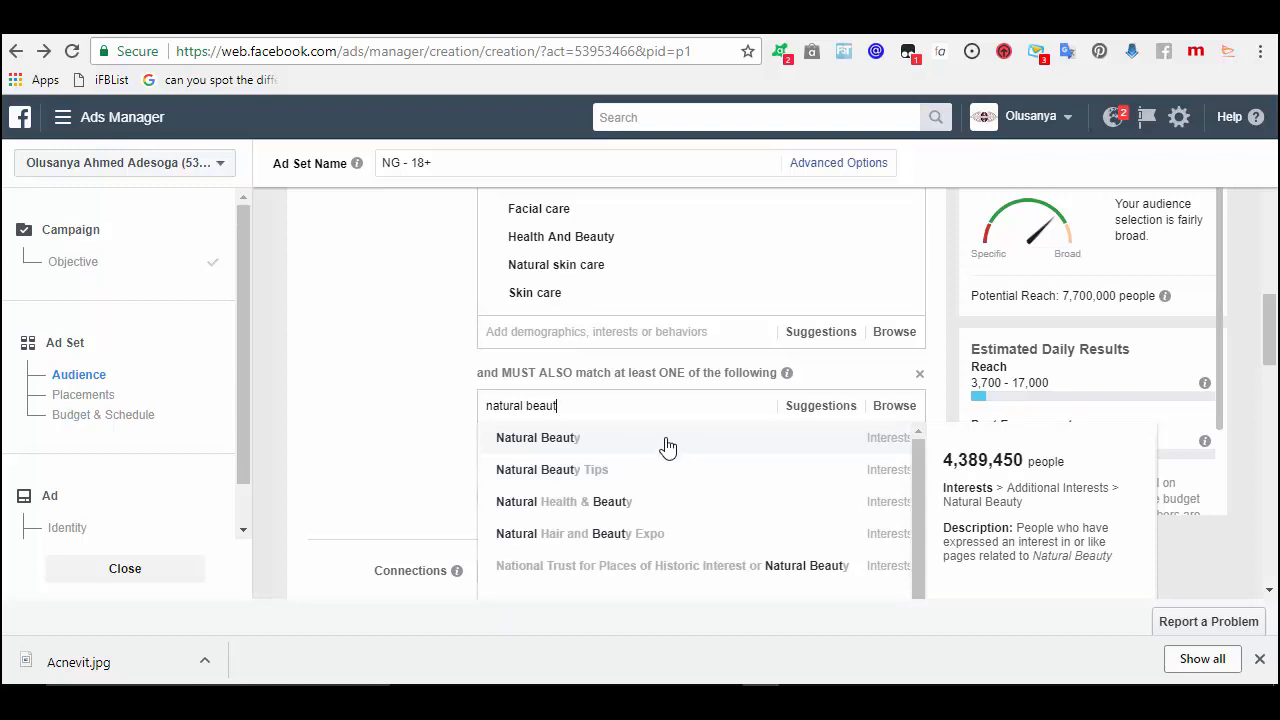
click(668, 446)
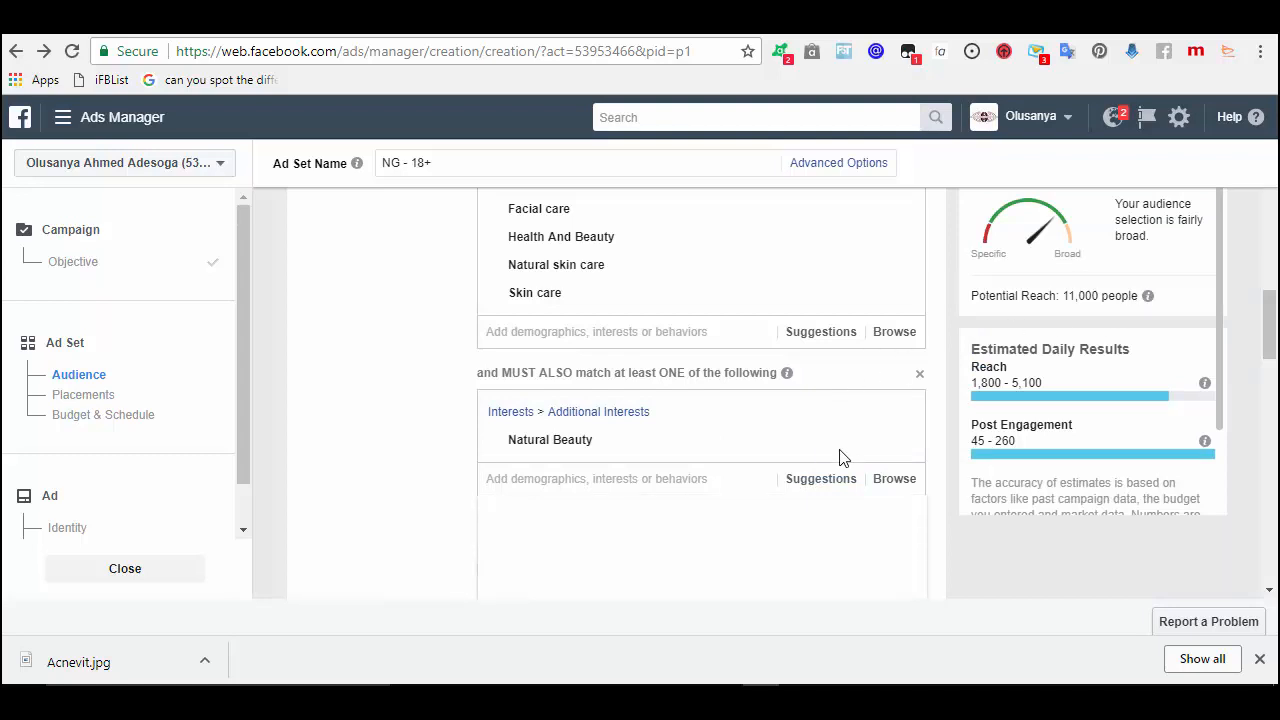
mouse_move(897, 443)
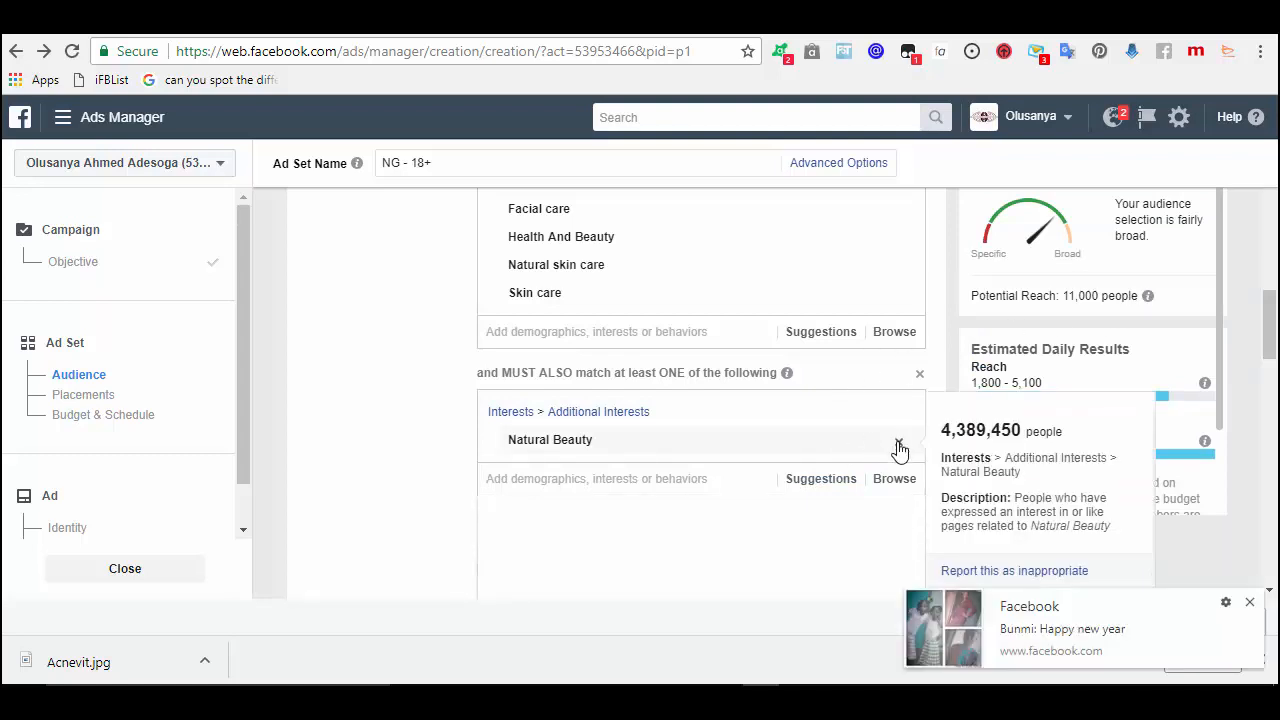
click(899, 446)
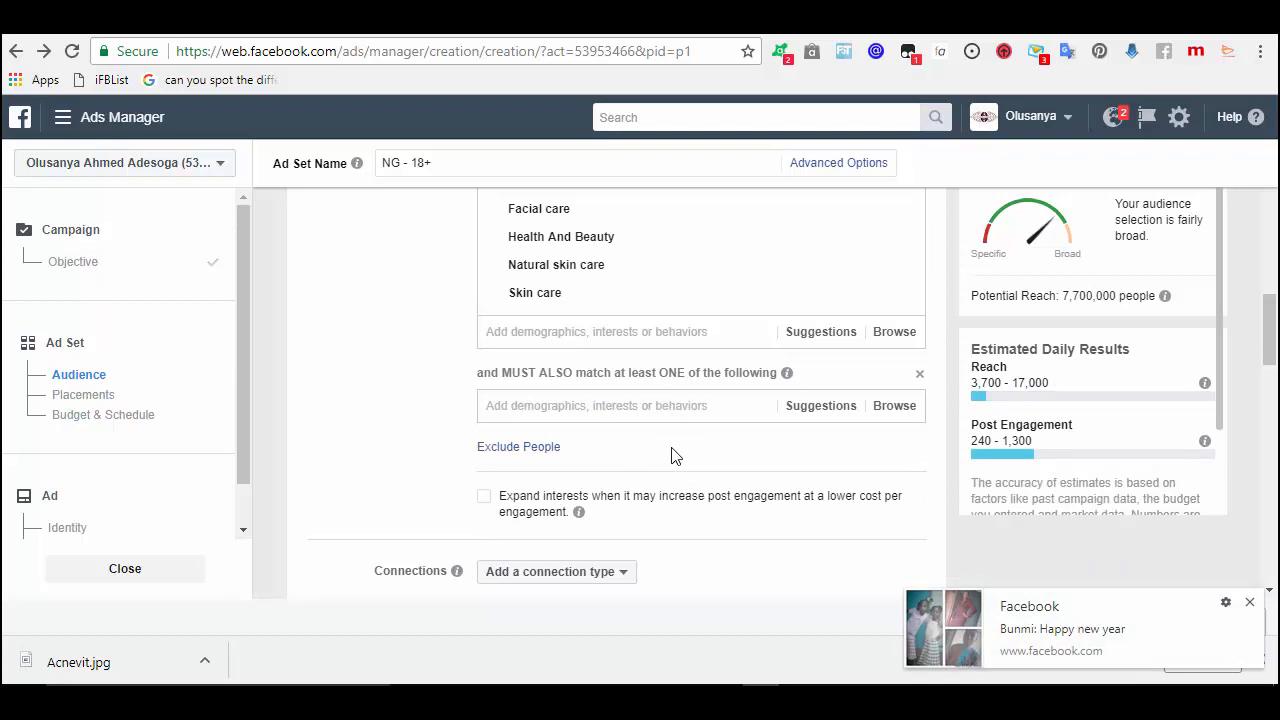
- After trying 'natural skin' and 'ski', search 'facia' and add Facial as the narrowing interest
click(618, 407)
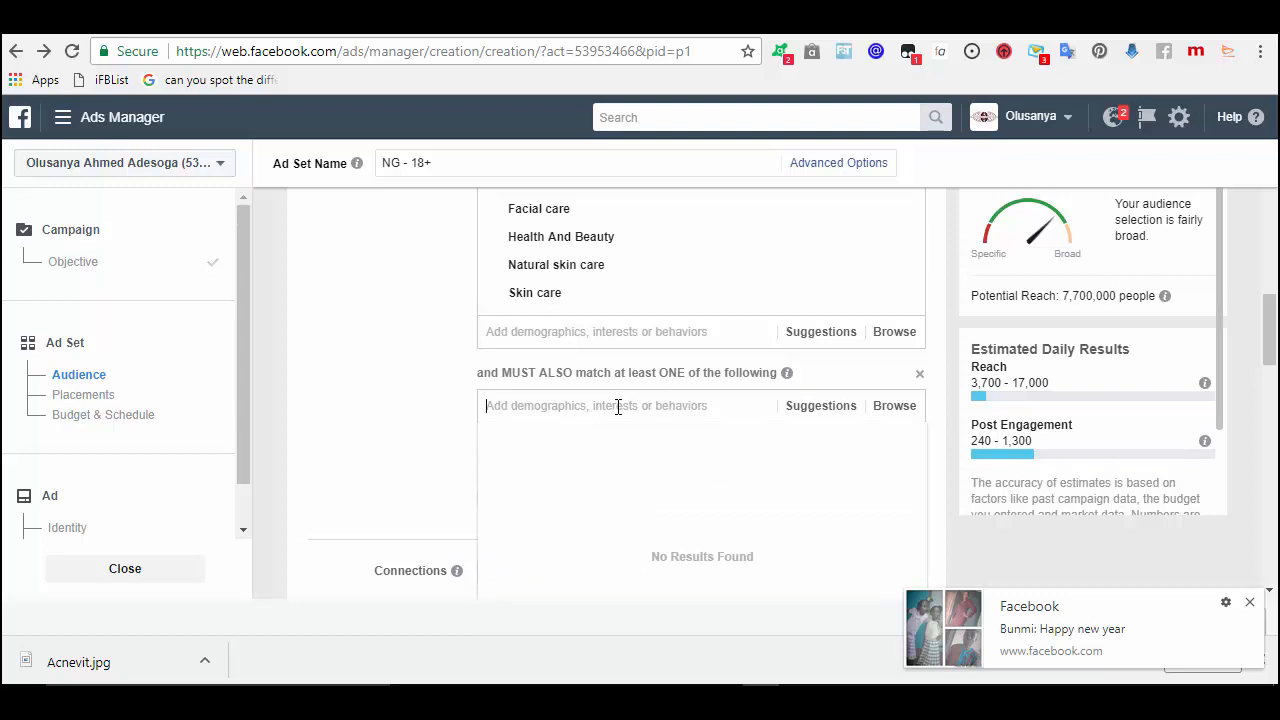
text(nat)
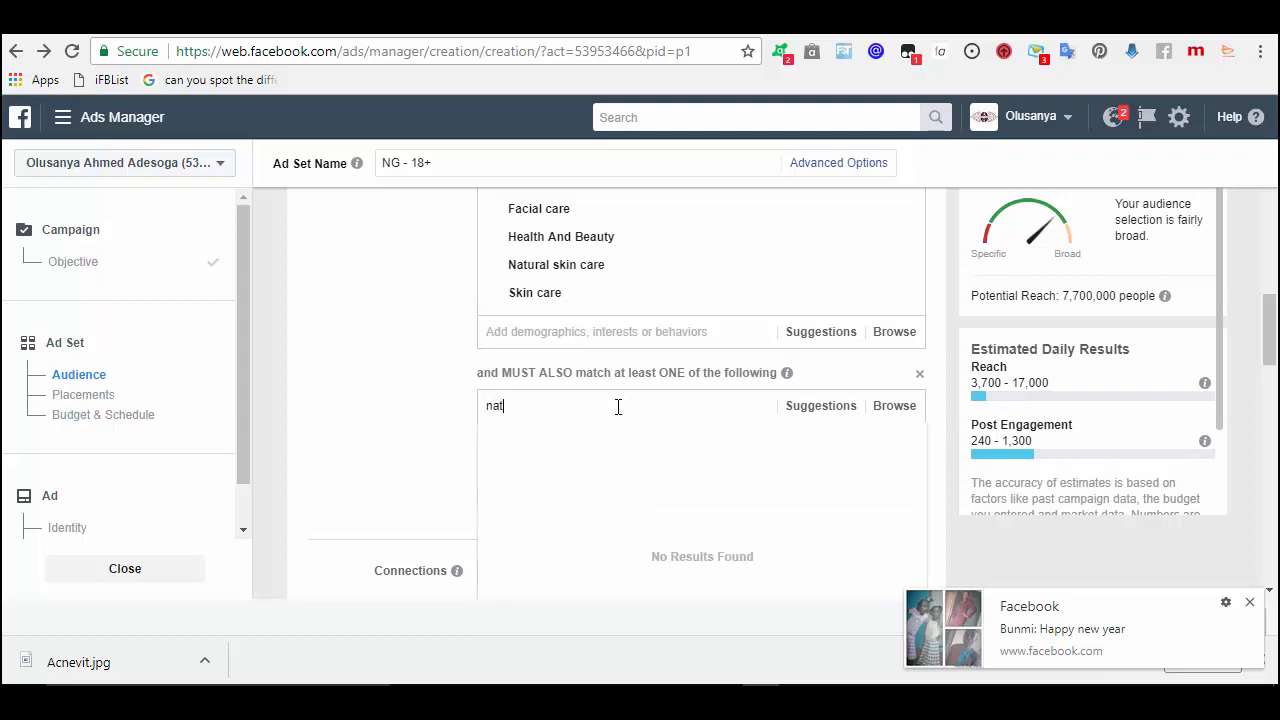
text(u)
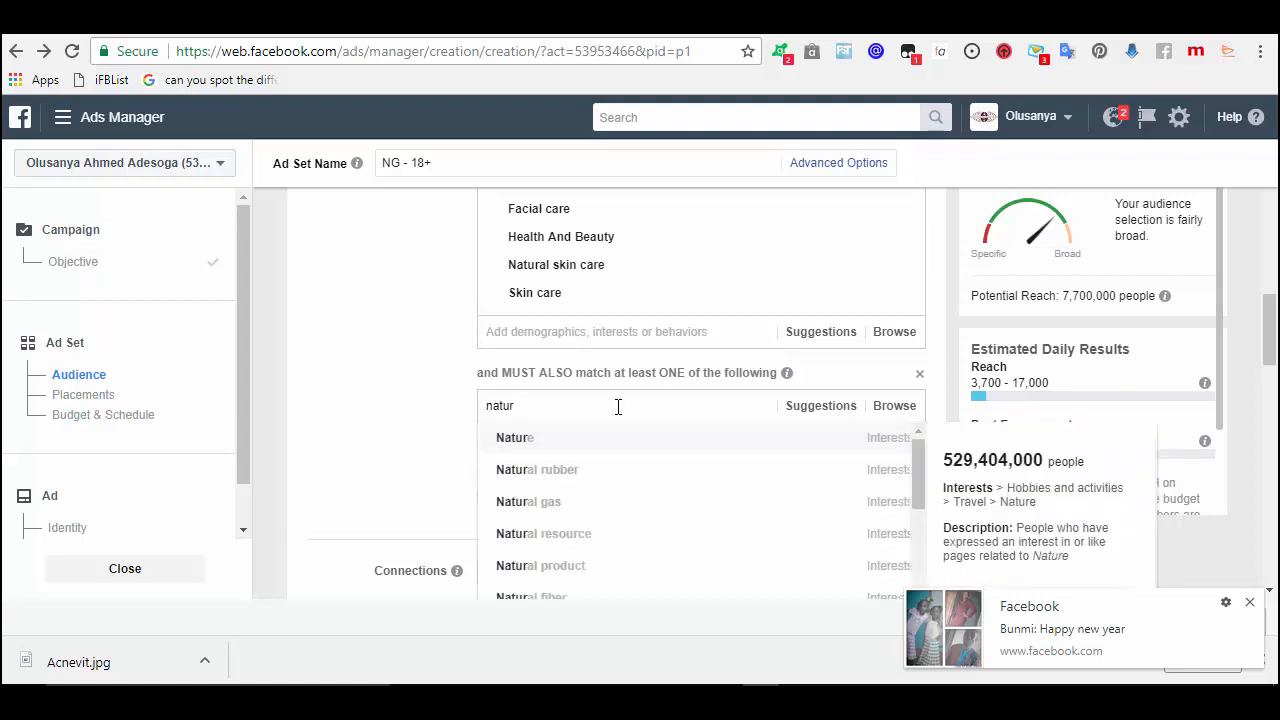
text(ral)
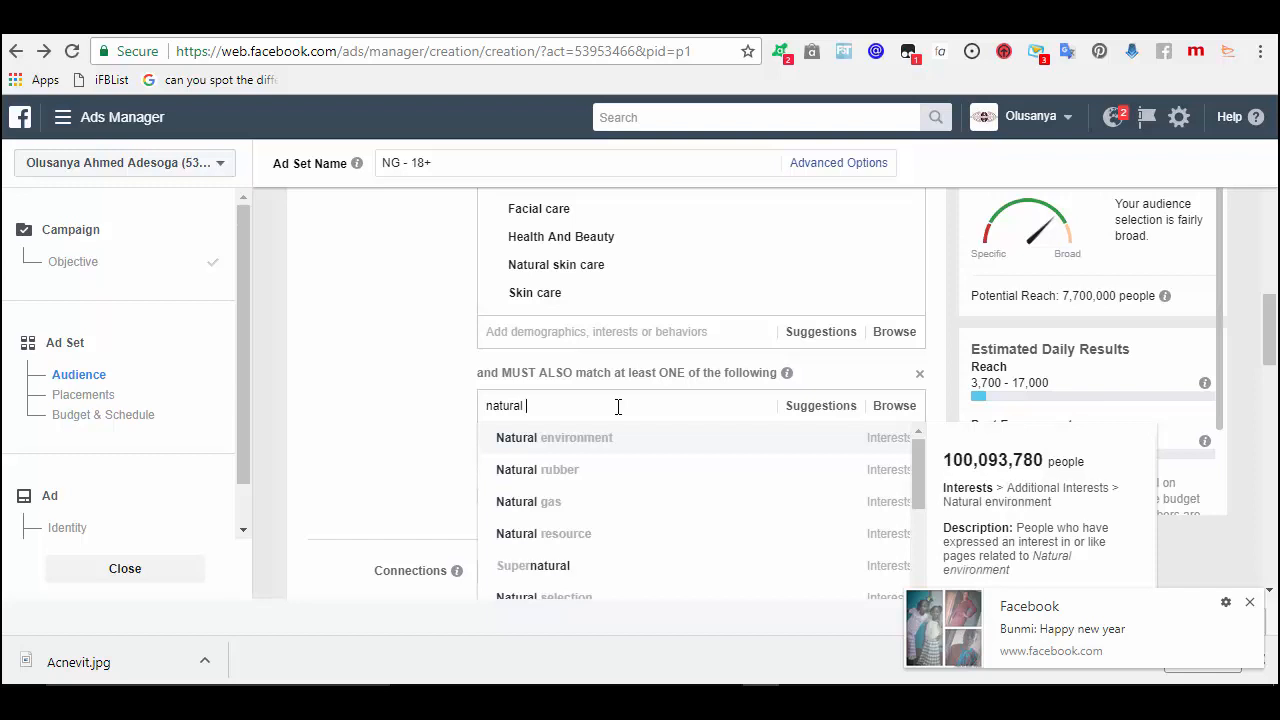
text( skin)
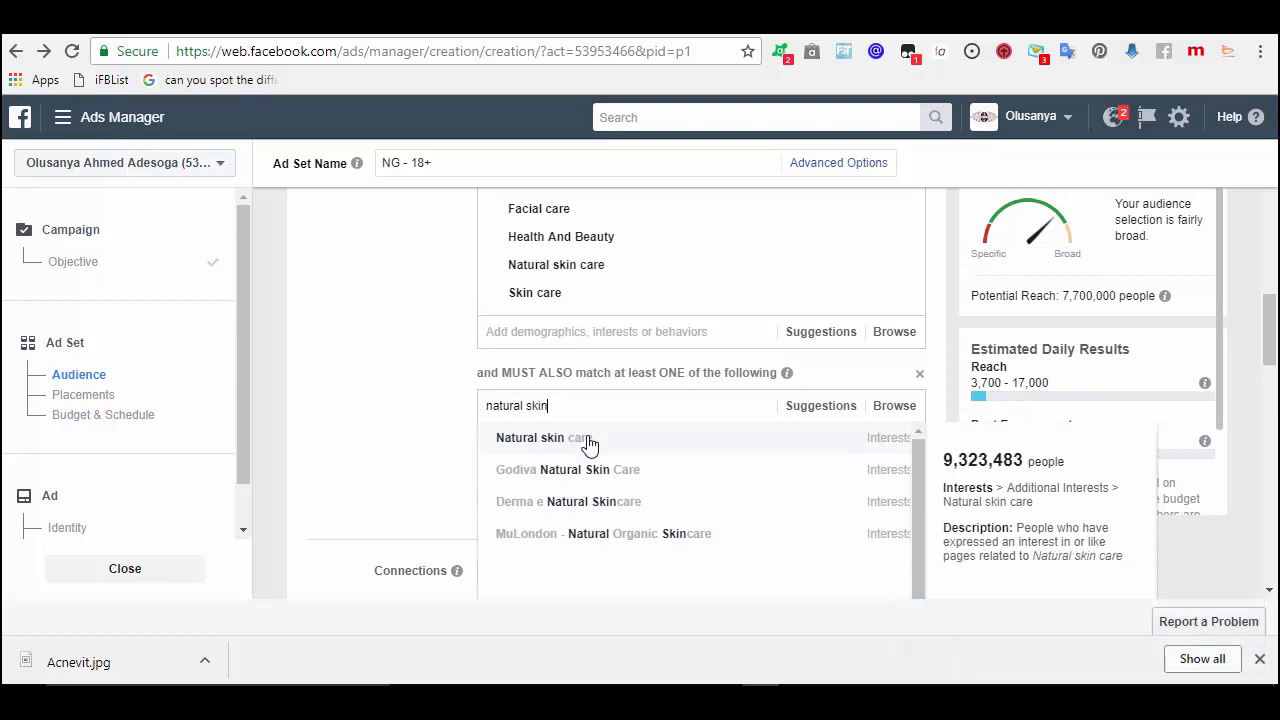
key(BackSpace)
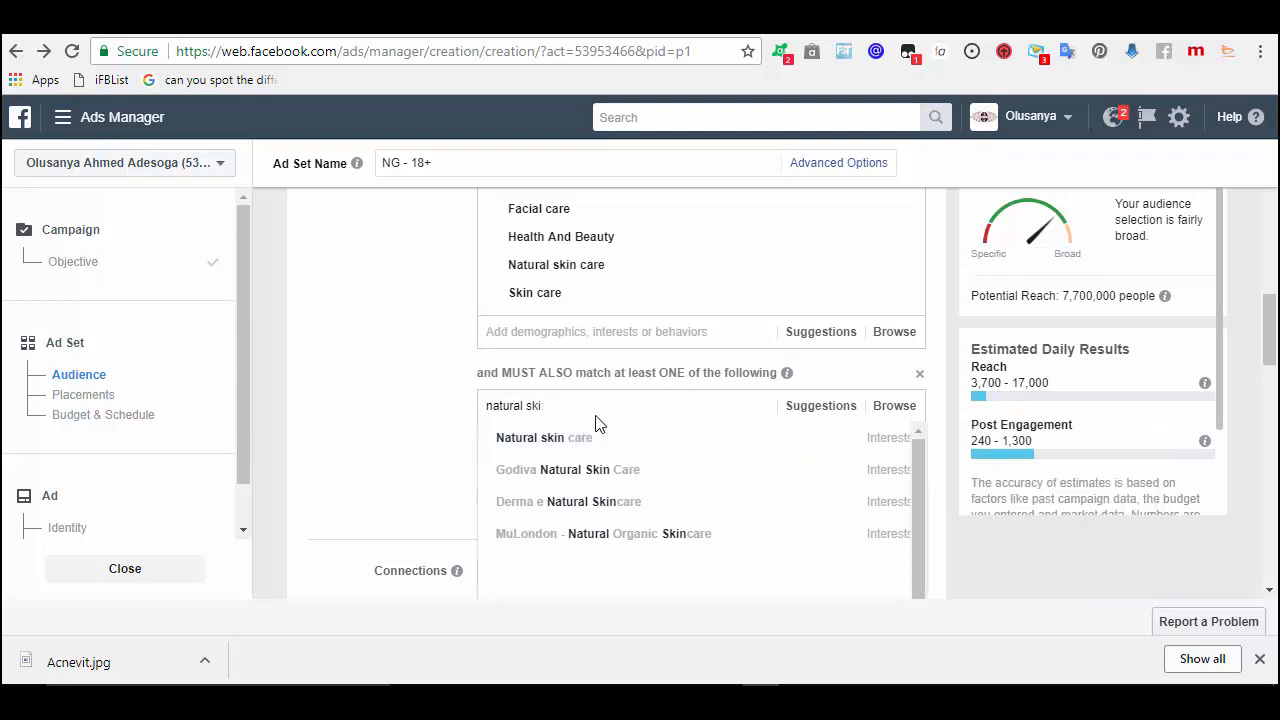
key(BackSpace)
key(BackSpace)
key(BackSpace)
key(BackSpace)
key(BackSpace)
key(BackSpace)
key(BackSpace)
key(BackSpace)
key(BackSpace)
key(BackSpace)
key(BackSpace)
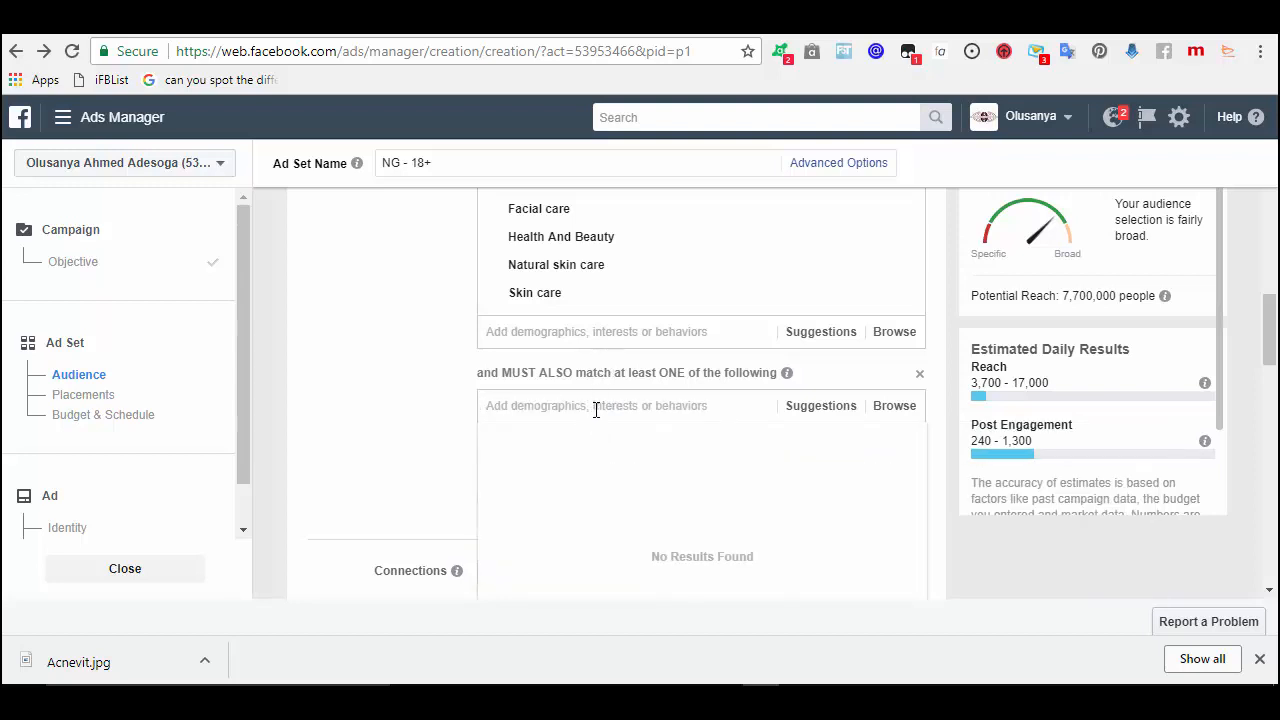
text(ski)
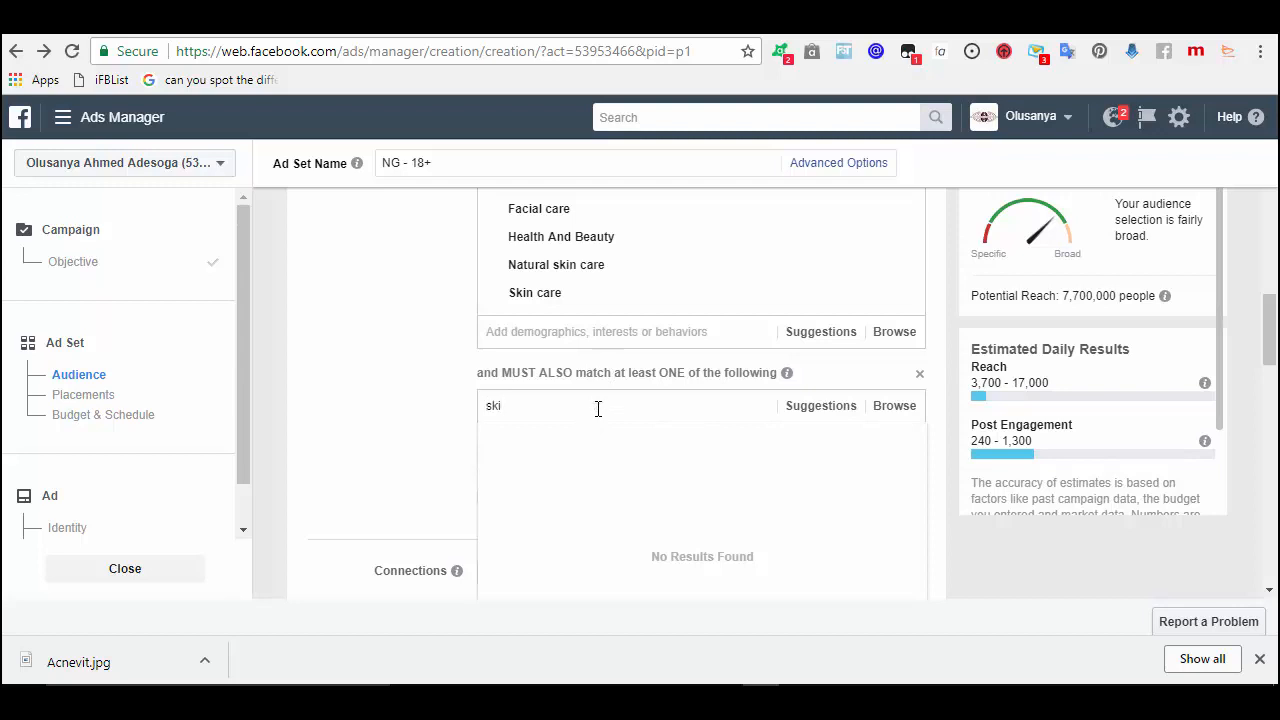
key(BackSpace)
key(BackSpace)
key(BackSpace)
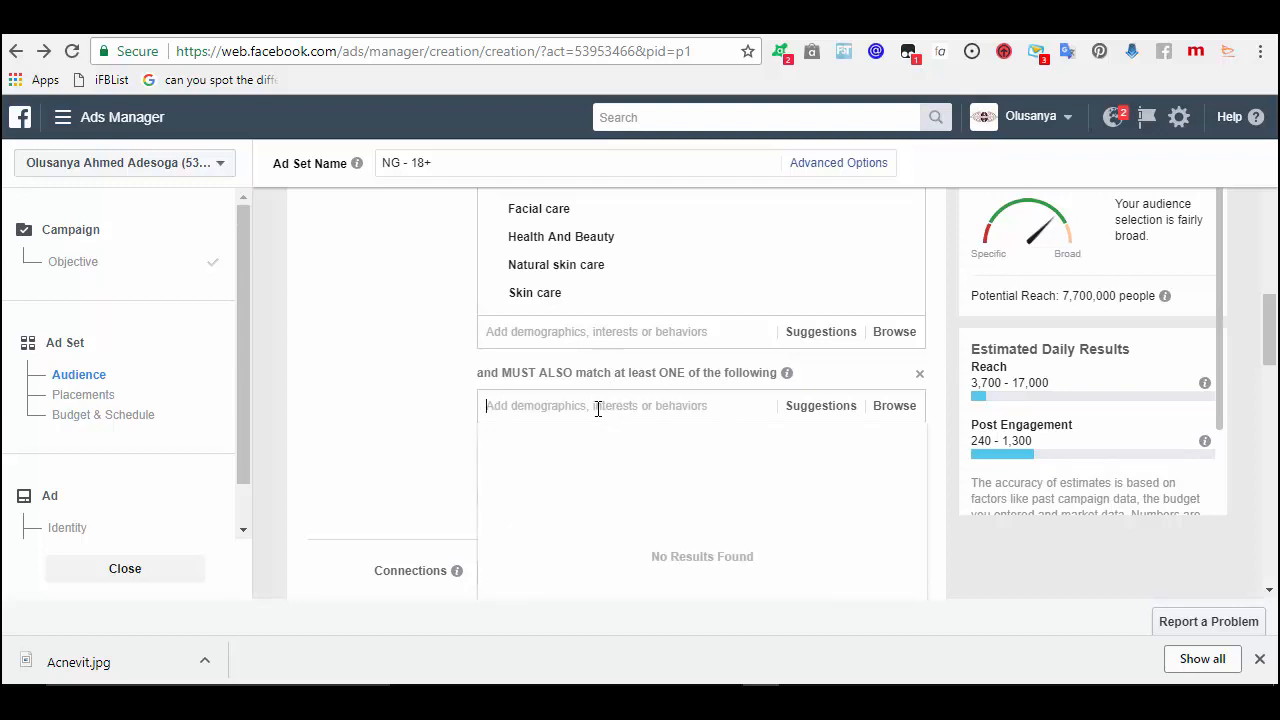
text(facia)
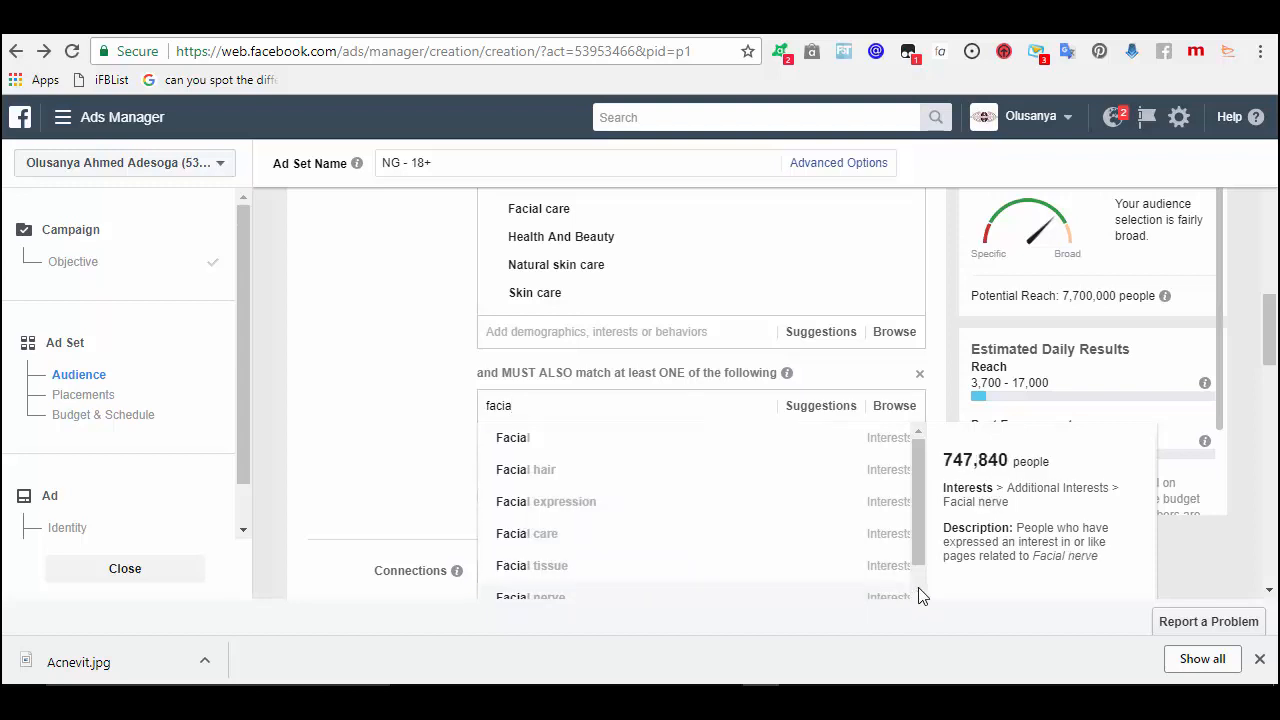
click(790, 449)
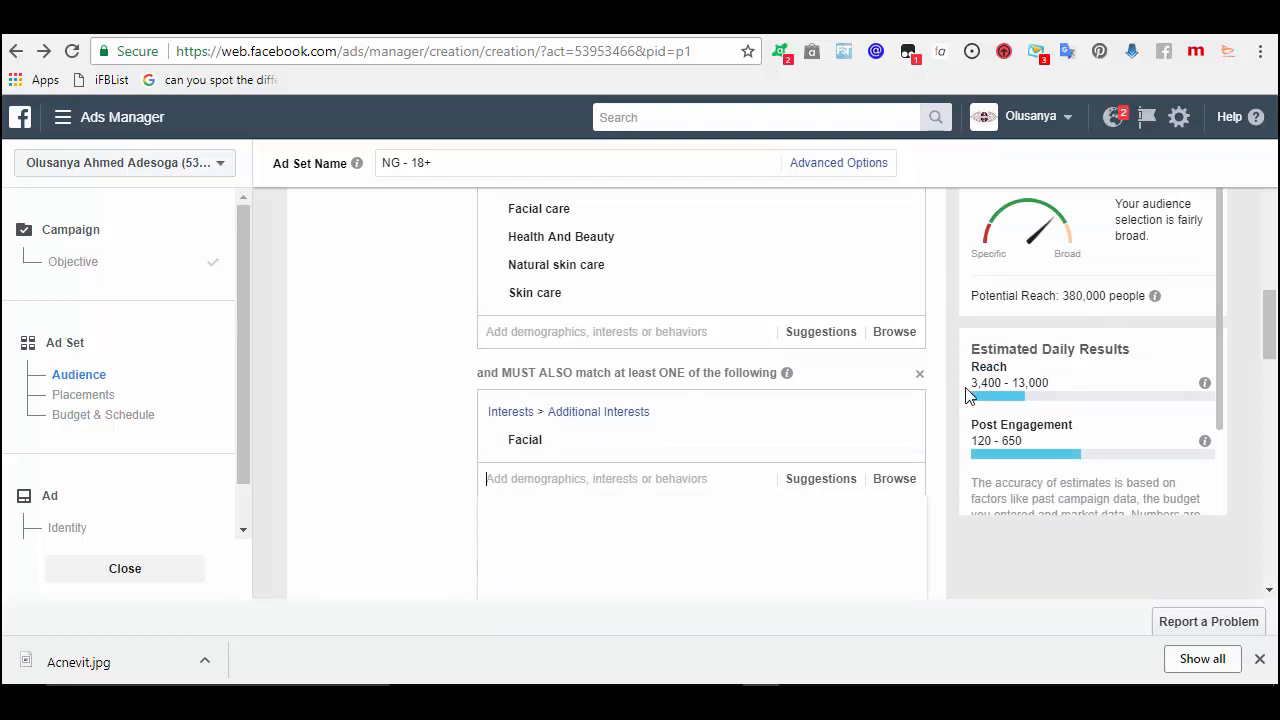
- Search 'natural bea' in the included interests and add Natural Beauty
click(704, 335)
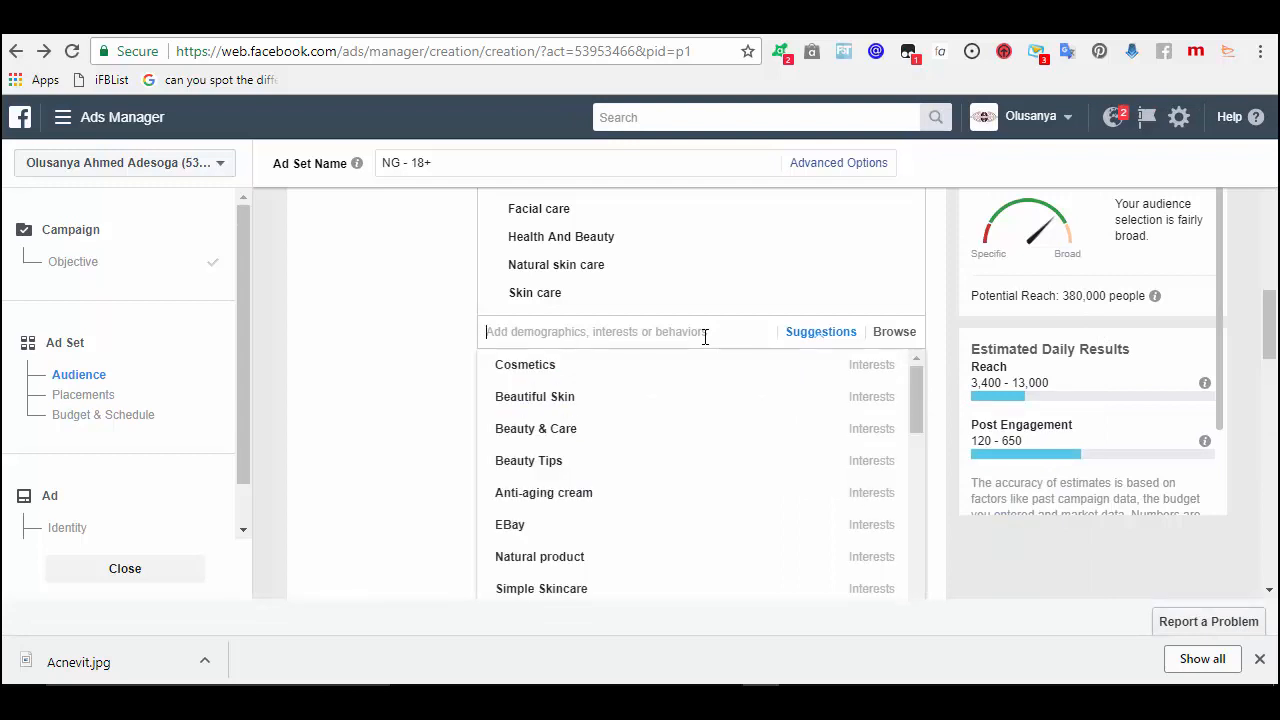
text(natur)
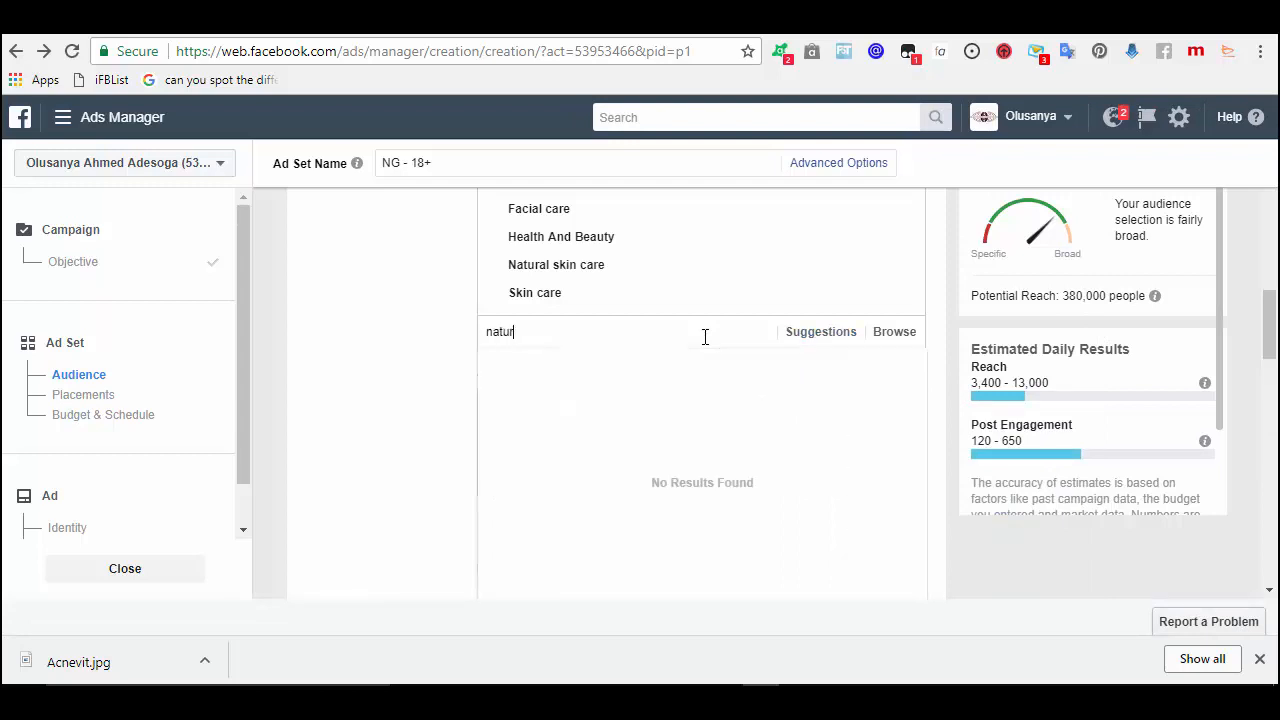
text(a)
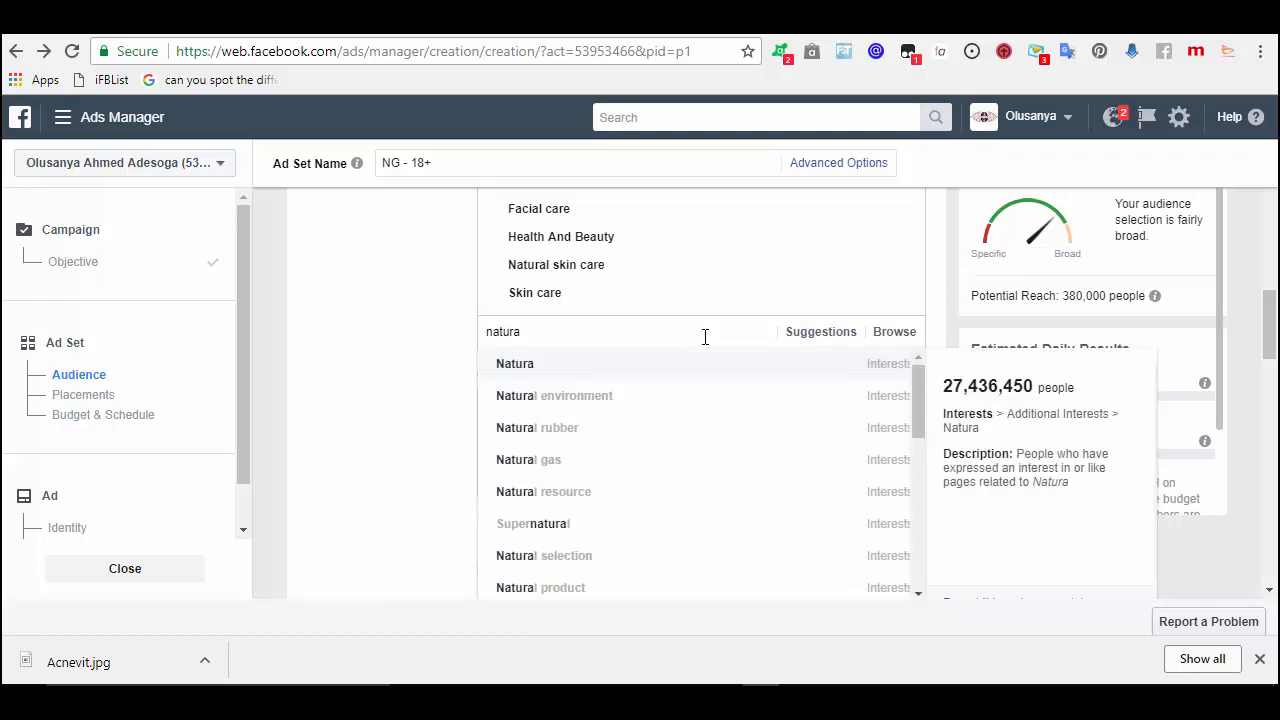
text(l)
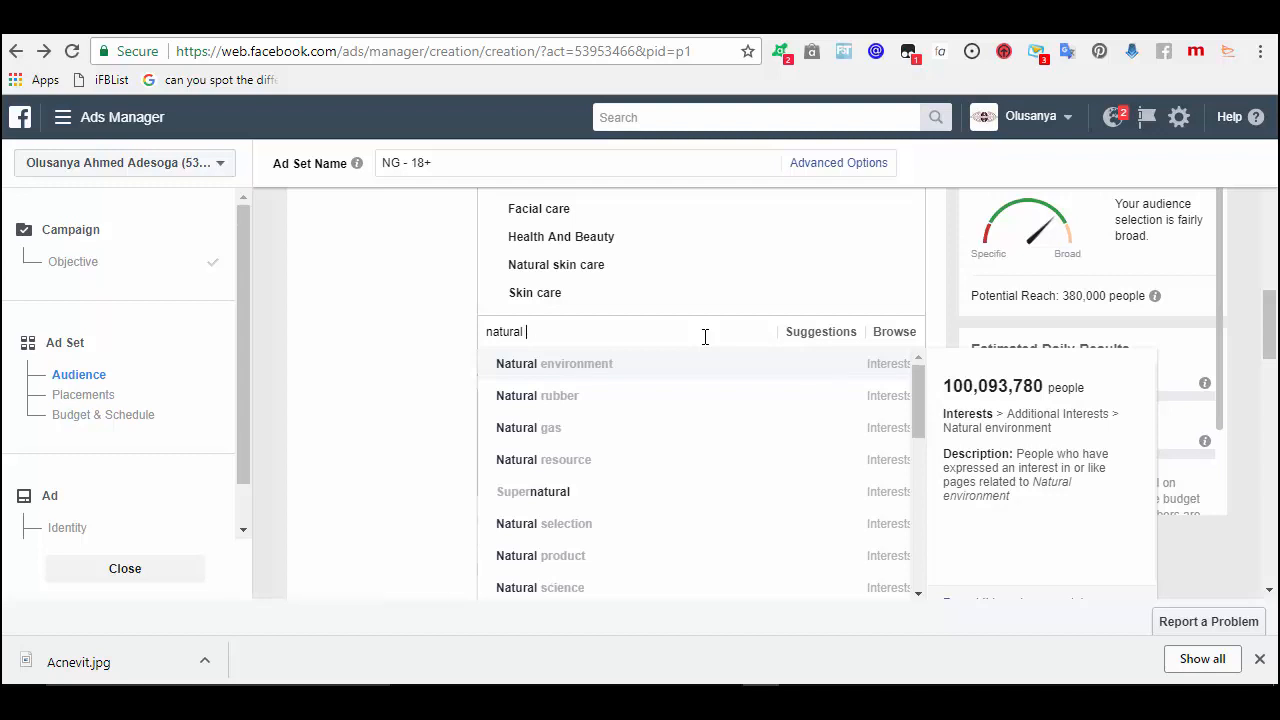
text( skin)
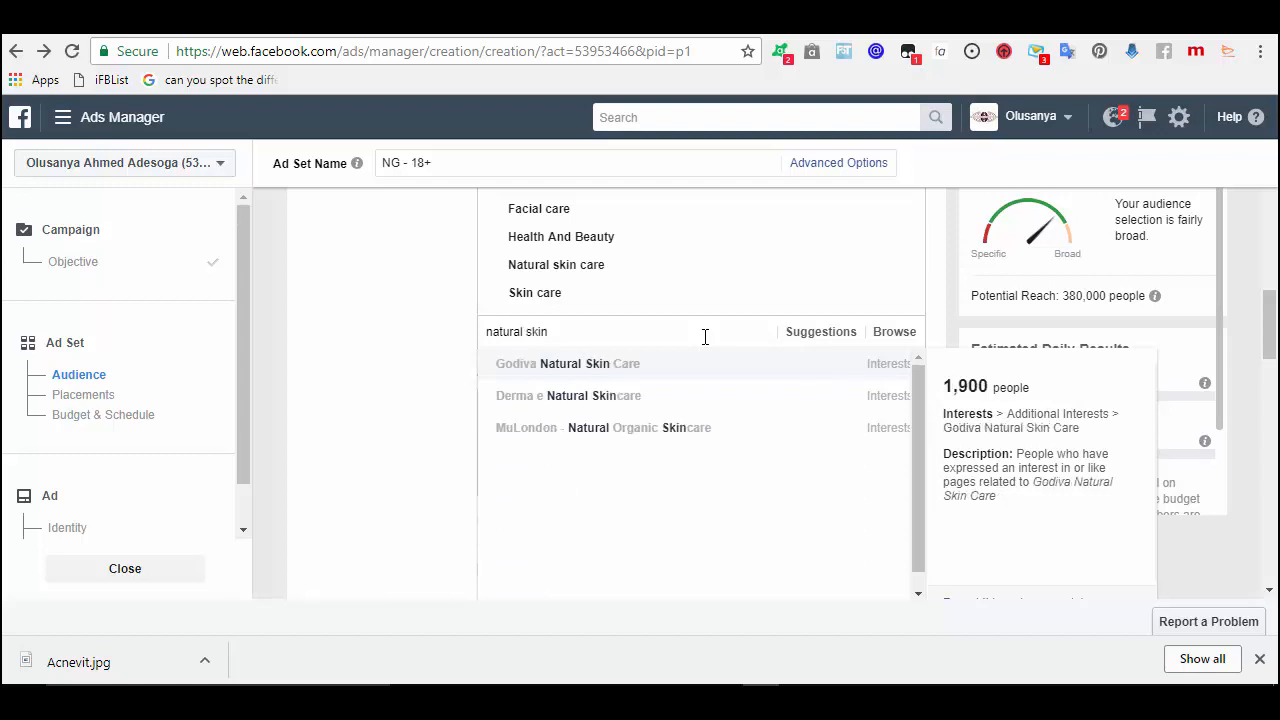
key(BackSpace)
key(BackSpace)
key(BackSpace)
key(BackSpace)
text(bea)
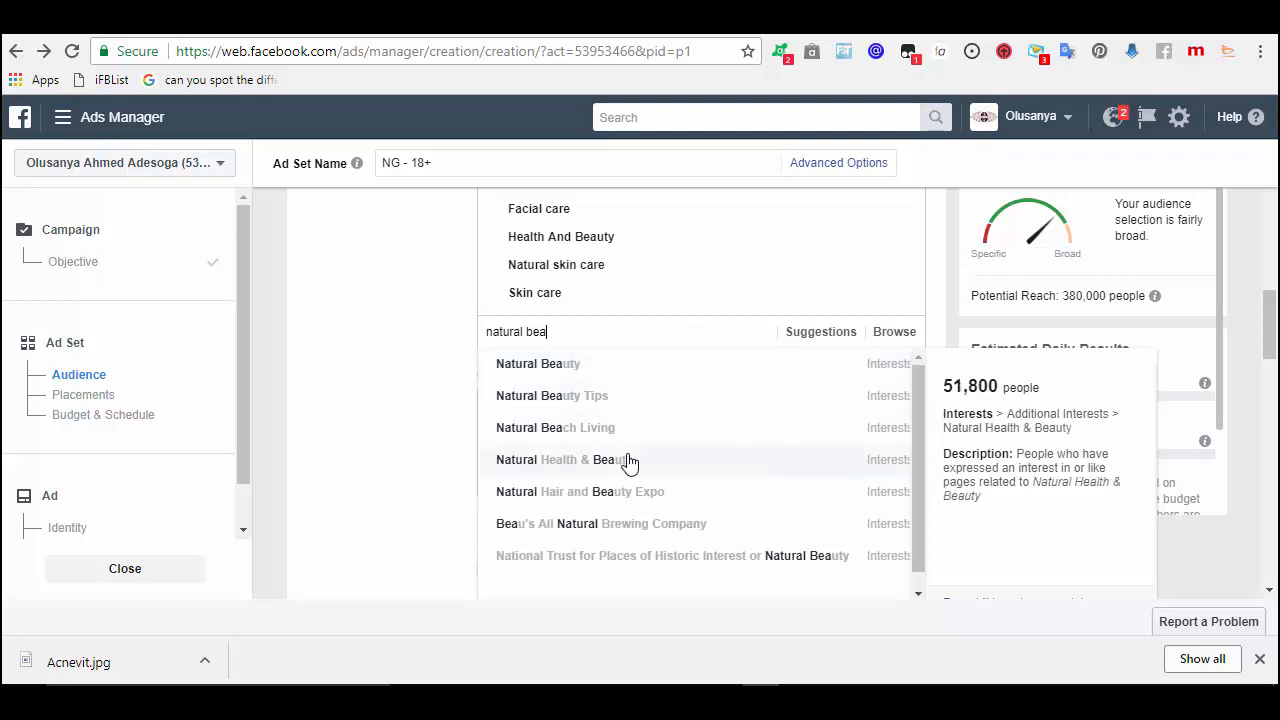
click(637, 362)
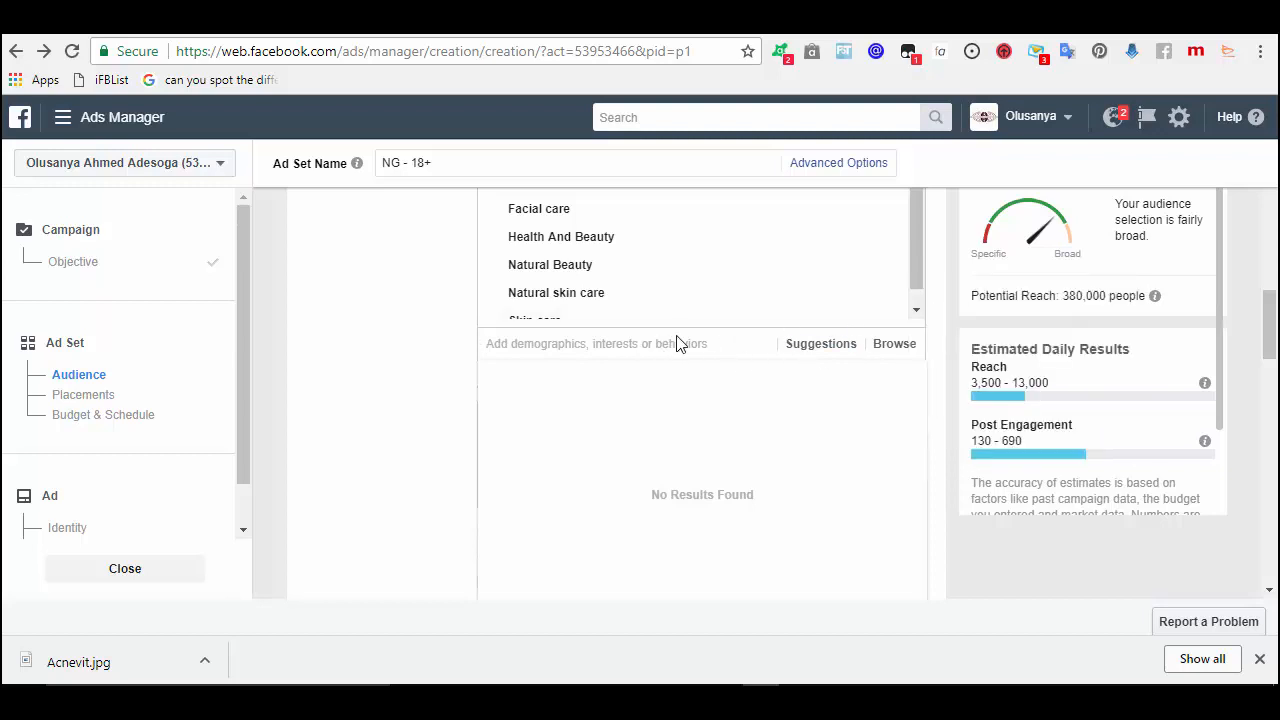
- Browse the suggestions for 'beauty', then replace the search text with 'skin'
text(beauty)
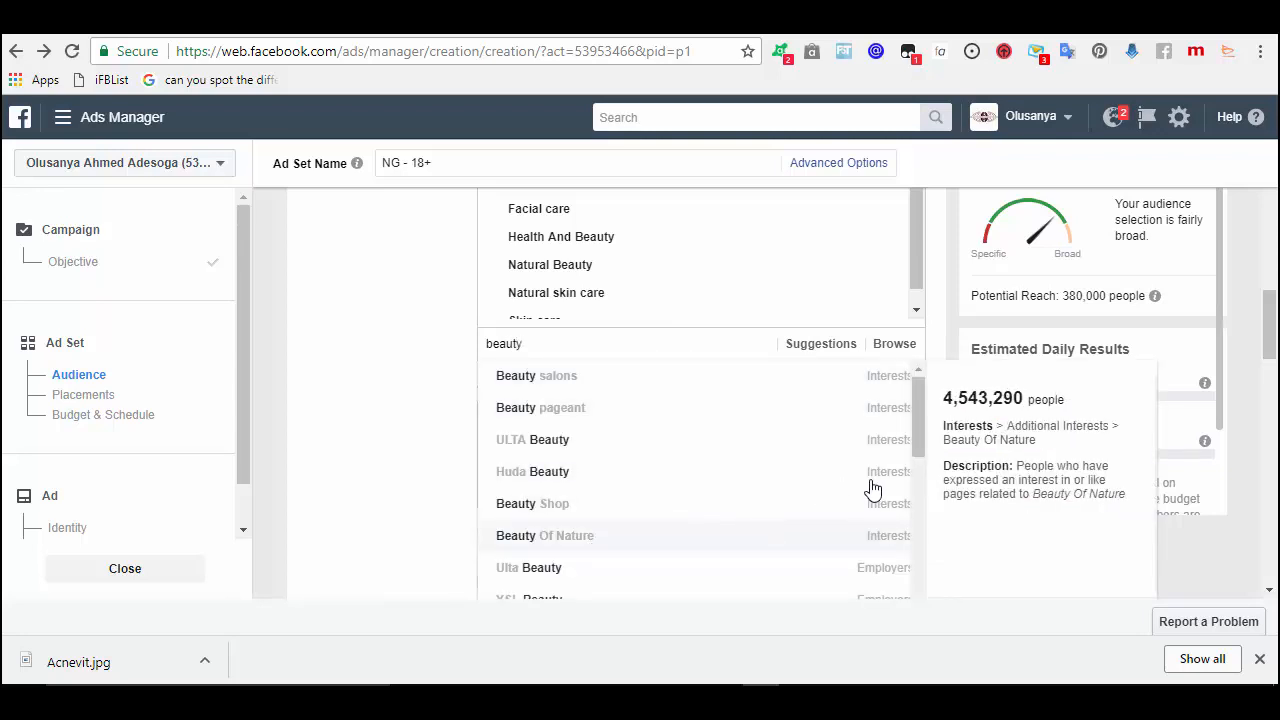
drag(919, 423, 917, 483)
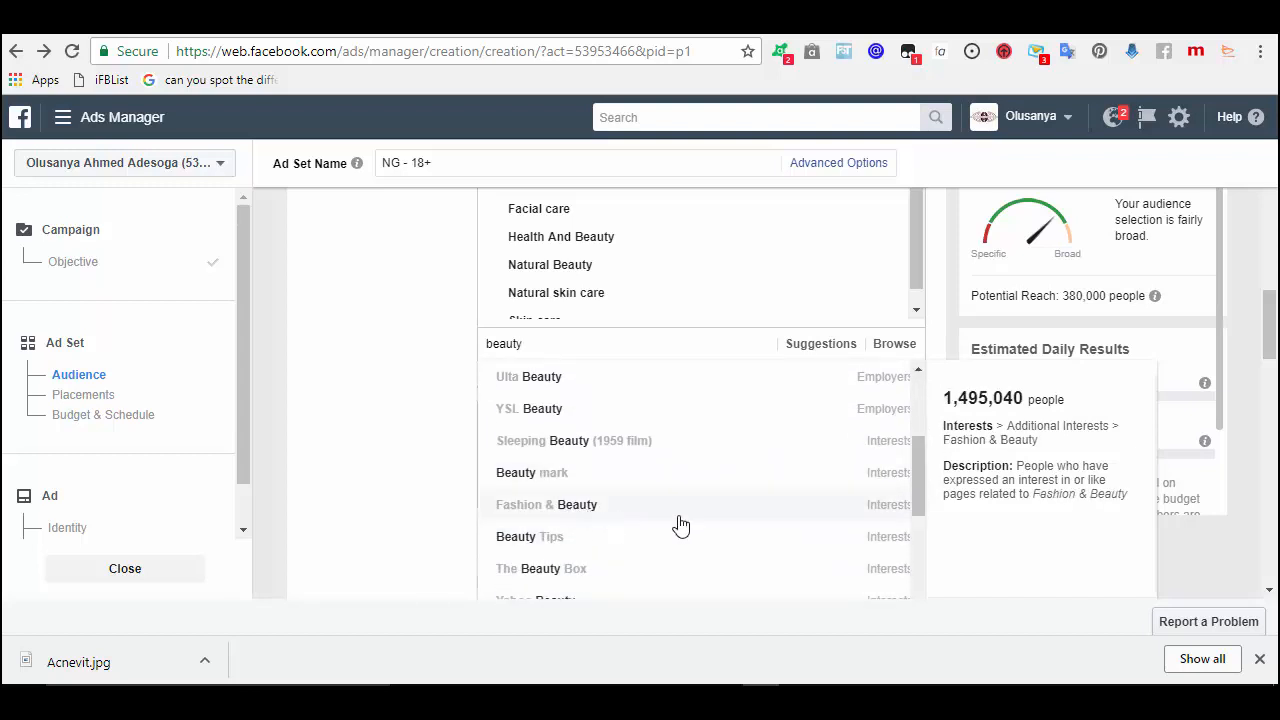
drag(913, 458, 914, 545)
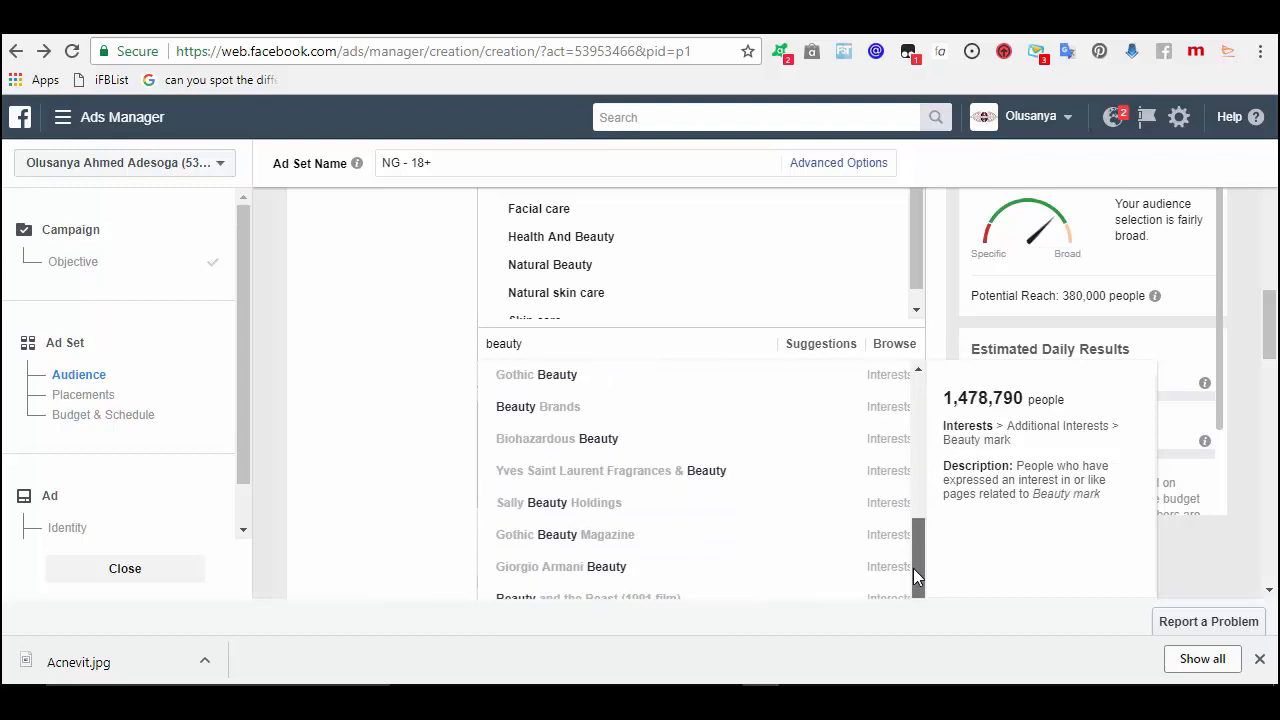
scroll(908, 466, up, 5)
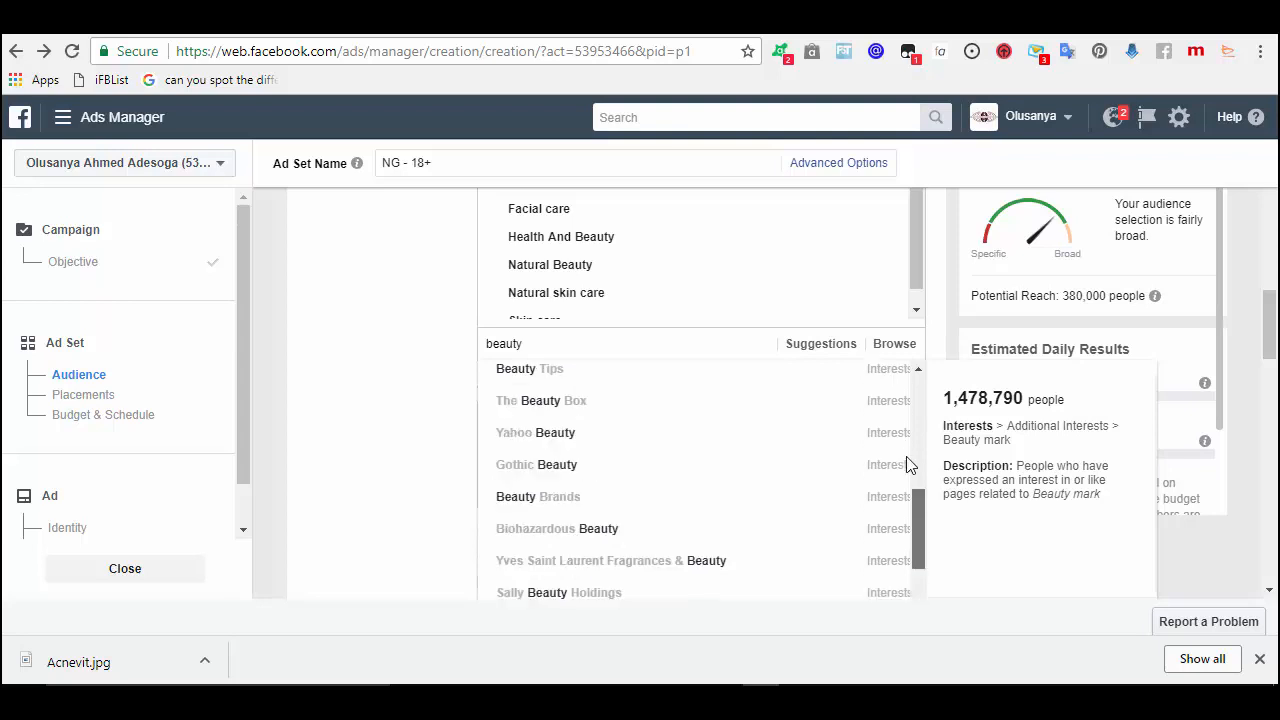
double_click(640, 350)
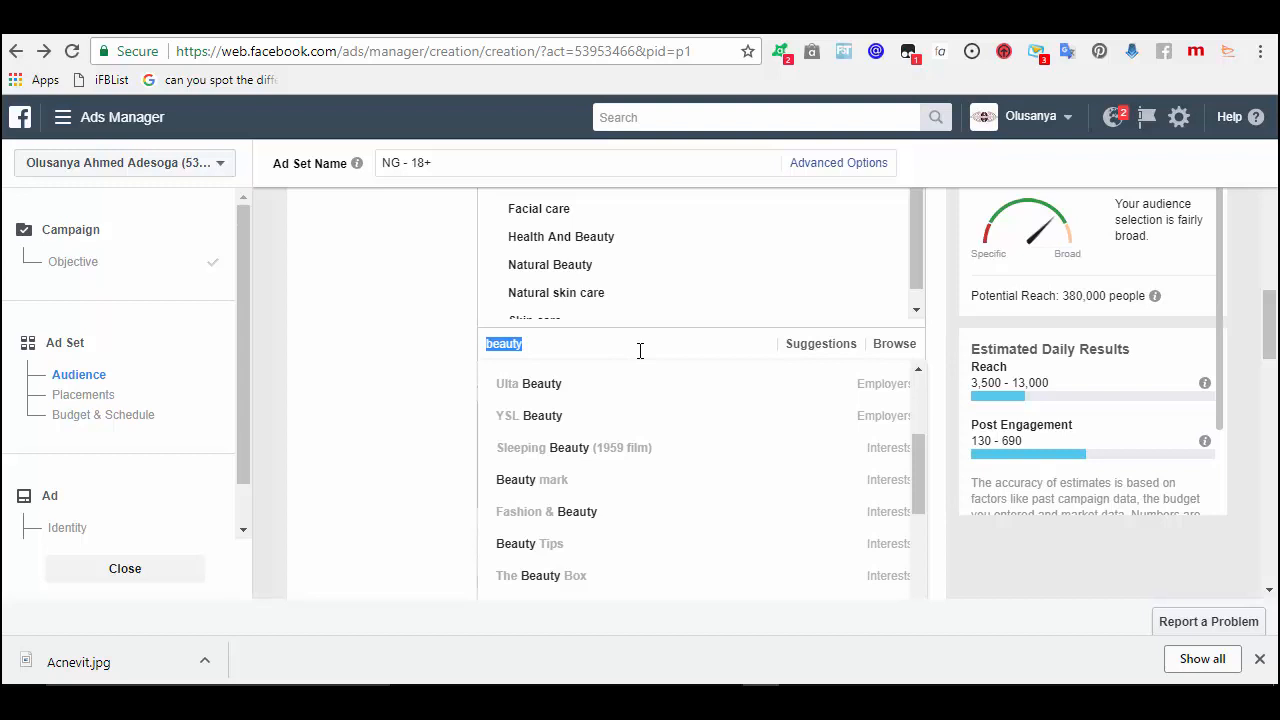
text(skin)
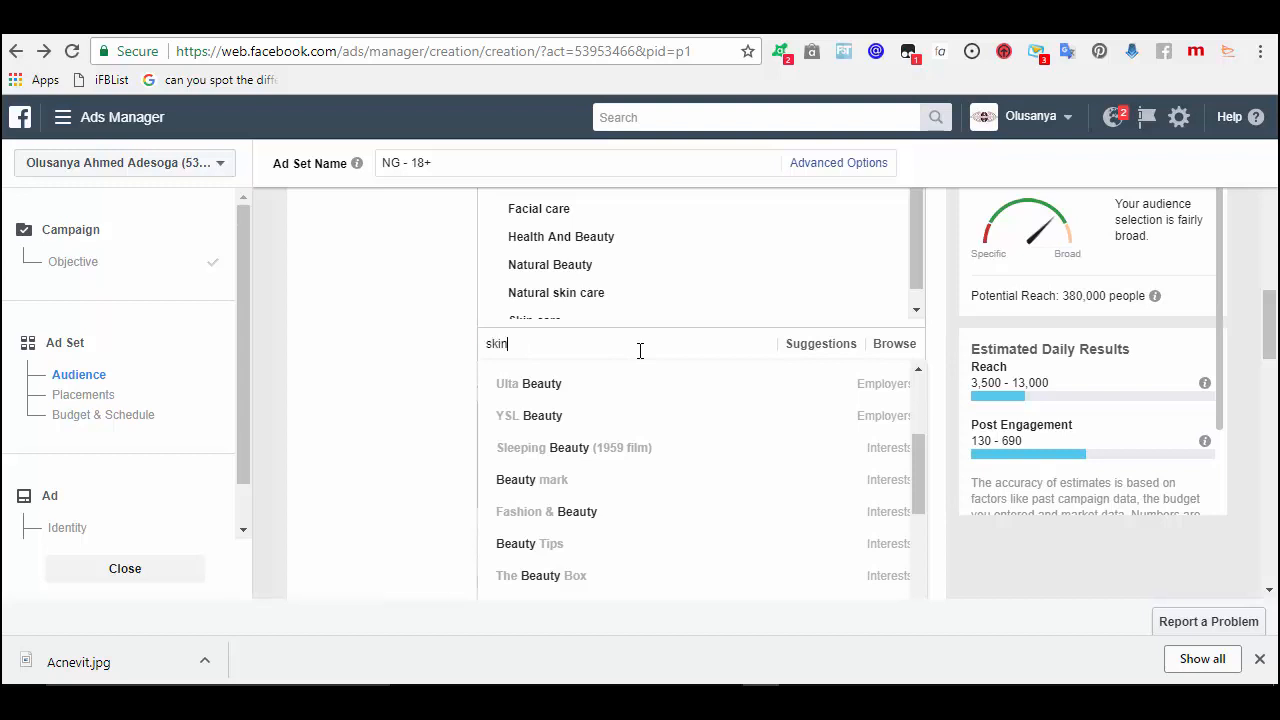
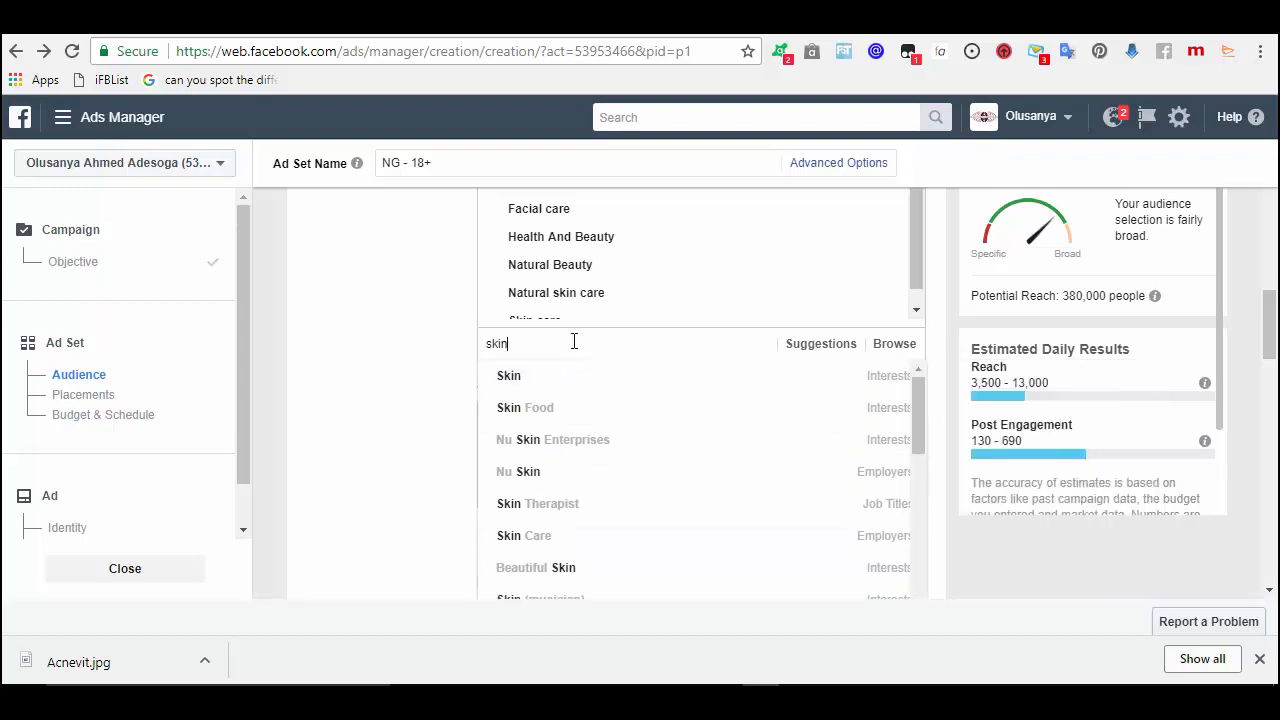
- Try the interest searches 'ca', 'caroton' and 'acne' in detailed targeting
key(BackSpace)
key(BackSpace)
key(BackSpace)
key(BackSpace)
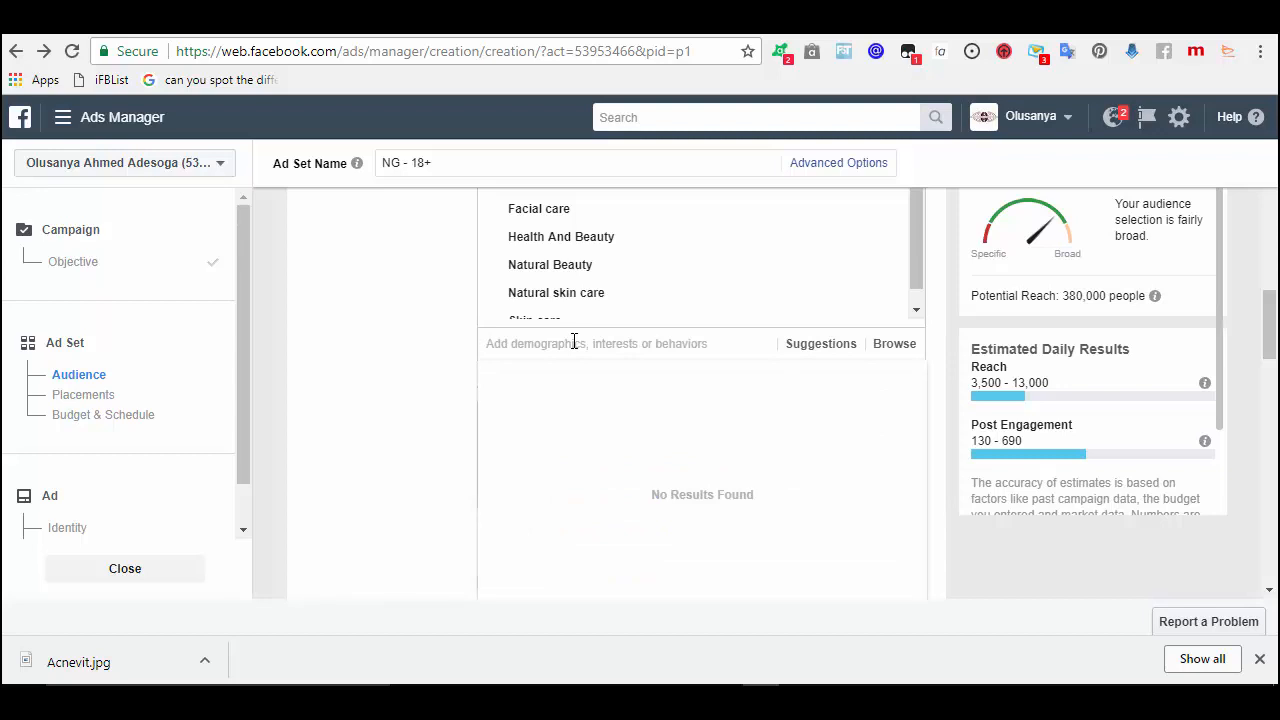
text(ca)
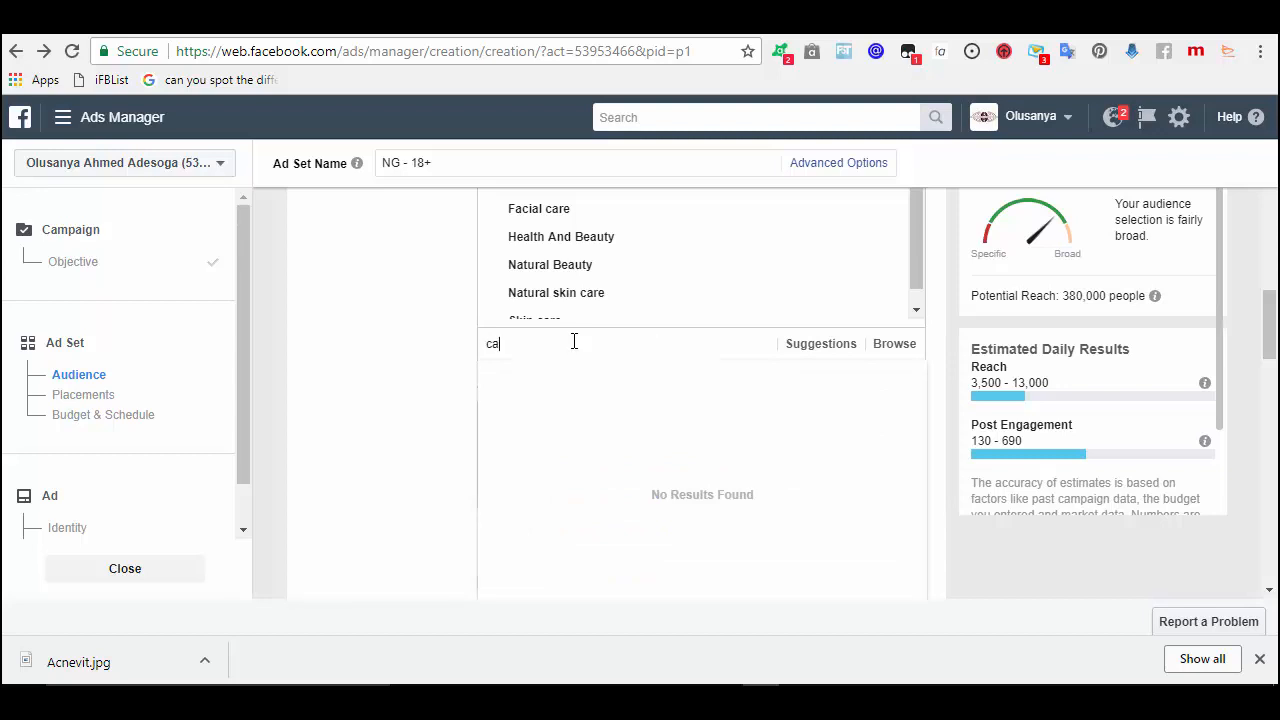
key(BackSpace)
key(BackSpace)
text(caroton)
key(BackSpace)
key(BackSpace)
key(BackSpace)
key(BackSpace)
key(BackSpace)
key(BackSpace)
key(BackSpace)
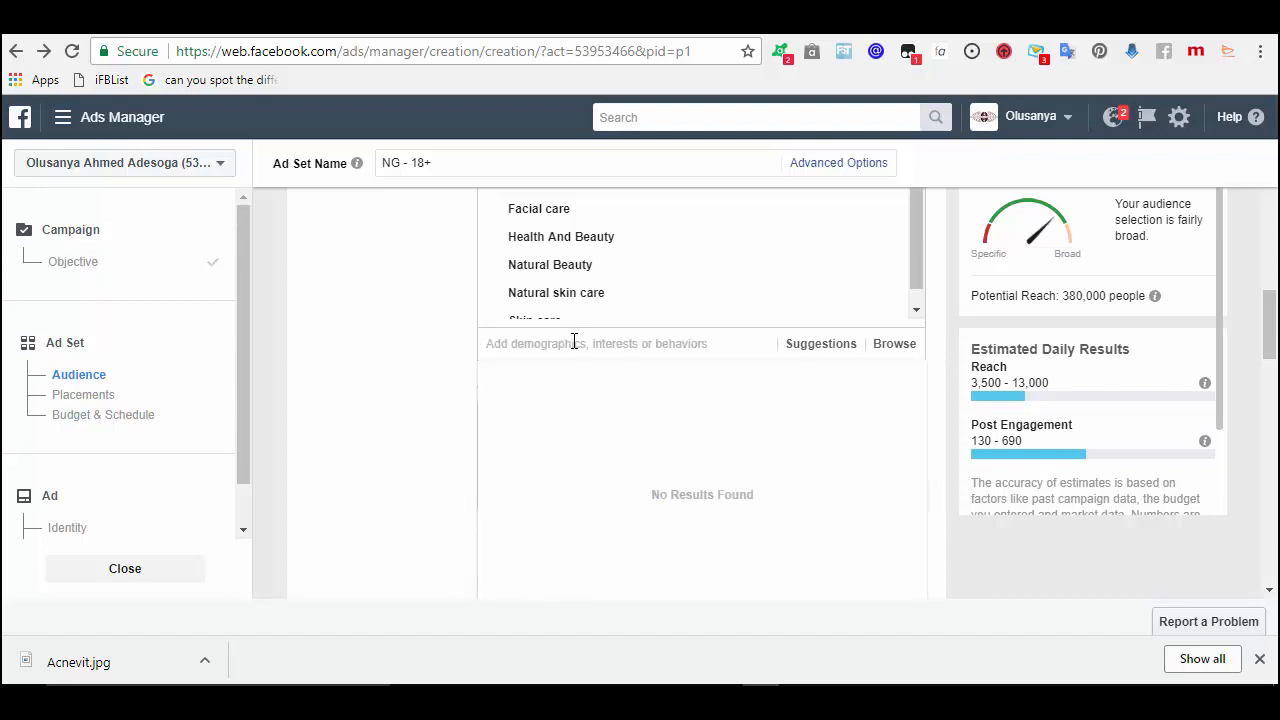
text(acne)
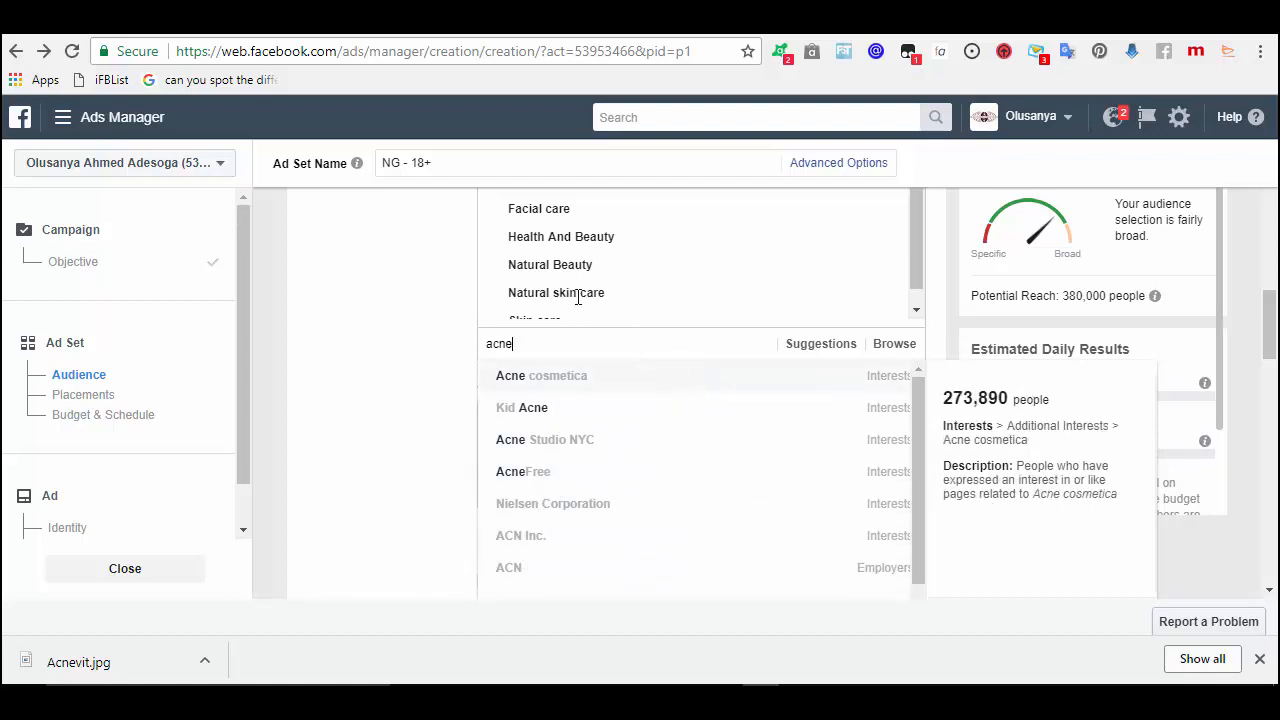
double_click(537, 340)
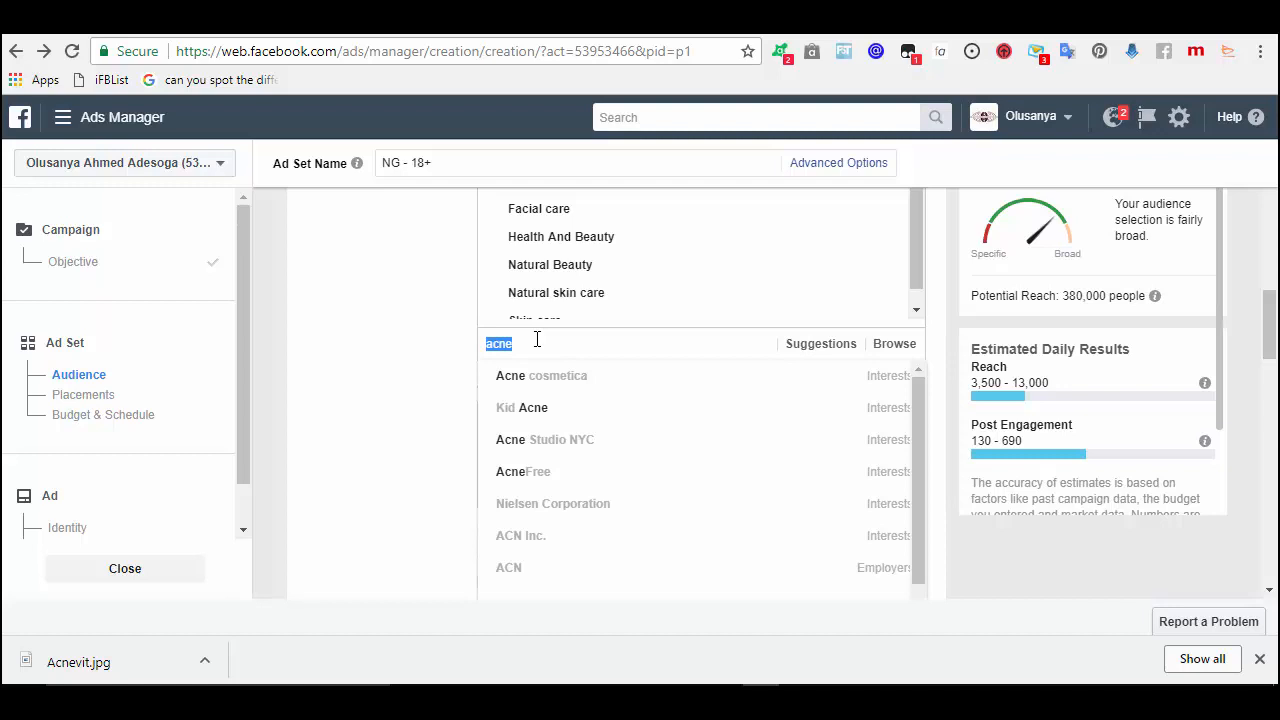
- Search 'market heal' and add Healthcare and Medical Services to the targeting
text(h)
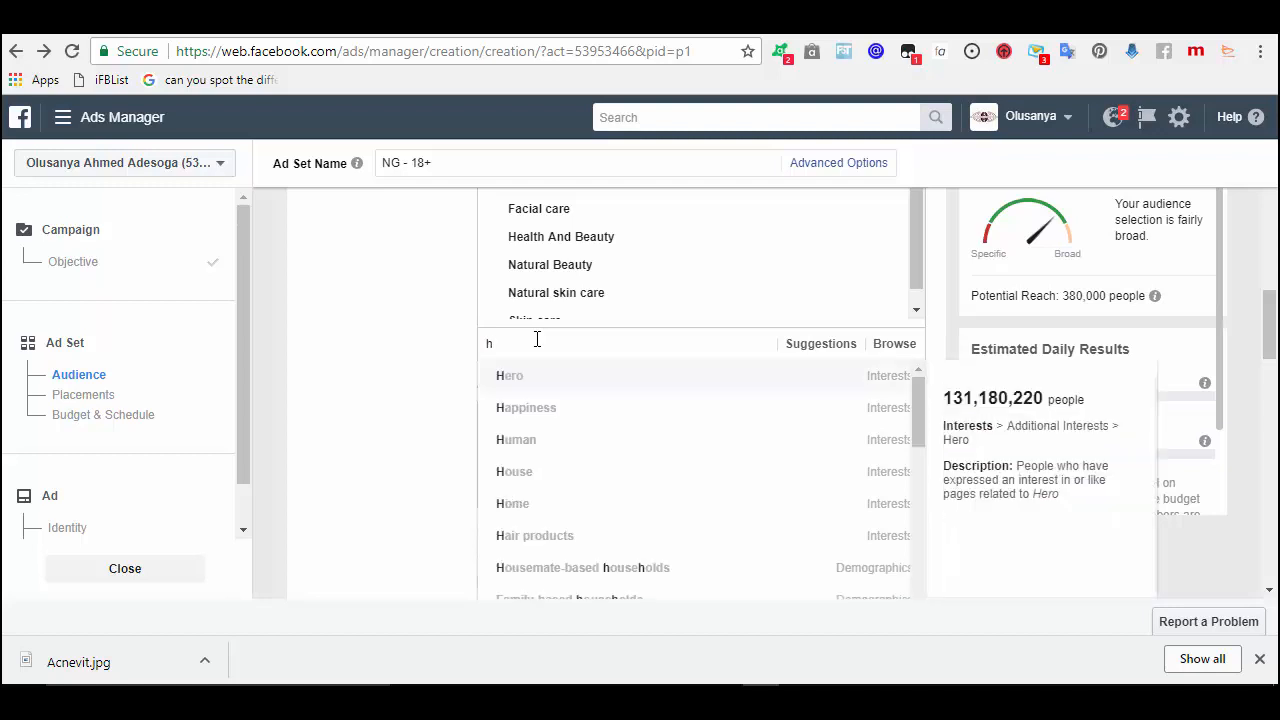
key(BackSpace)
text(hea)
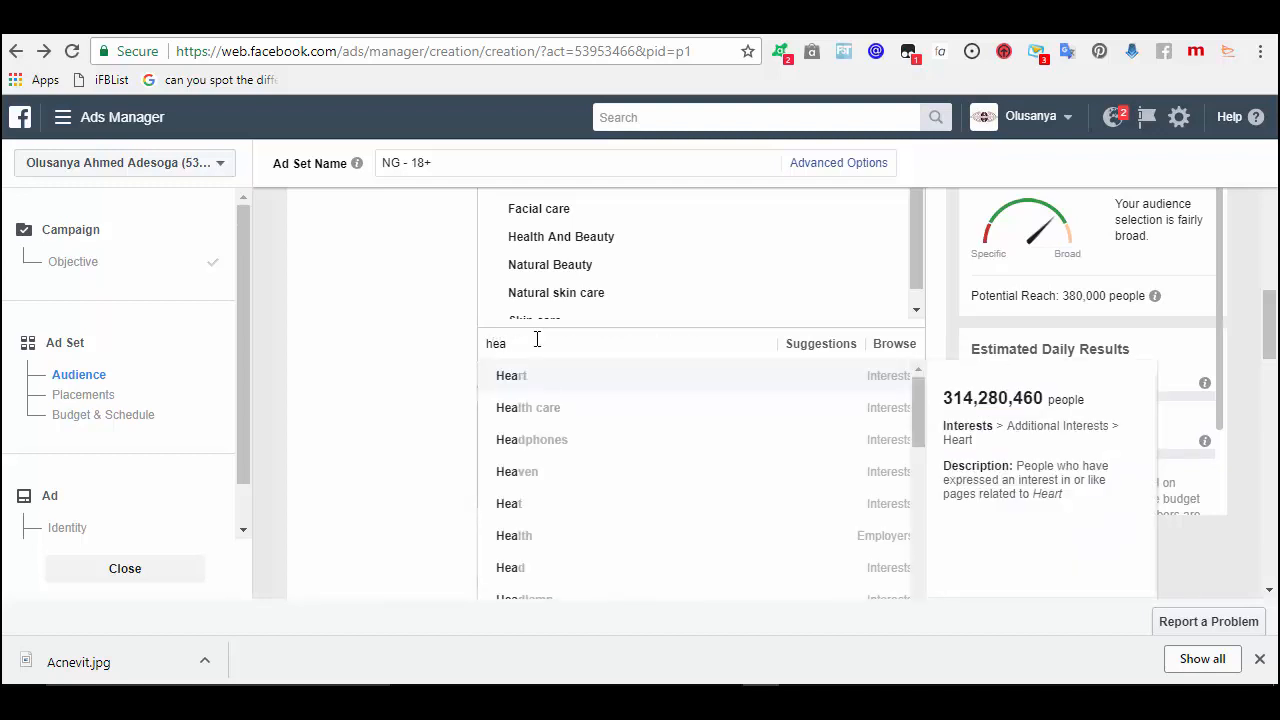
key(BackSpace)
key(BackSpace)
key(BackSpace)
text(ma)
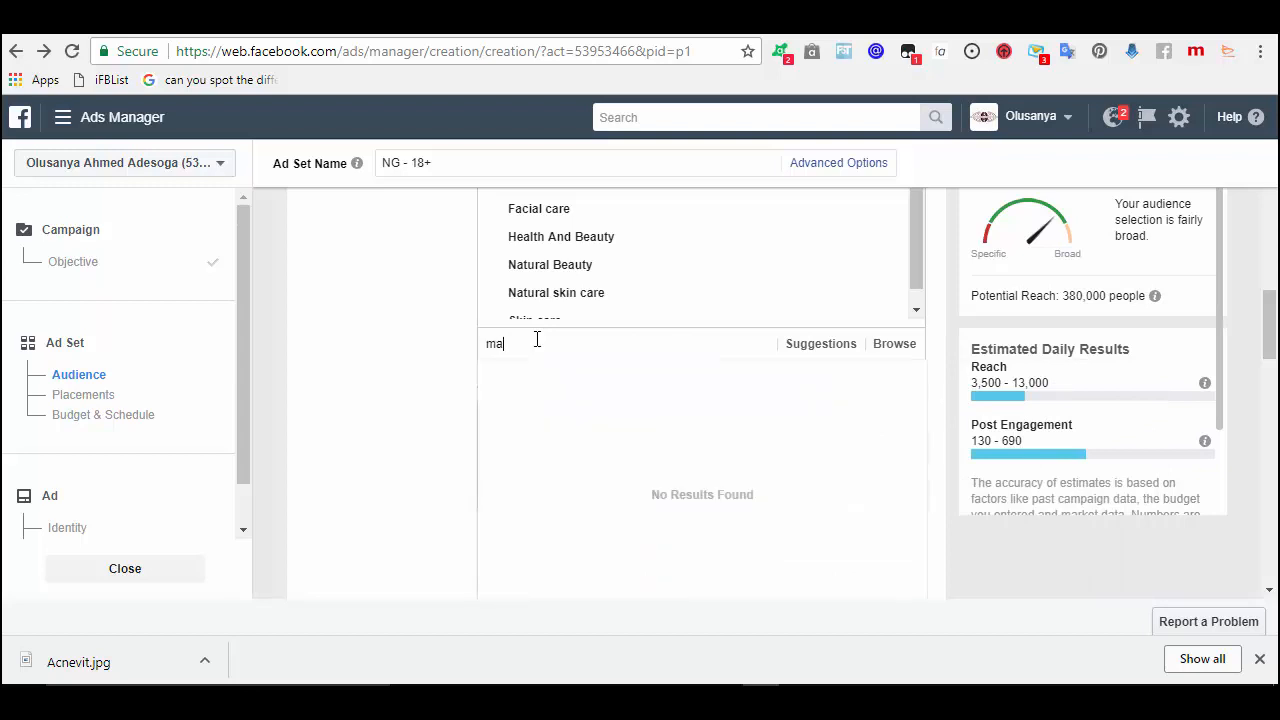
text(rket heal)
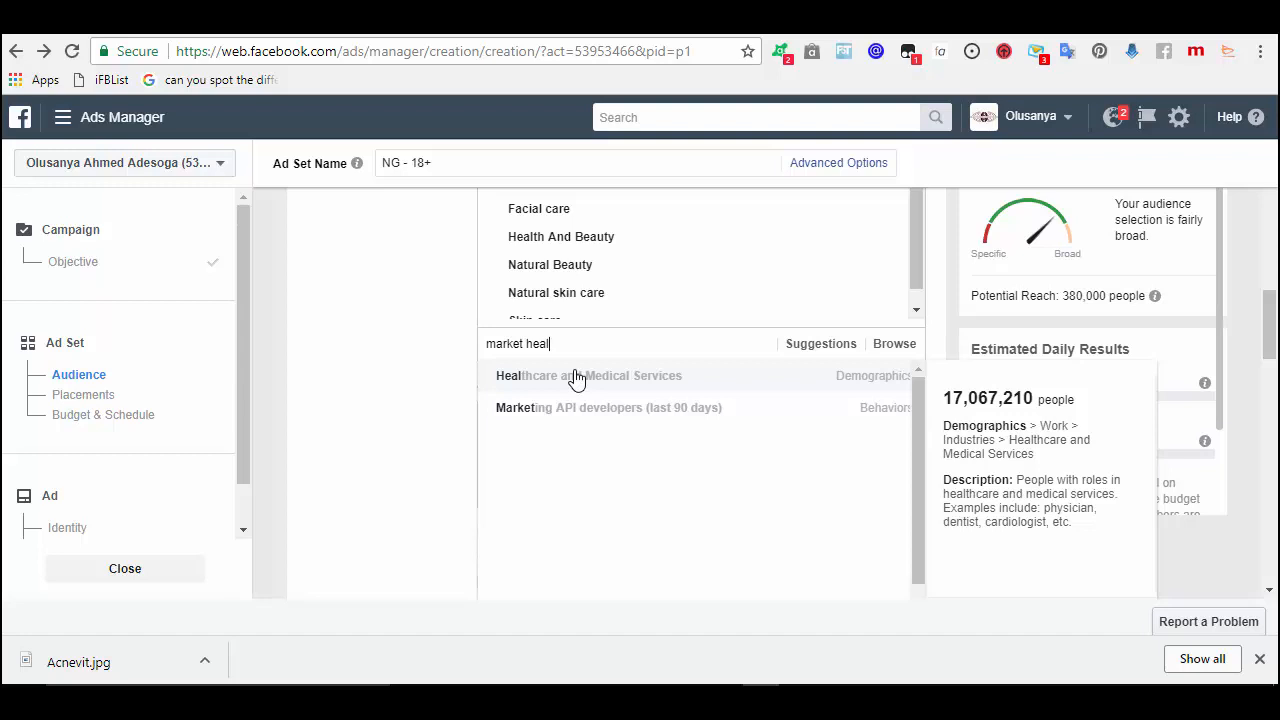
click(575, 377)
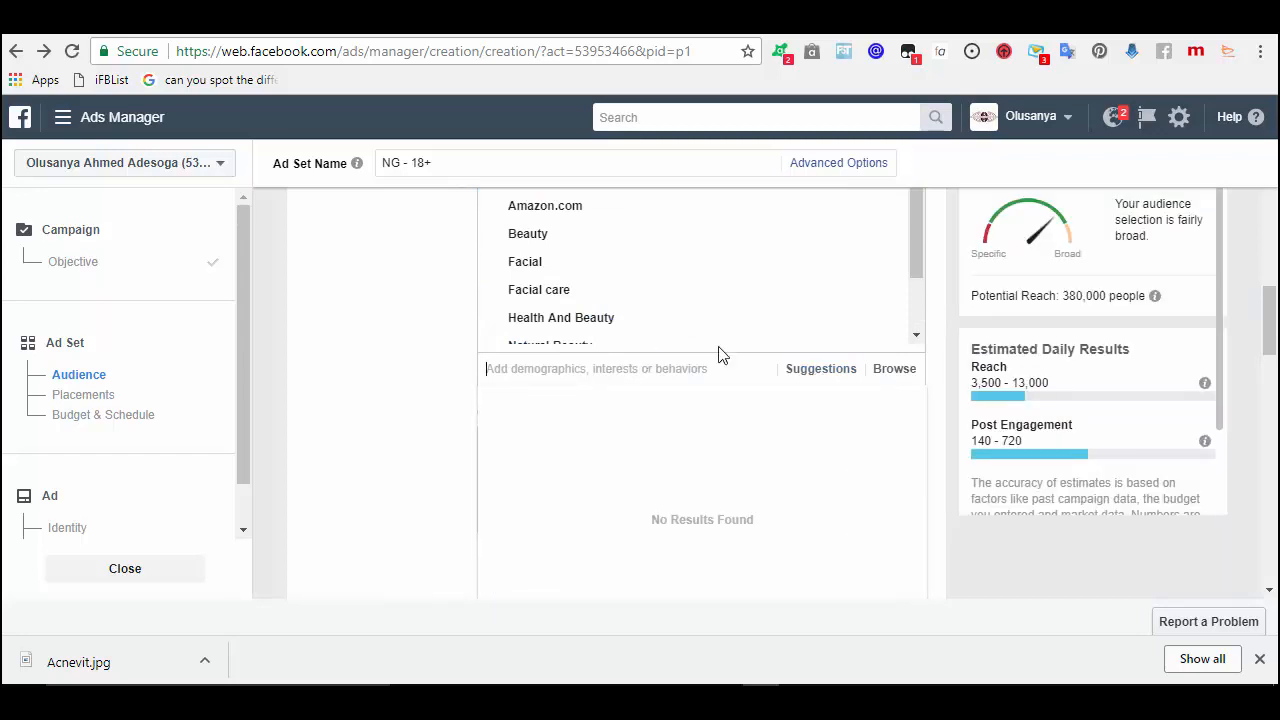
- Remove Healthcare and Medical Services, keeping only the nine beauty and skin-care interests
drag(917, 249, 911, 314)
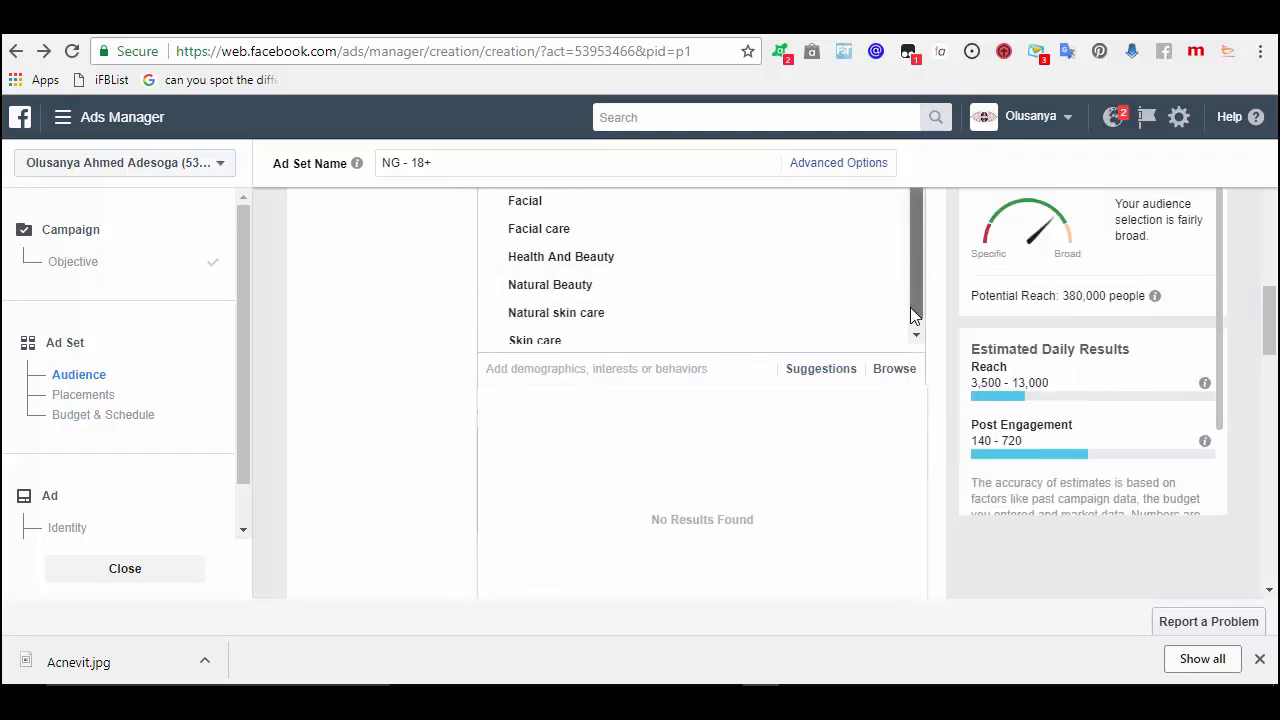
scroll(904, 216, up, 3)
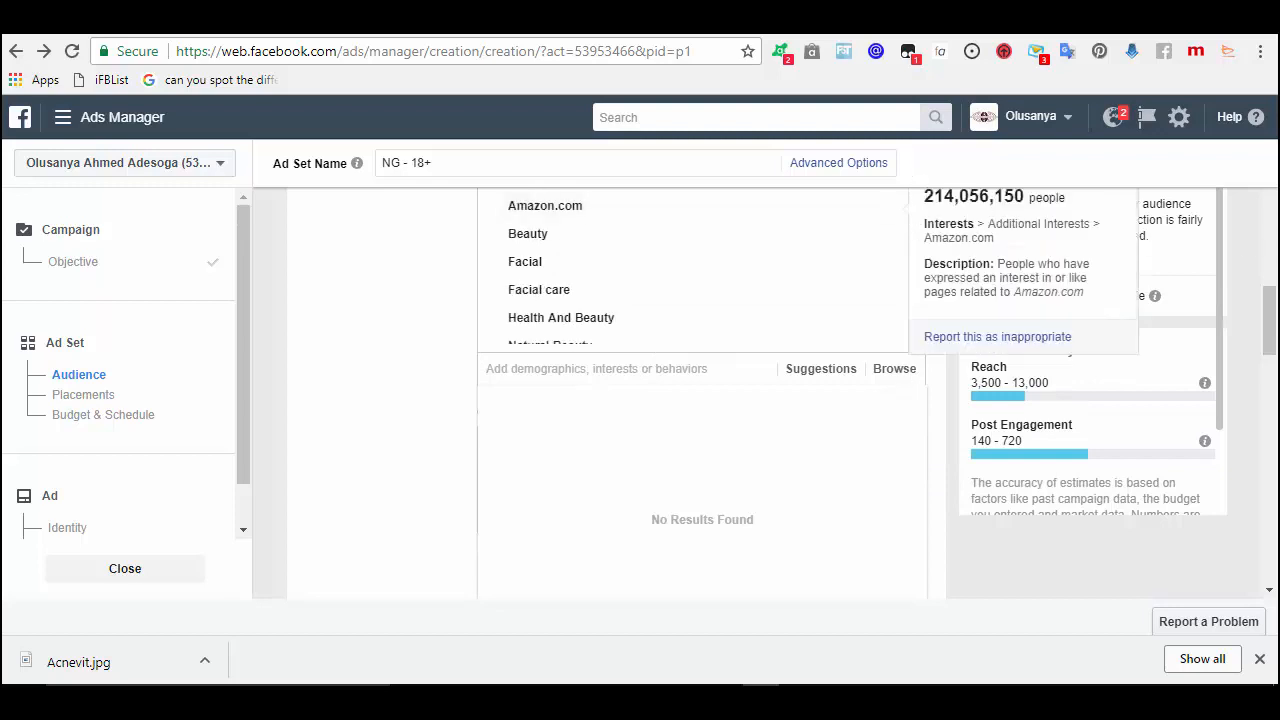
mouse_move(1272, 306)
mouse_down()
mouse_move(1273, 269)
mouse_move(1265, 288)
mouse_up()
mouse_move(808, 278)
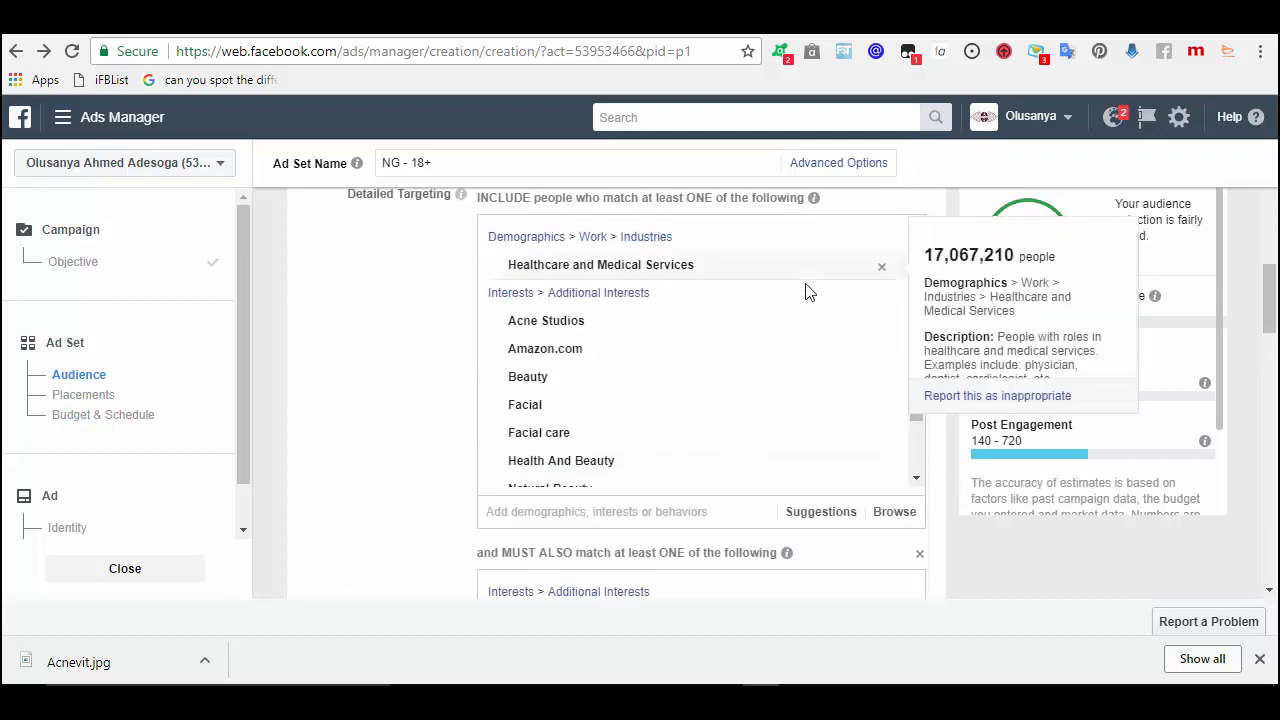
click(884, 270)
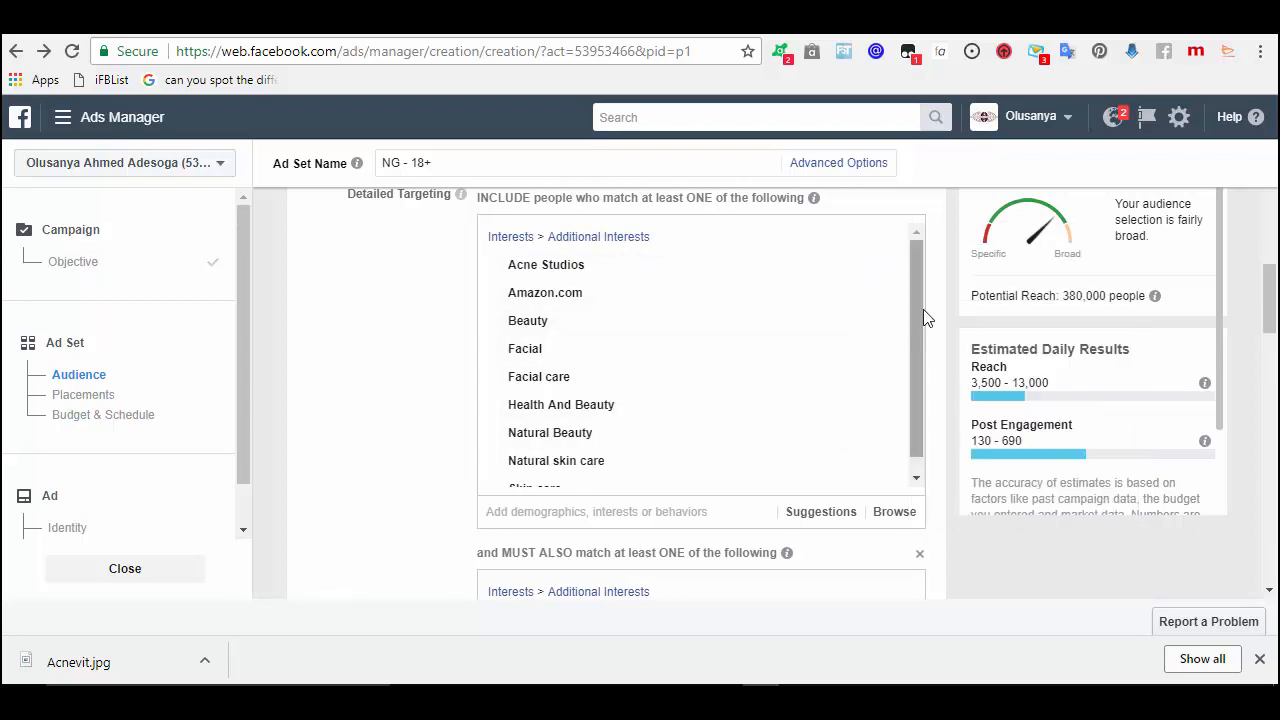
scroll(919, 355, down, 1)
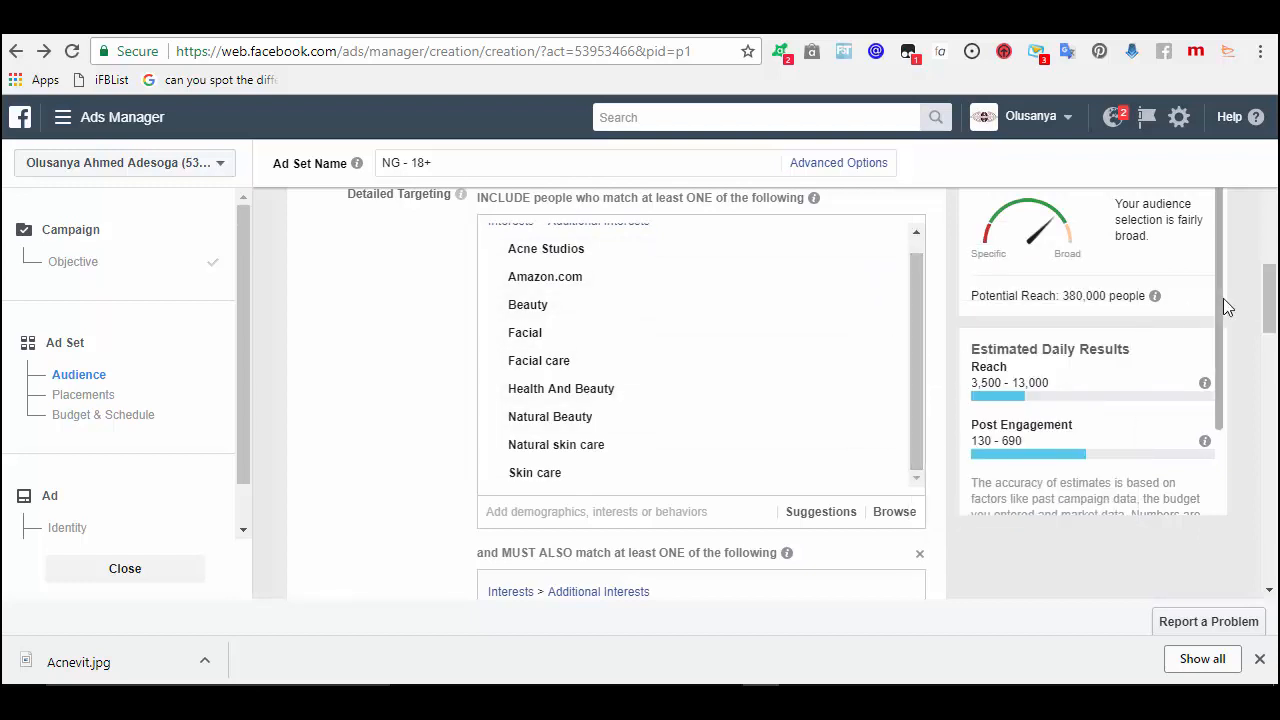
mouse_move(657, 437)
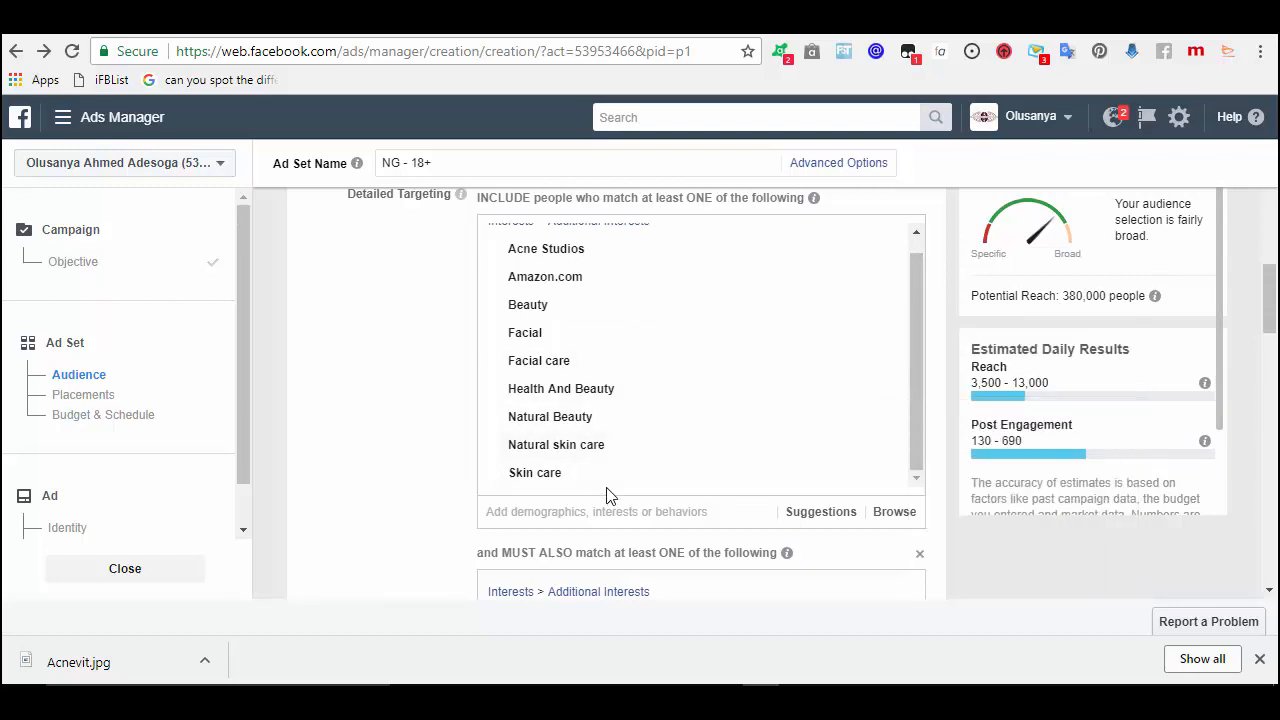
- In Notepad, list the nine interests from Acne Studios through Health and beauty
mouse_move(575, 485)
key(alt+Tab)
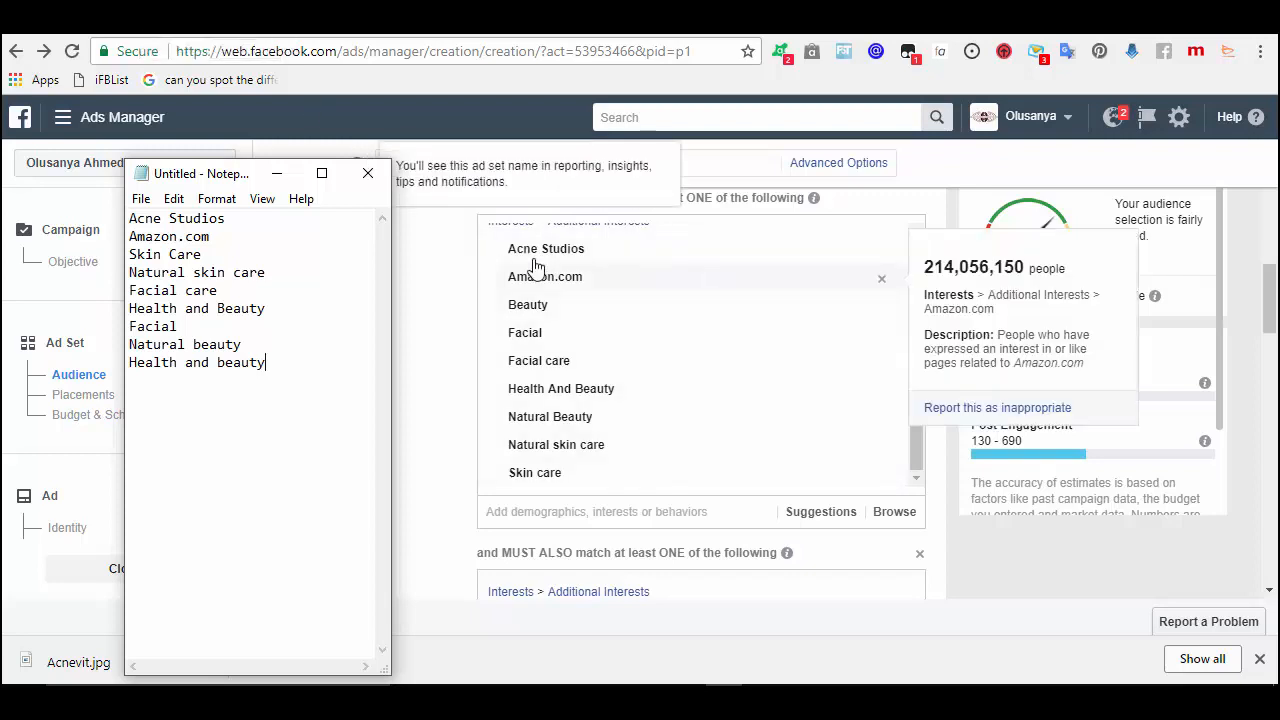
mouse_move(940, 312)
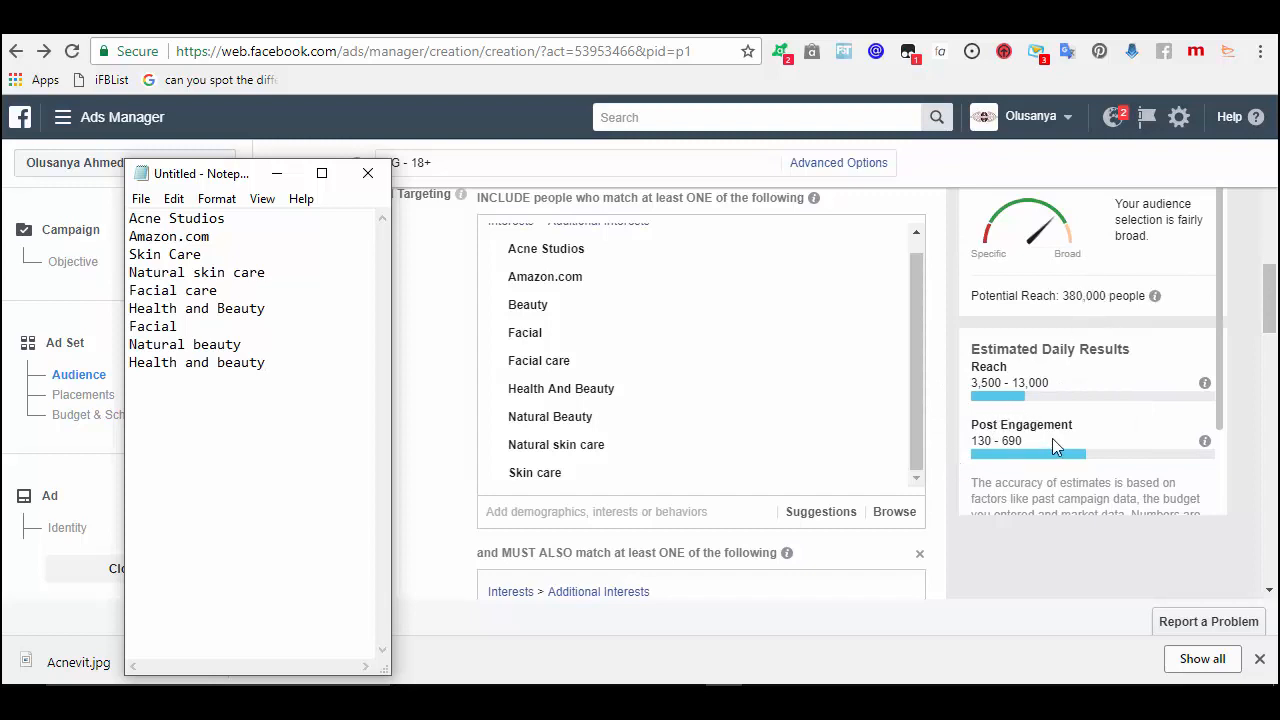
- Like the 'I am intrested' comment, then hide, ban and delete the scam-accusation comment
click(143, 31)
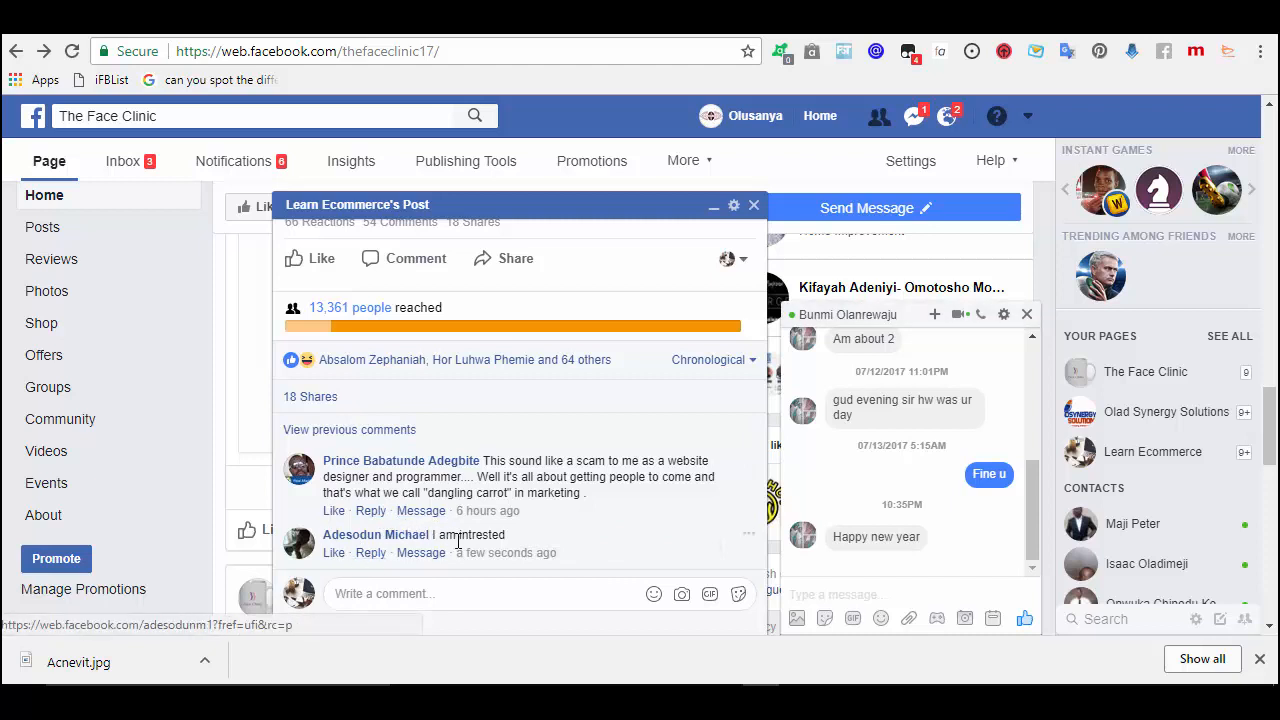
click(329, 555)
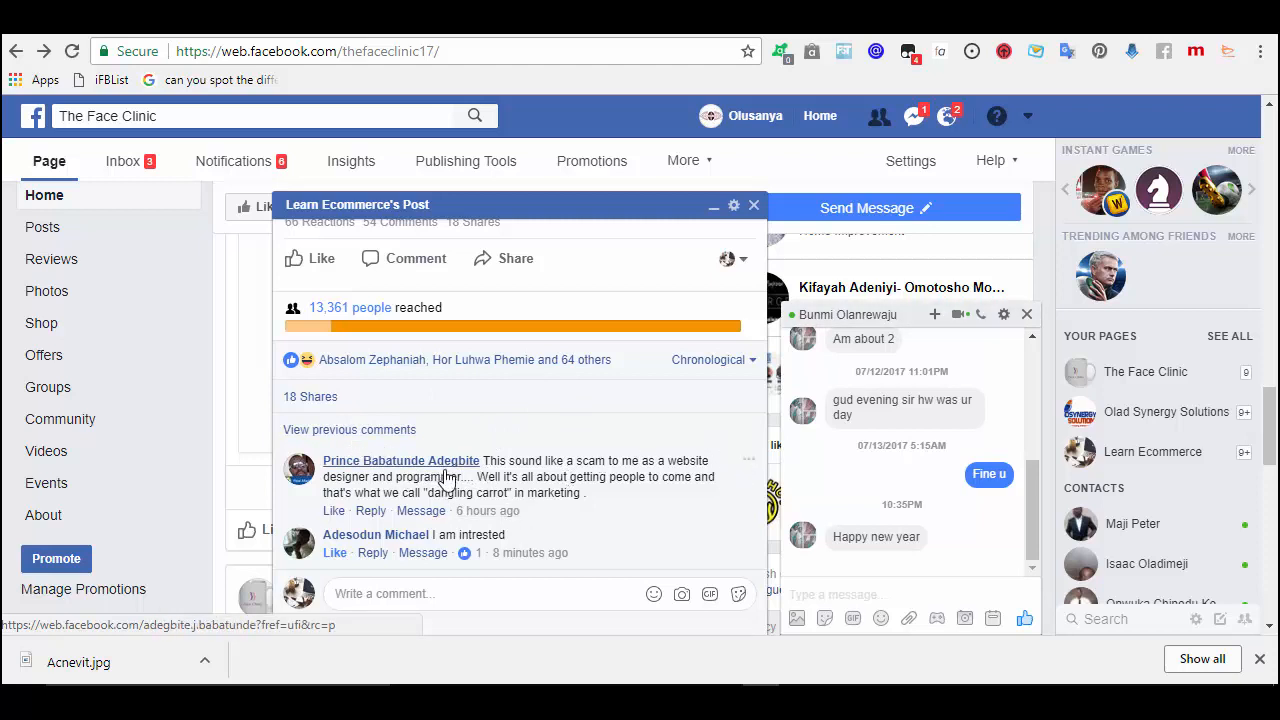
click(749, 462)
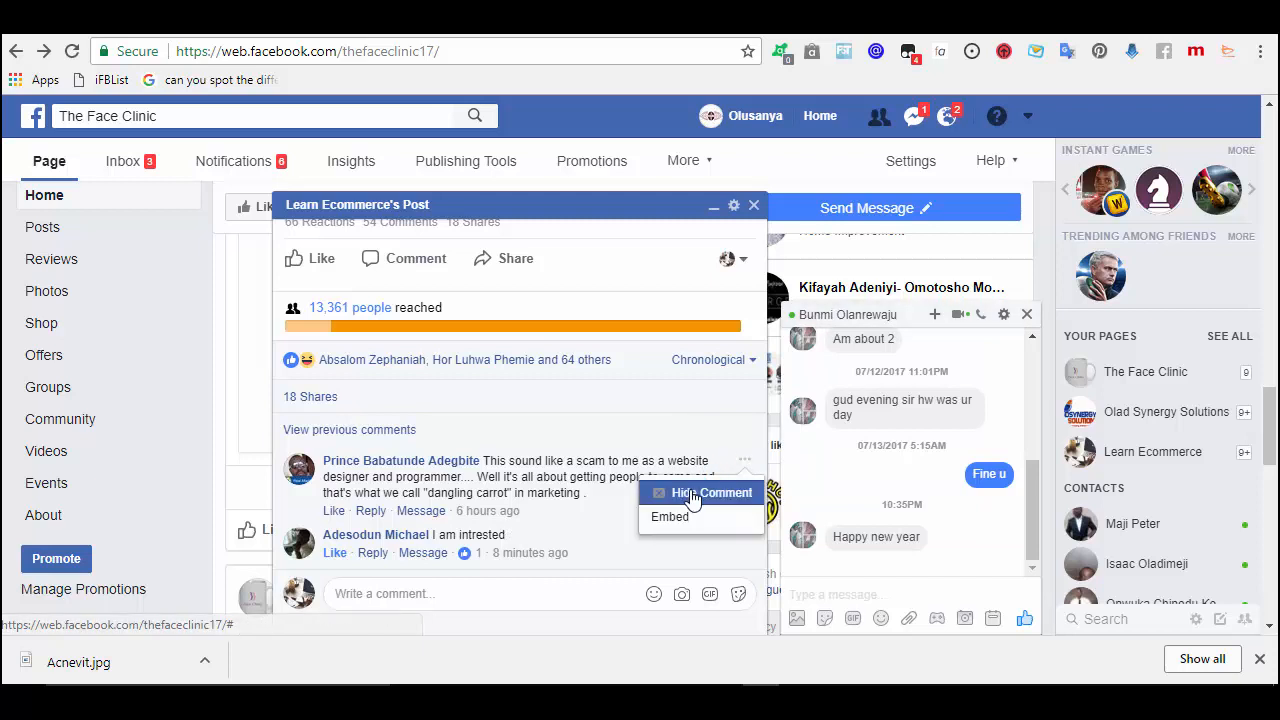
click(692, 496)
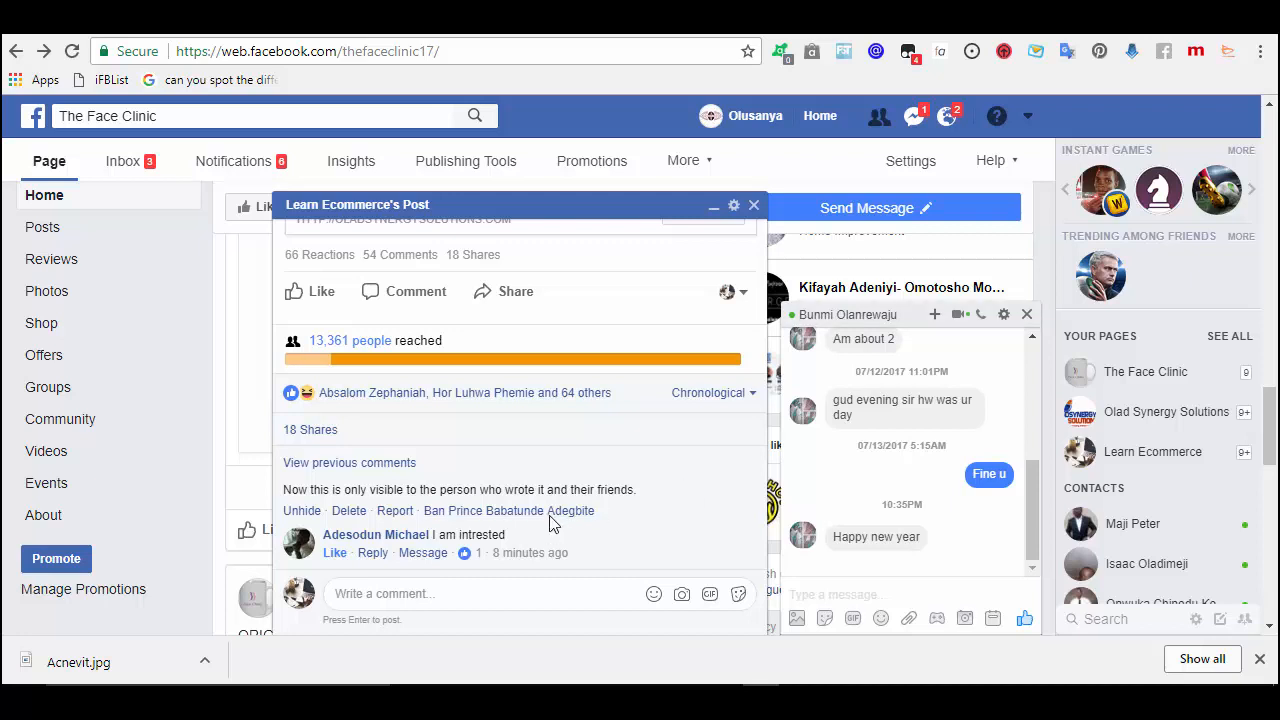
click(478, 514)
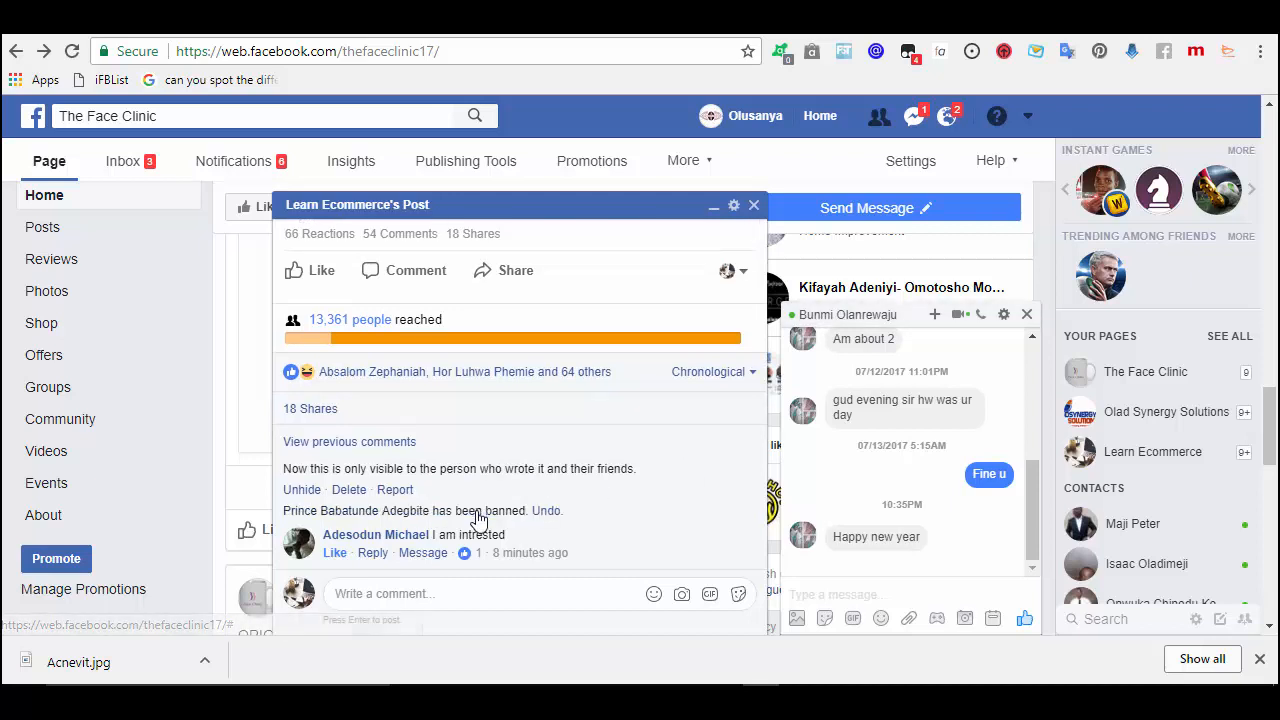
click(349, 490)
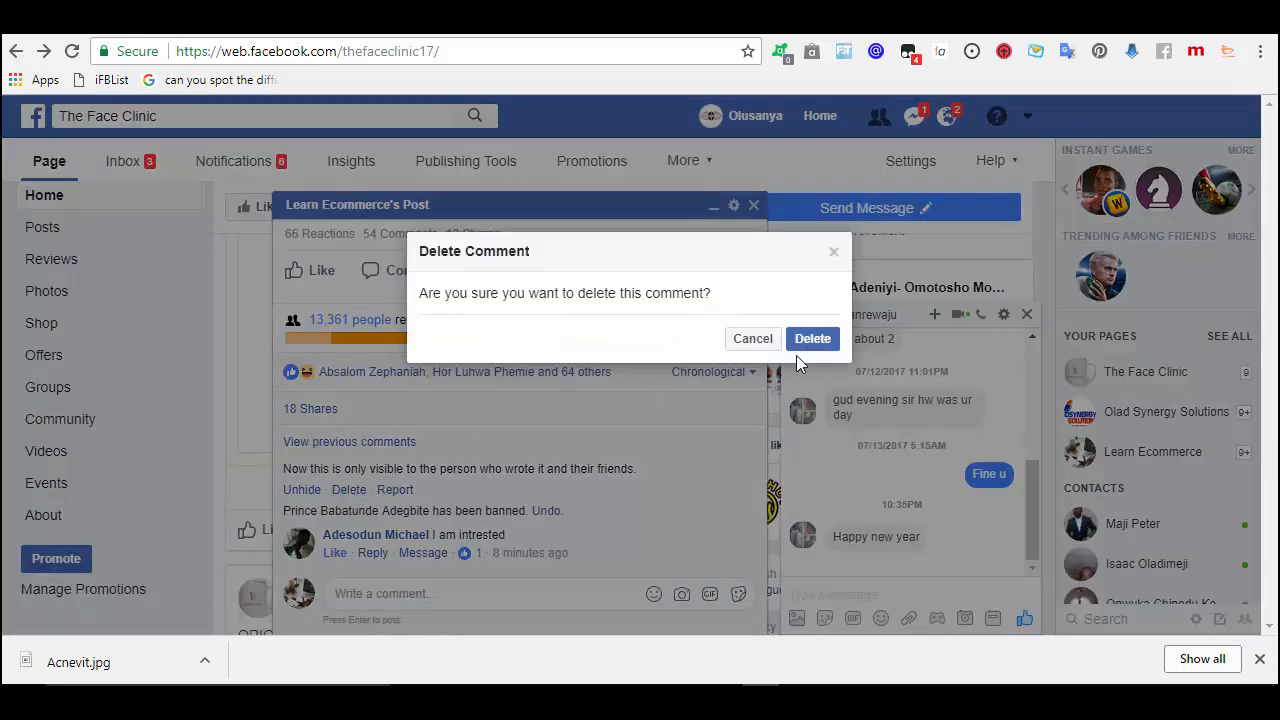
click(829, 343)
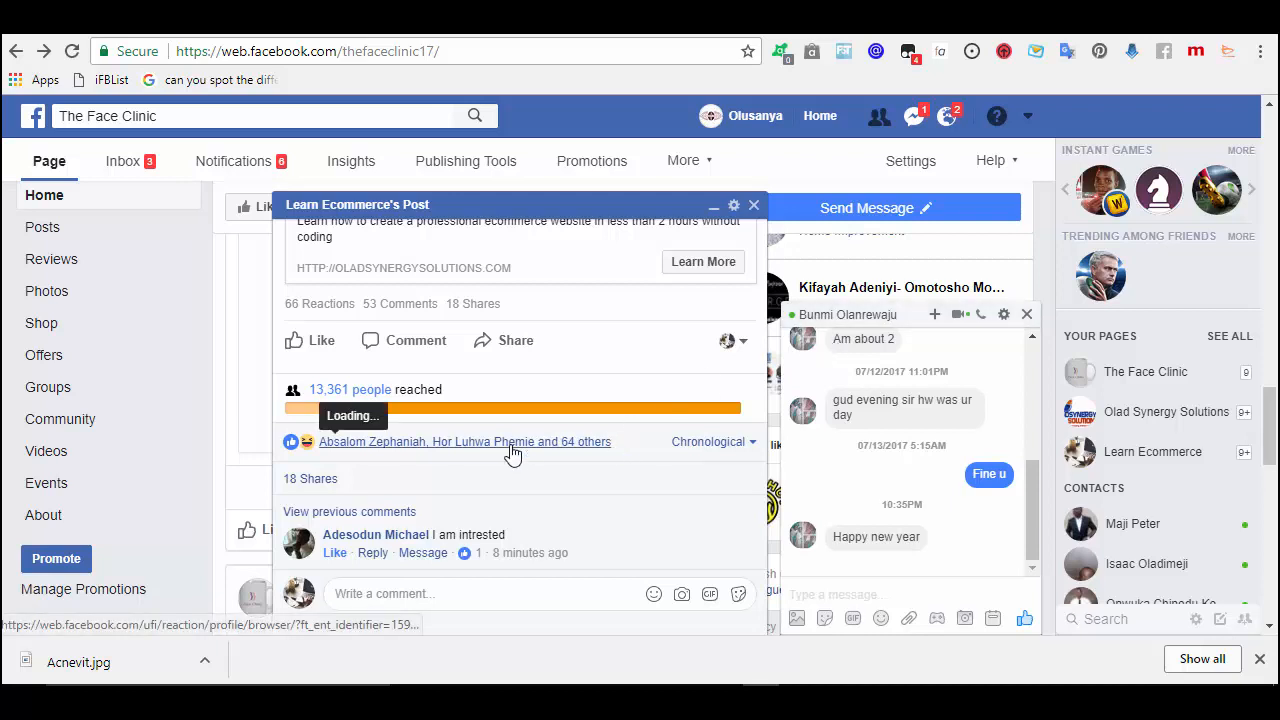
click(714, 211)
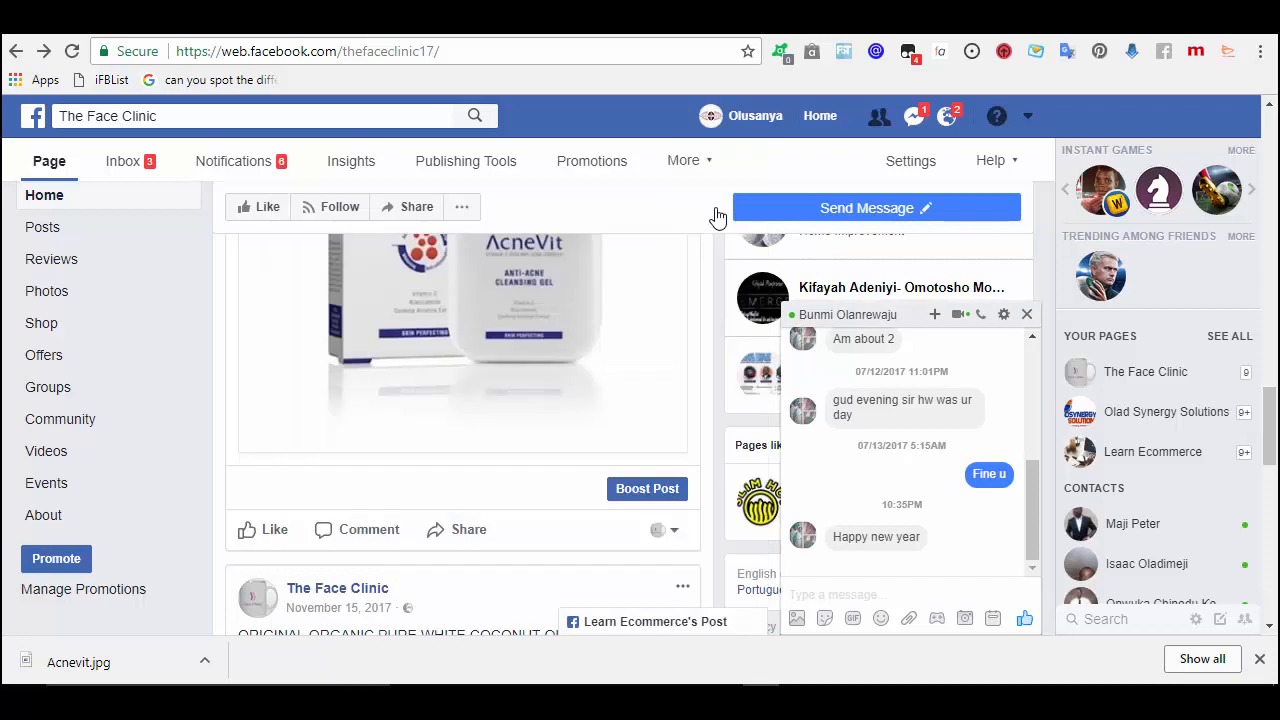
- Start boosting the AcneVit post with a Send Message button
click(1027, 317)
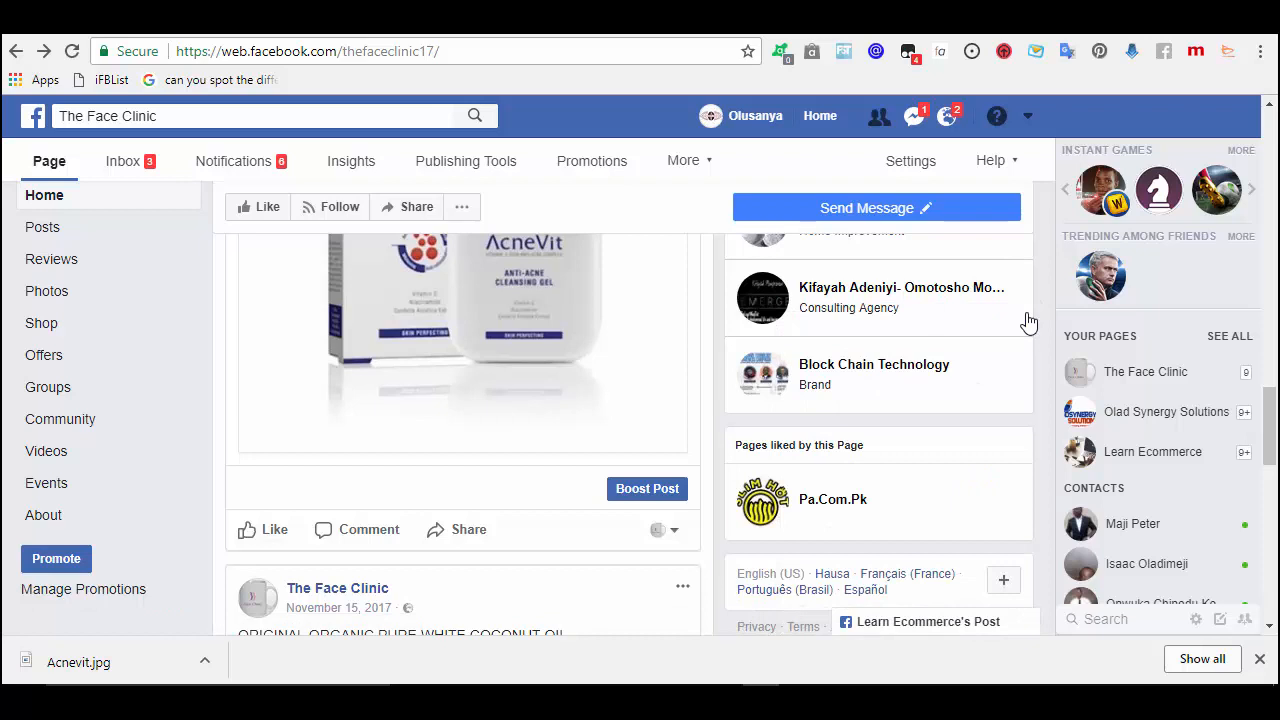
click(635, 495)
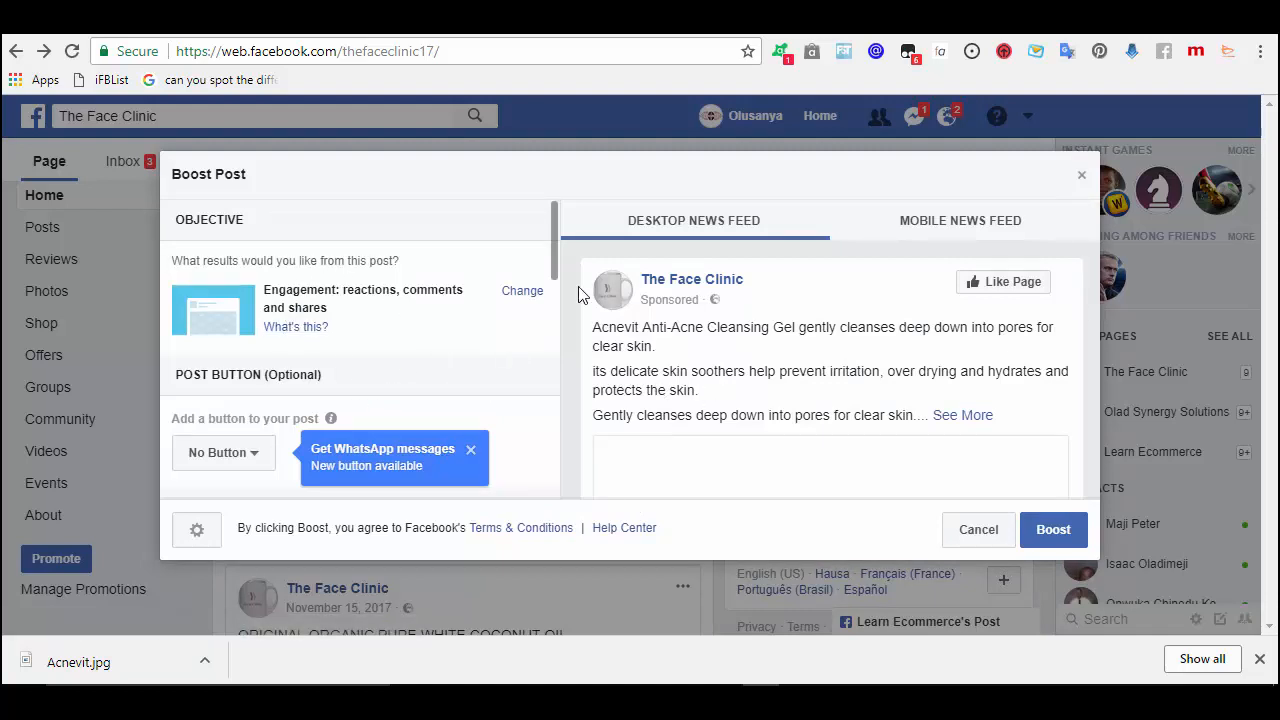
scroll(555, 254, down, 2)
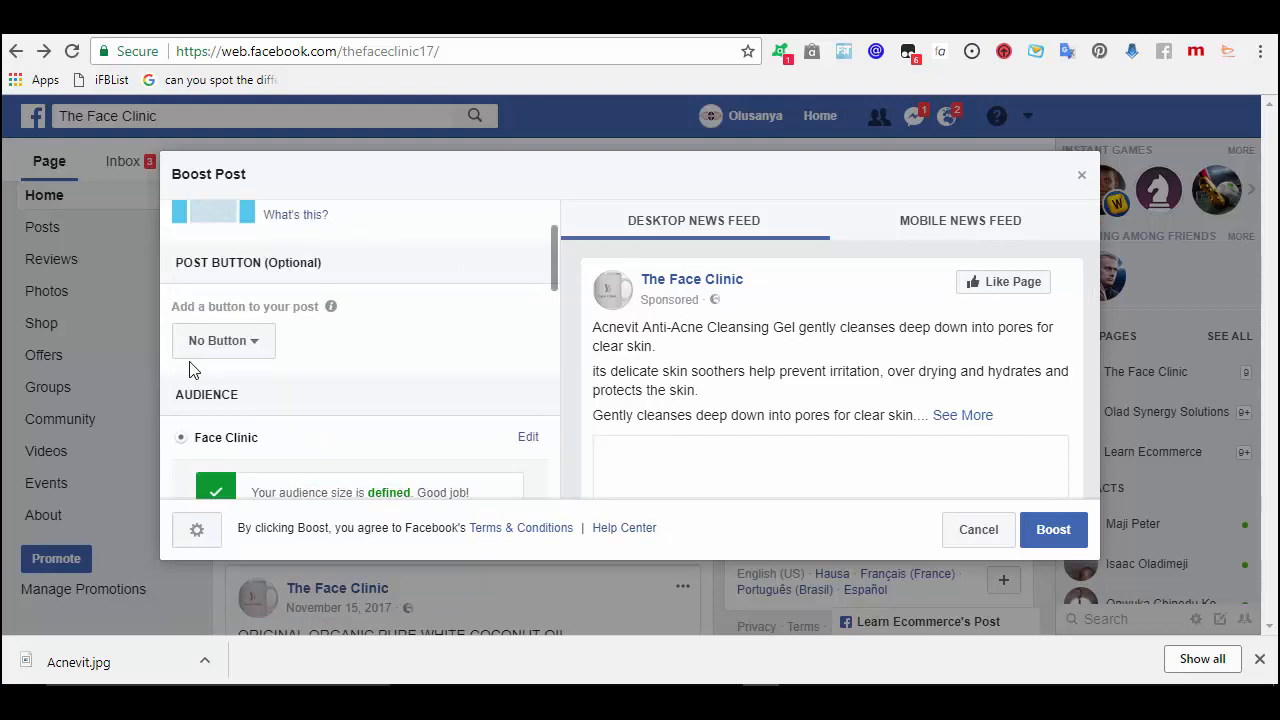
click(252, 348)
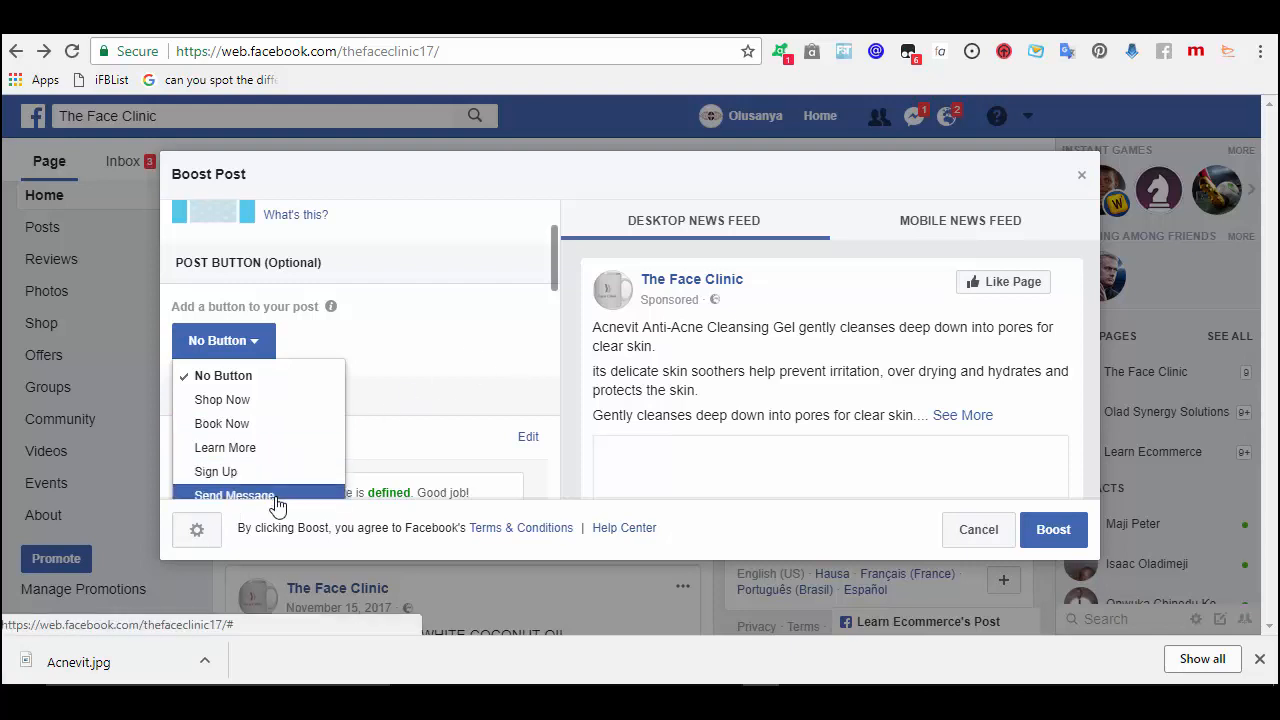
click(240, 496)
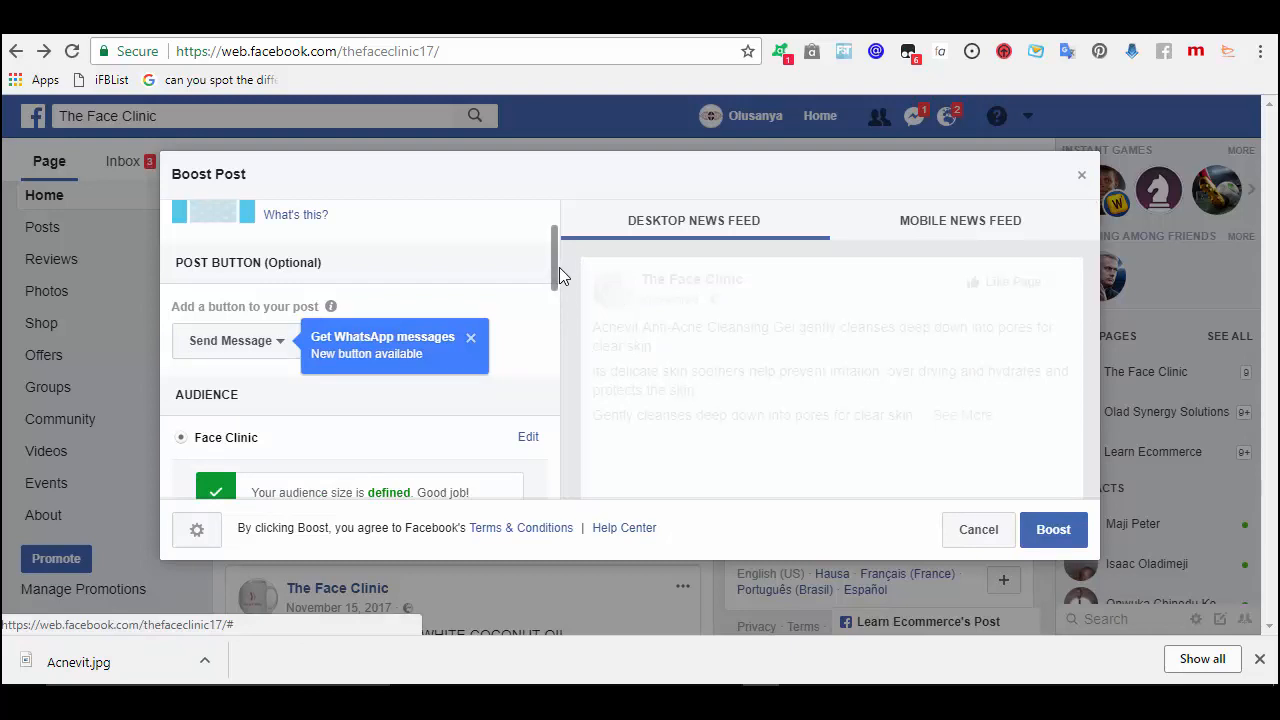
click(471, 340)
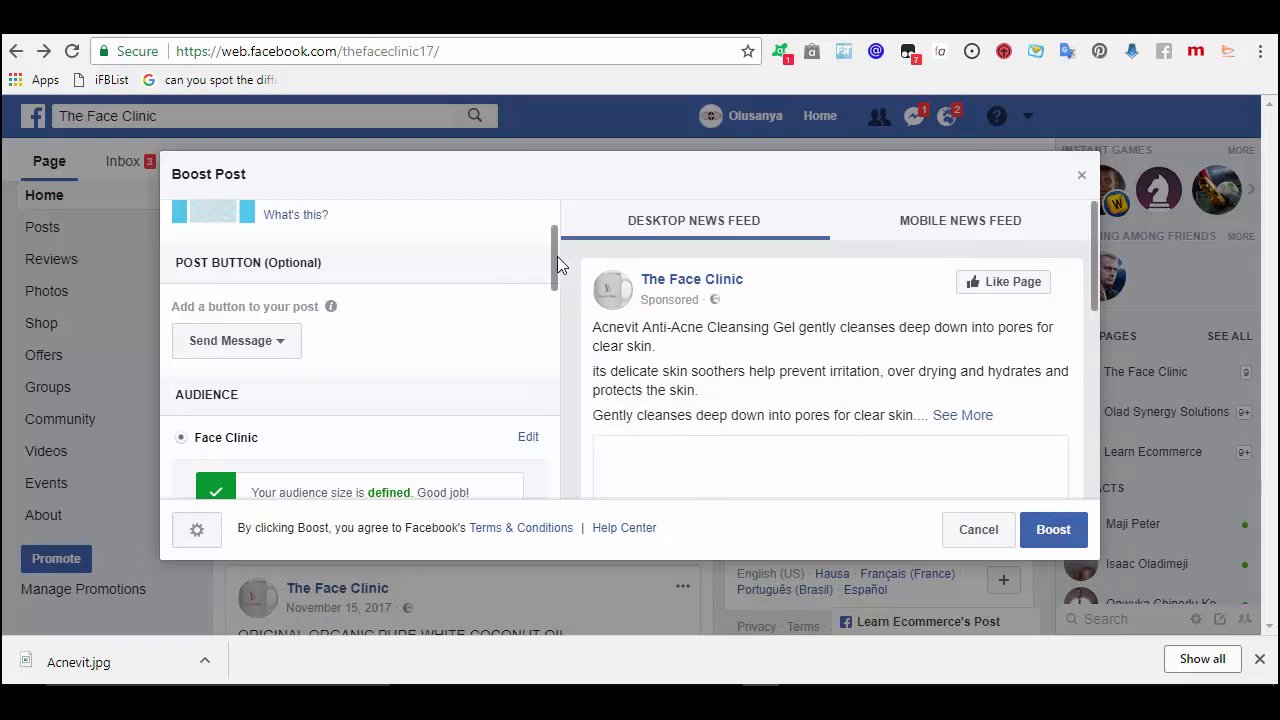
- Review the Face Clinic audience details: Lagos, females 13–41
drag(554, 256, 556, 290)
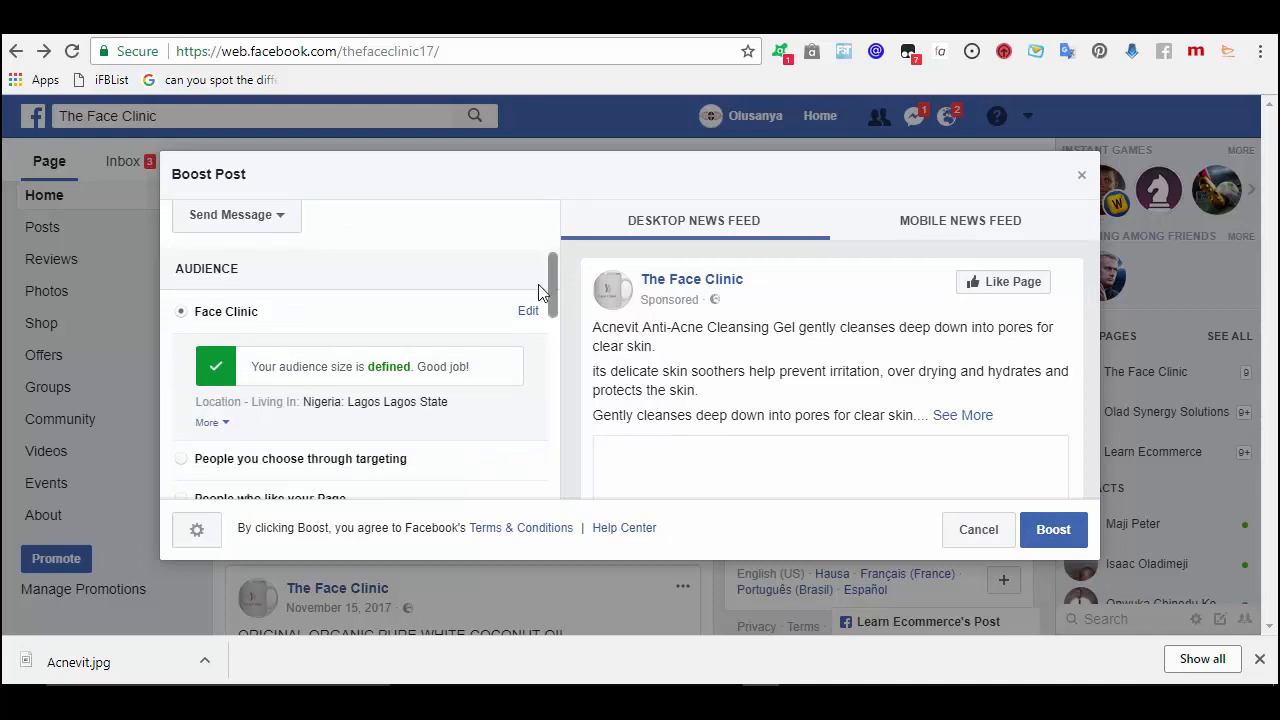
click(227, 423)
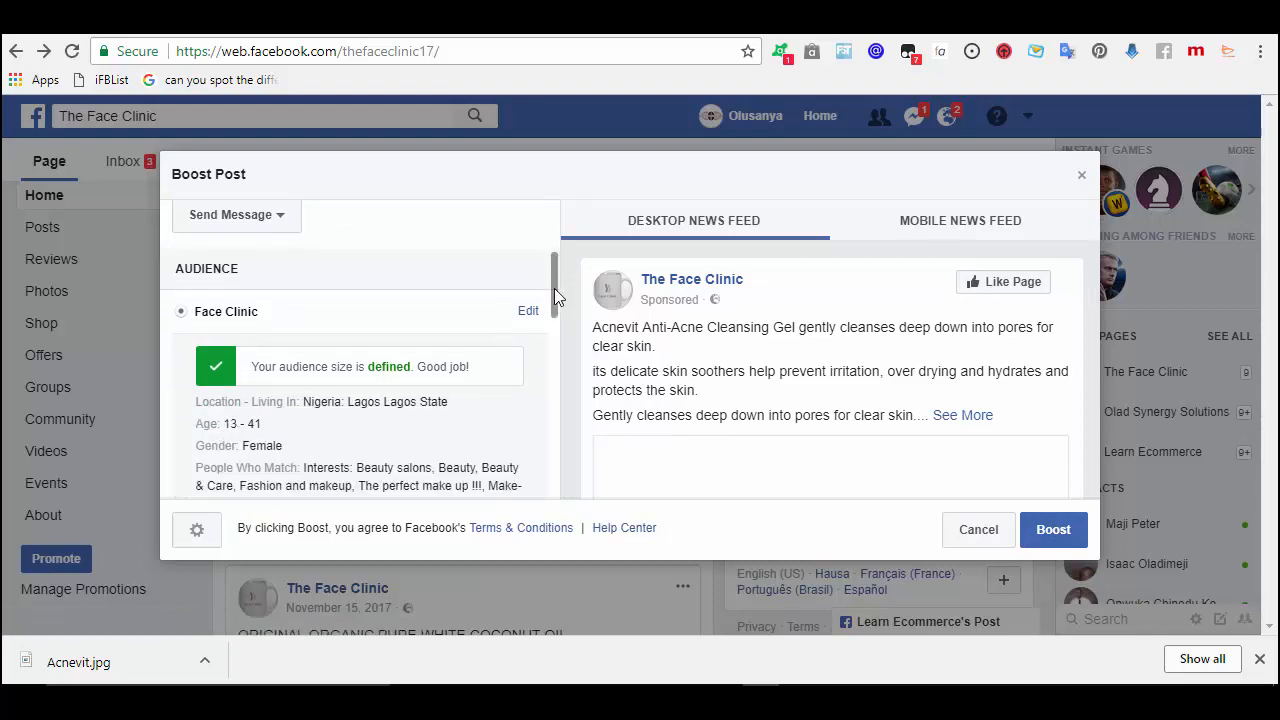
scroll(556, 296, down, 2)
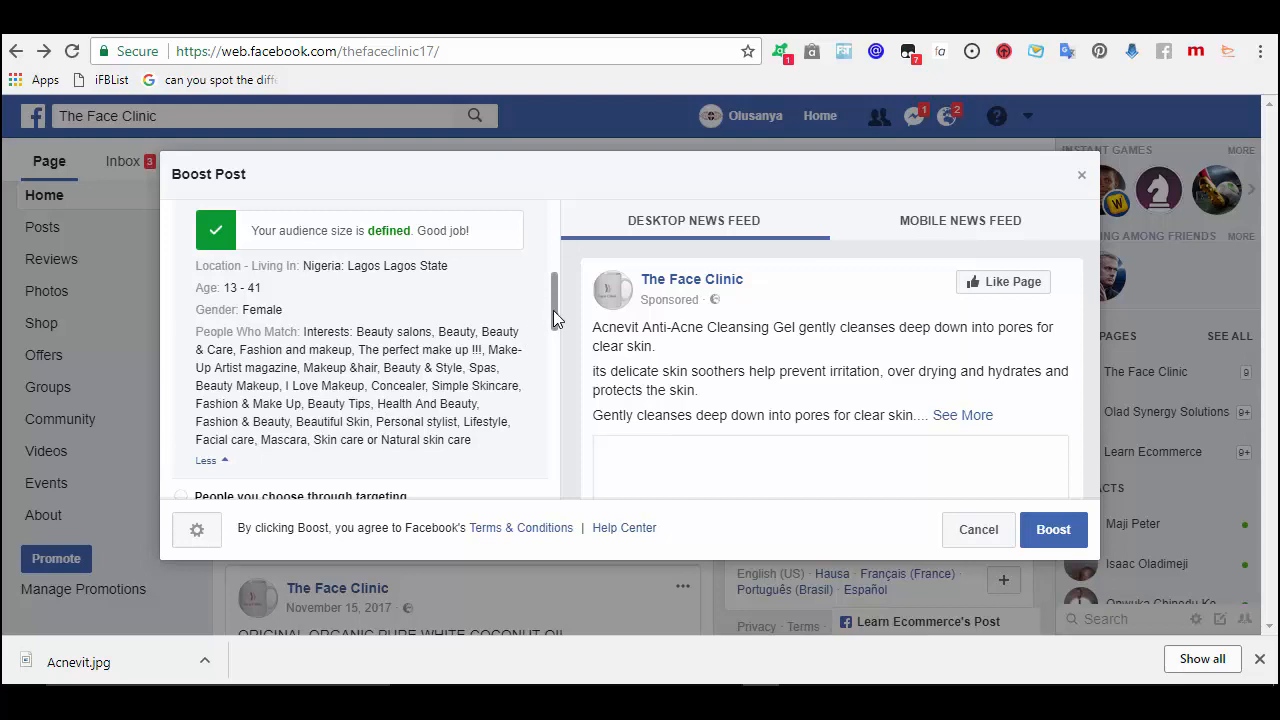
drag(553, 310, 557, 318)
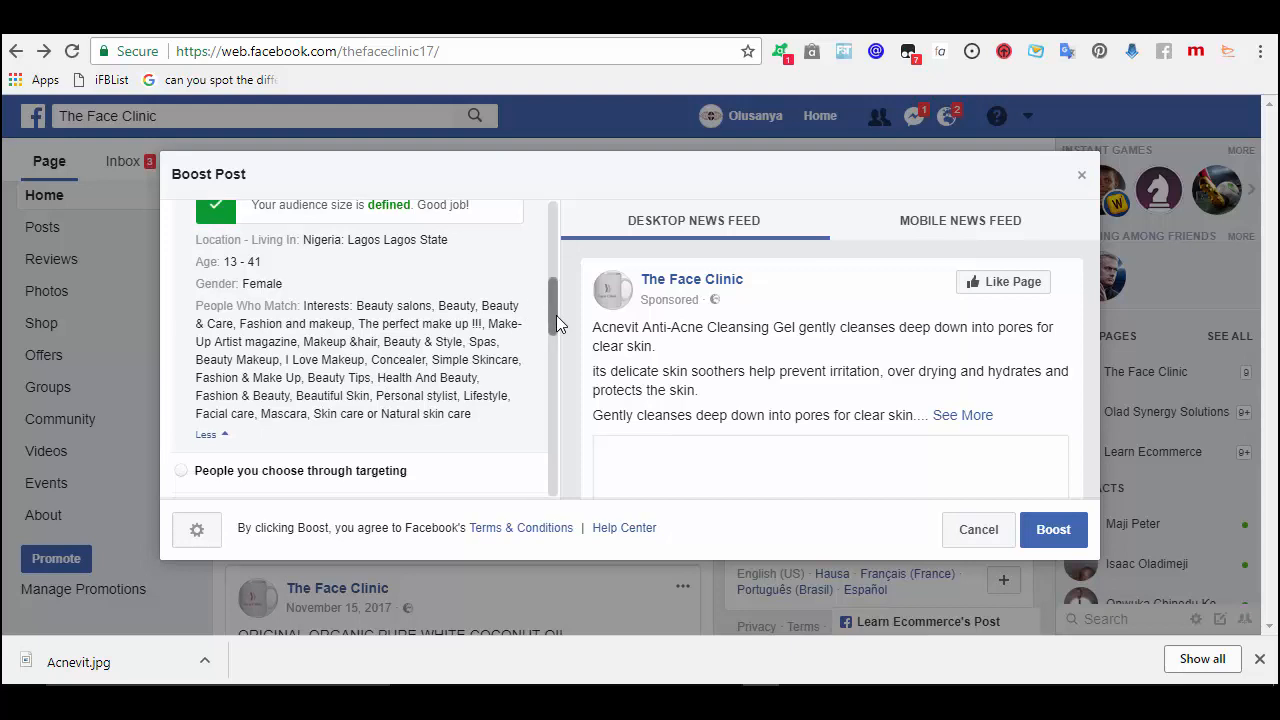
click(205, 437)
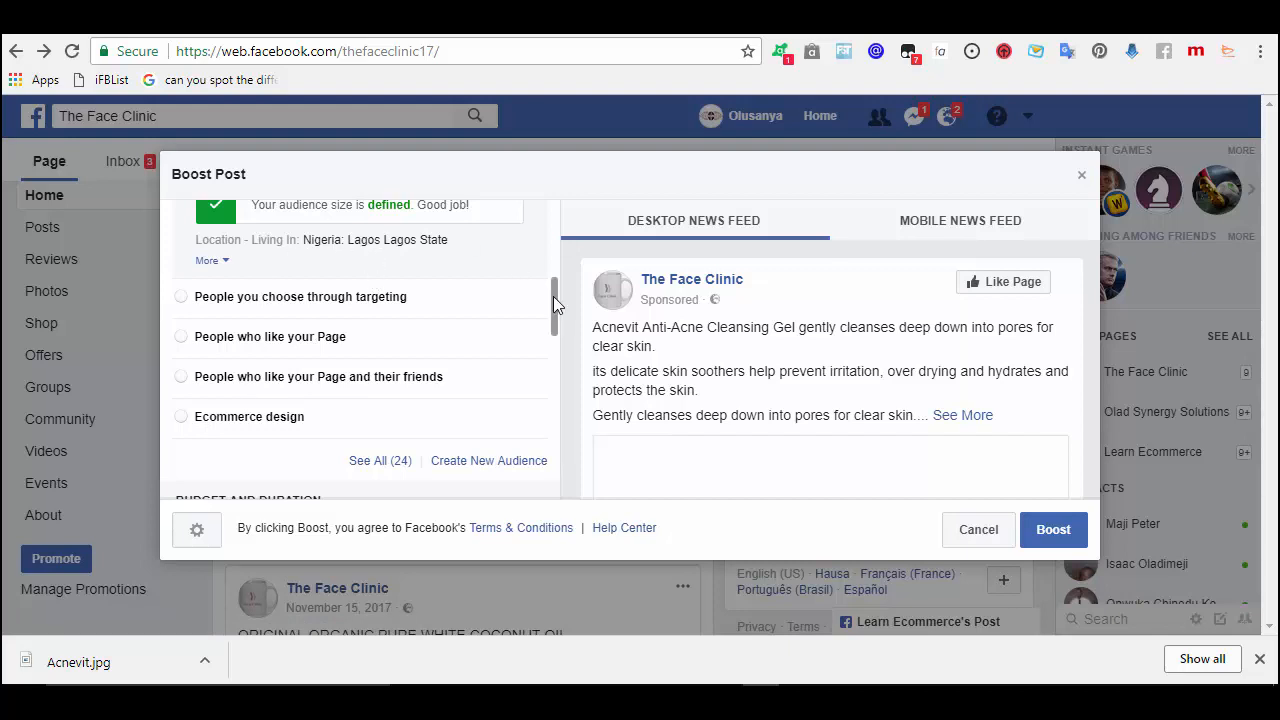
scroll(554, 300, up, 3)
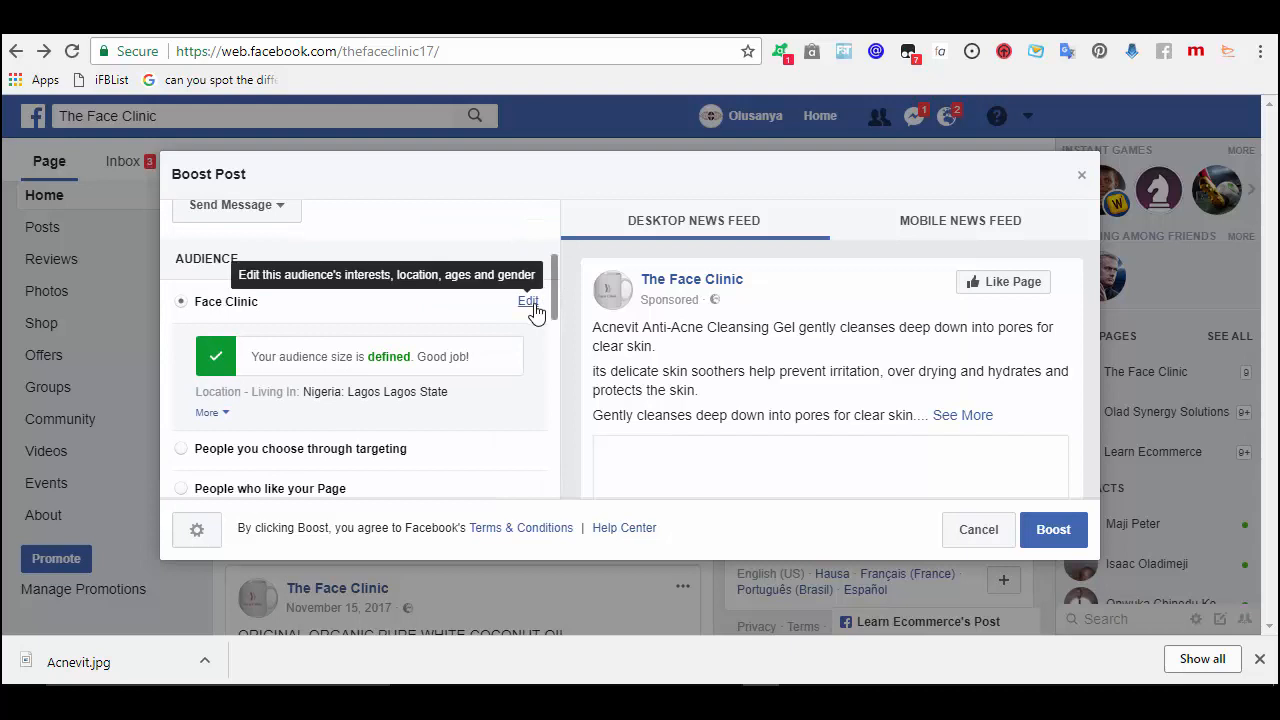
- In the Face Clinic audience, replace Lagos with Federal Capital Territory, Nigeria
click(533, 307)
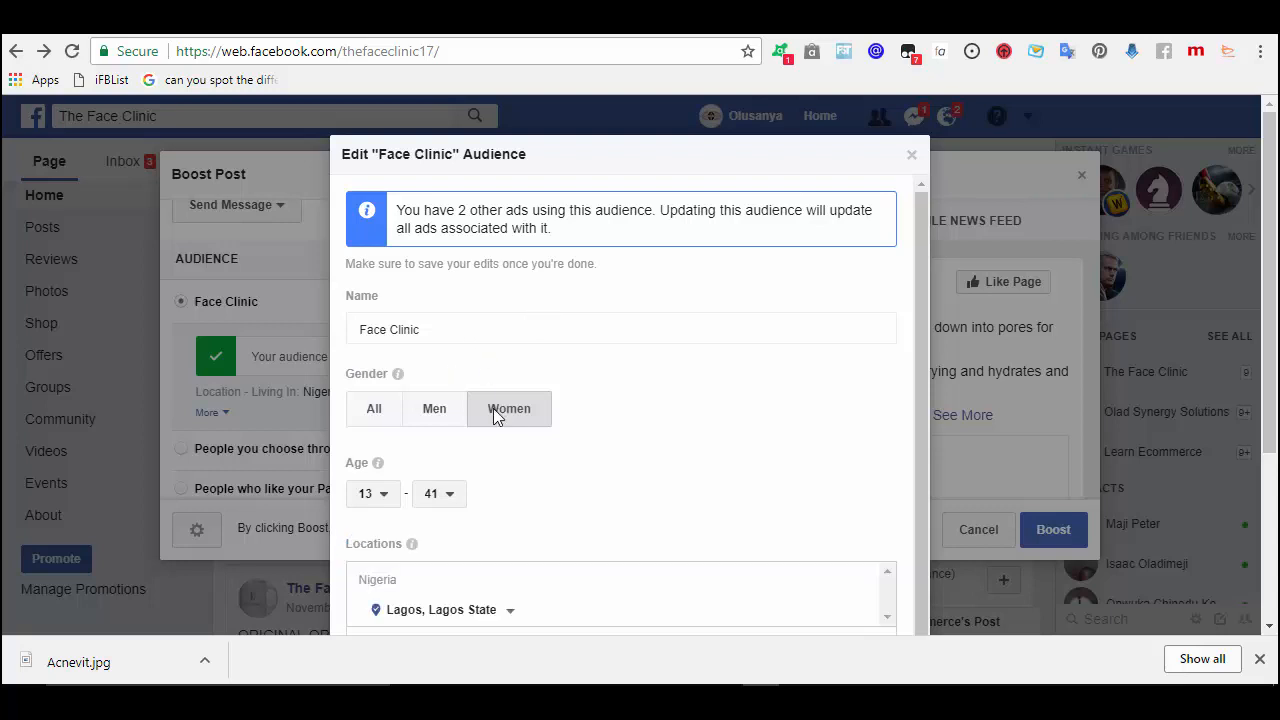
drag(925, 326, 929, 400)
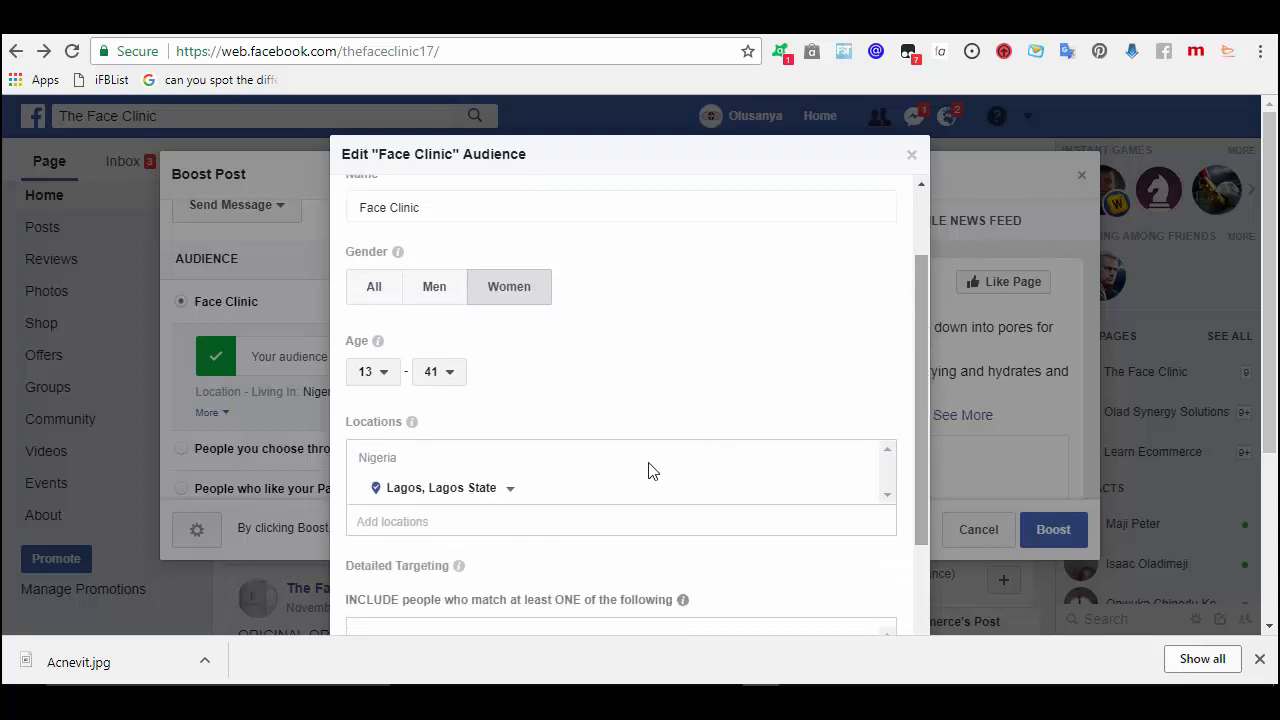
click(861, 492)
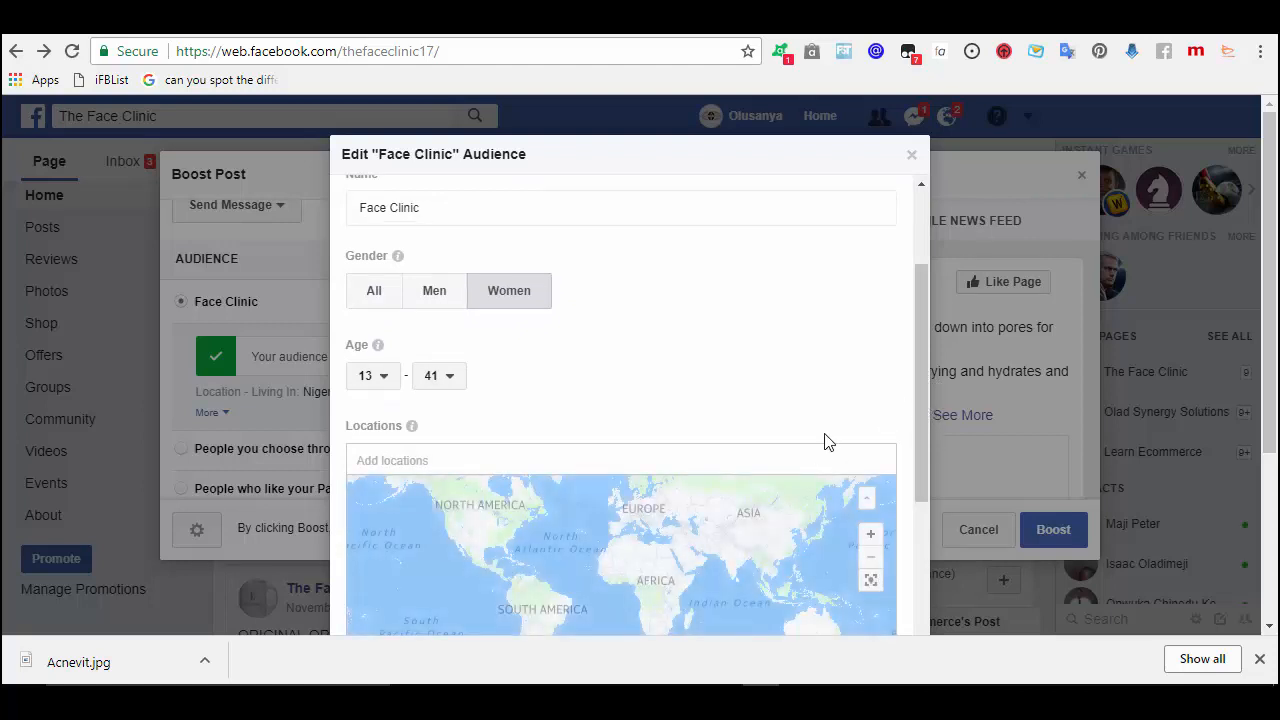
click(814, 460)
text(nigeri)
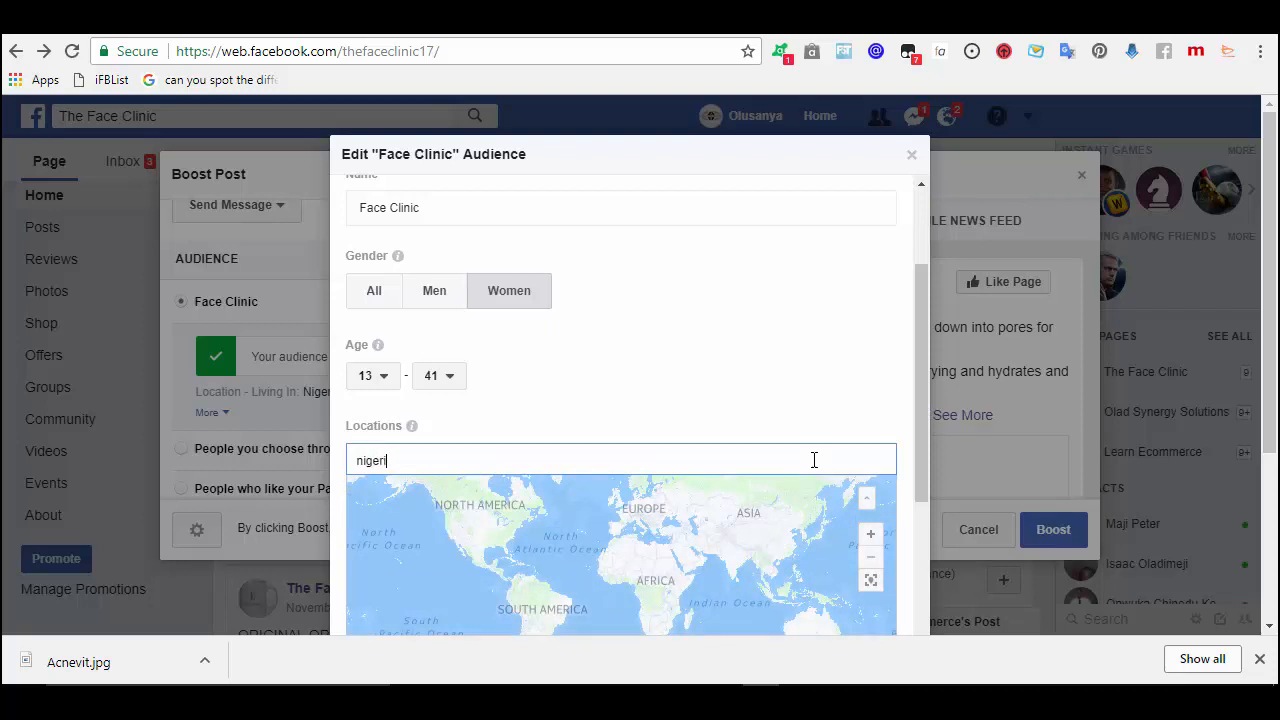
text(a)
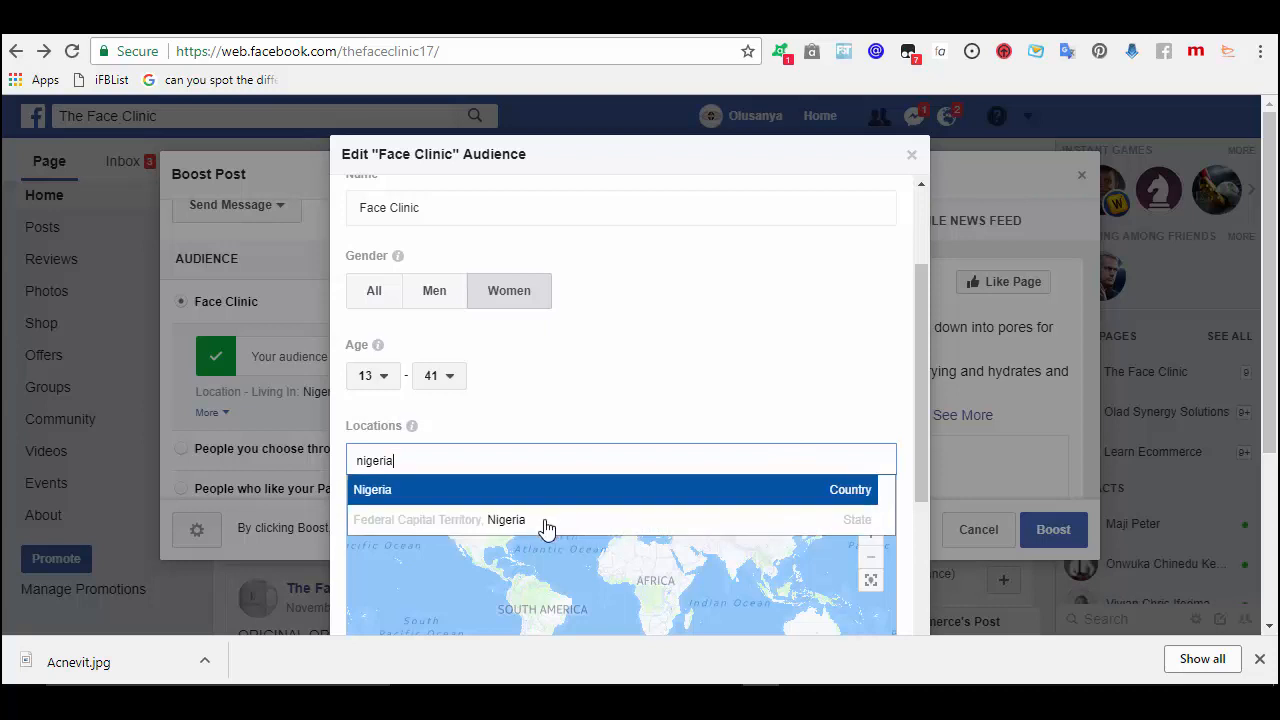
click(485, 521)
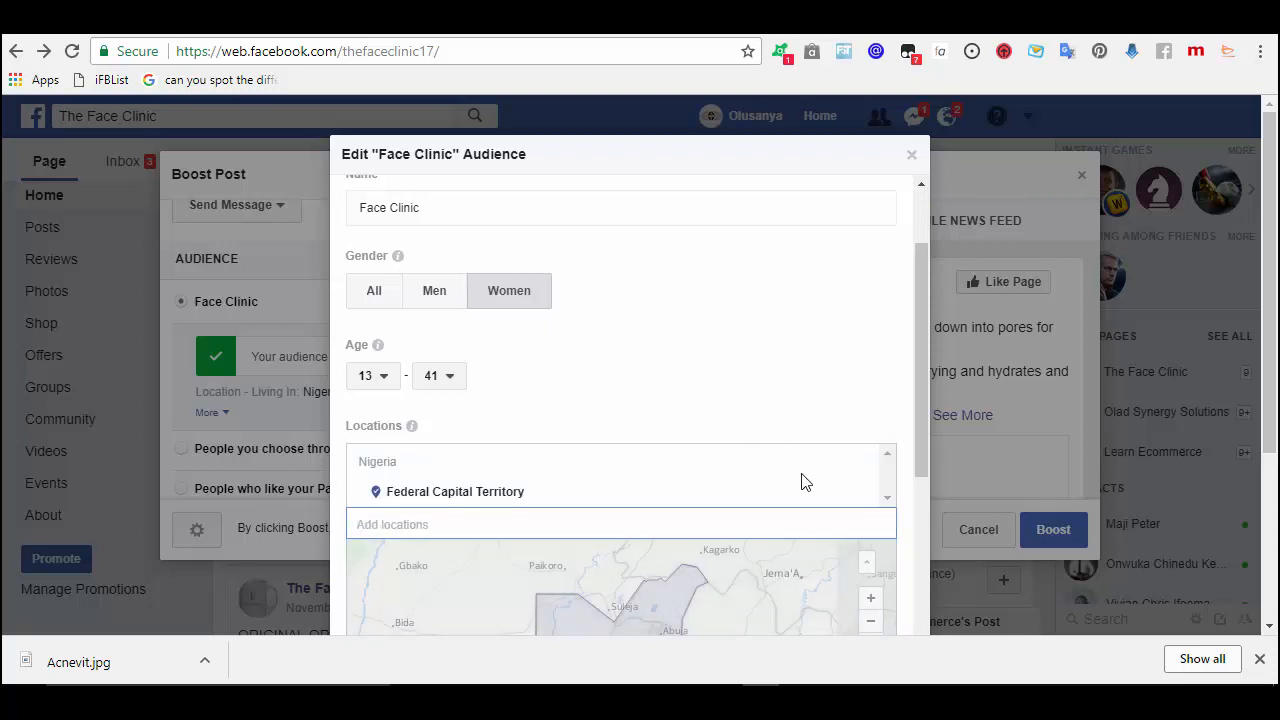
- Set the audience age range to 24–54
click(388, 386)
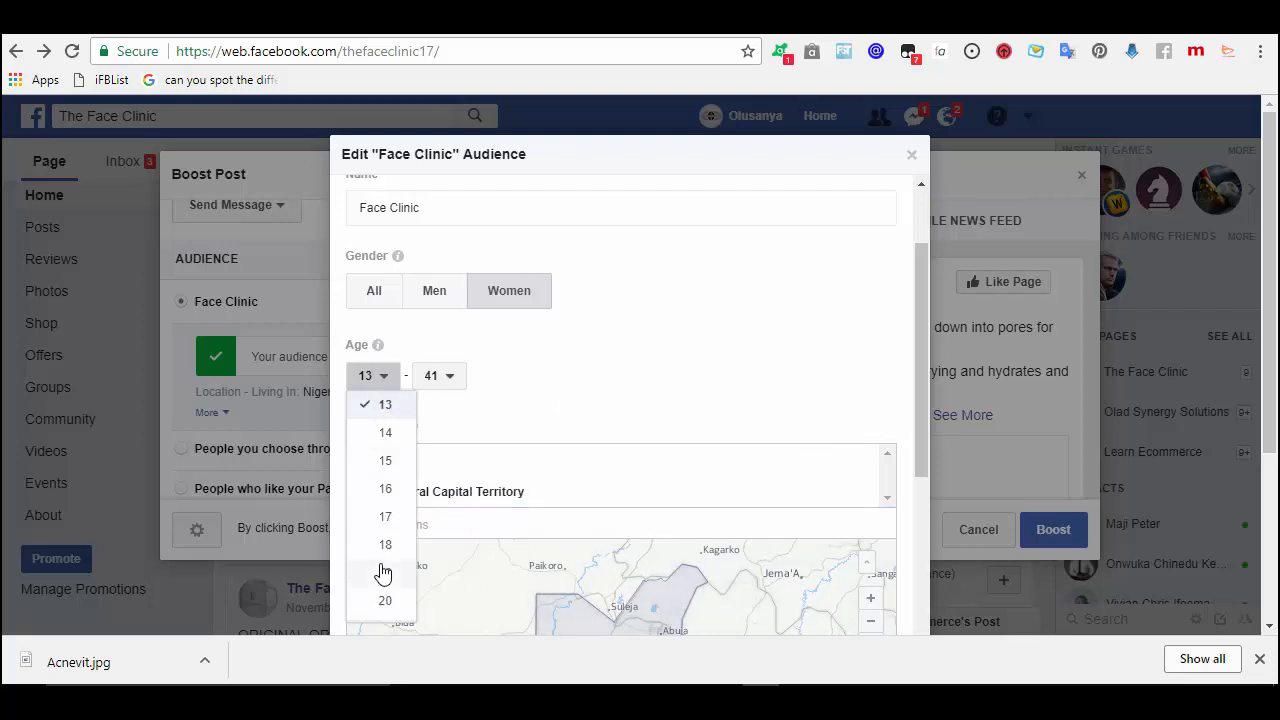
scroll(383, 572, down, 2)
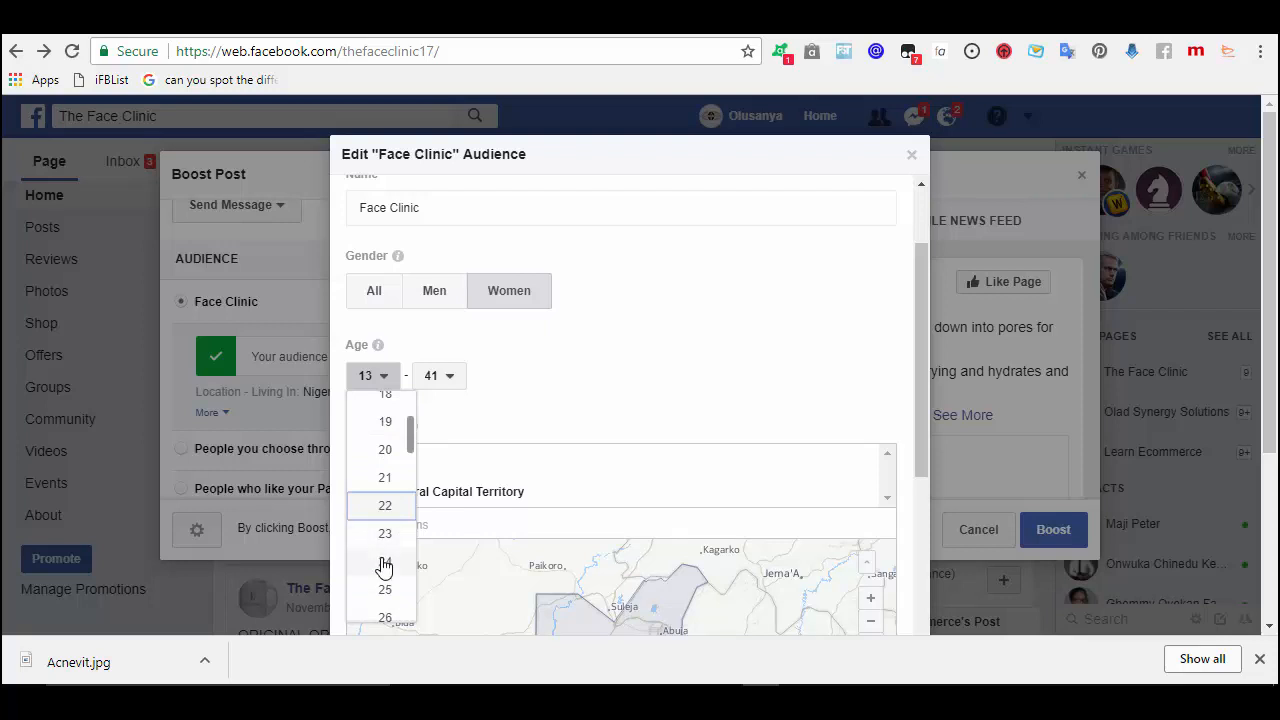
click(384, 563)
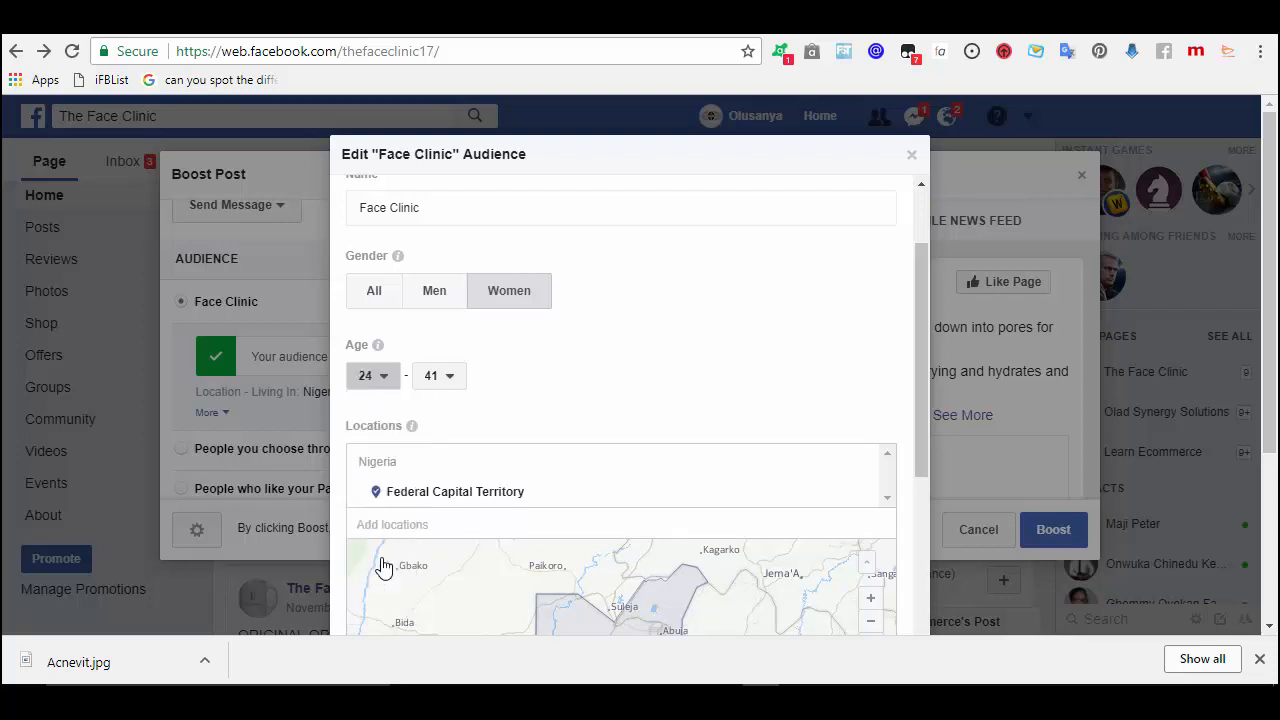
click(452, 382)
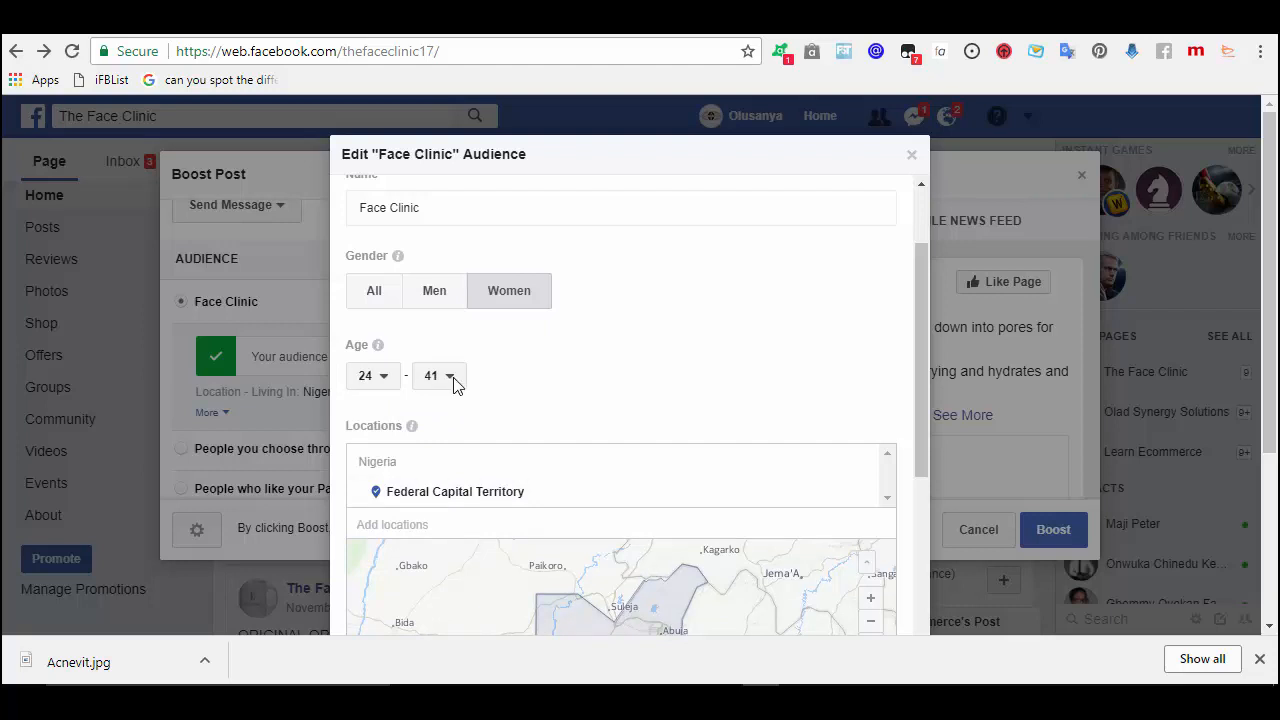
click(452, 382)
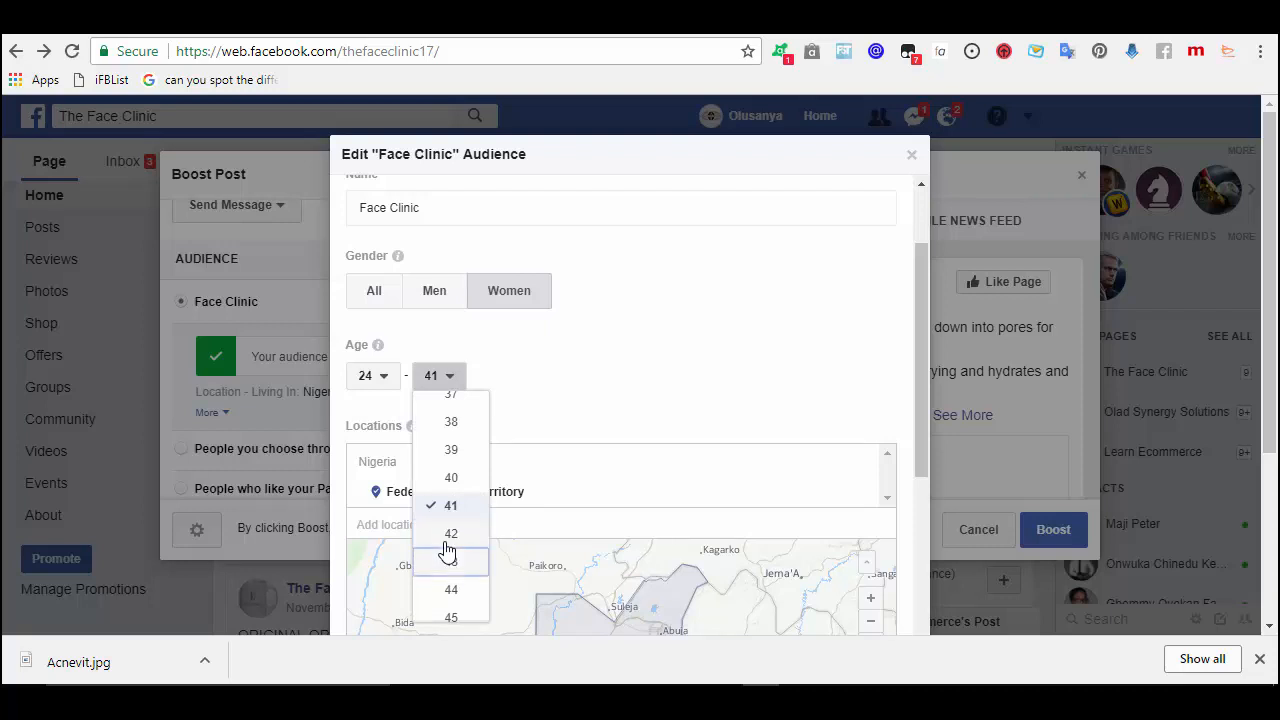
scroll(447, 551, down, 2)
scroll(447, 551, down, 1)
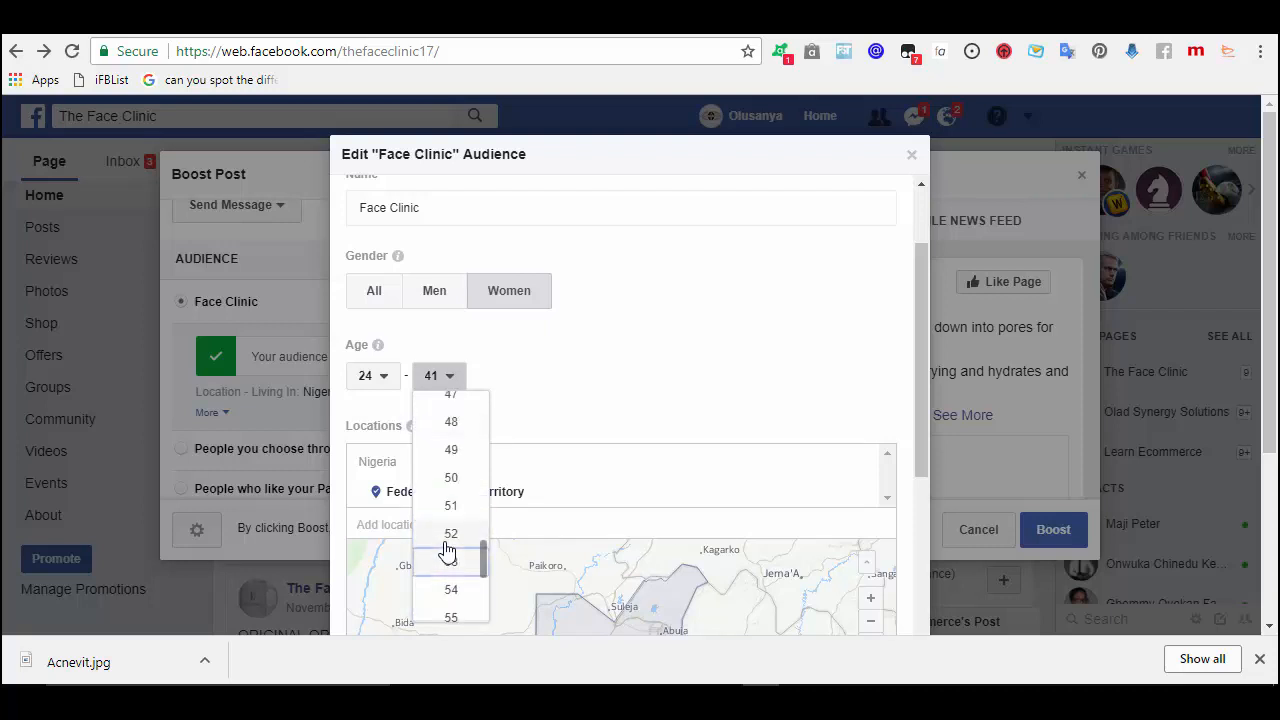
click(447, 592)
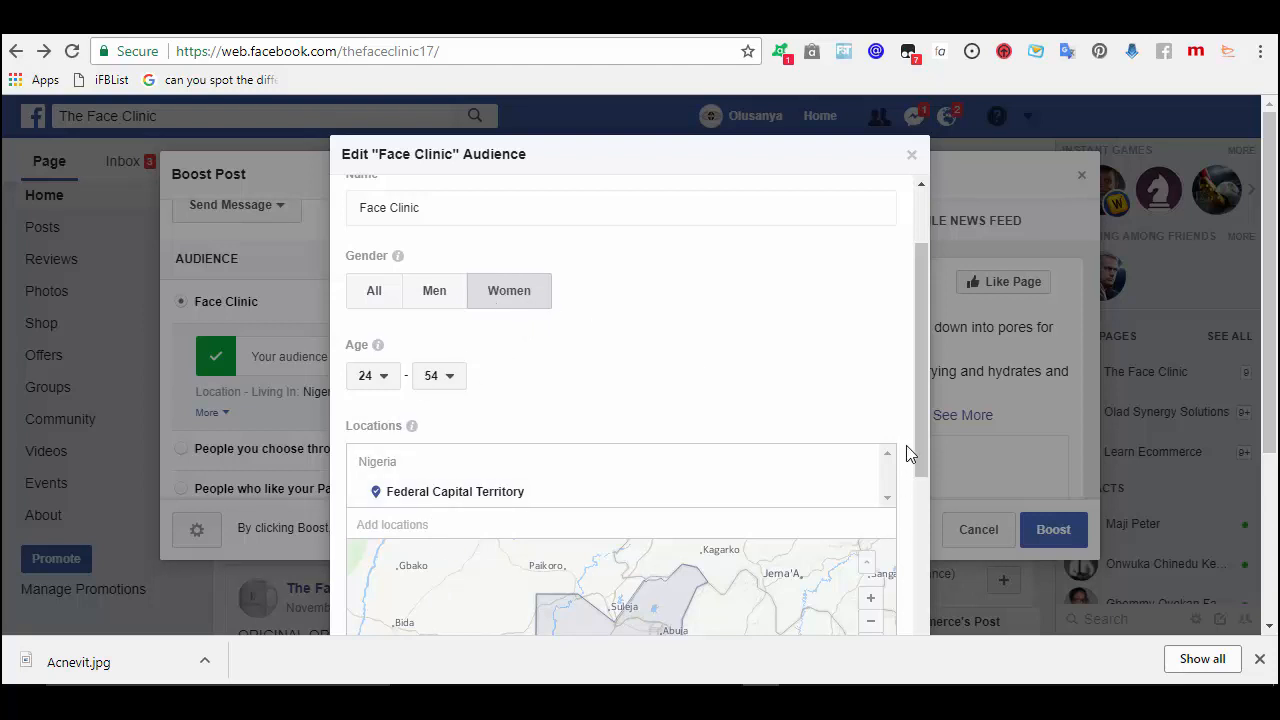
- Check the 200,000 potential reach and save the Federal Capital Territory audience
drag(922, 441, 913, 652)
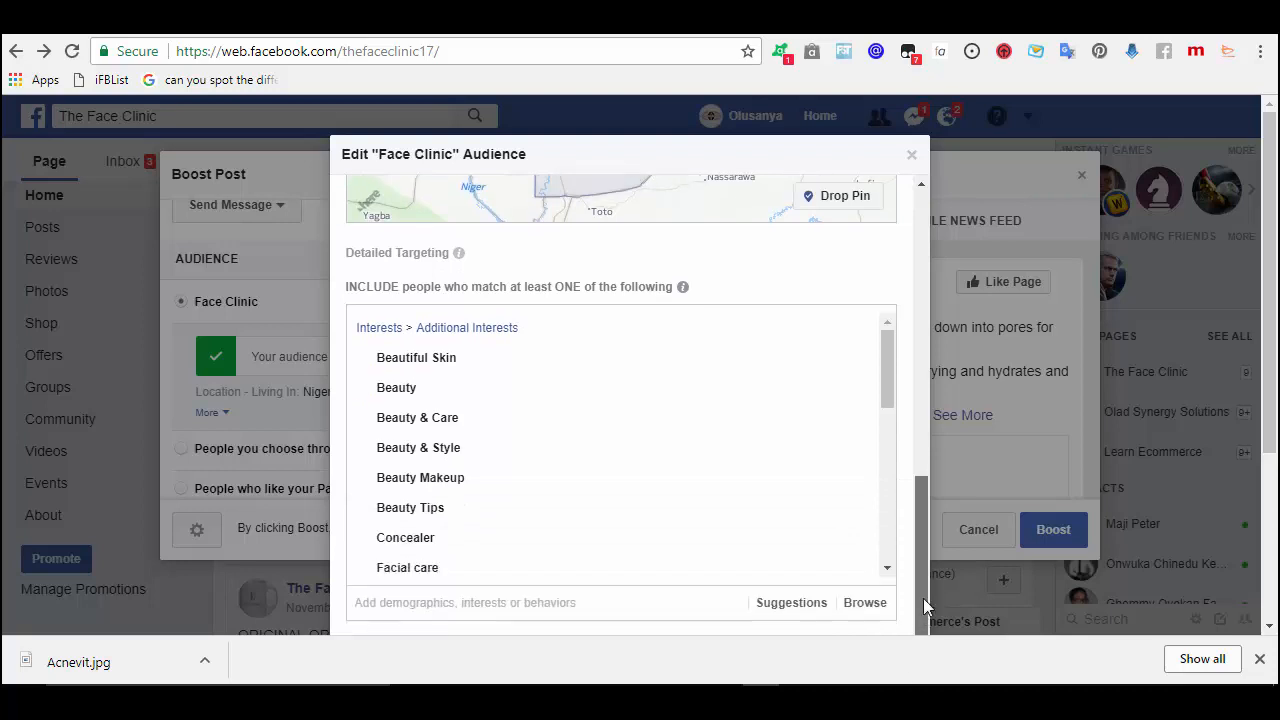
drag(923, 598, 922, 645)
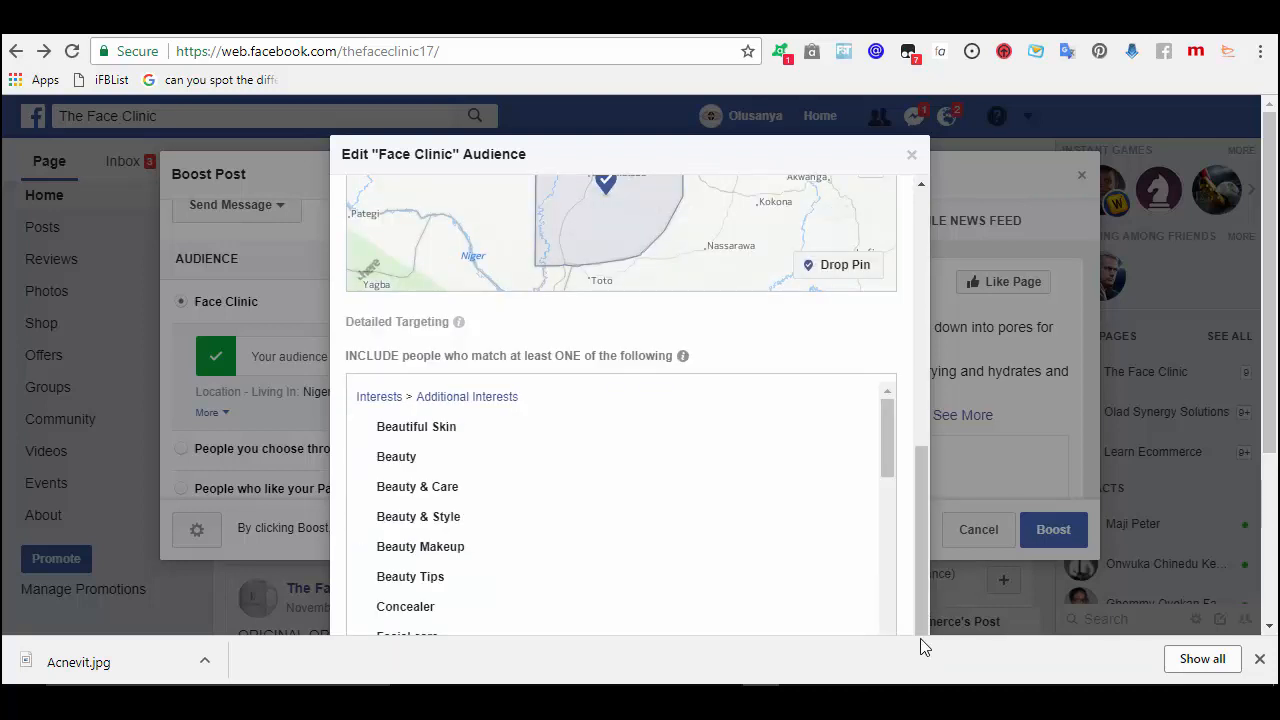
drag(1268, 377, 1262, 502)
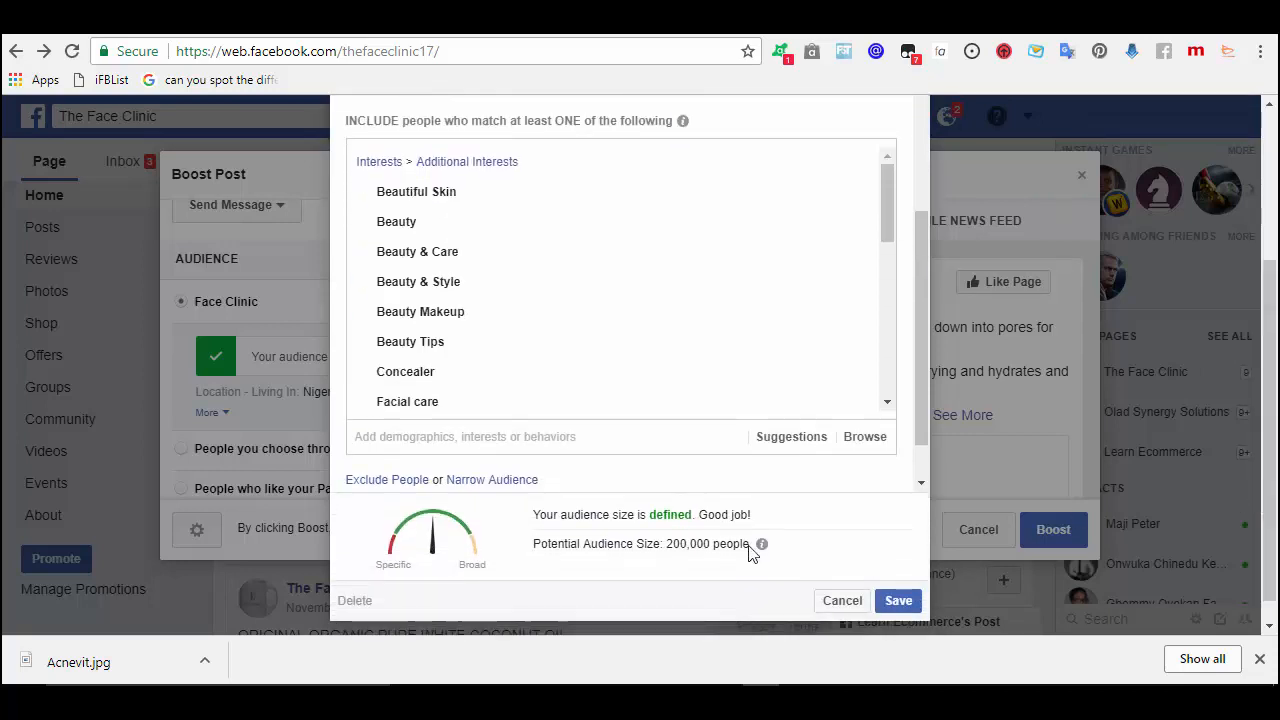
click(898, 602)
mouse_move(750, 558)
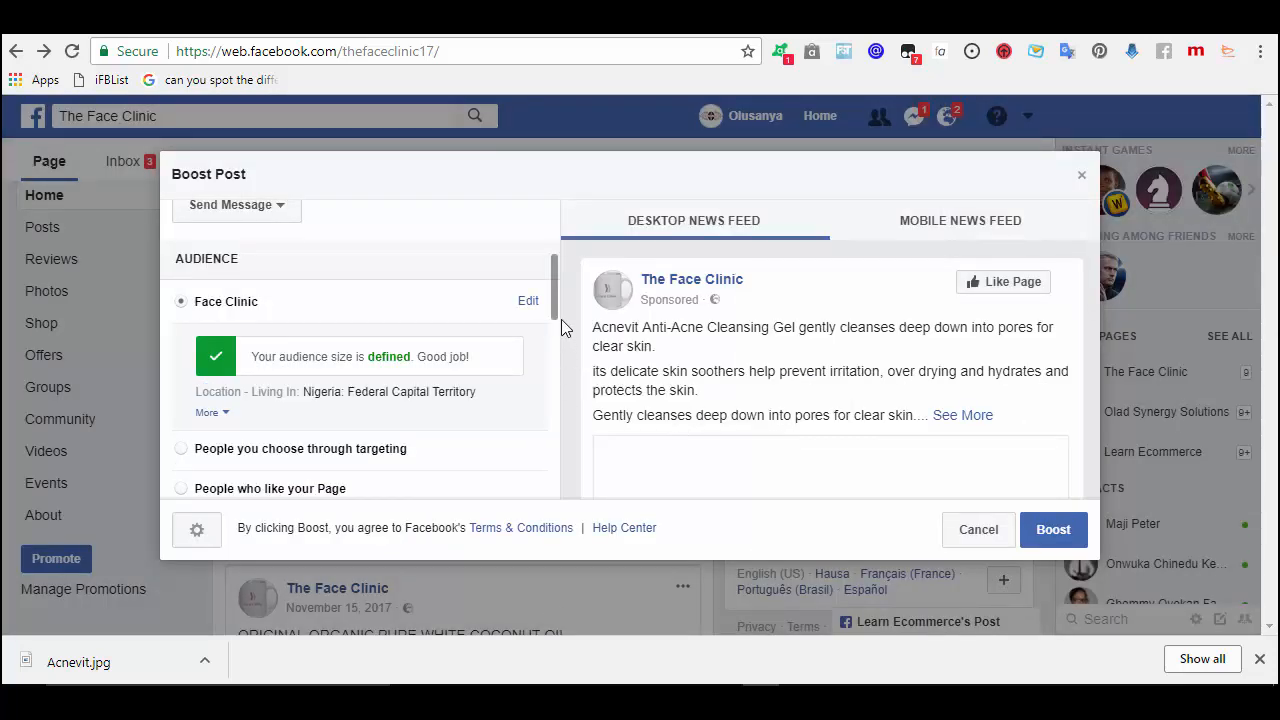
drag(555, 307, 558, 341)
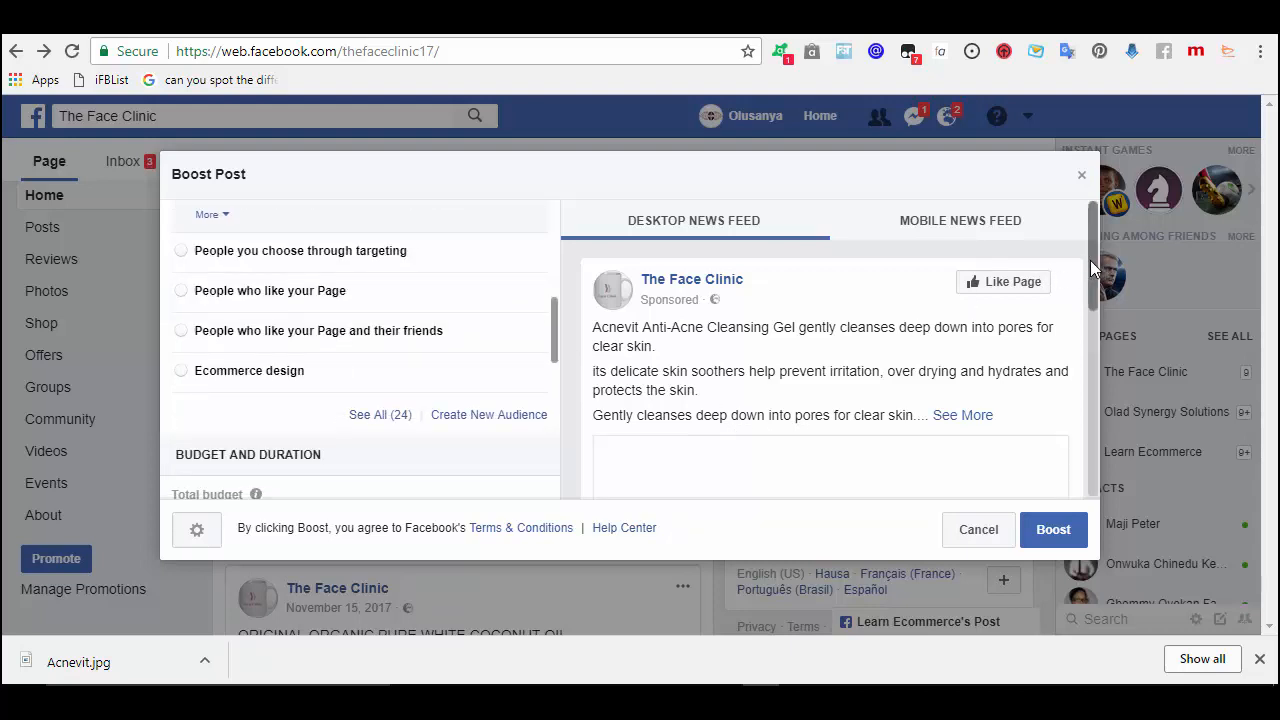
mouse_move(1090, 260)
mouse_down()
mouse_move(1099, 342)
mouse_move(1094, 251)
mouse_up()
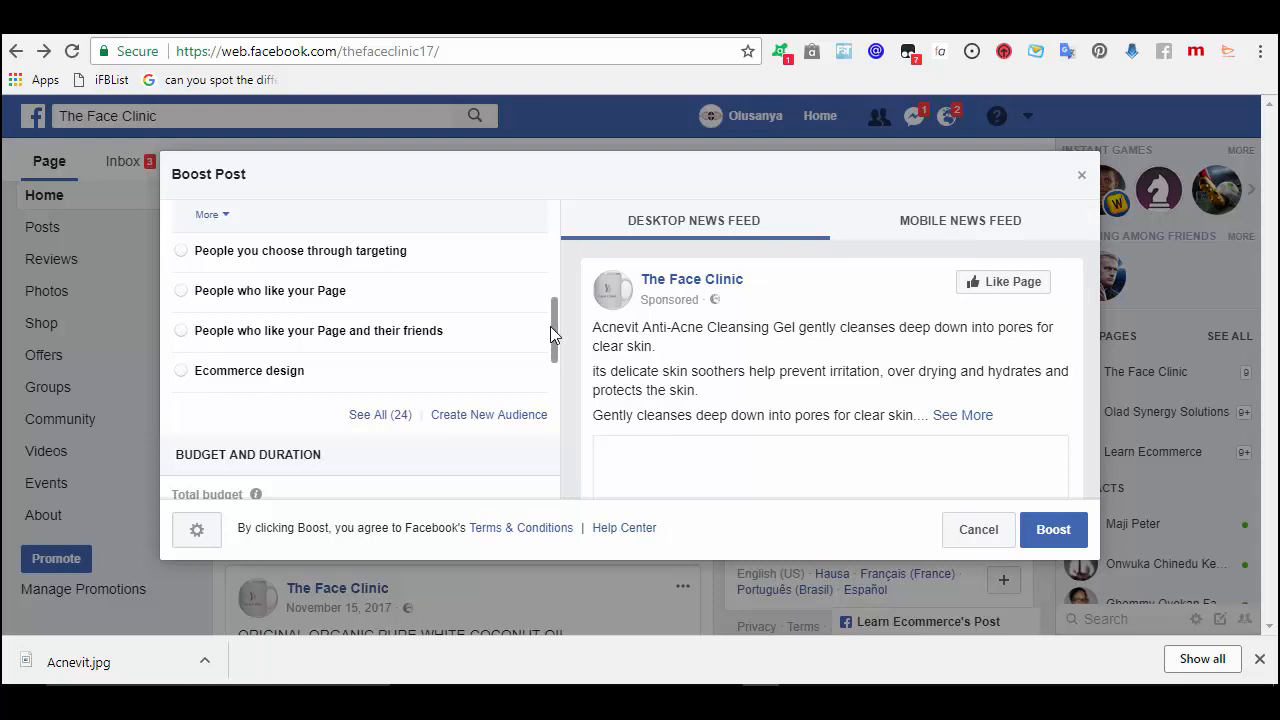
drag(553, 318, 556, 382)
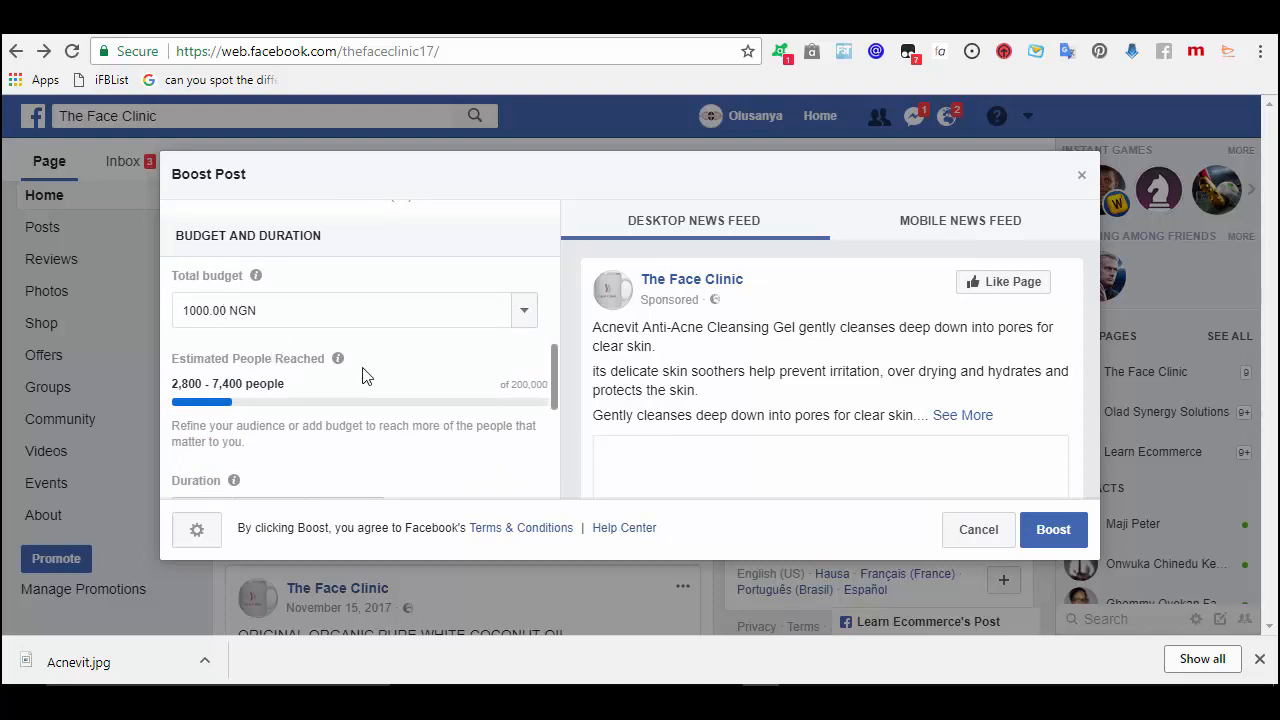
drag(556, 375, 556, 419)
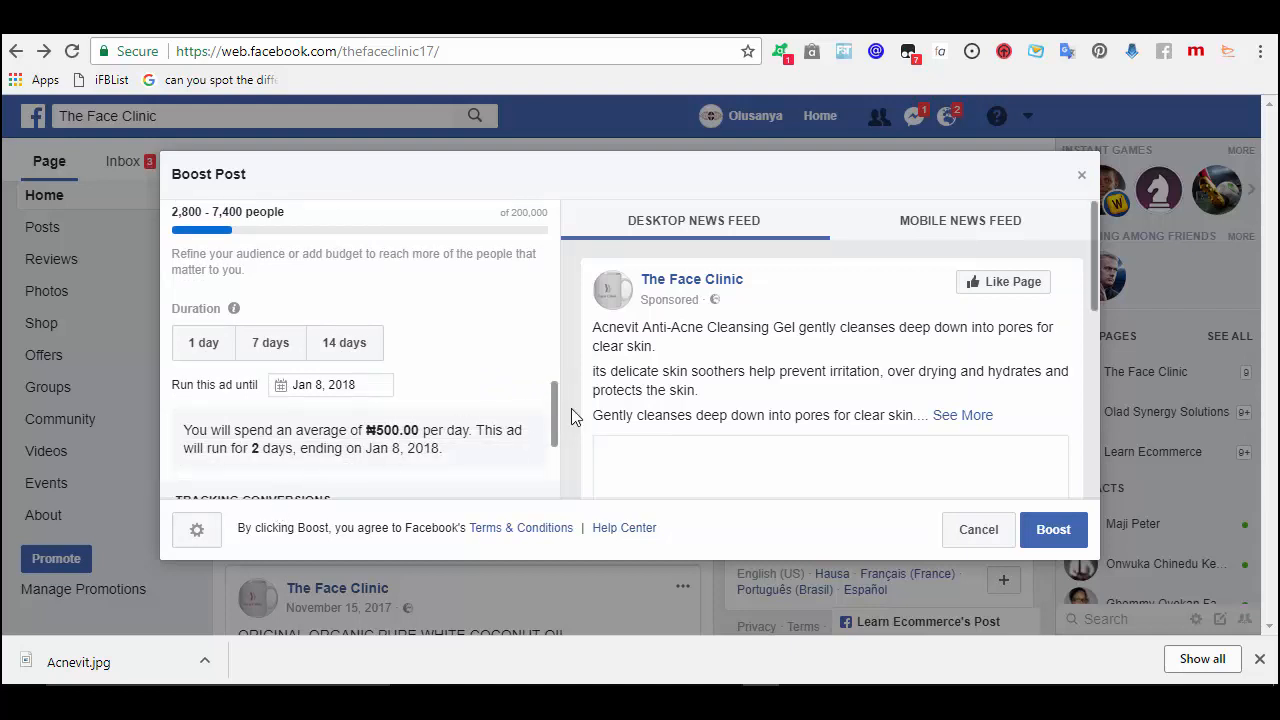
drag(556, 415, 548, 370)
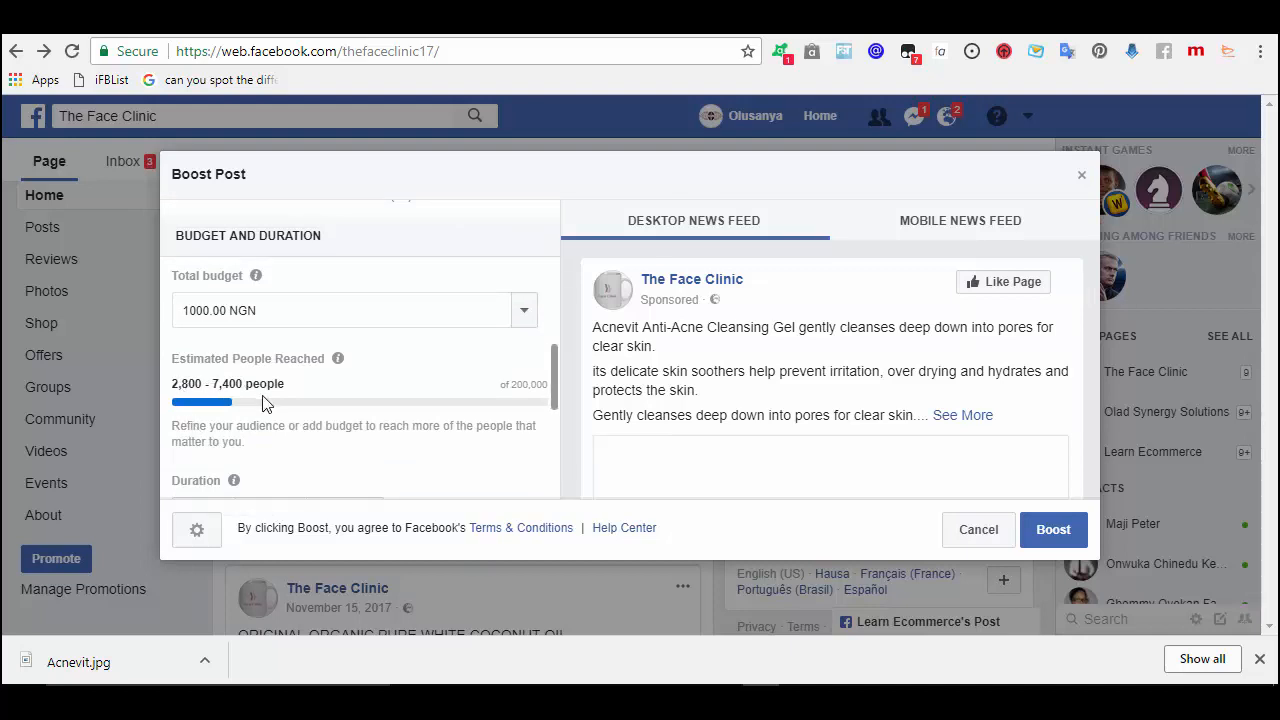
- Change the boost's total budget from 1000.00 to 2500.00 NGN
click(279, 309)
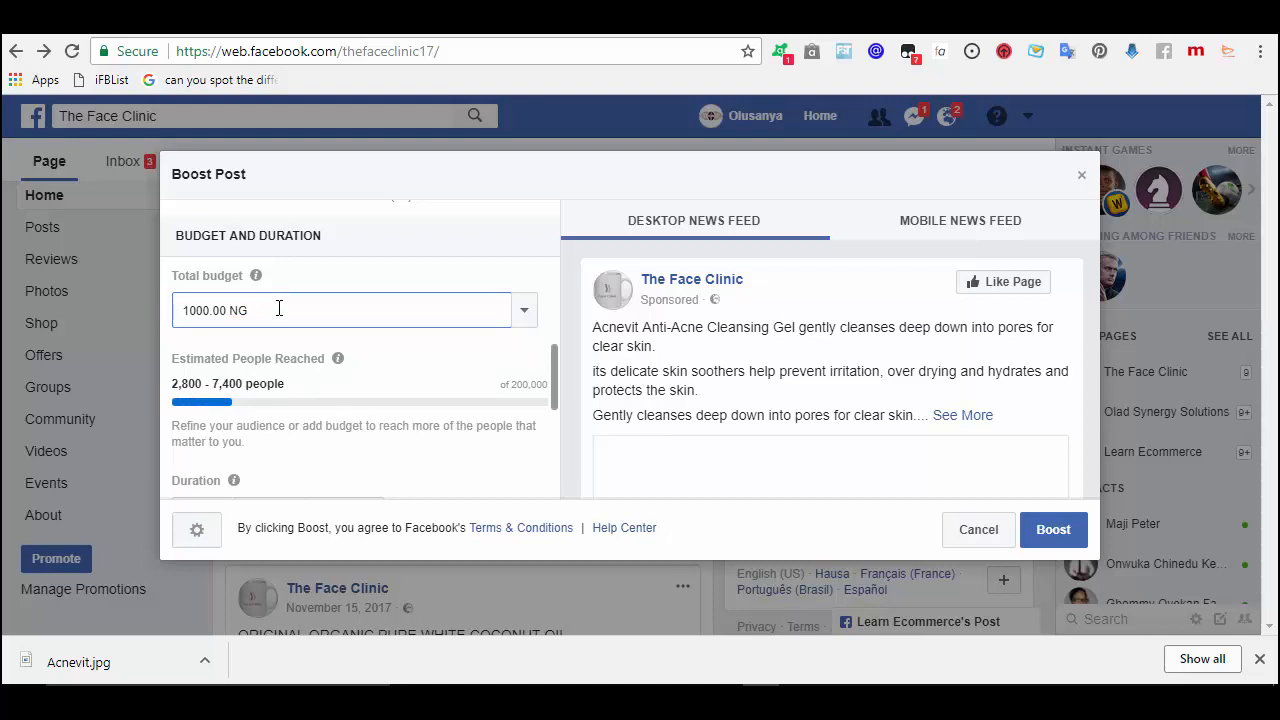
key(BackSpace)
key(BackSpace)
key(BackSpace)
key(BackSpace)
key(BackSpace)
key(BackSpace)
key(BackSpace)
key(BackSpace)
key(BackSpace)
key(BackSpace)
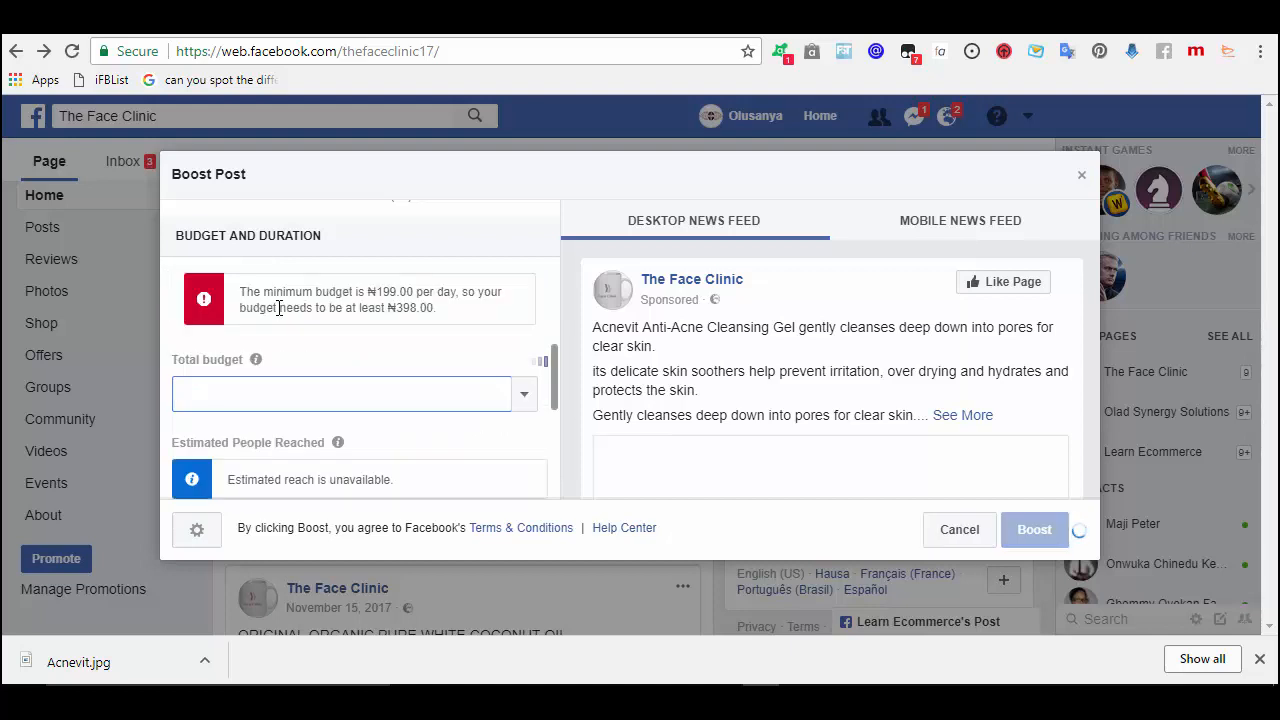
text(1)
key(BackSpace)
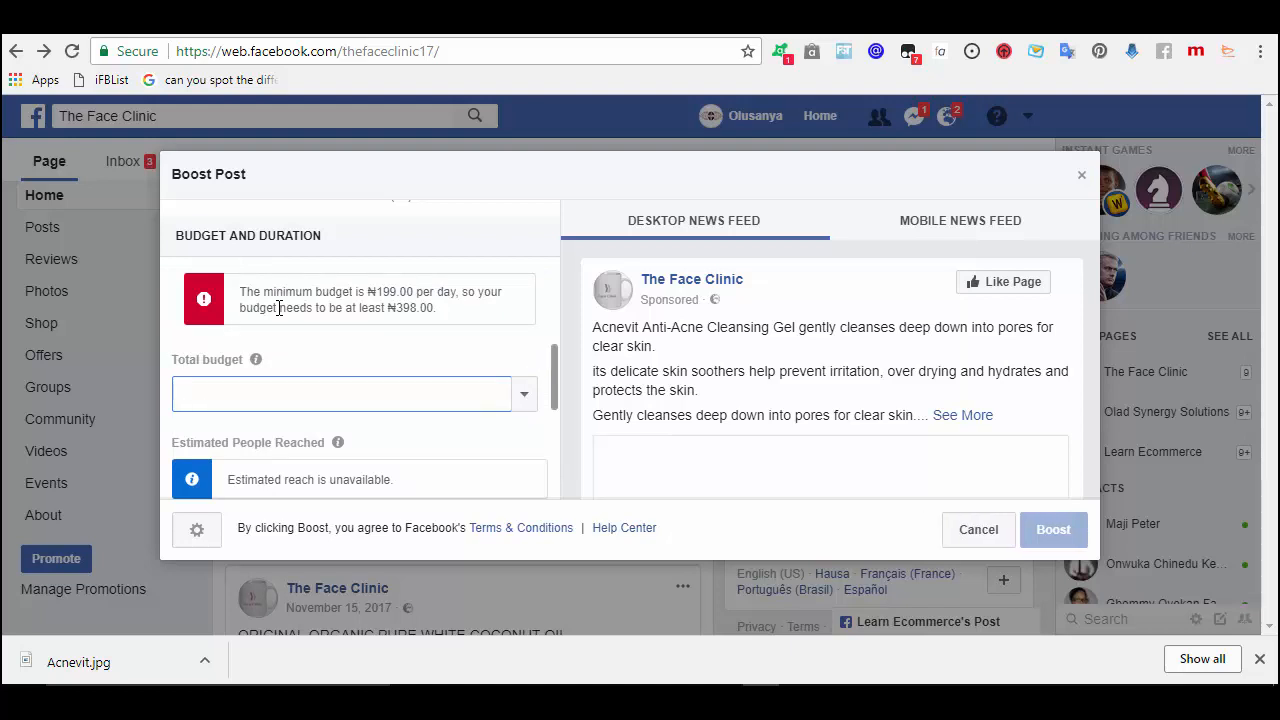
text(2500)
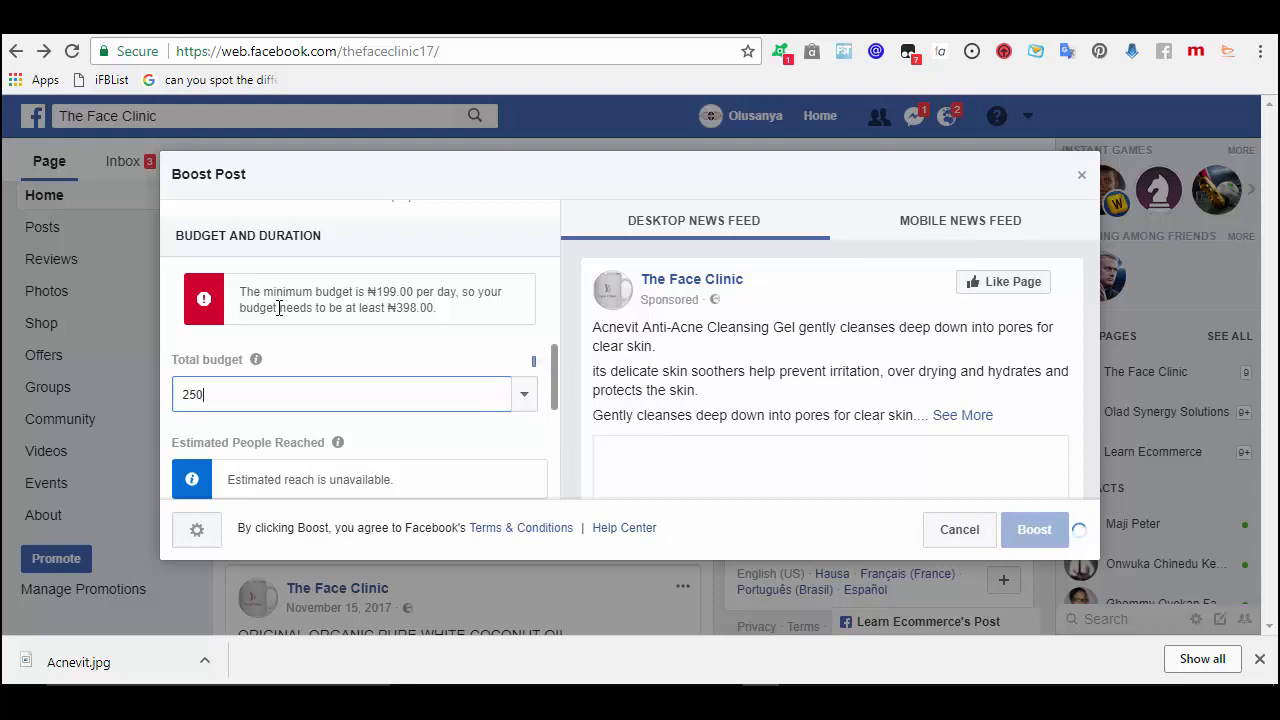
click(555, 391)
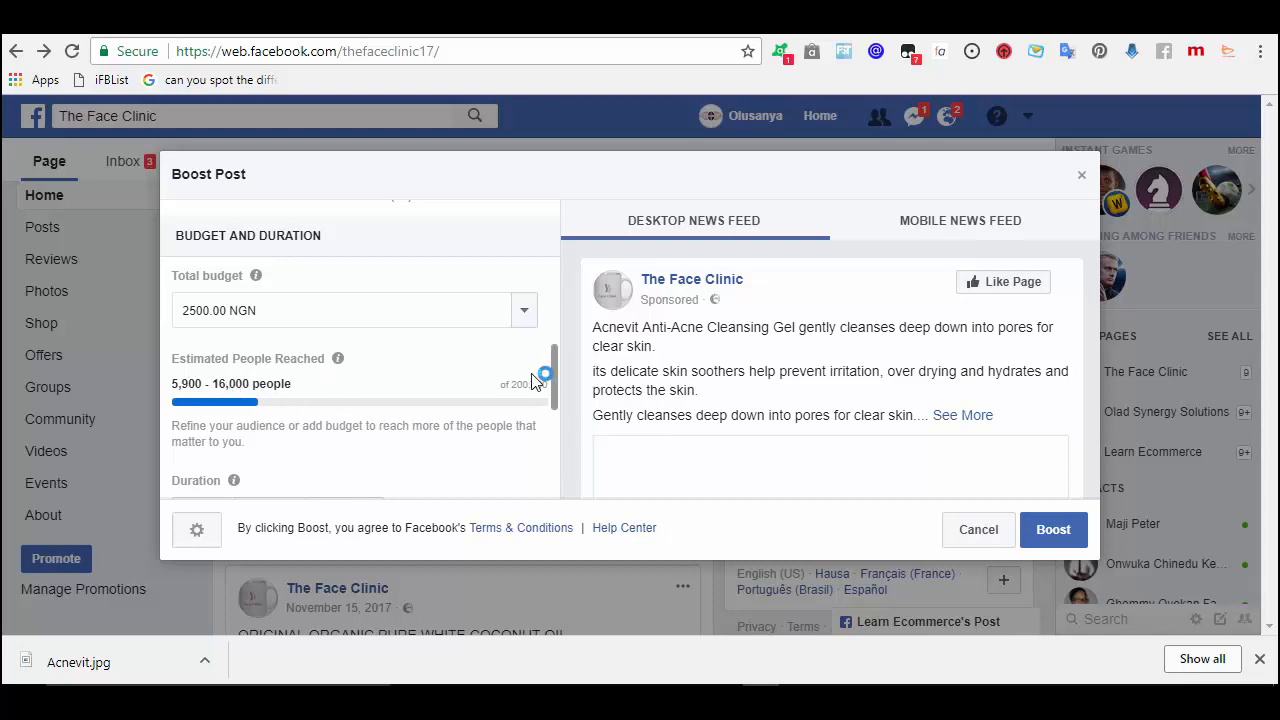
scroll(555, 392, down, 2)
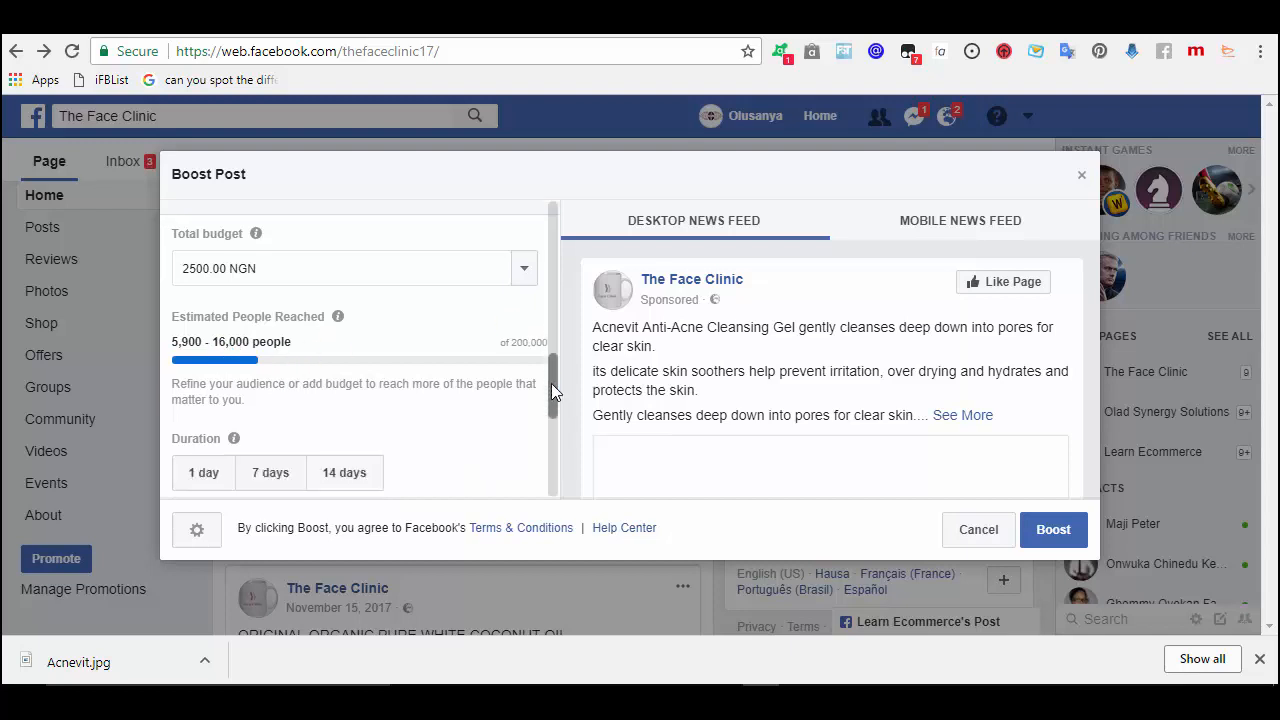
scroll(555, 410, down, 3)
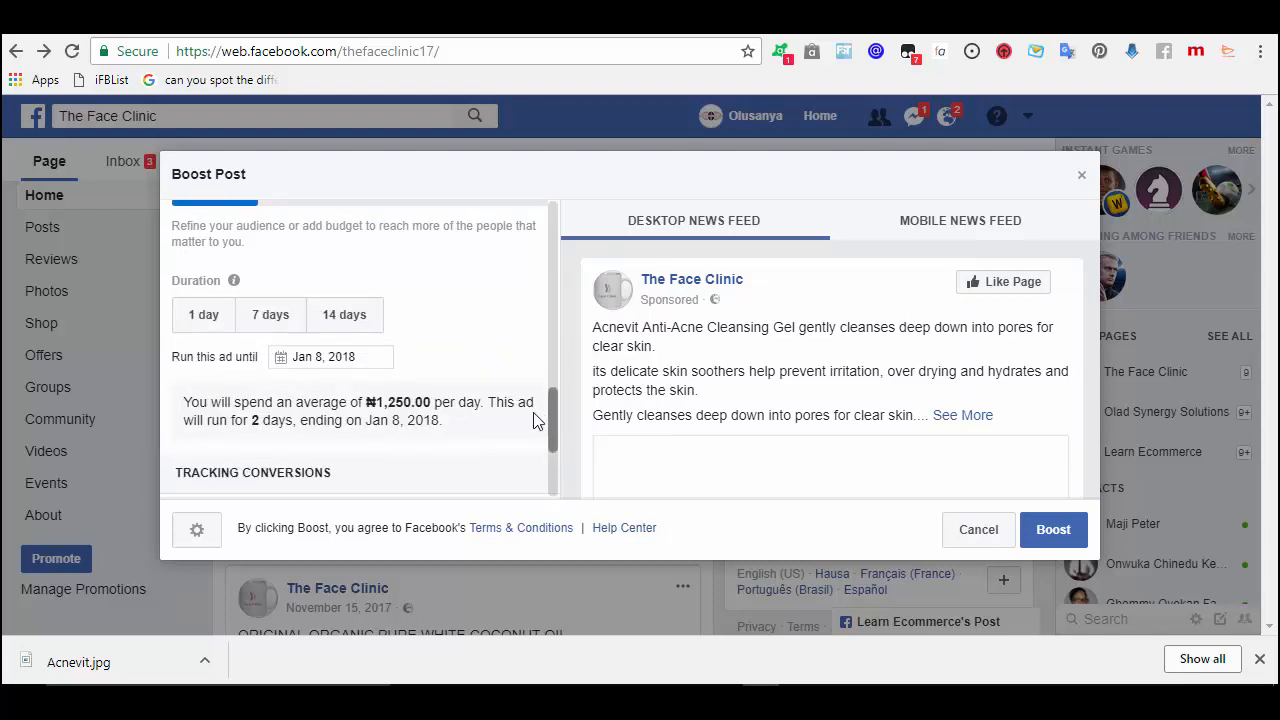
- Set the boost end date to Jan 9, 2018, giving 3 days at ₦833.33 daily
click(325, 358)
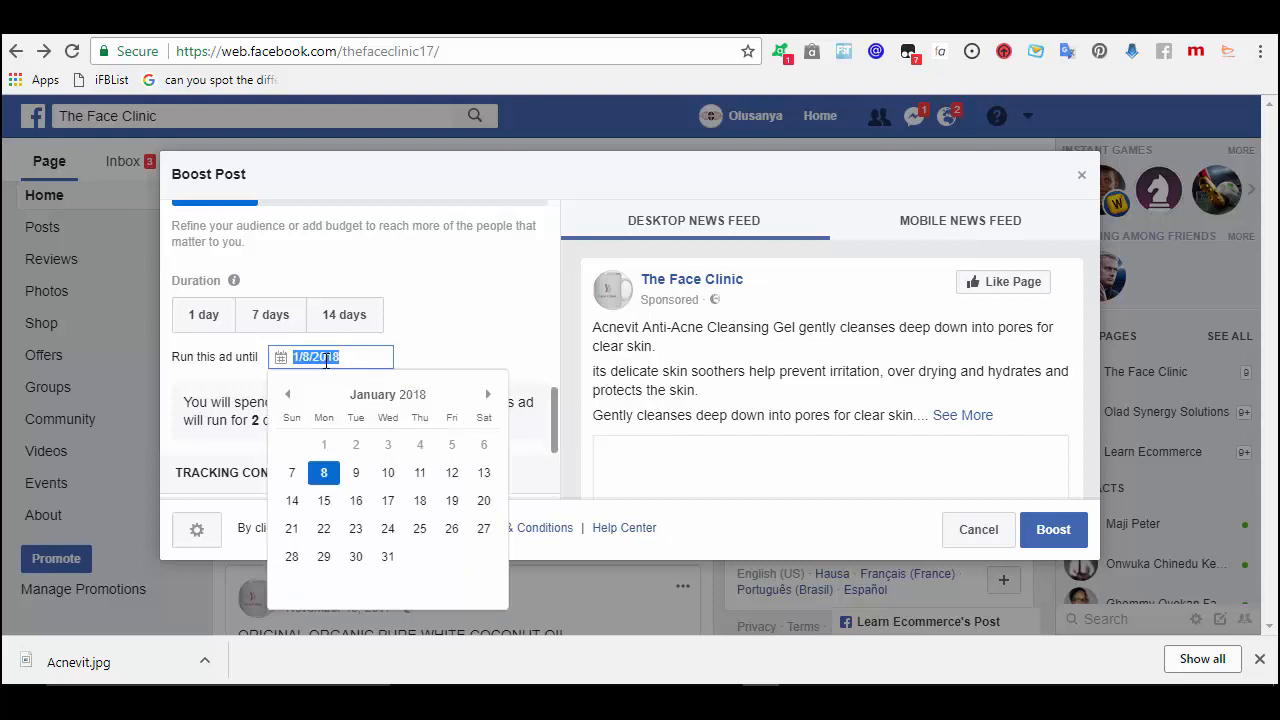
click(356, 474)
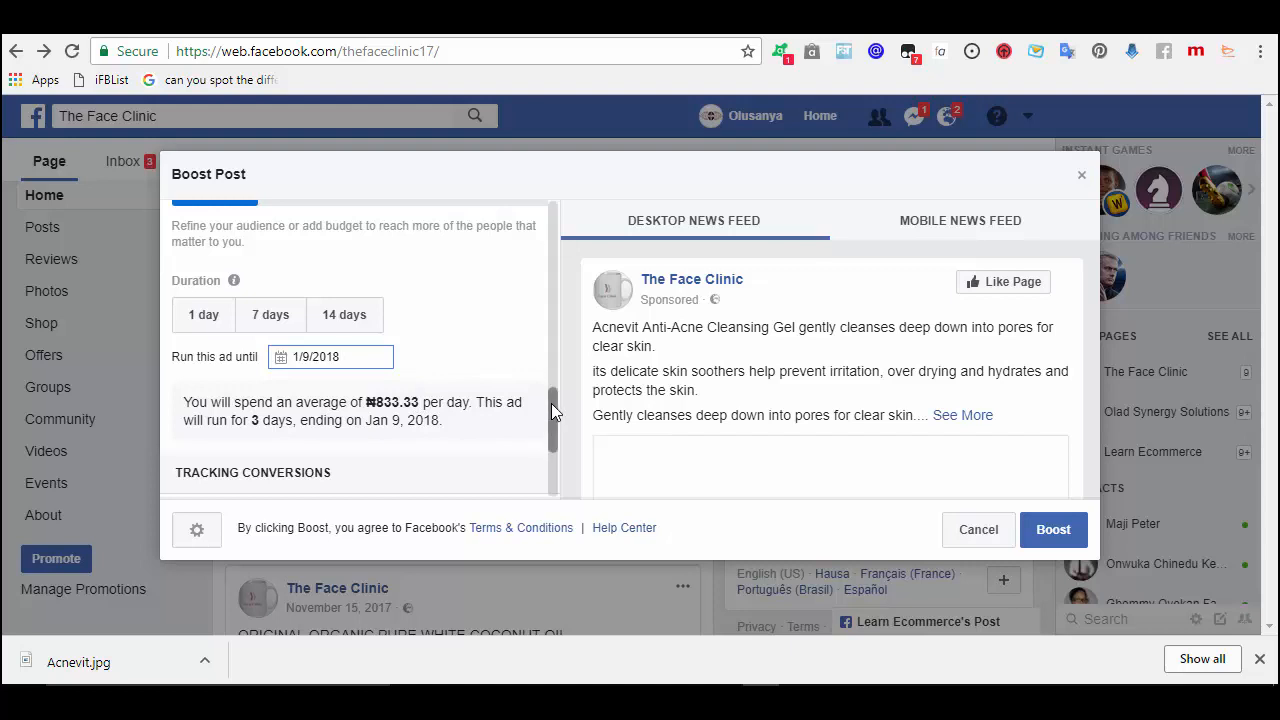
scroll(552, 415, up, 2)
scroll(552, 419, down, 3)
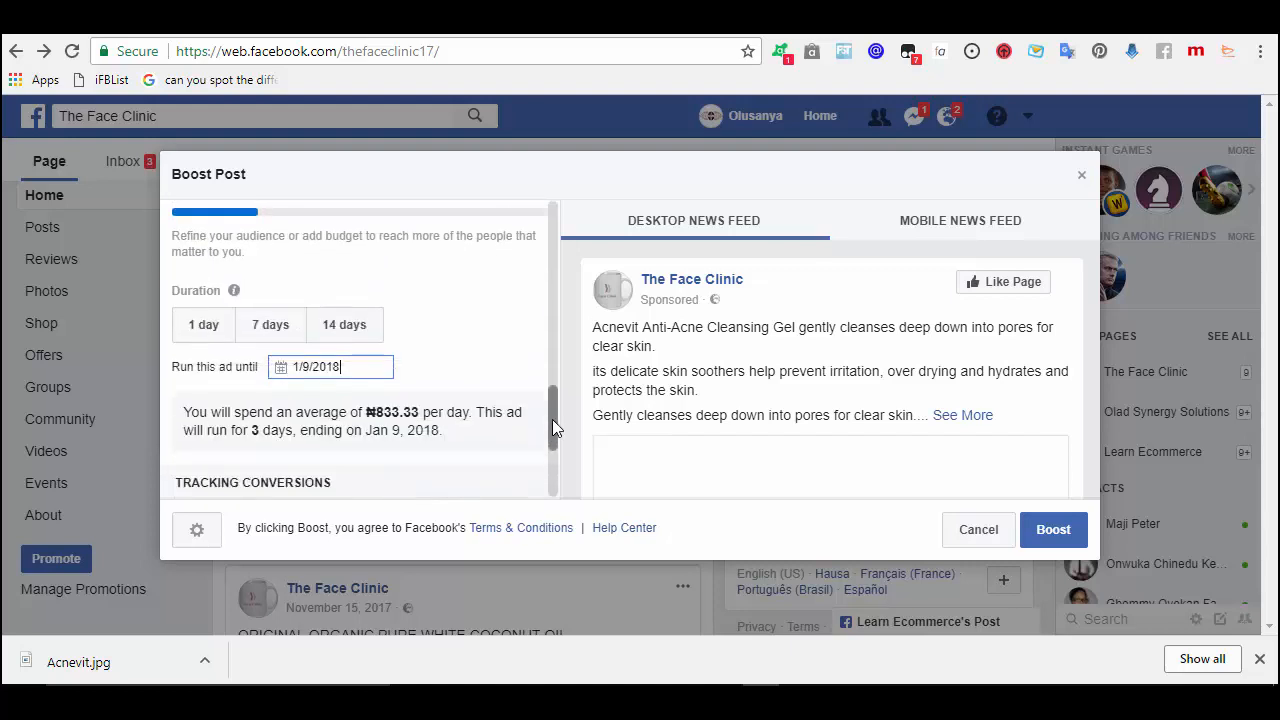
drag(552, 461, 552, 468)
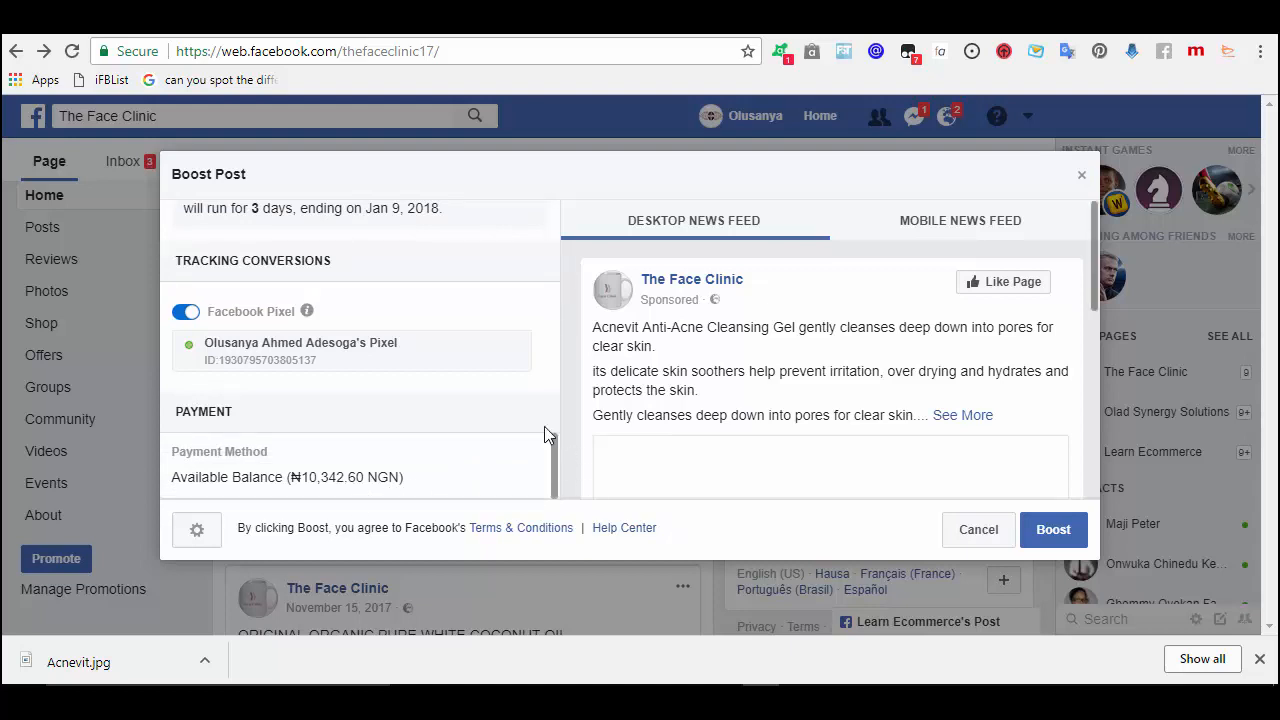
drag(552, 437, 548, 402)
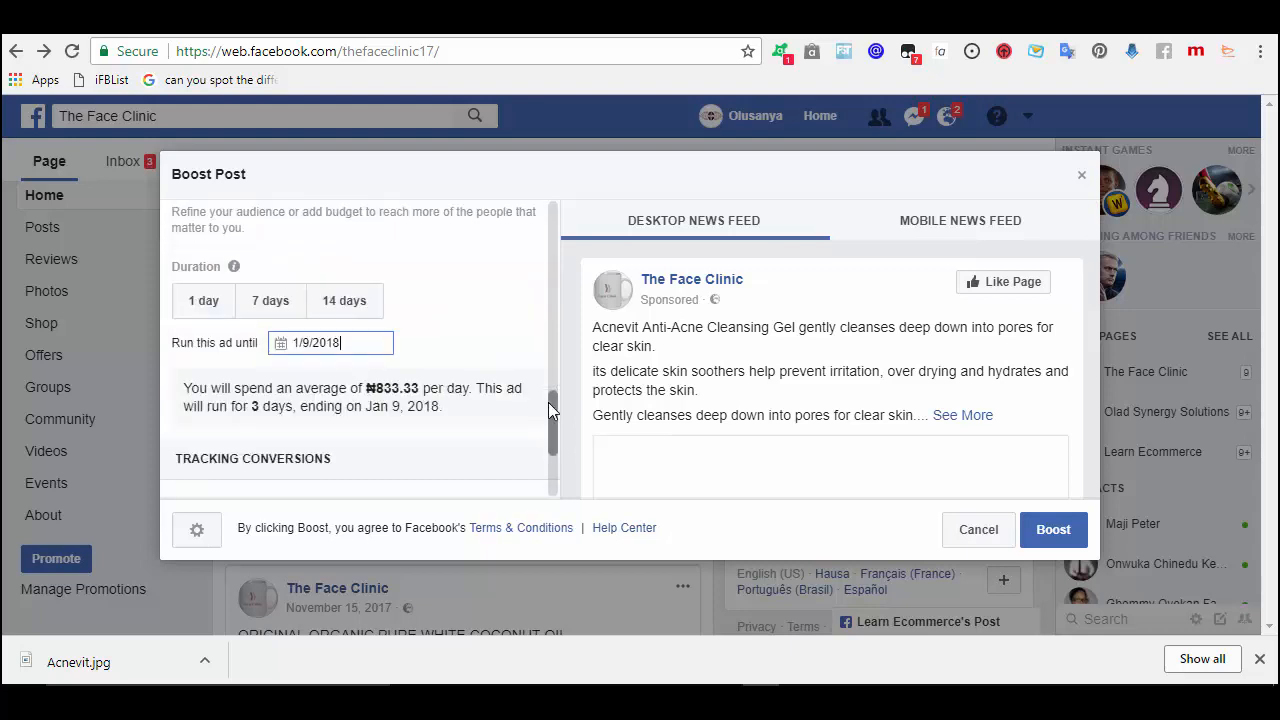
scroll(546, 390, up, 1)
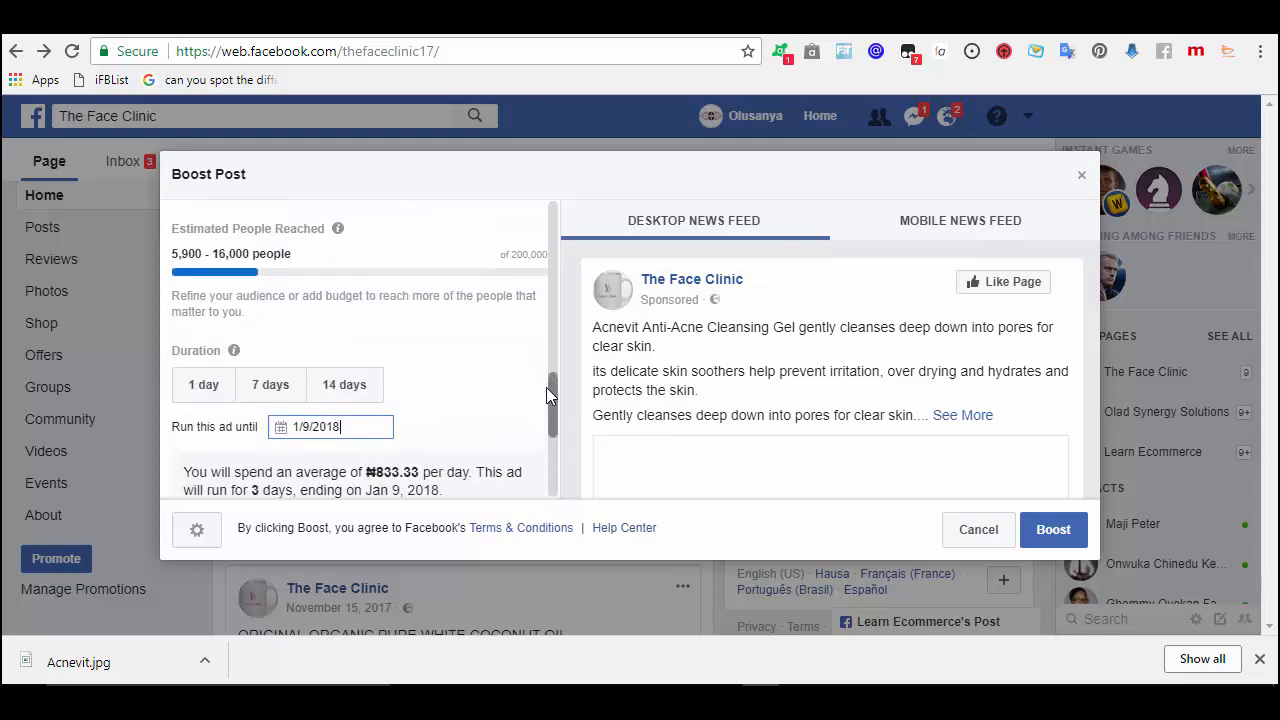
scroll(546, 395, down, 1)
click(474, 280)
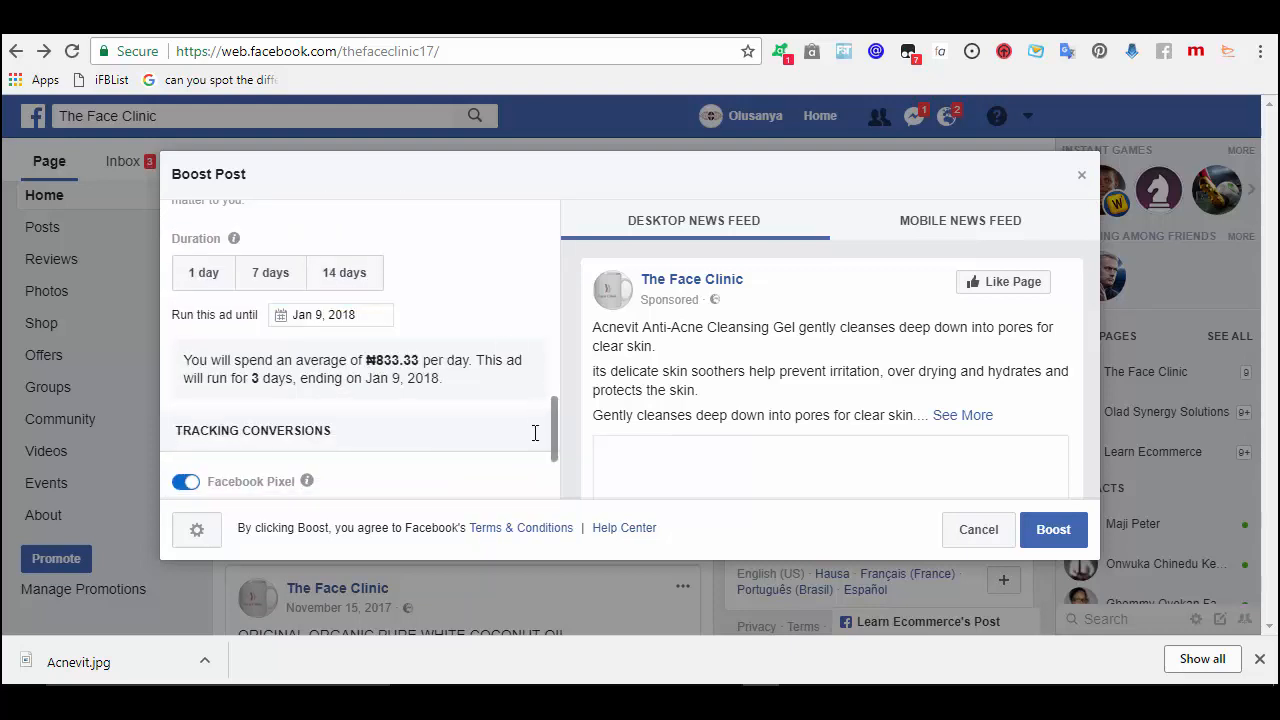
drag(558, 427, 552, 389)
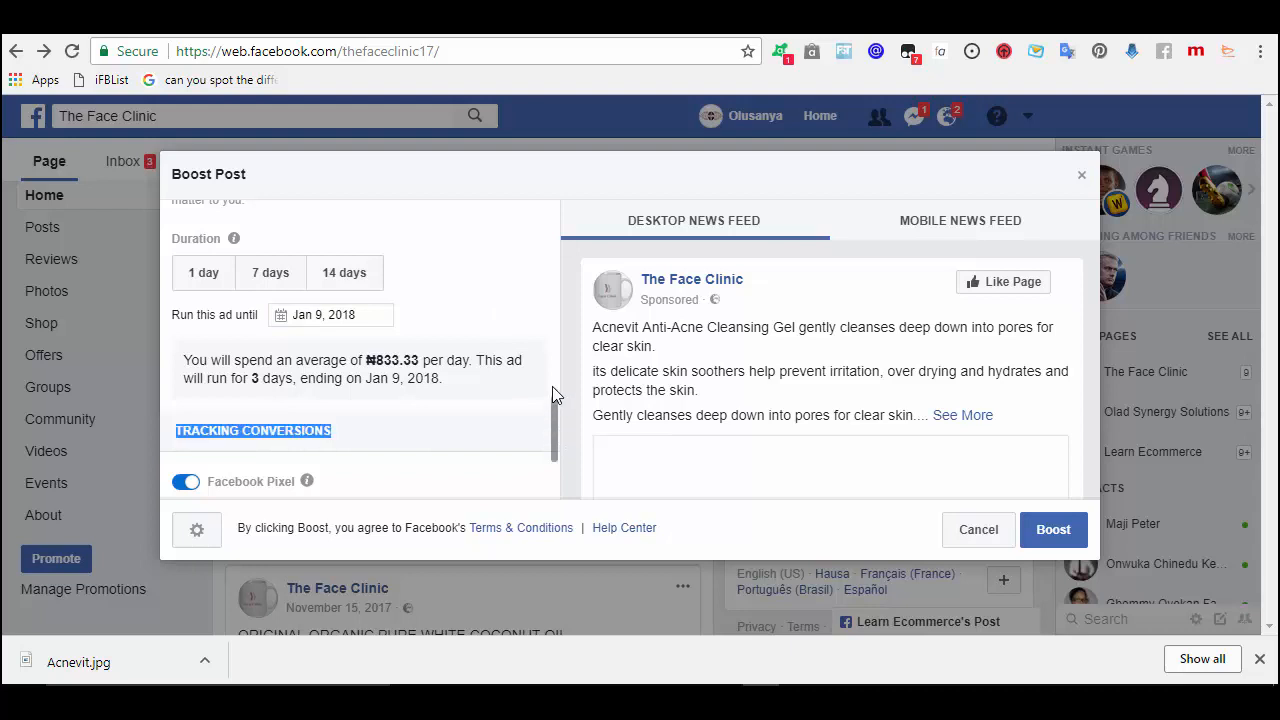
scroll(550, 395, up, 3)
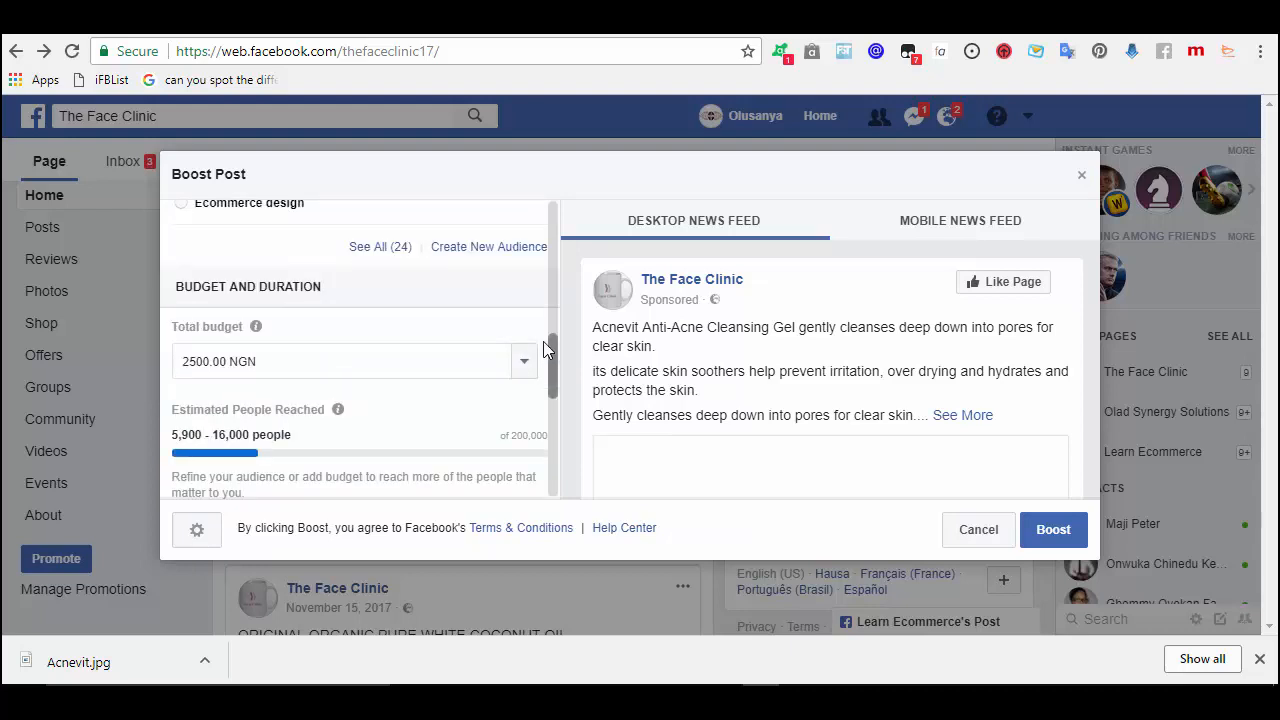
scroll(543, 341, down, 3)
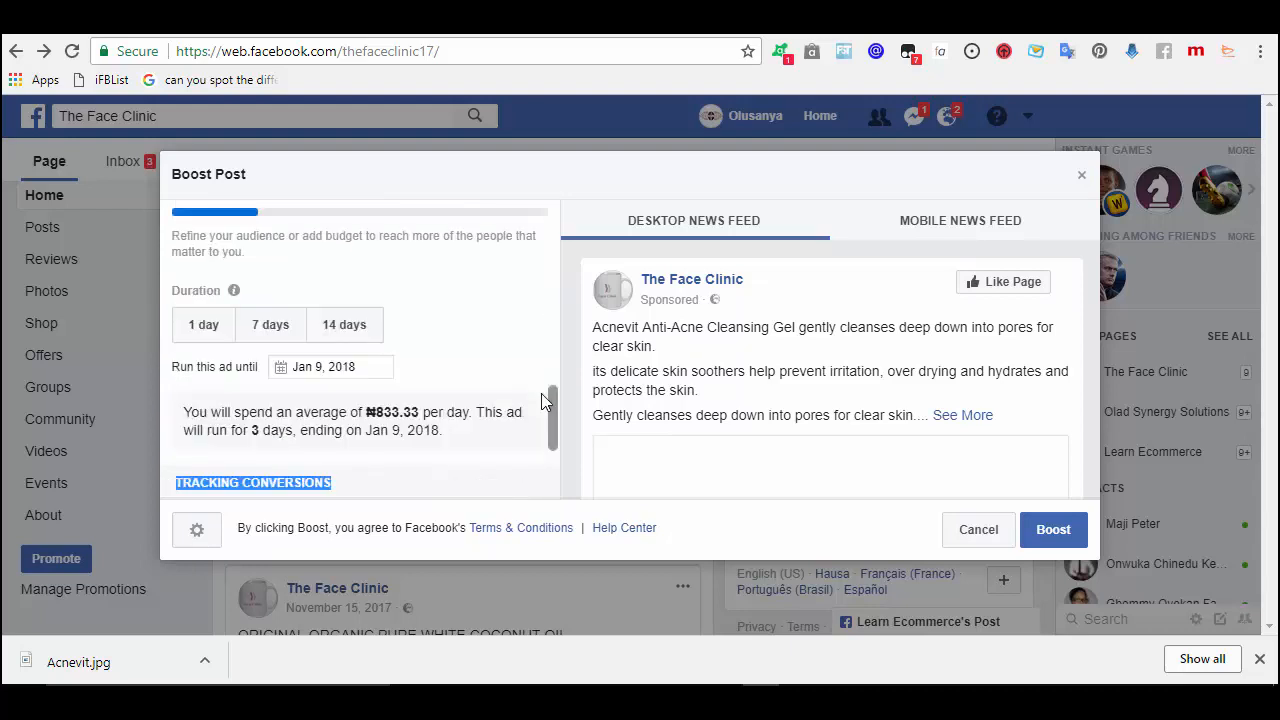
- Submit the AcneVit boost, declining the duration extension and closing the results summary
click(1050, 534)
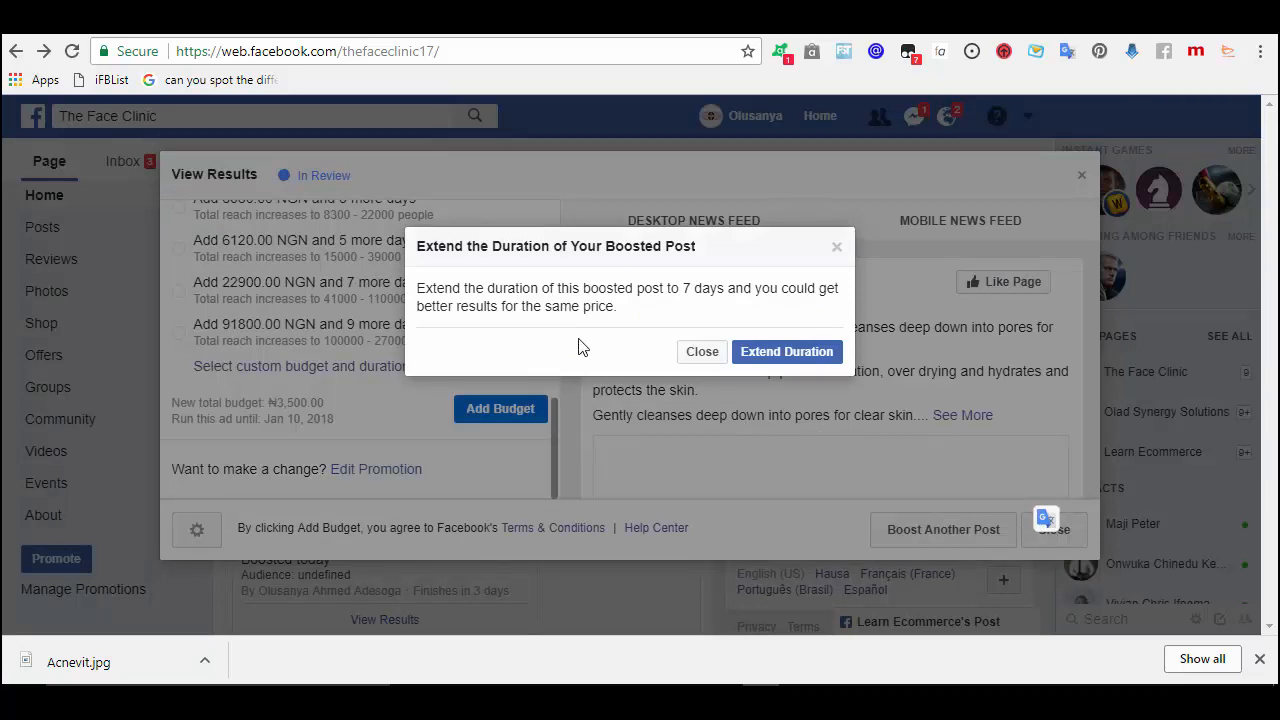
click(702, 352)
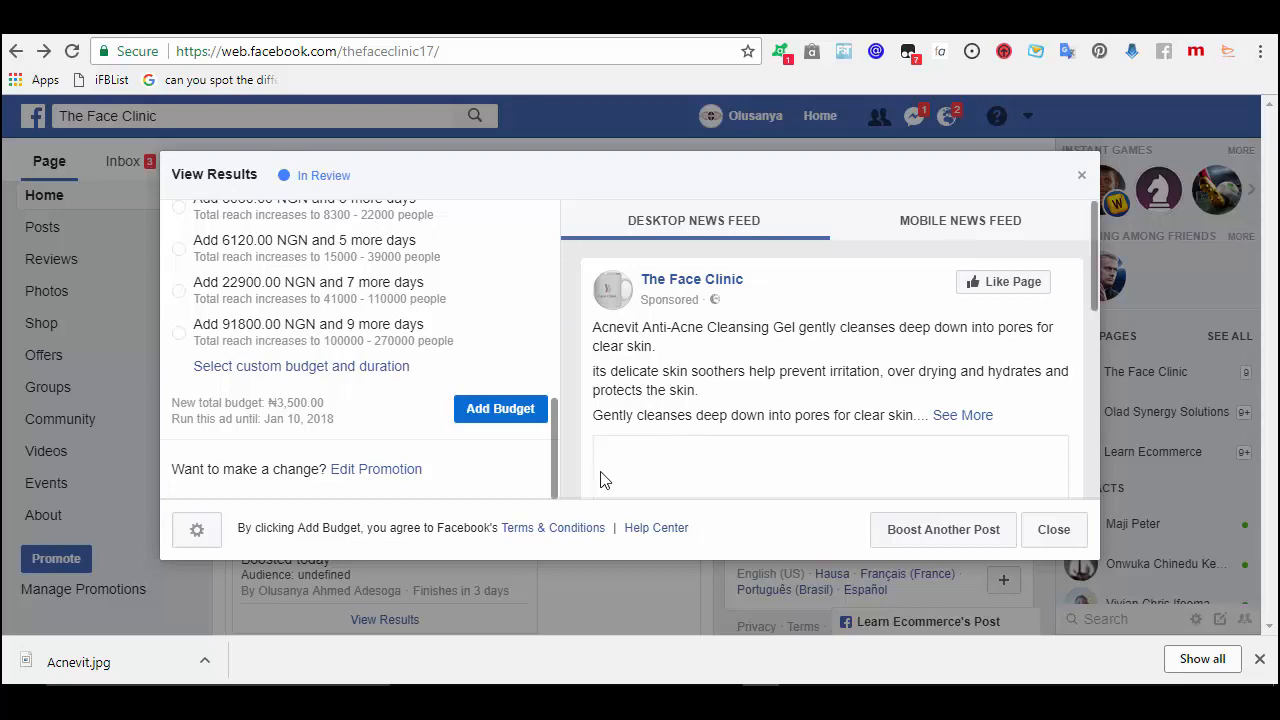
click(1051, 545)
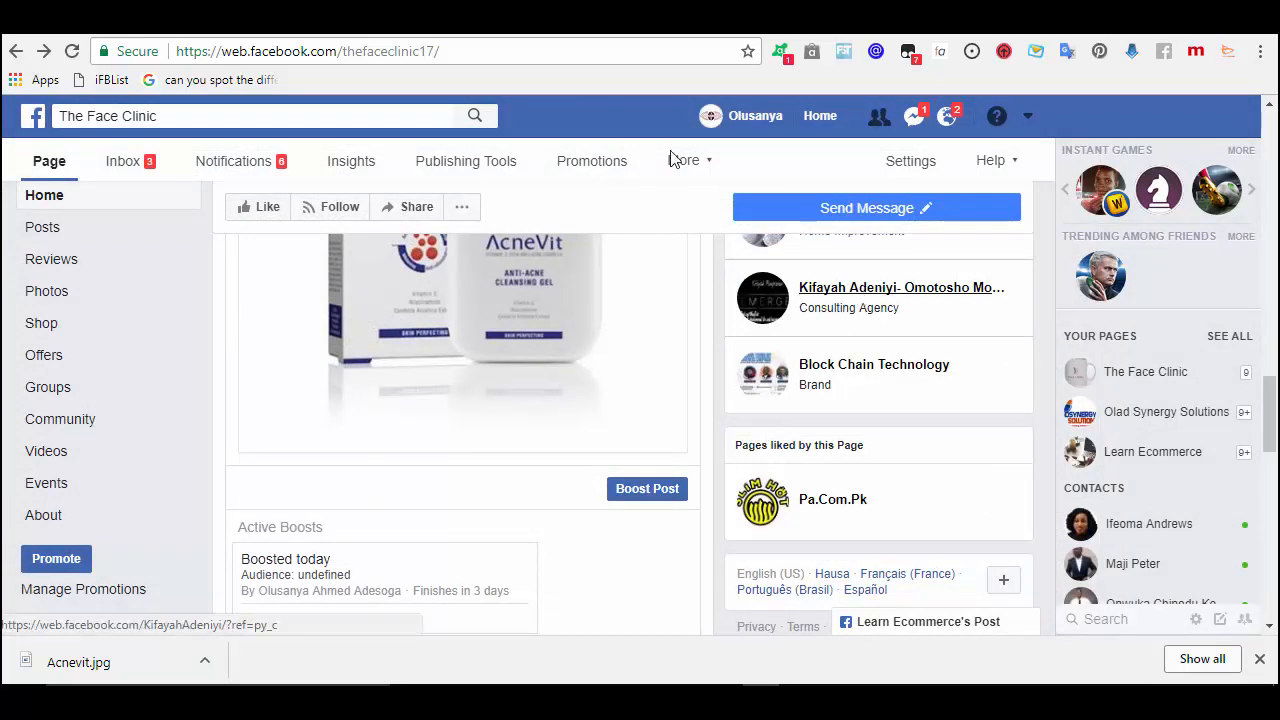
- Go to the SimilarWeb top shopping sites page and start entering 'nic' for nicheminer.co
click(672, 33)
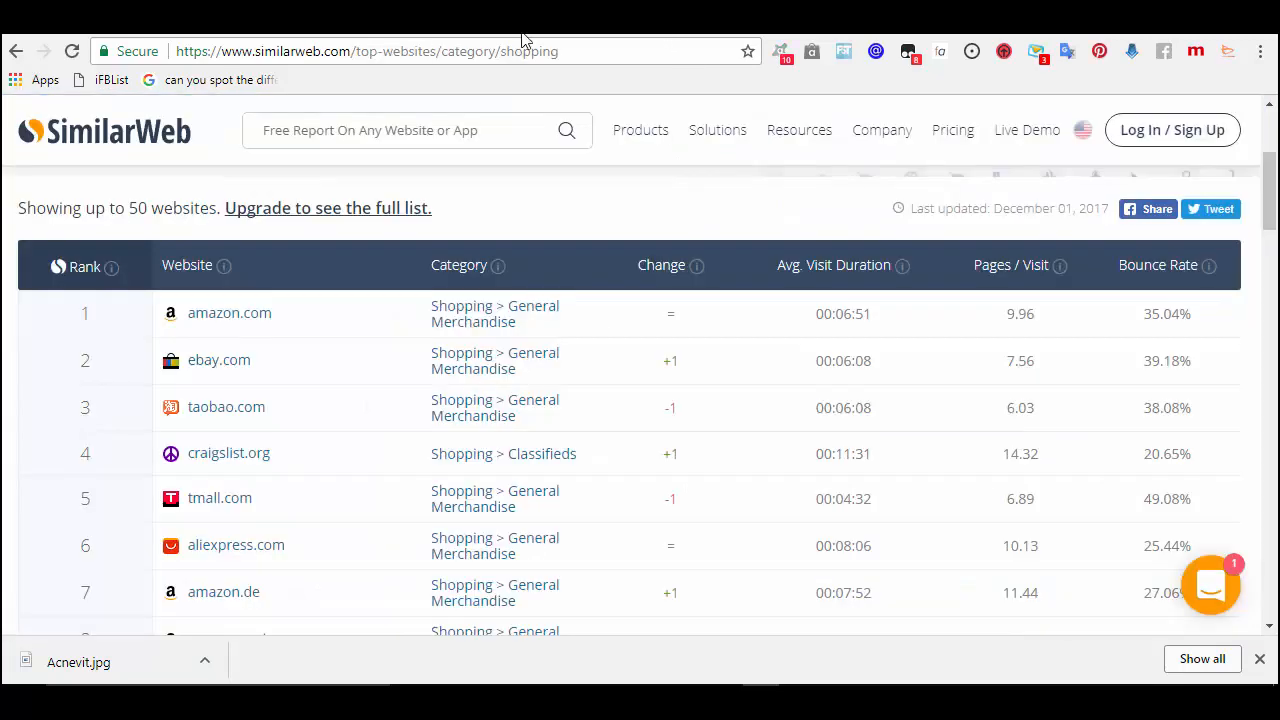
click(463, 55)
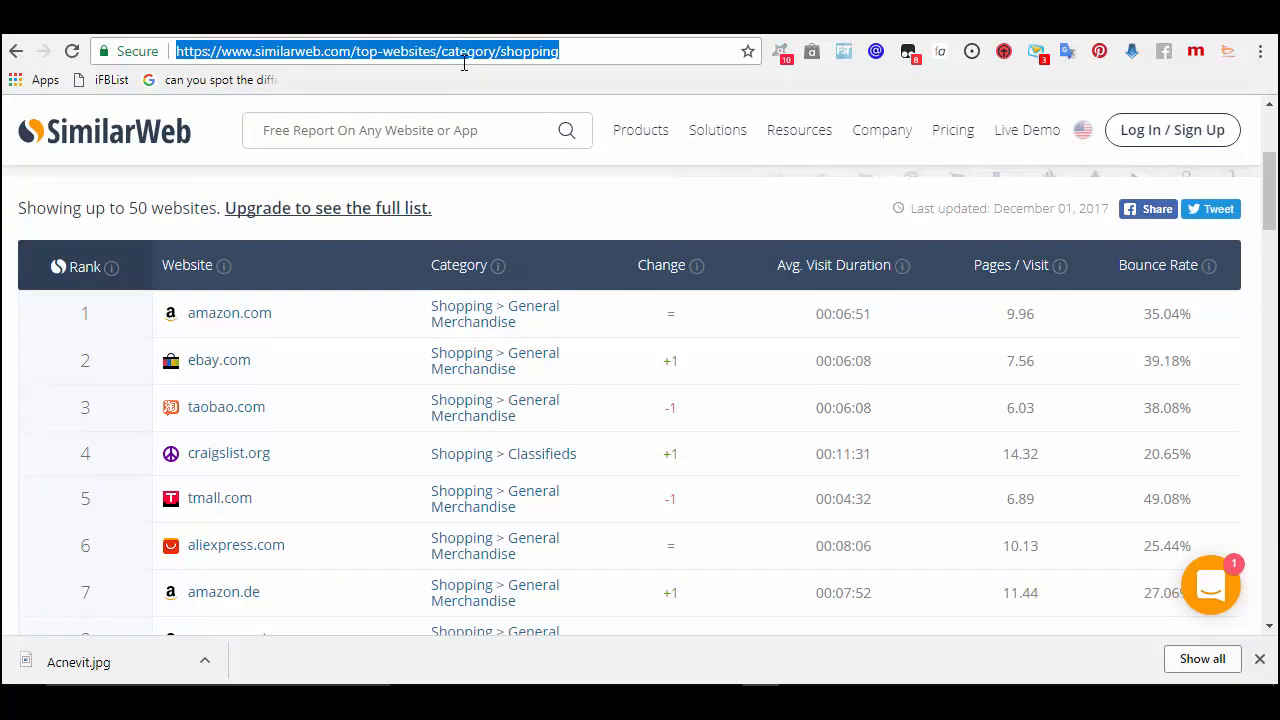
text(nic)
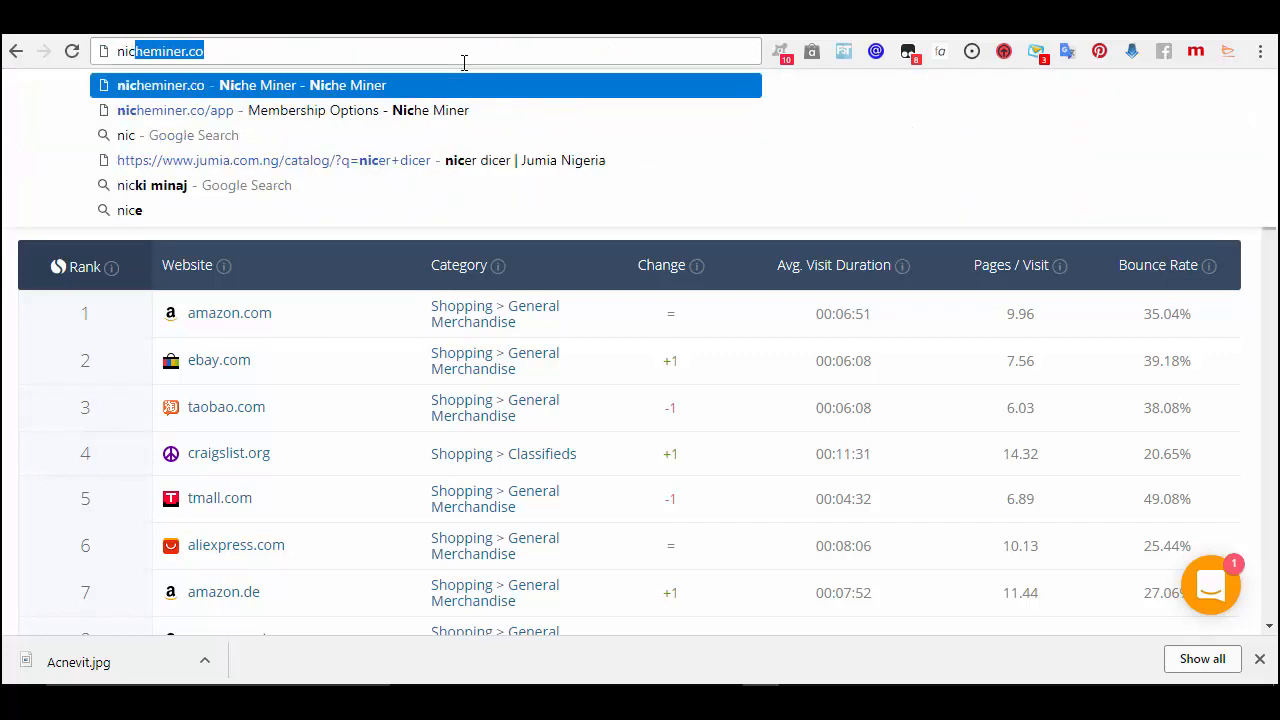
- Open nicheminer.co/app and log in to Niche Miner with Facebook
click(342, 108)
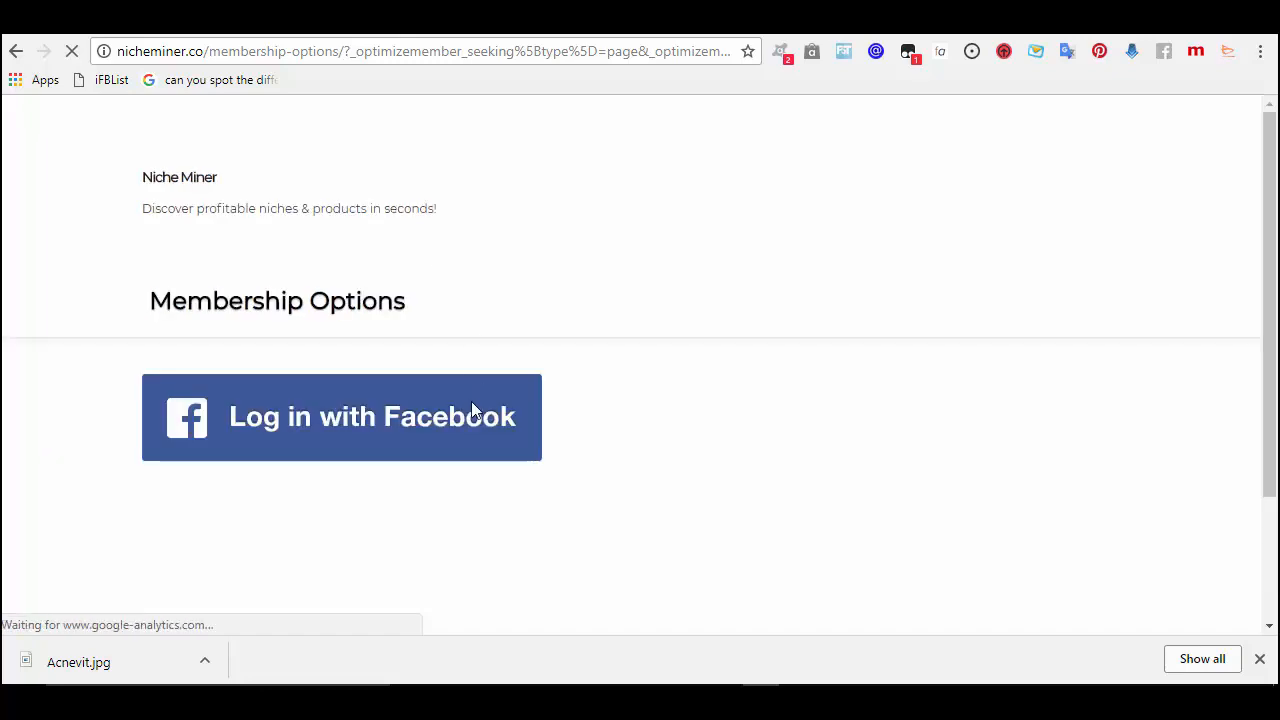
click(348, 422)
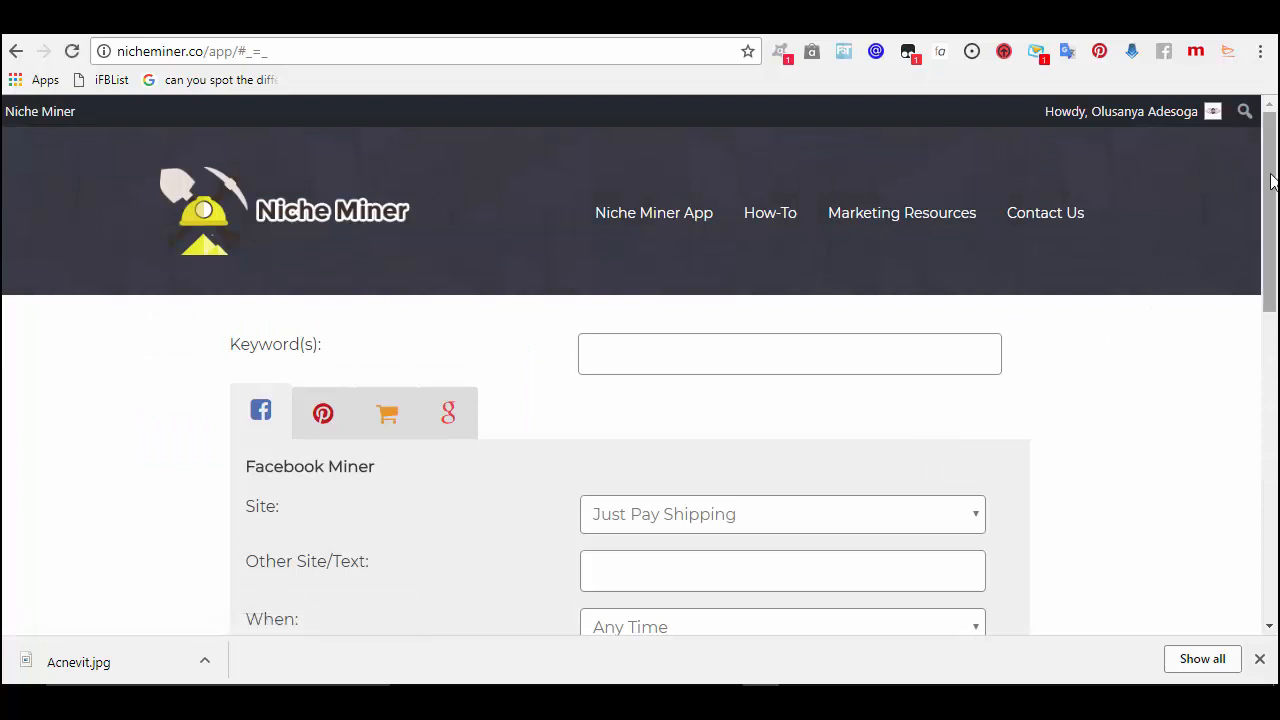
- Run a Facebook Miner search for keyword 'Acne' with Site set to None
drag(1271, 180, 1271, 184)
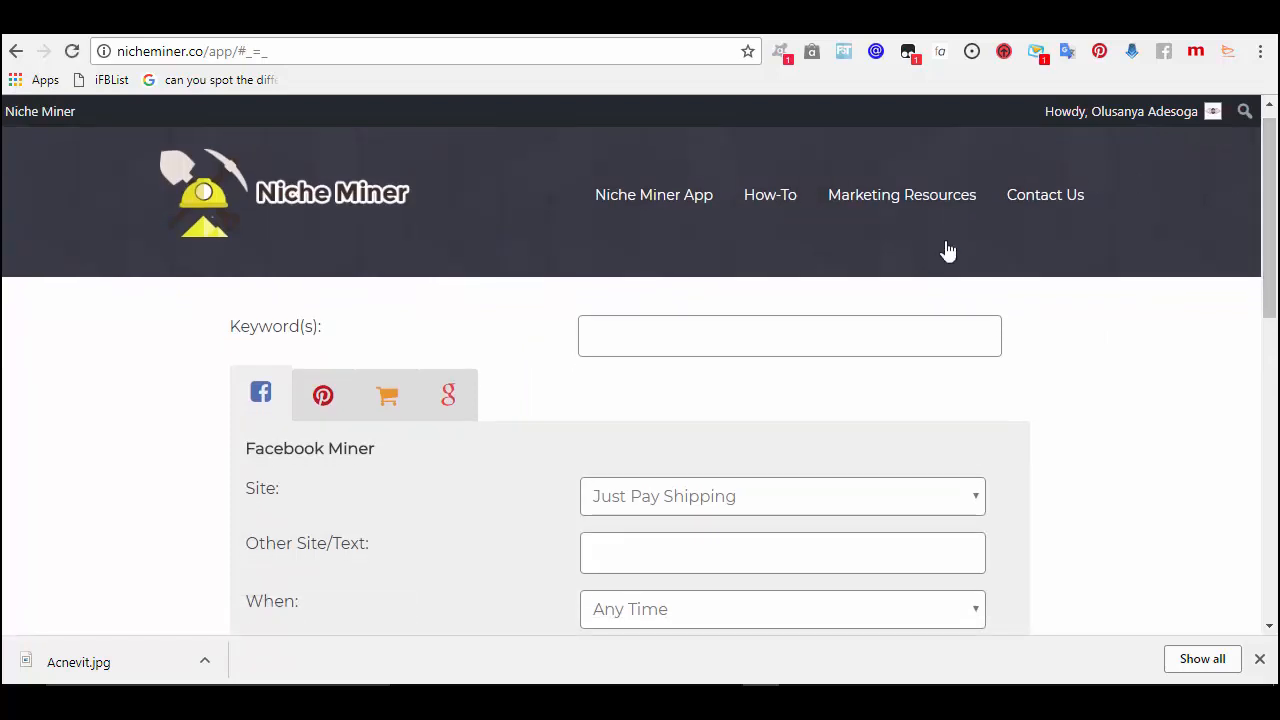
click(640, 340)
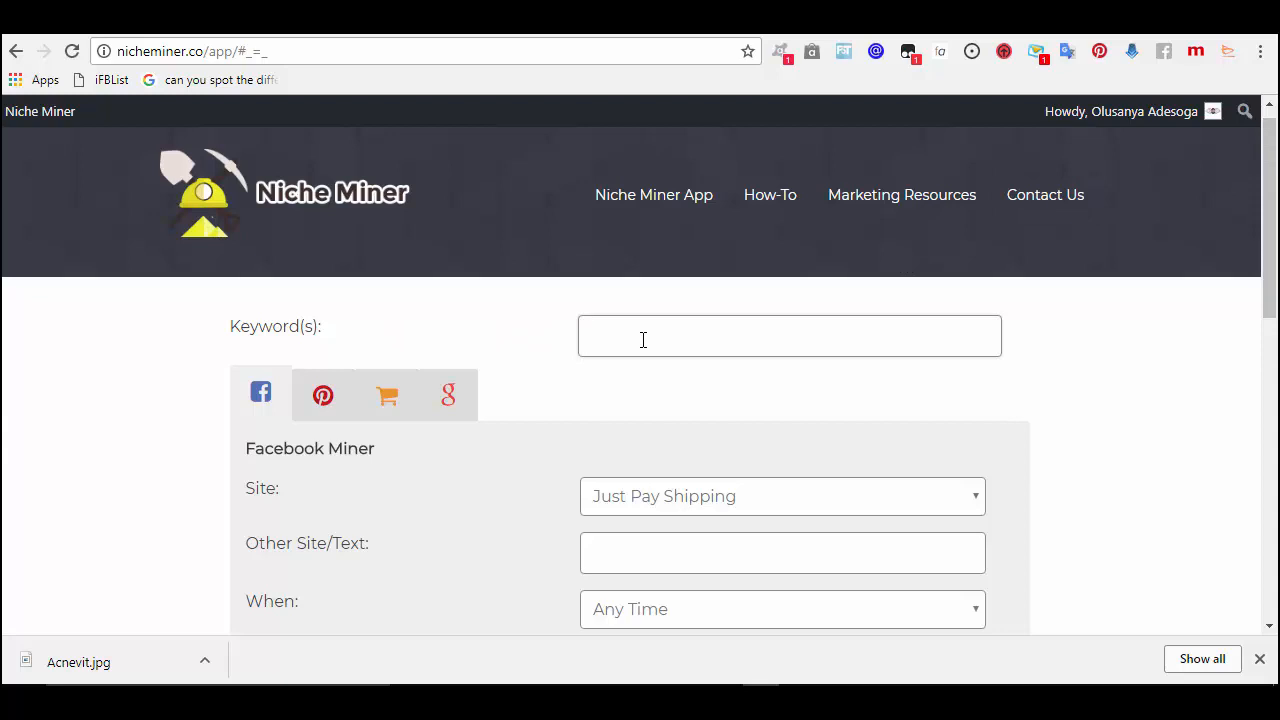
text(Acne)
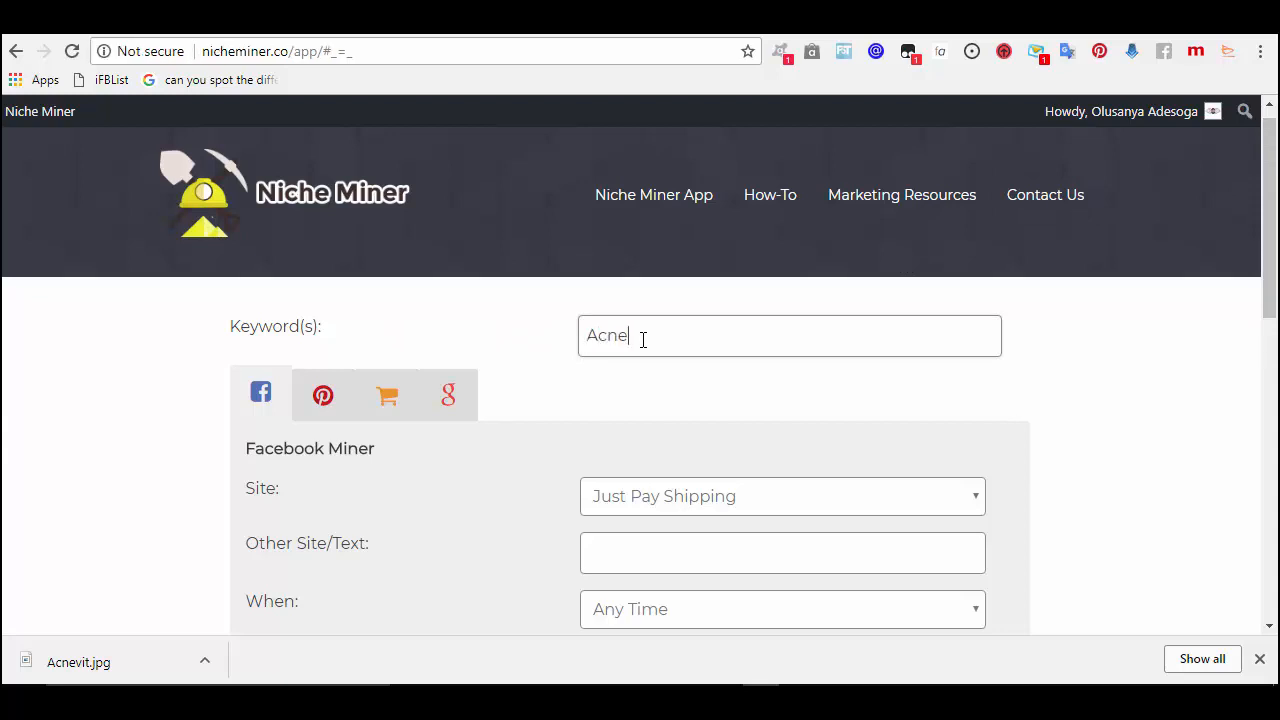
click(814, 509)
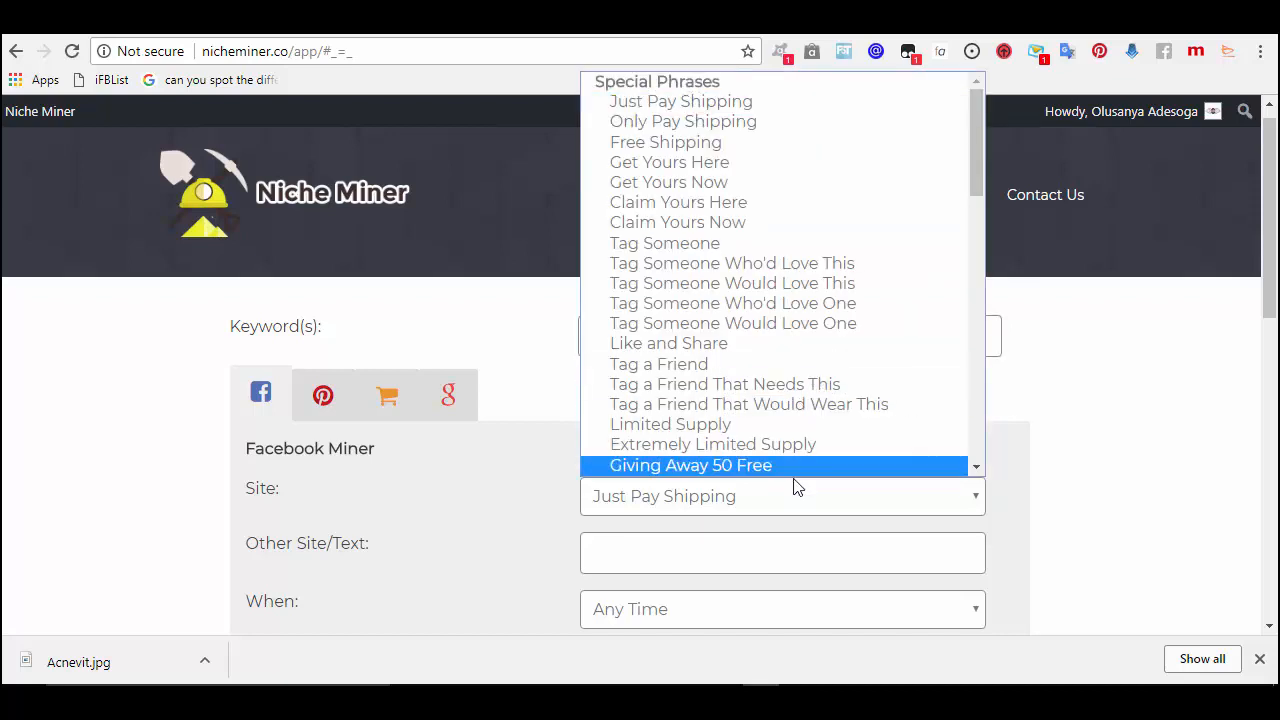
scroll(983, 415, down, 3)
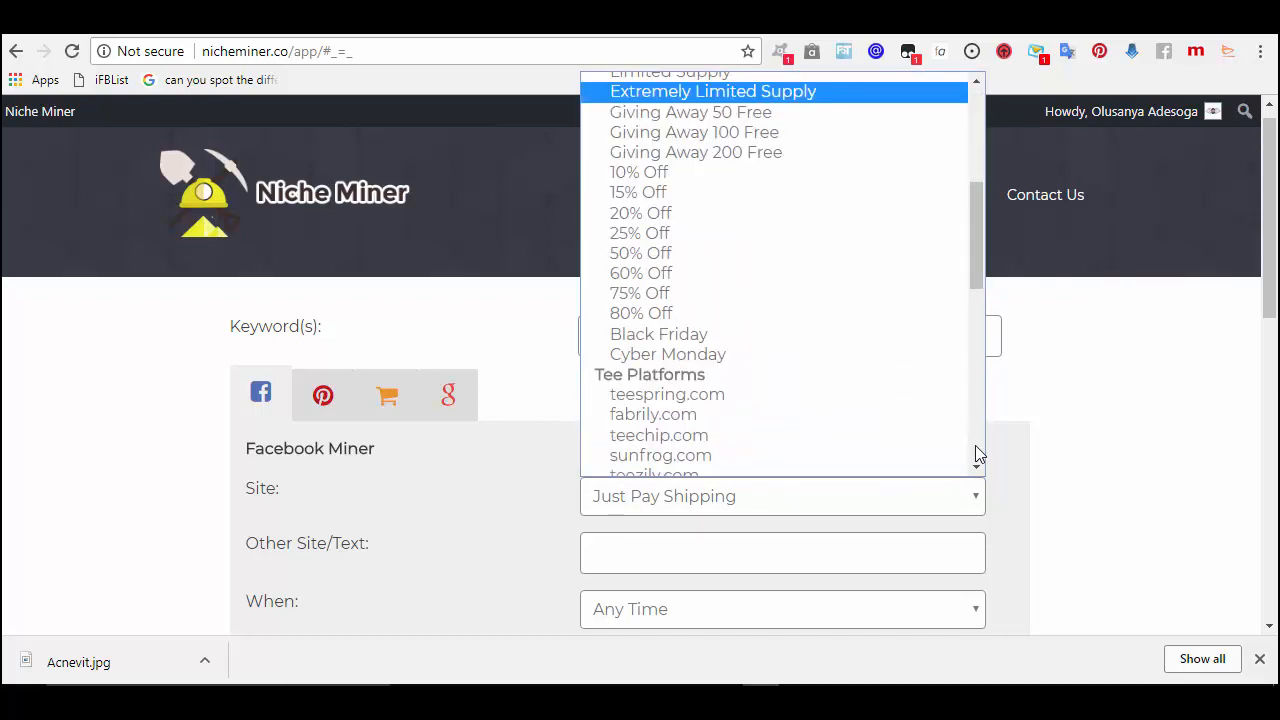
scroll(976, 456, down, 5)
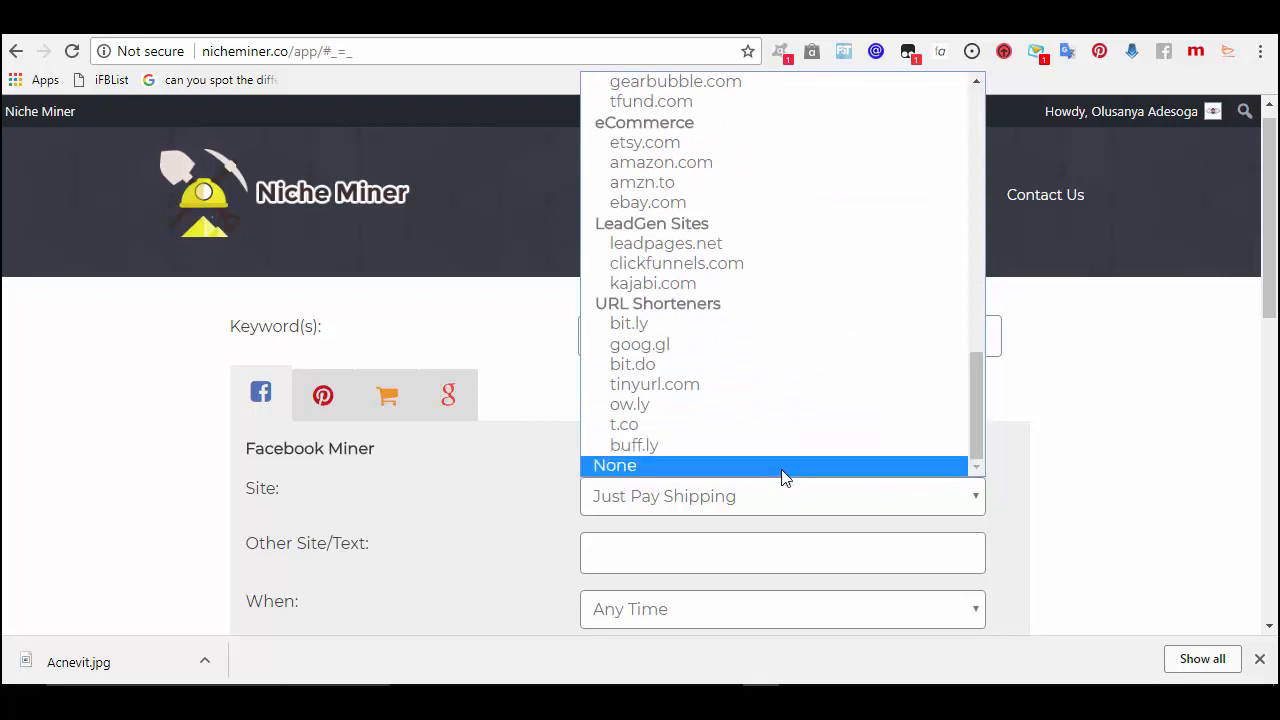
click(783, 466)
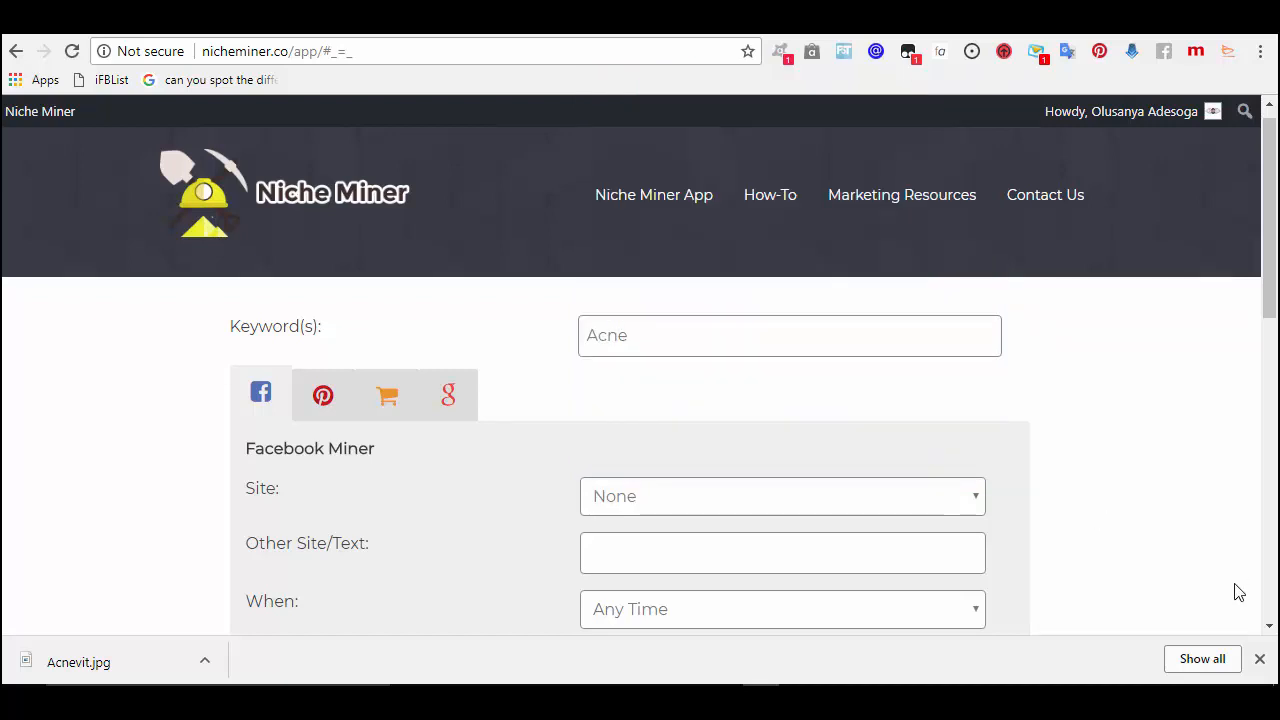
click(1270, 627)
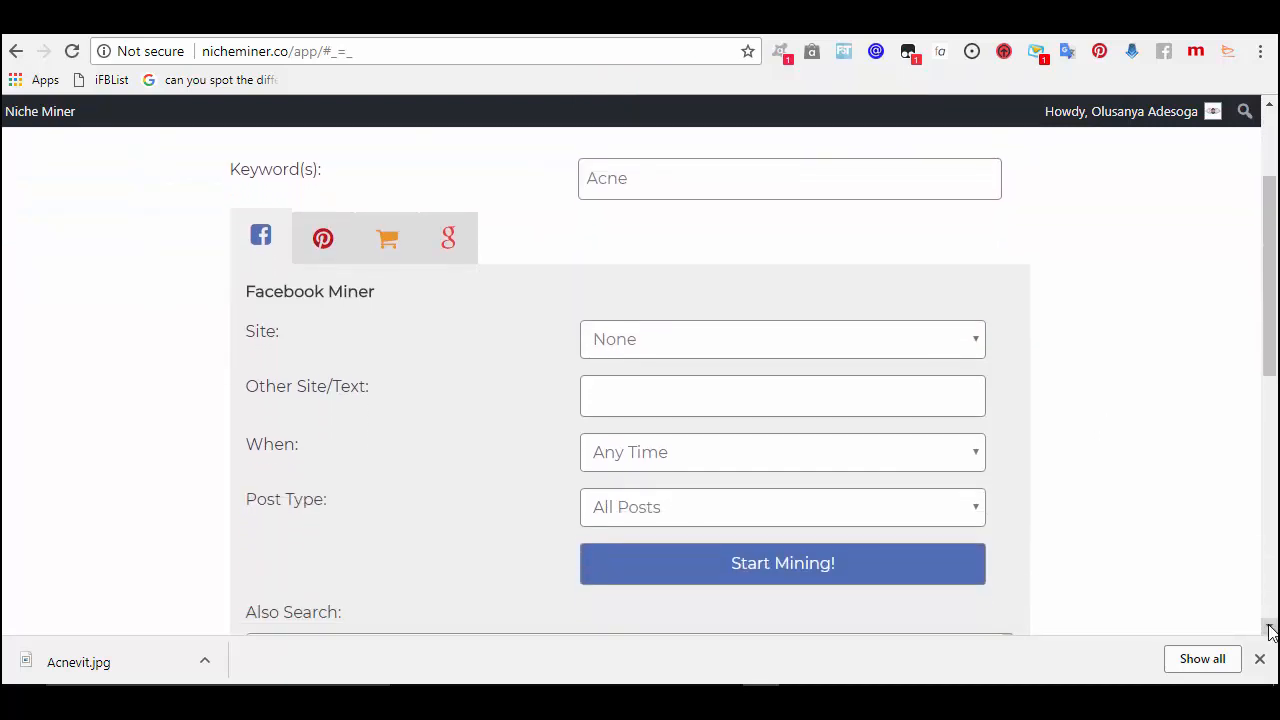
click(1270, 630)
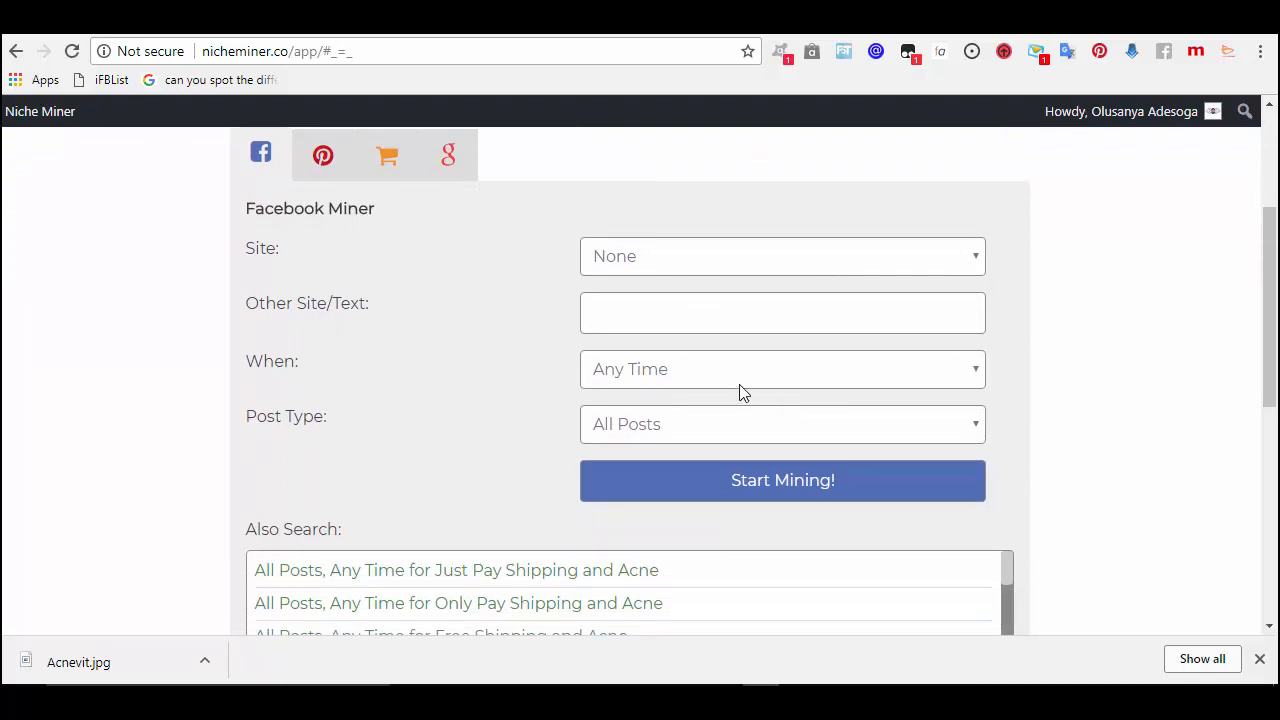
click(755, 481)
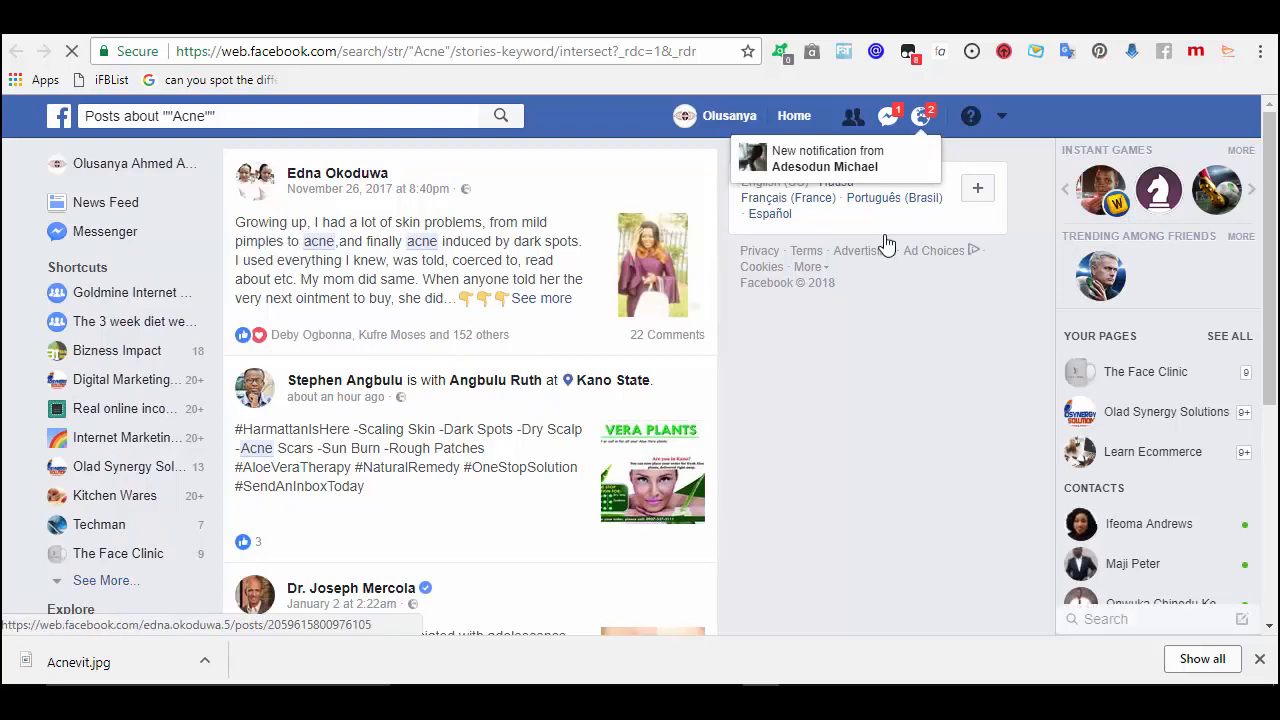
- Scroll through the Facebook Acne post results from Glamour, Mashable and a dermatologist
drag(1272, 233, 1268, 319)
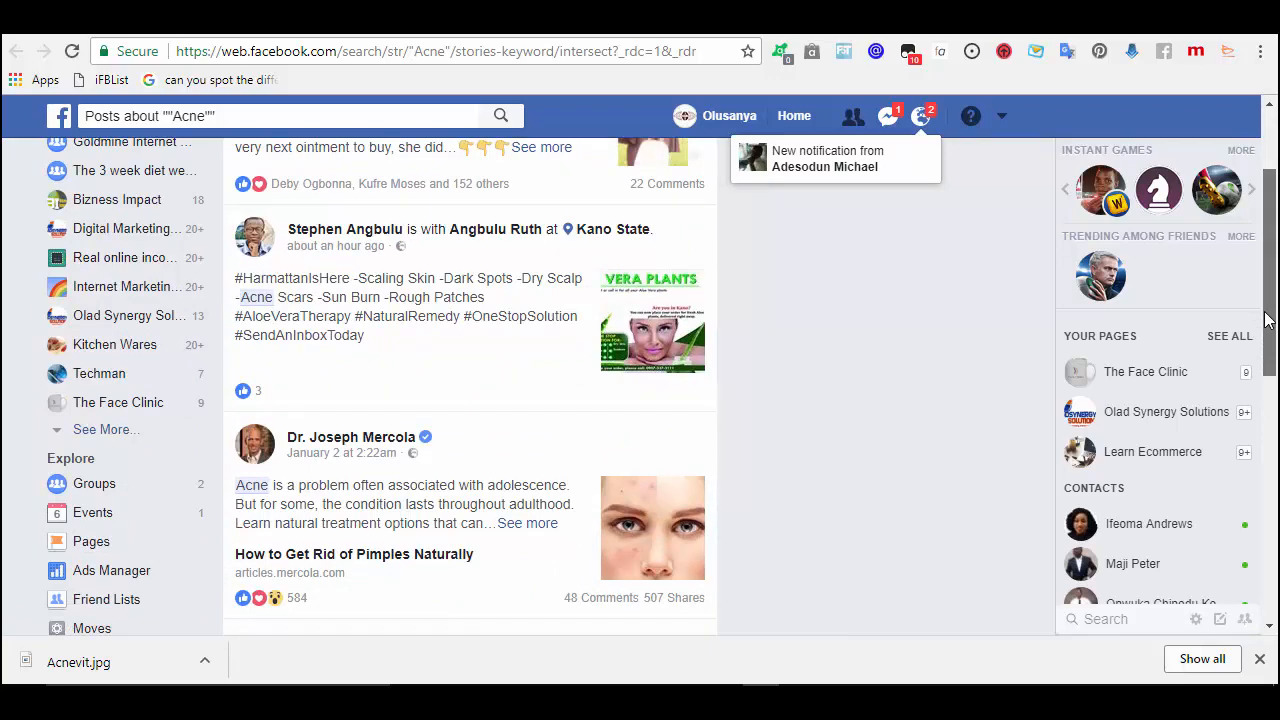
scroll(1265, 320, down, 1)
scroll(1262, 350, down, 2)
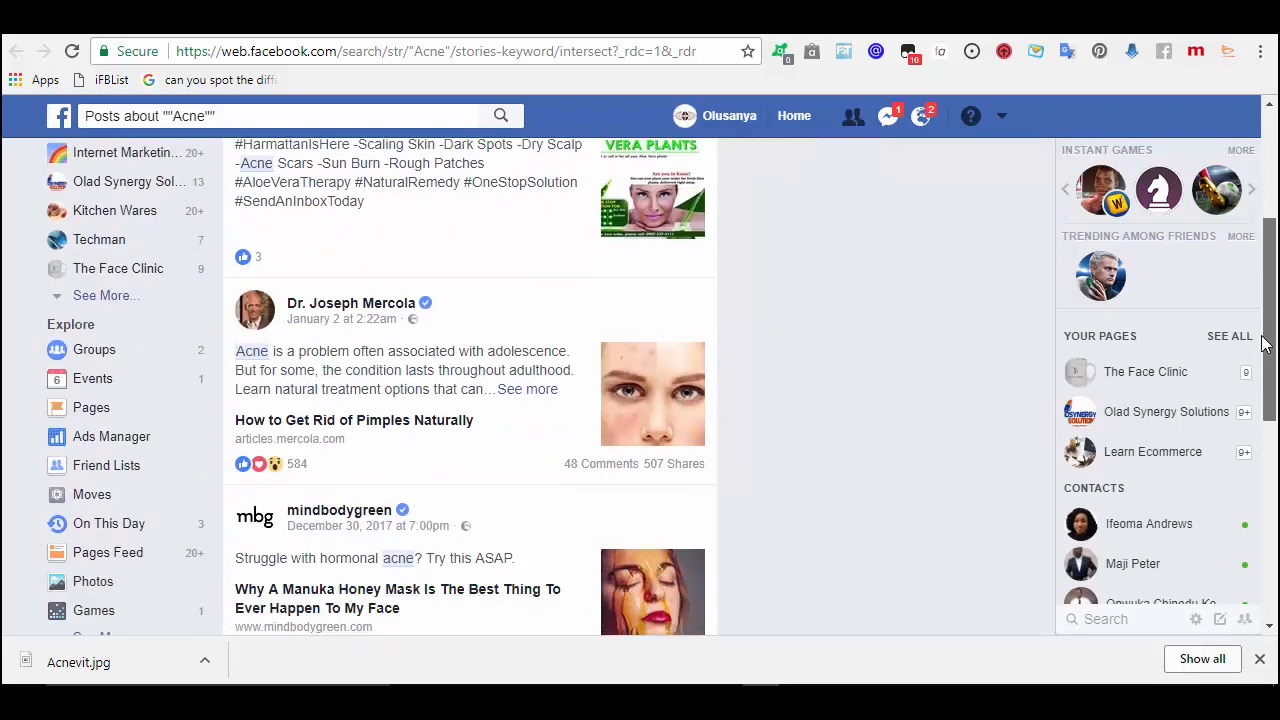
scroll(1259, 372, down, 3)
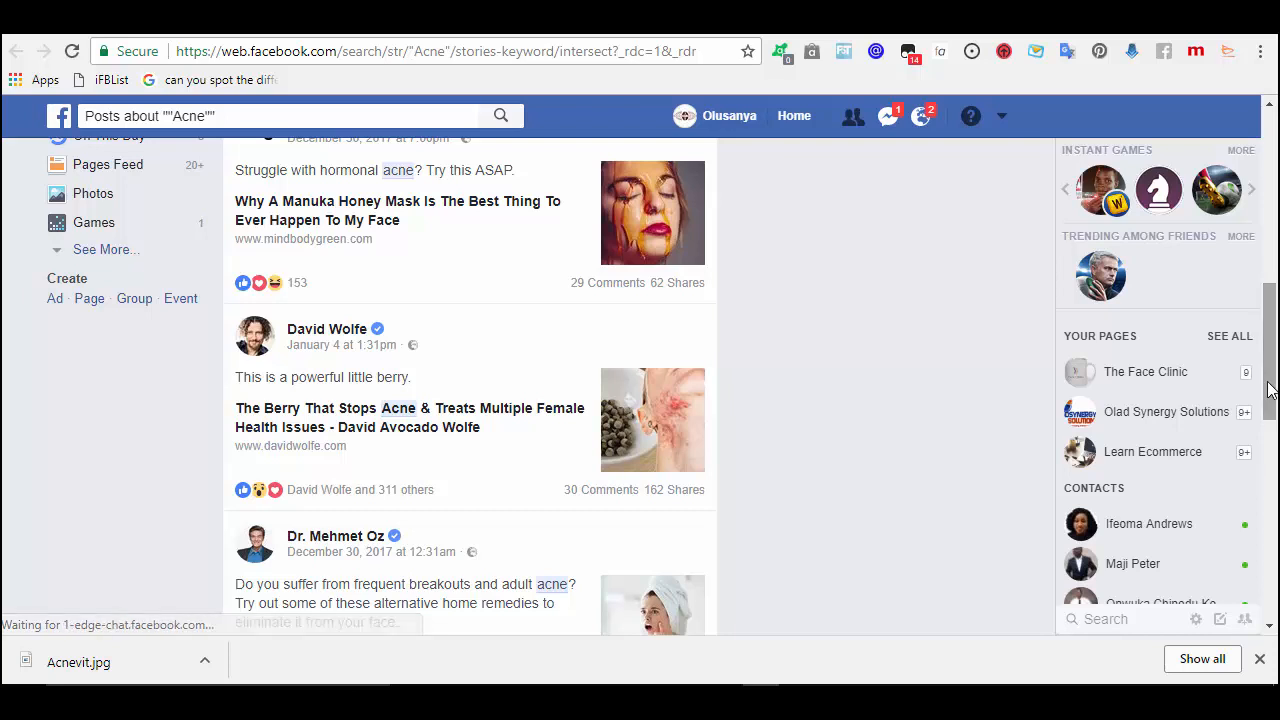
scroll(1268, 385, down, 2)
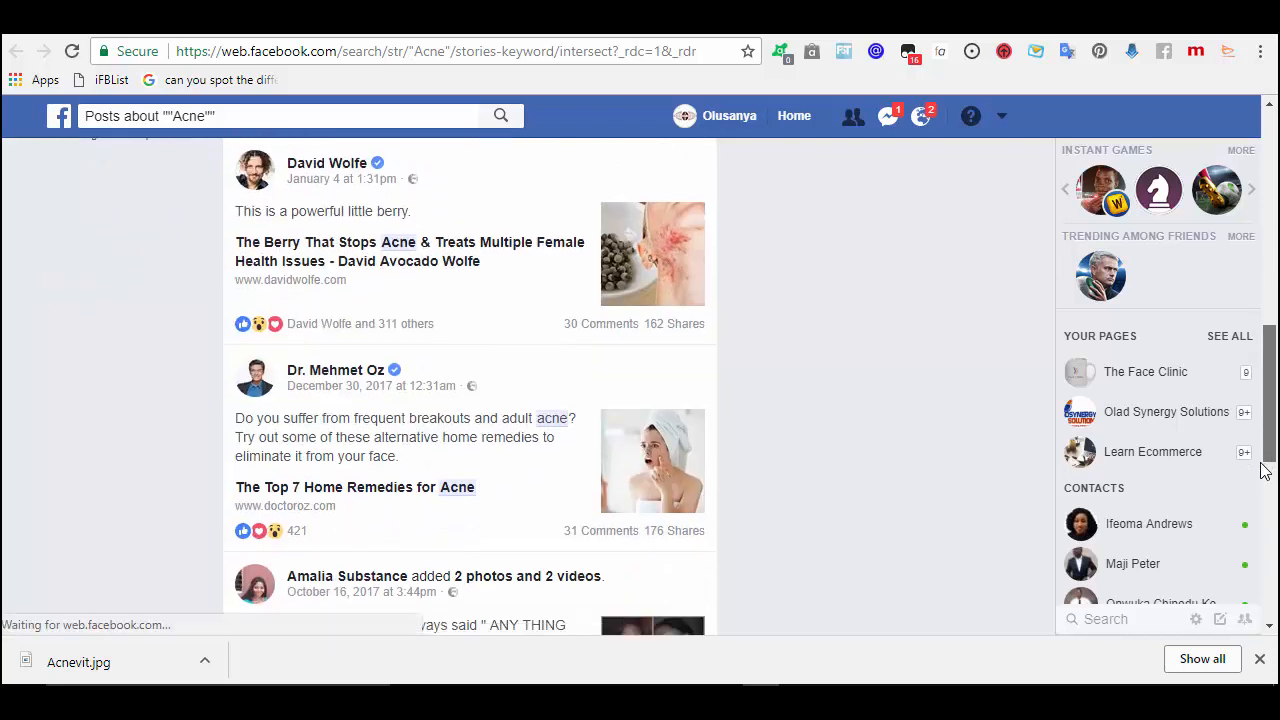
scroll(1264, 490, down, 3)
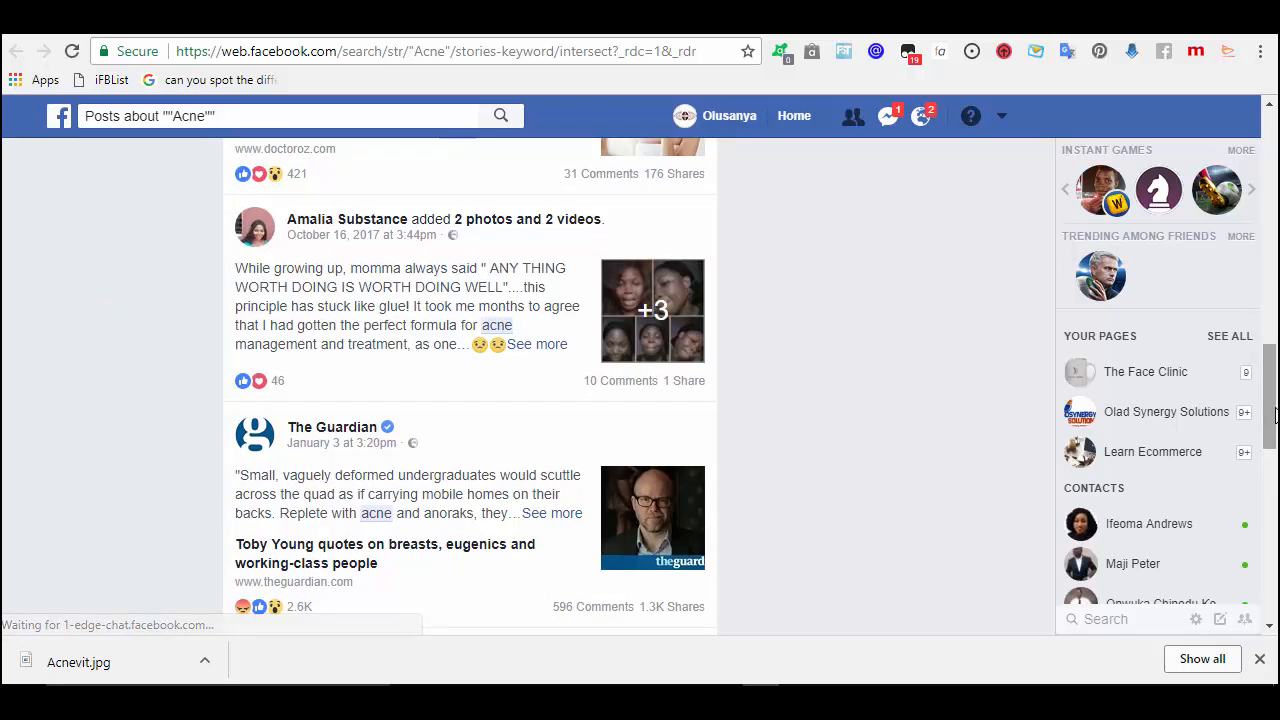
scroll(1272, 455, down, 1)
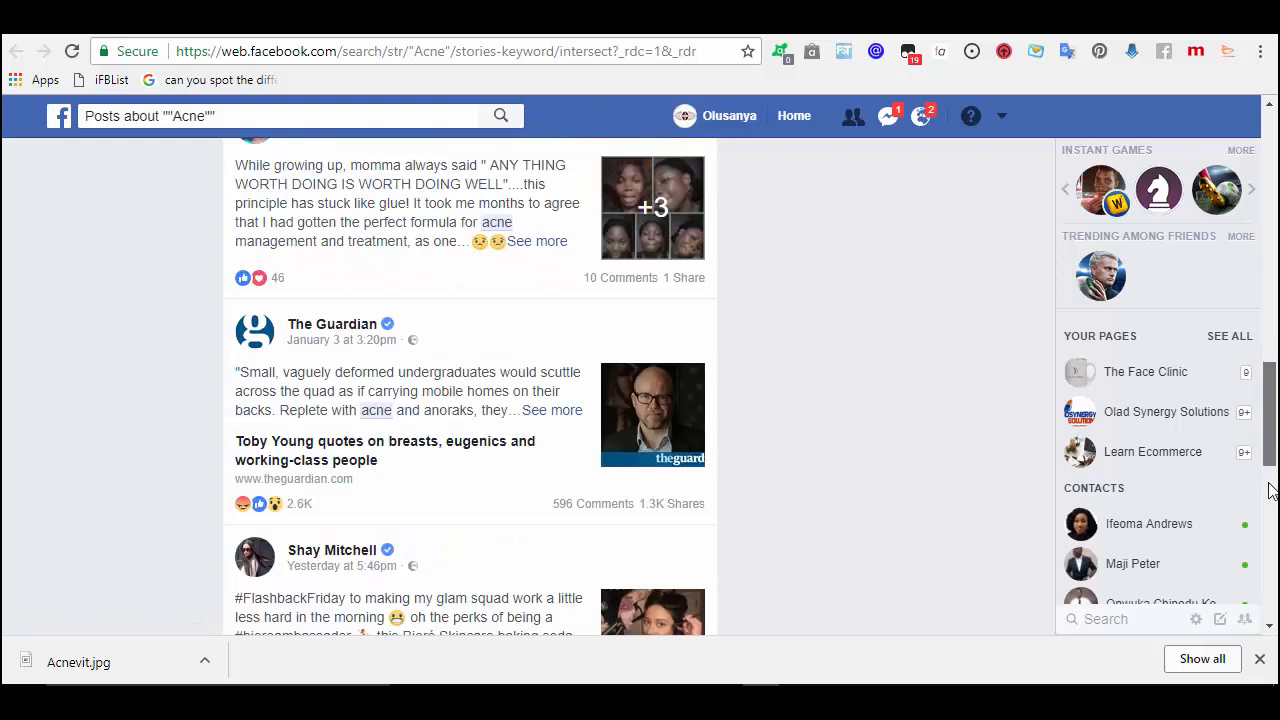
scroll(1268, 490, down, 3)
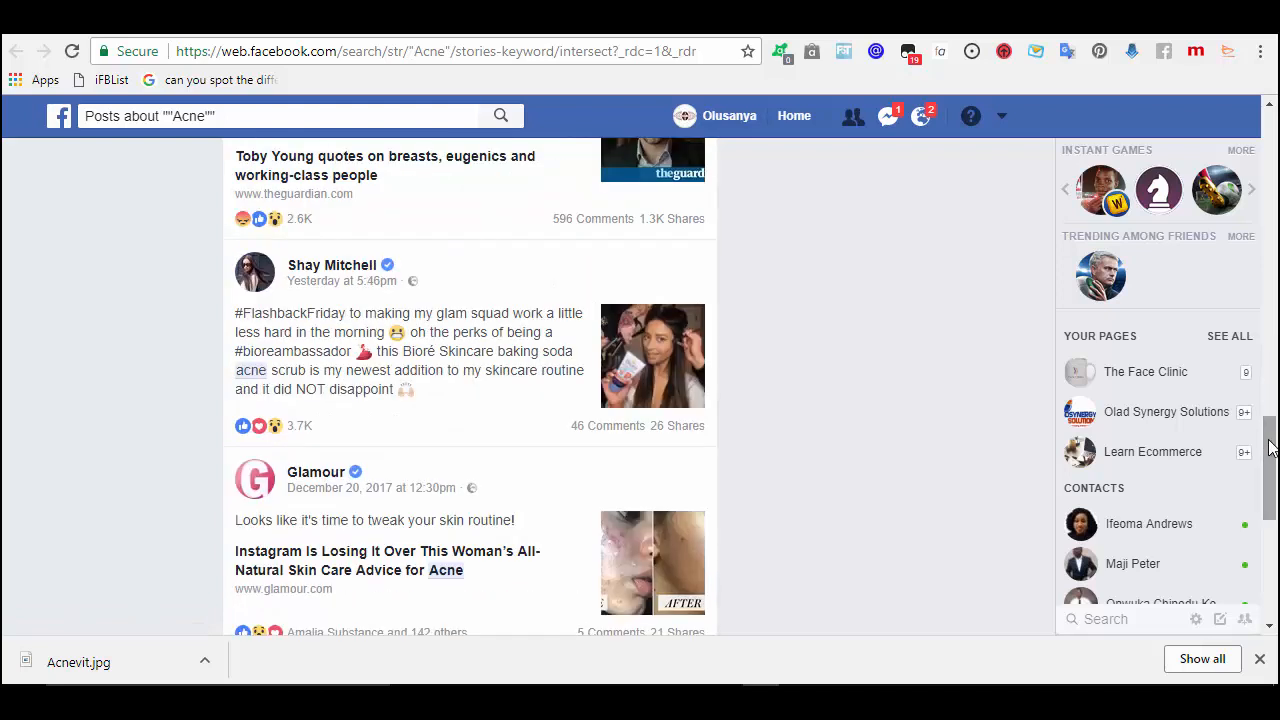
drag(1270, 450, 1260, 493)
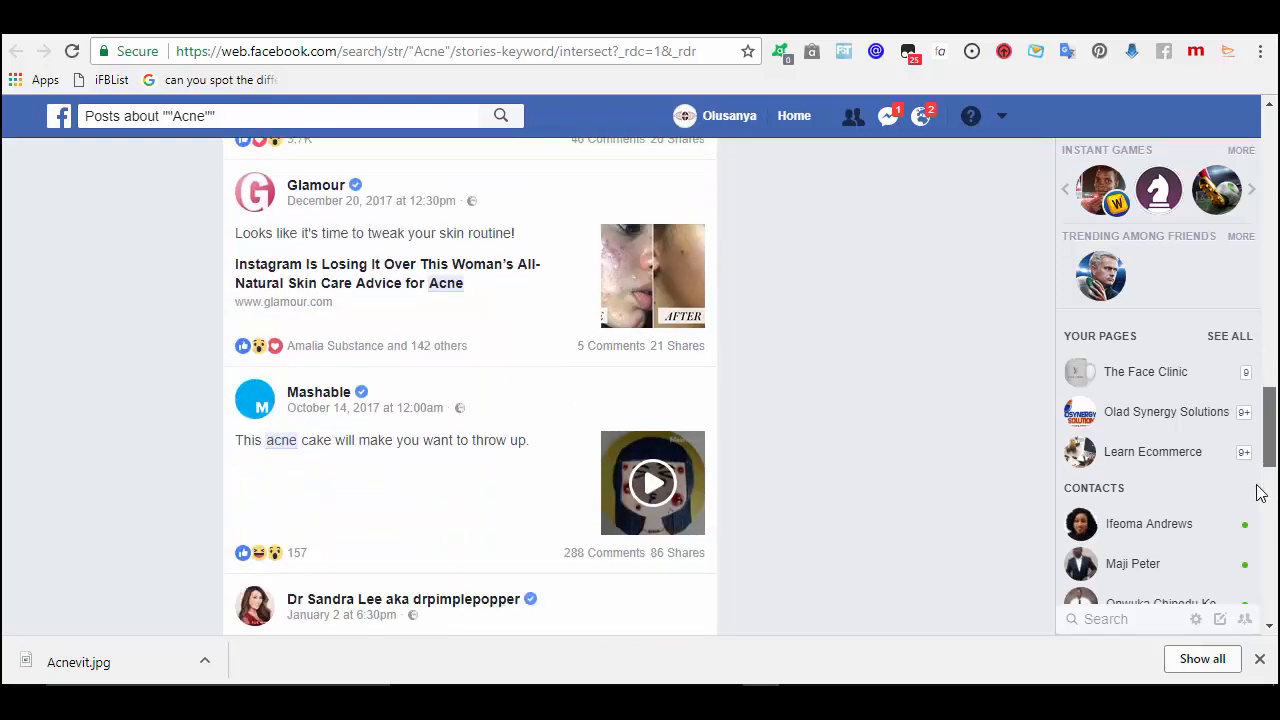
mouse_move(1260, 493)
mouse_down()
mouse_move(1247, 542)
mouse_move(1246, 514)
mouse_up()
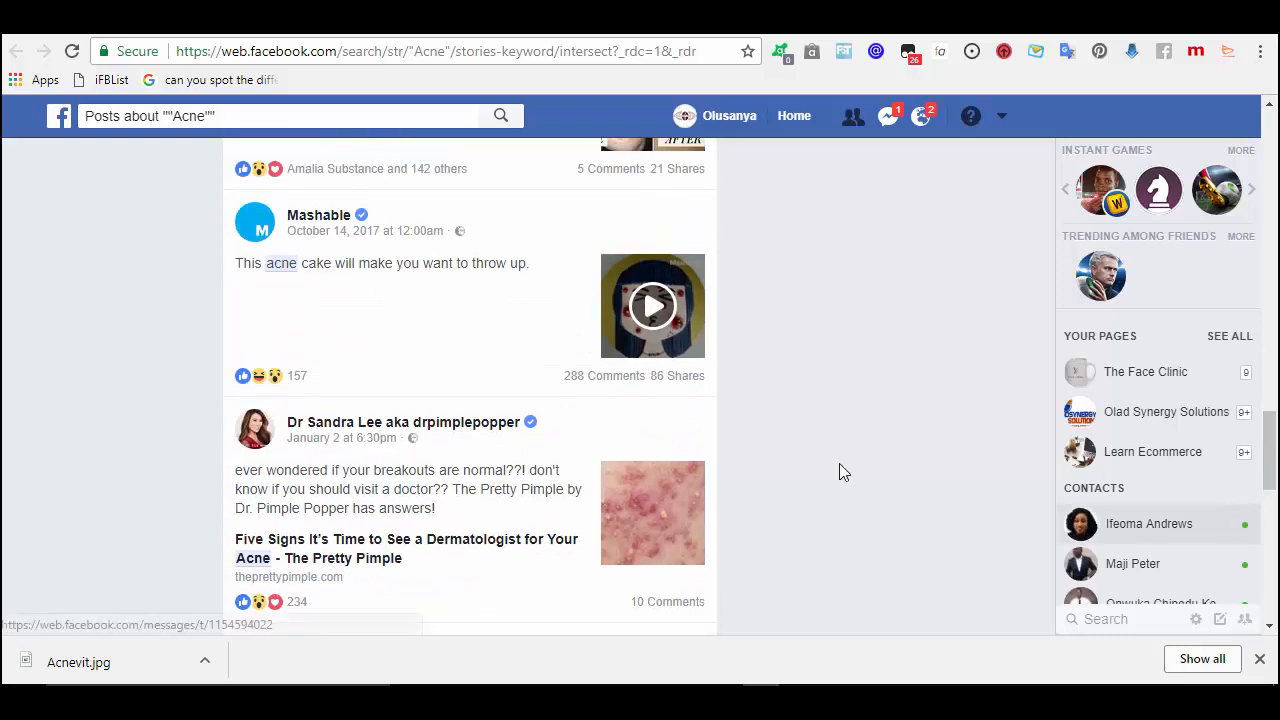
- Play the Mashable acne cake video, close it, and return to the Niche Miner tab
click(648, 313)
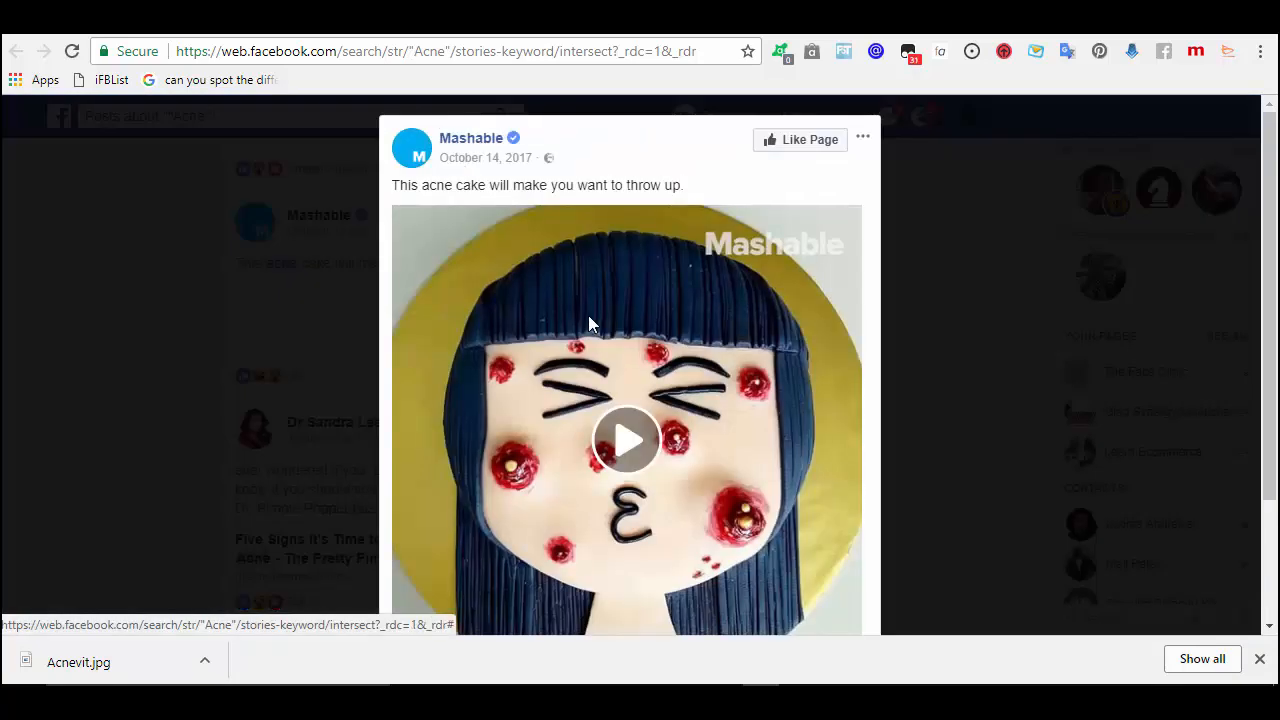
click(620, 465)
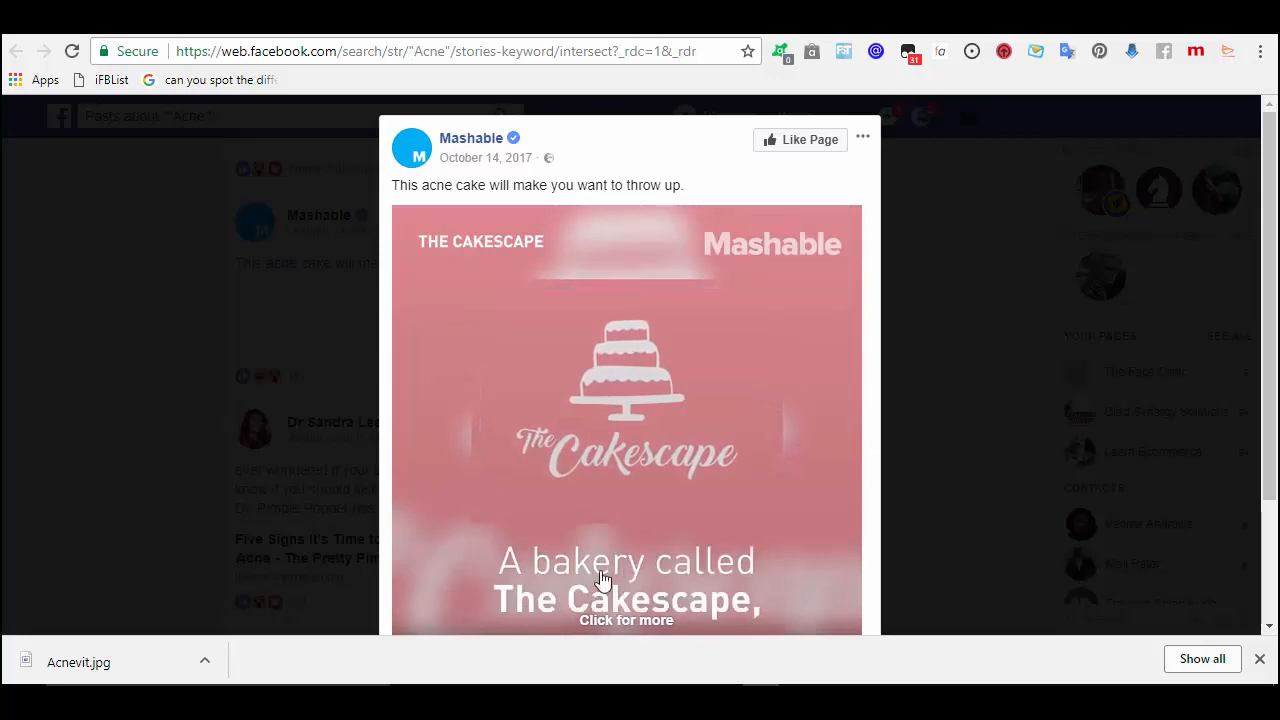
click(926, 271)
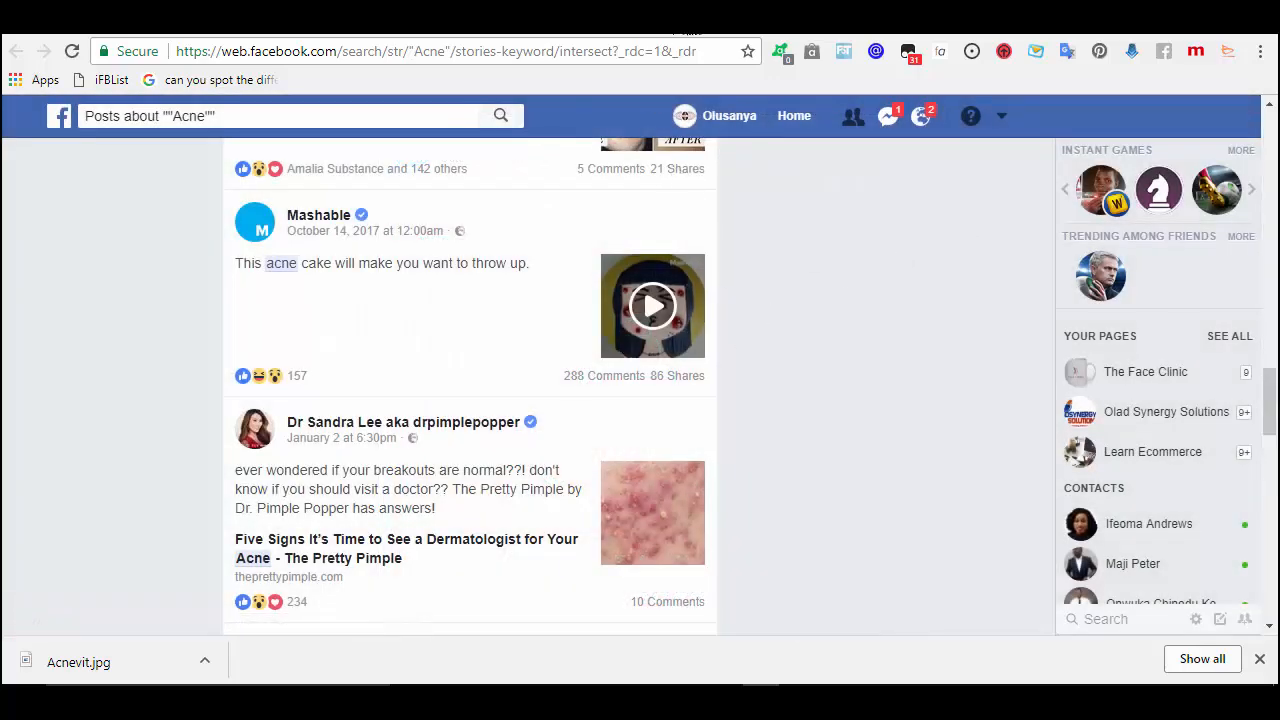
click(455, 20)
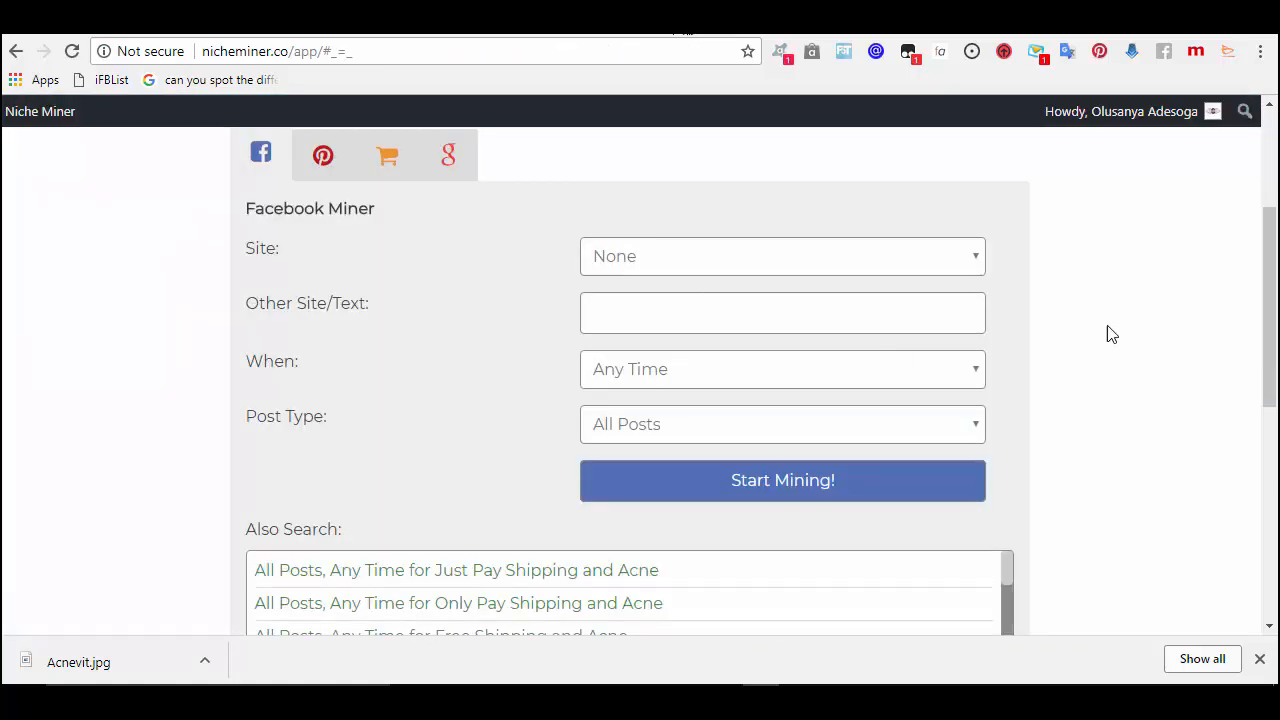
- Change the keyword to 'Acne cream' and start mining again
drag(1270, 266, 1264, 172)
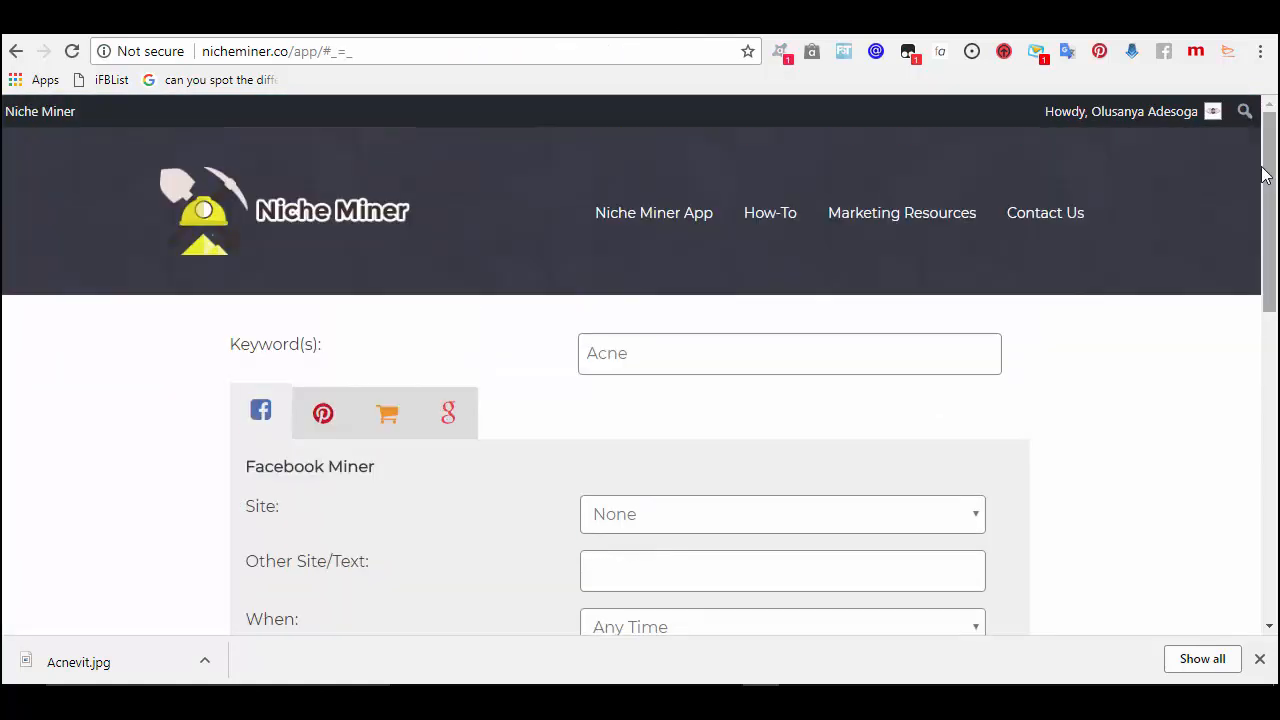
click(839, 365)
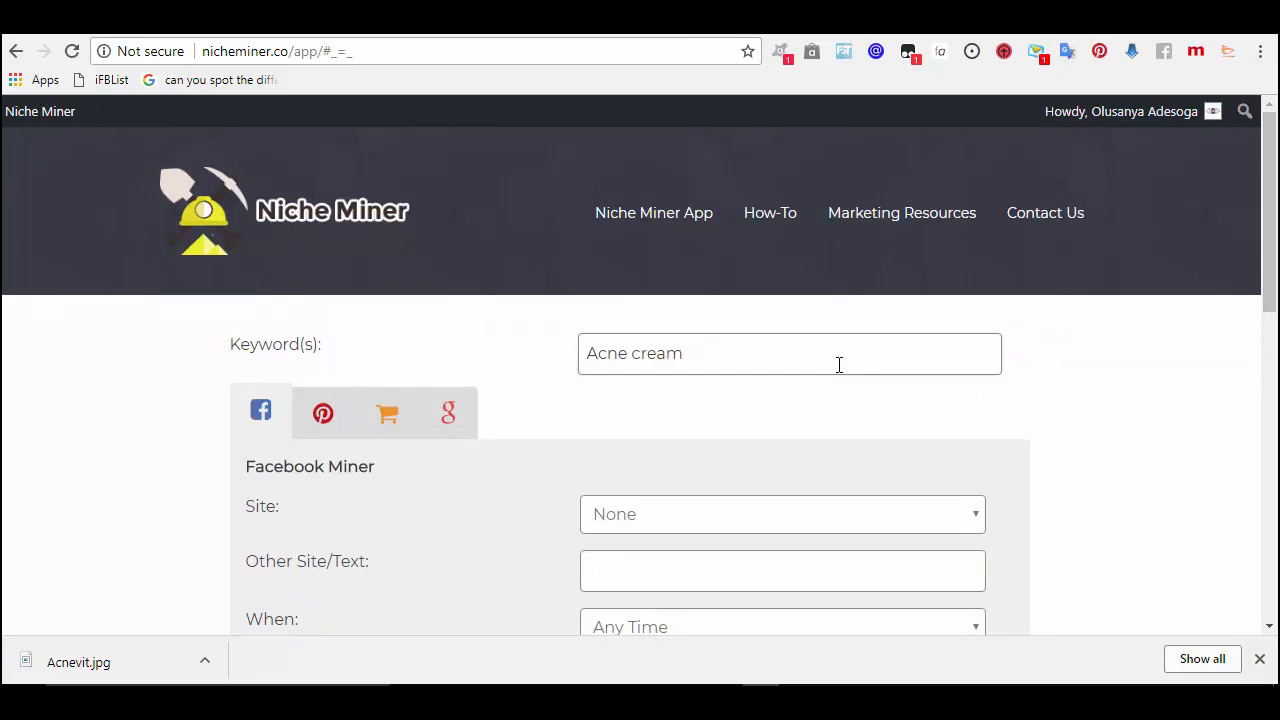
click(1272, 606)
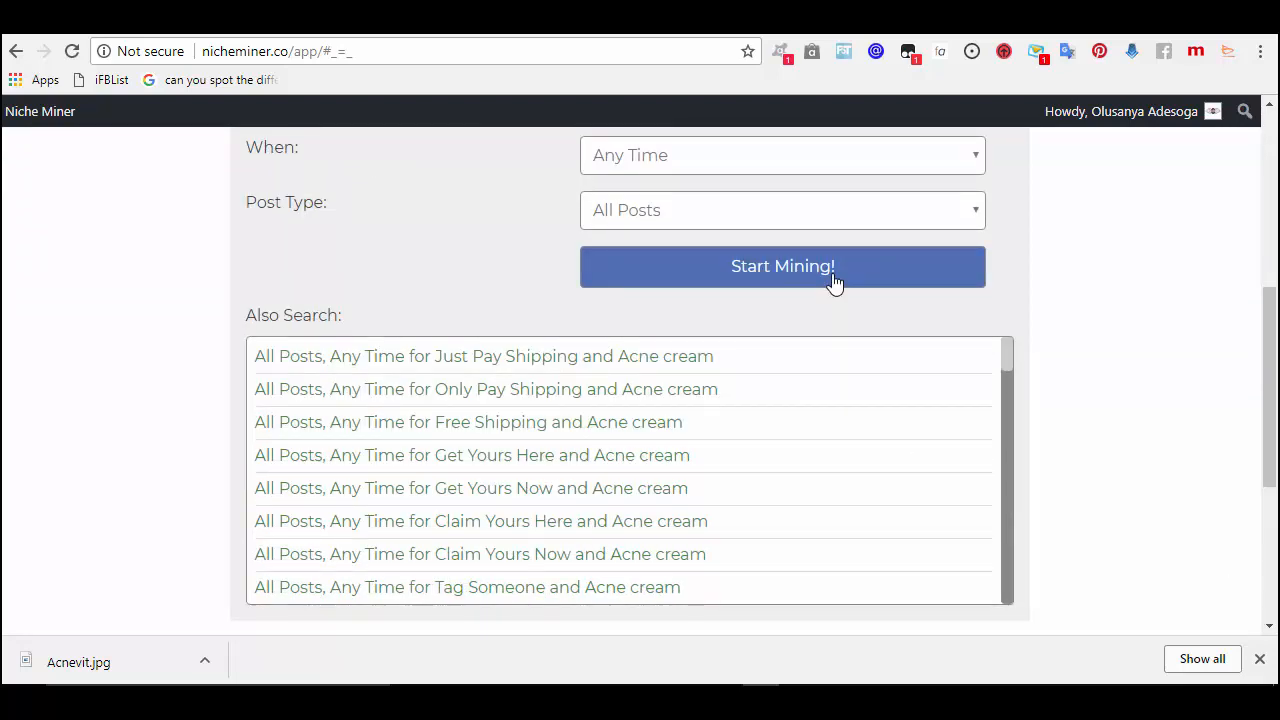
click(835, 284)
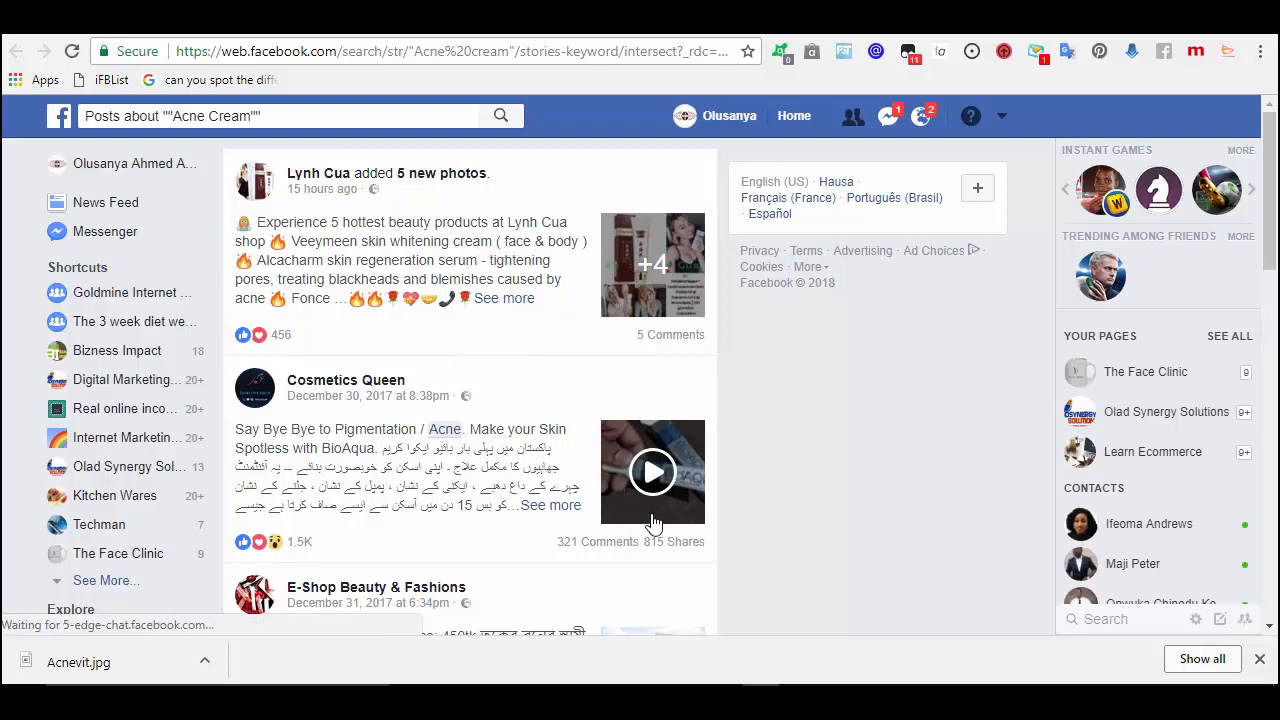
- Open the Cosmetics Queen page from the Acne Cream post results
click(388, 384)
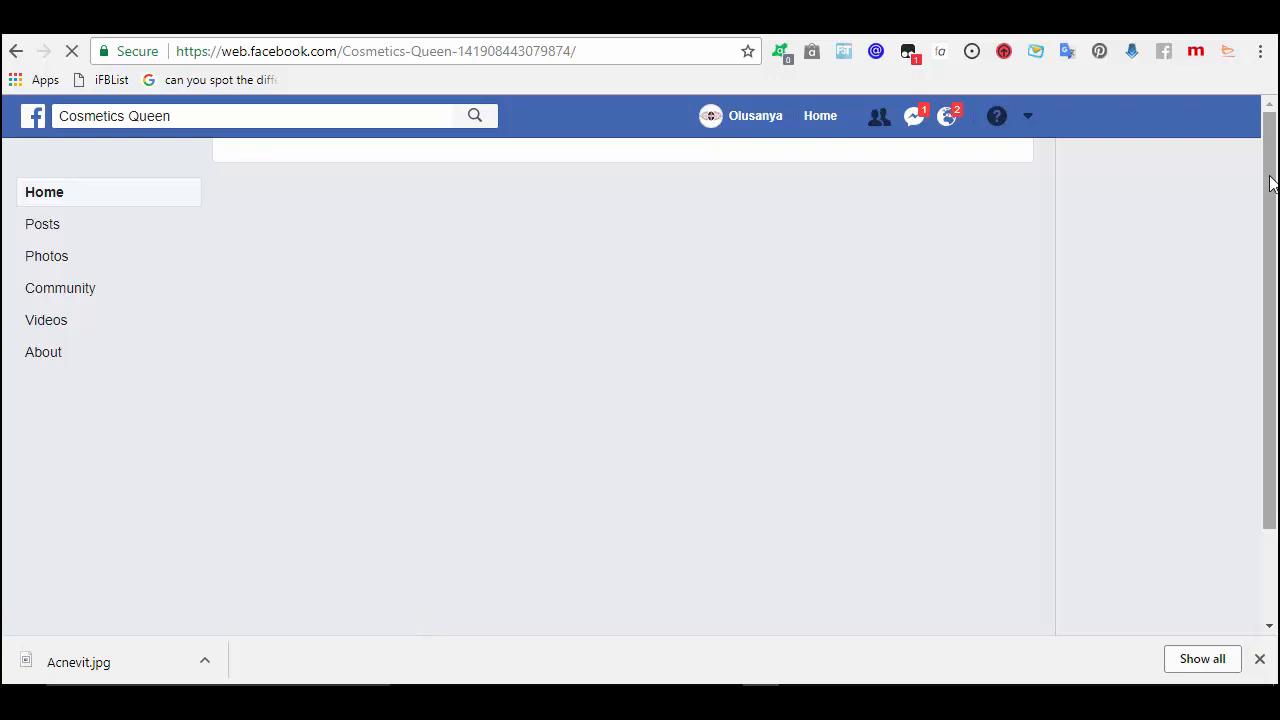
- Scroll the Cosmetics Queen page, then play and pause its pinned post's video
key(ctrl+a)
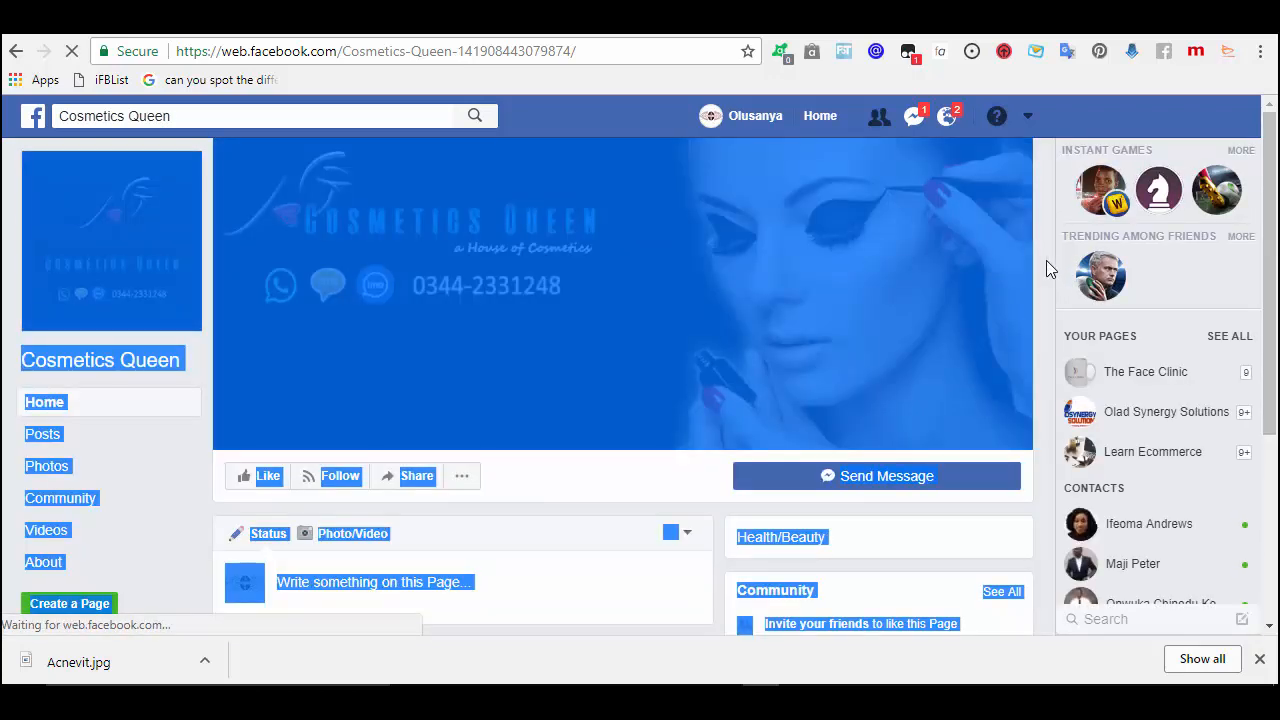
click(1046, 260)
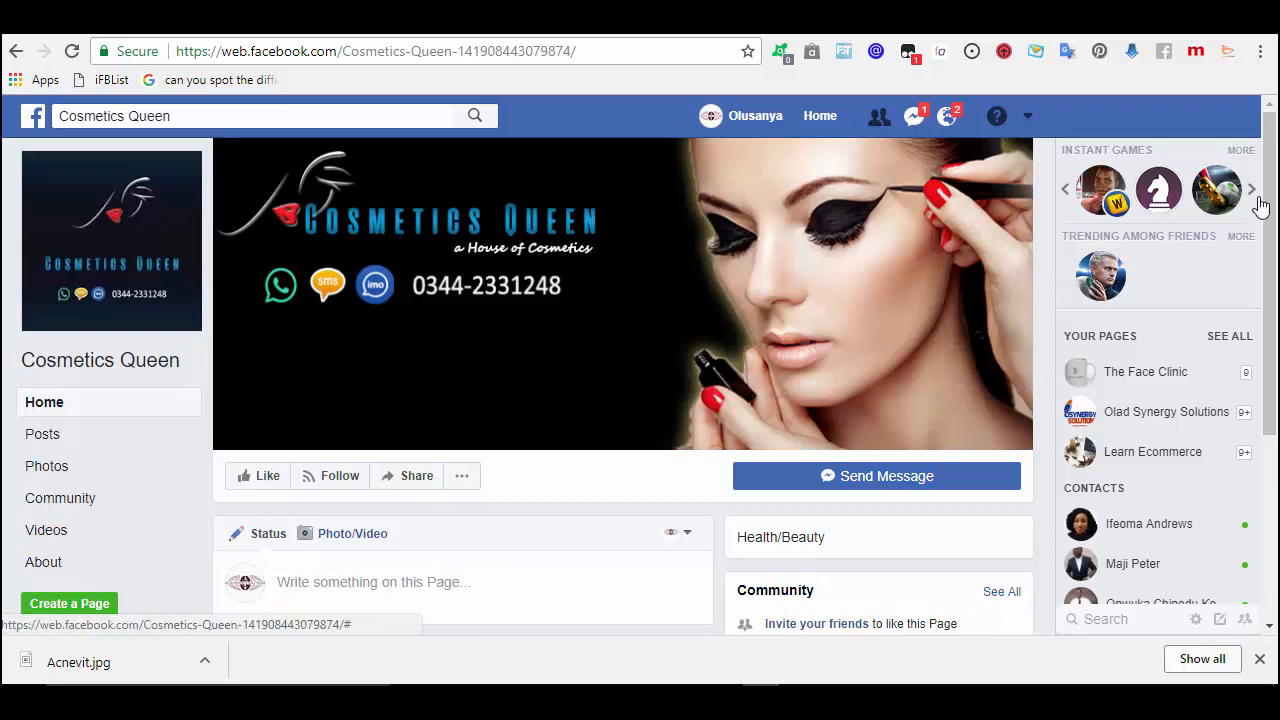
drag(1268, 195, 1268, 273)
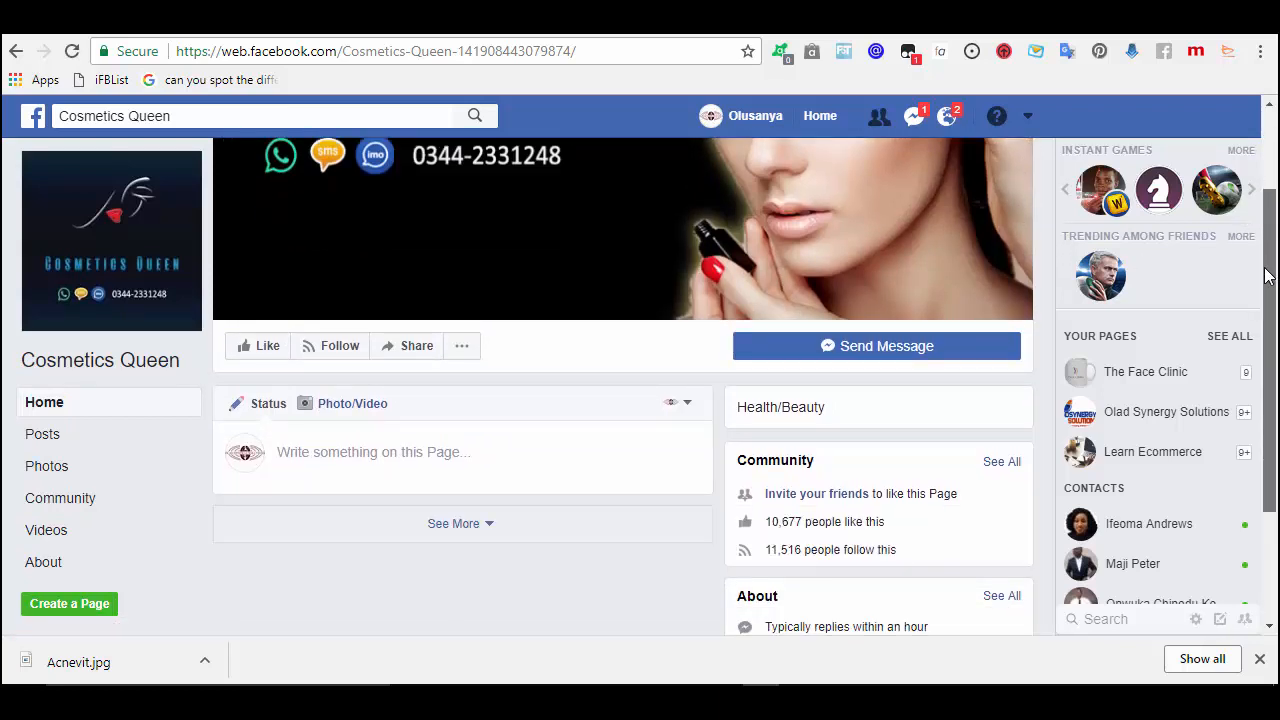
scroll(1264, 291, down, 1)
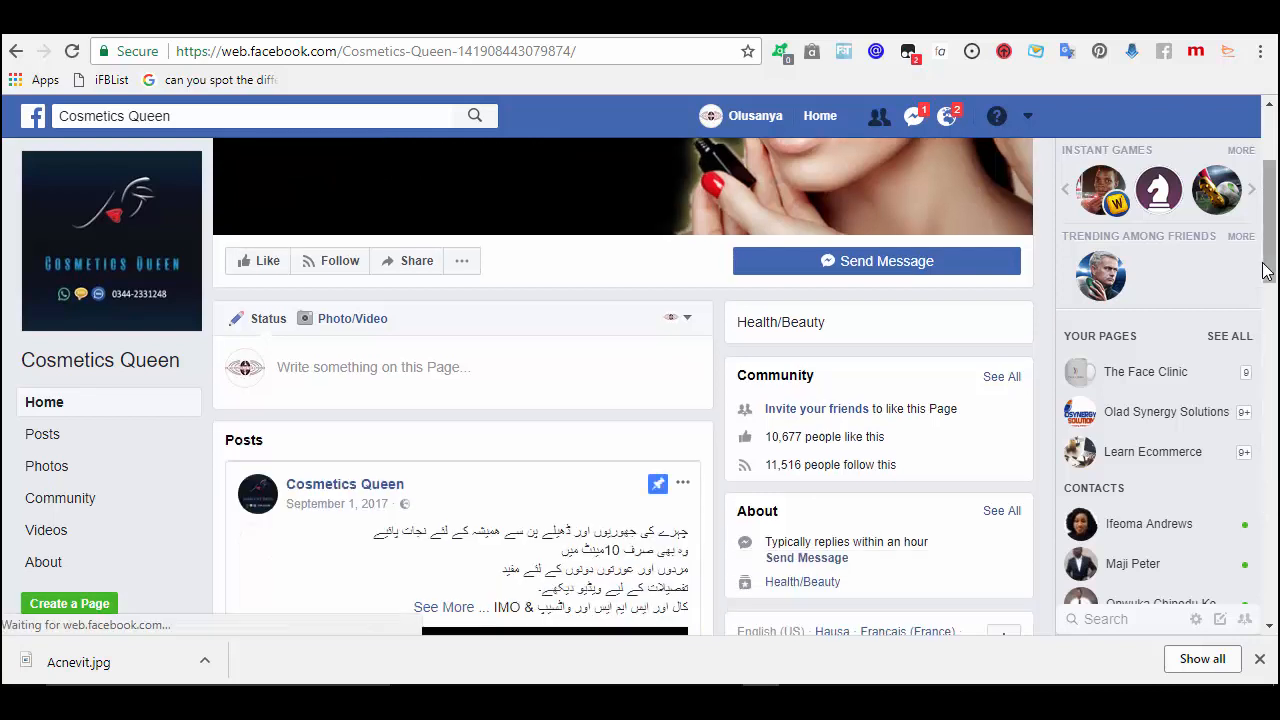
drag(1268, 258, 1237, 502)
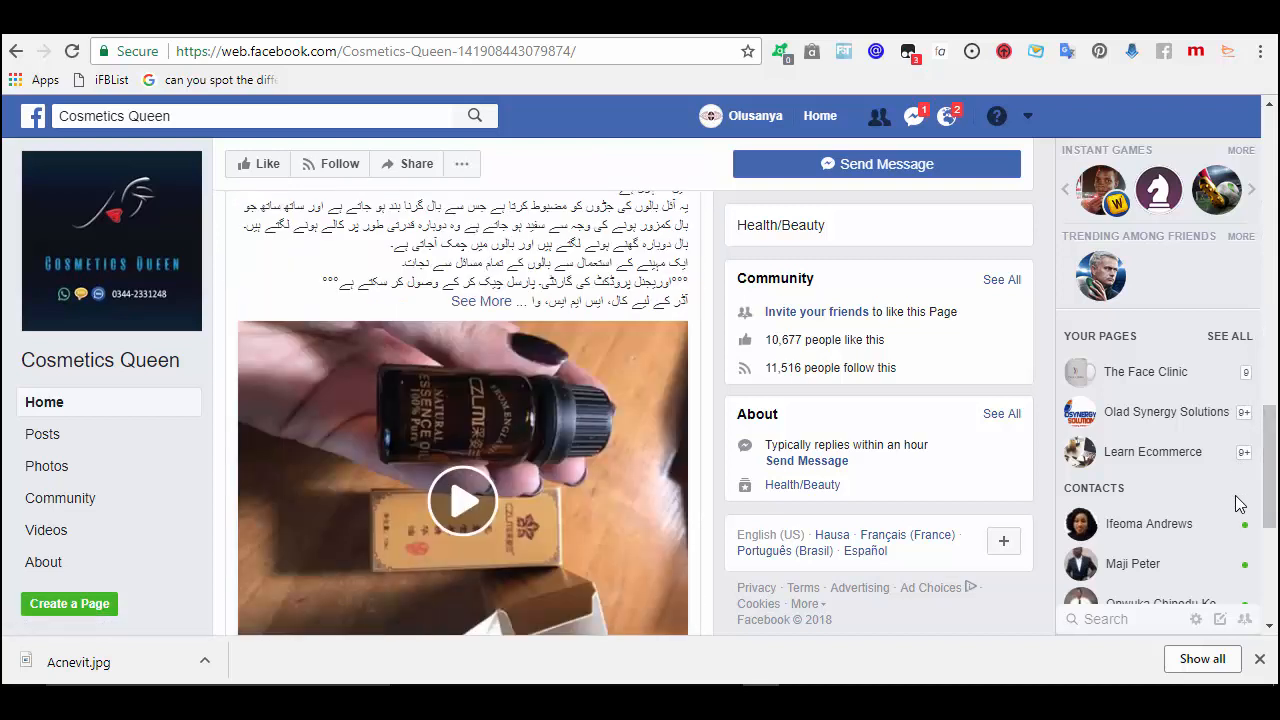
click(462, 525)
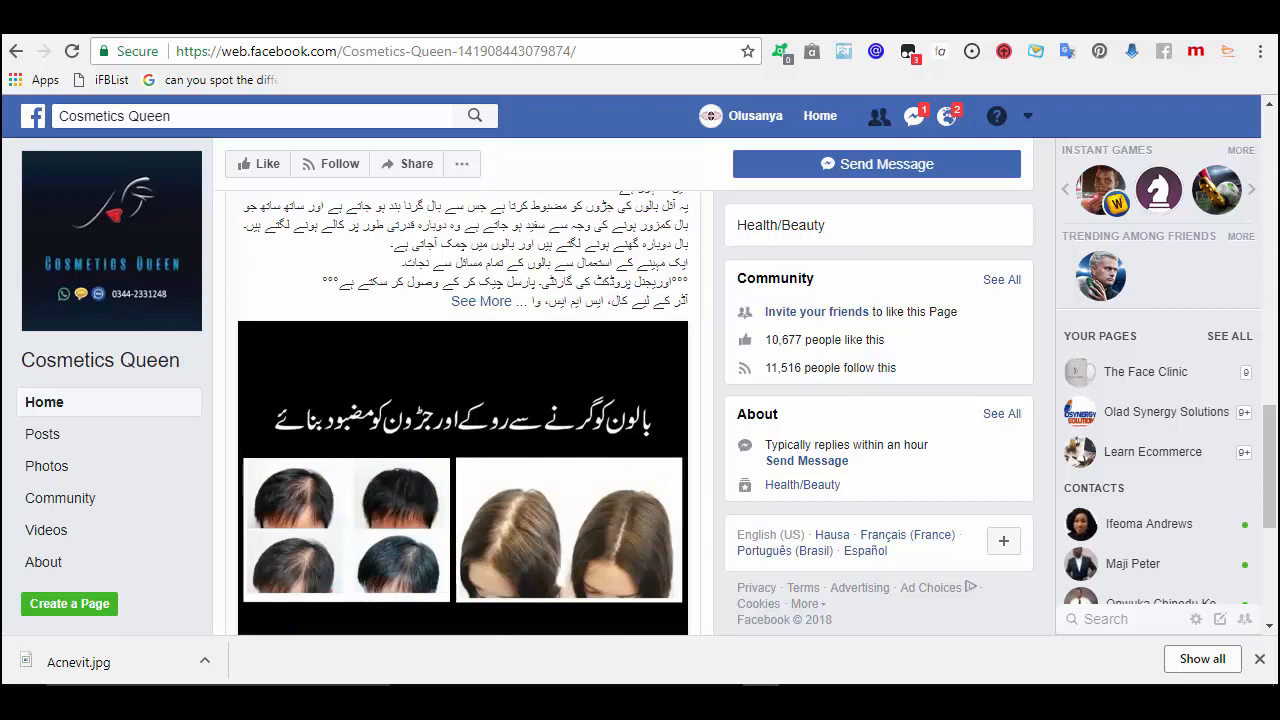
drag(1273, 440, 1268, 505)
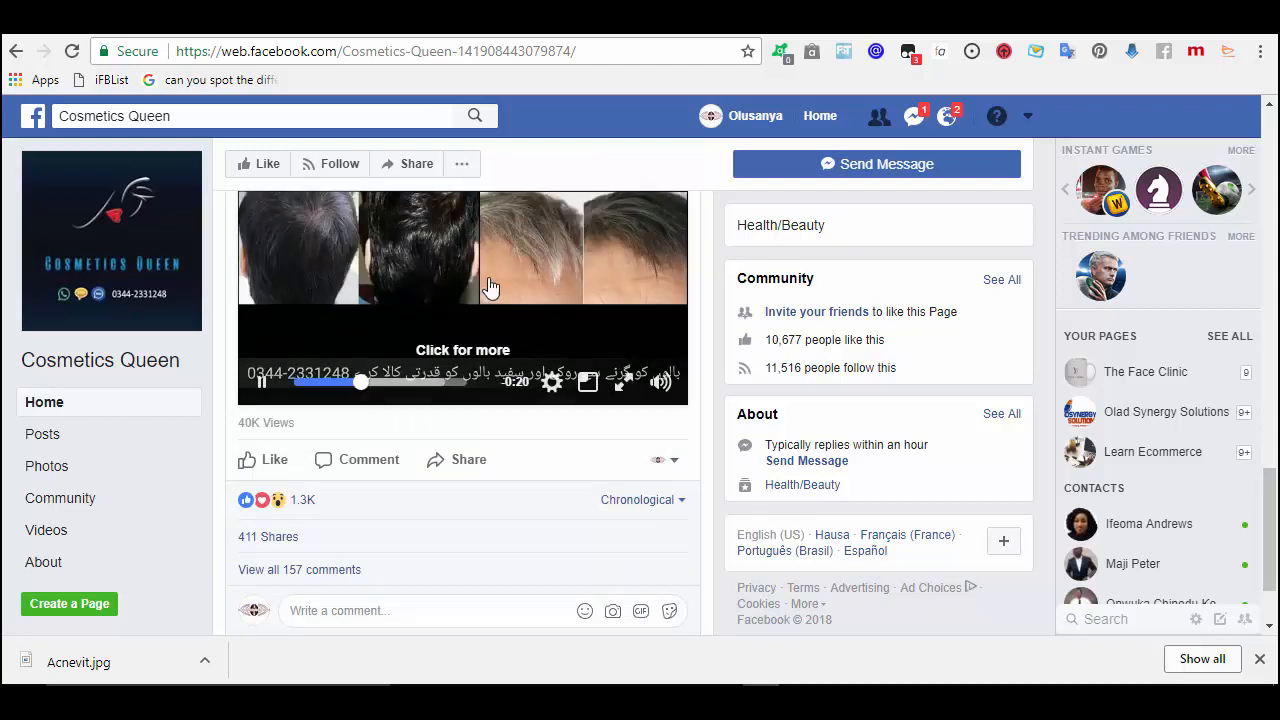
click(263, 384)
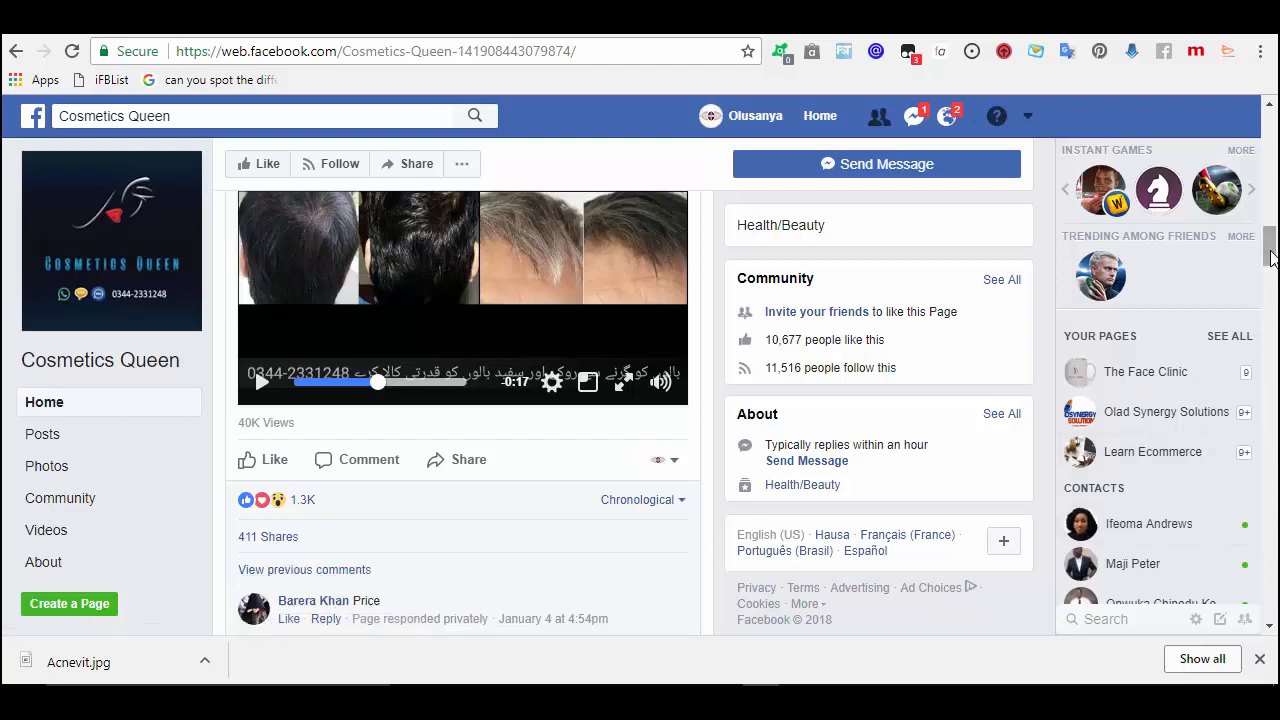
- In the Posts list, play and pause the BioAqua cream video, then switch to Jumia
drag(1271, 268, 1264, 610)
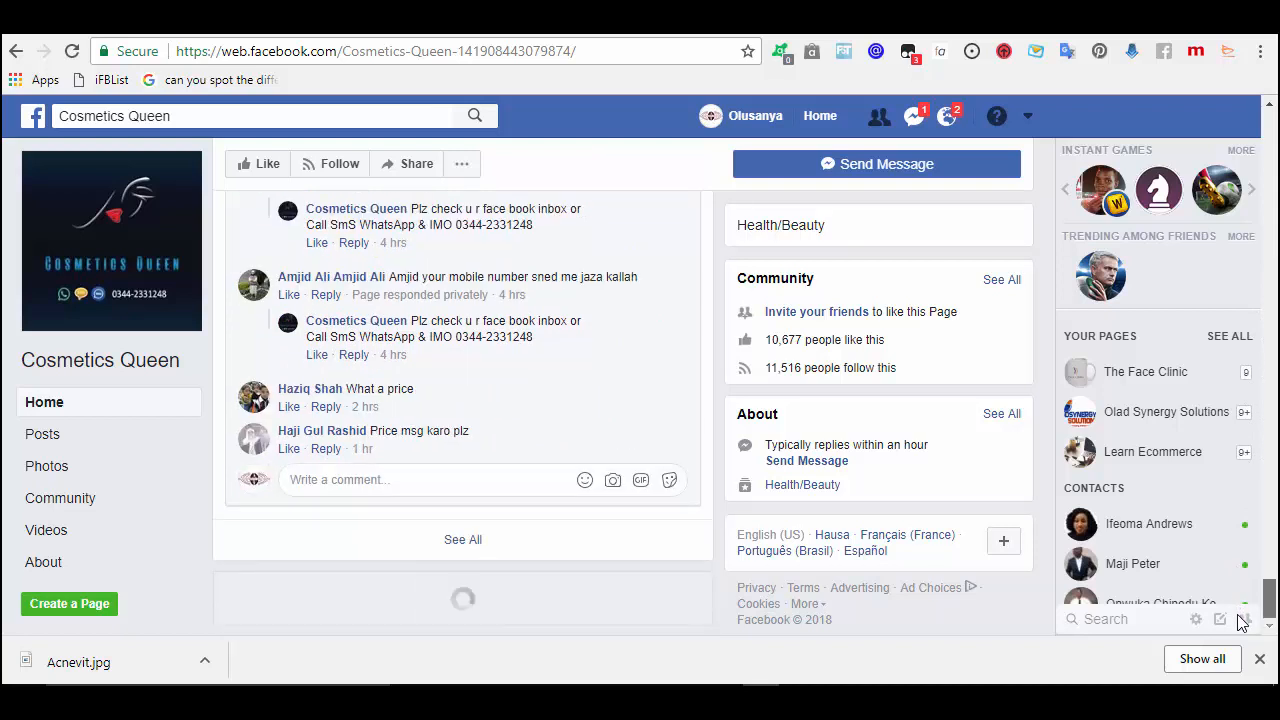
click(462, 540)
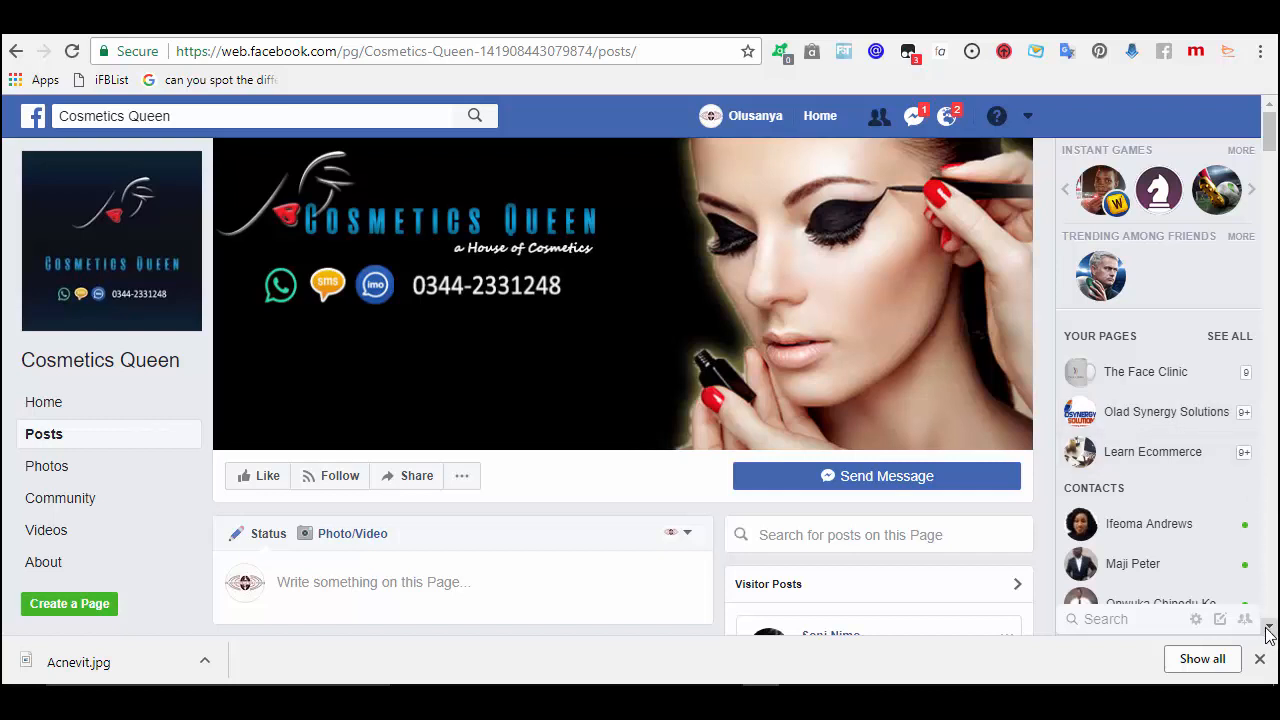
drag(1268, 630, 1268, 630)
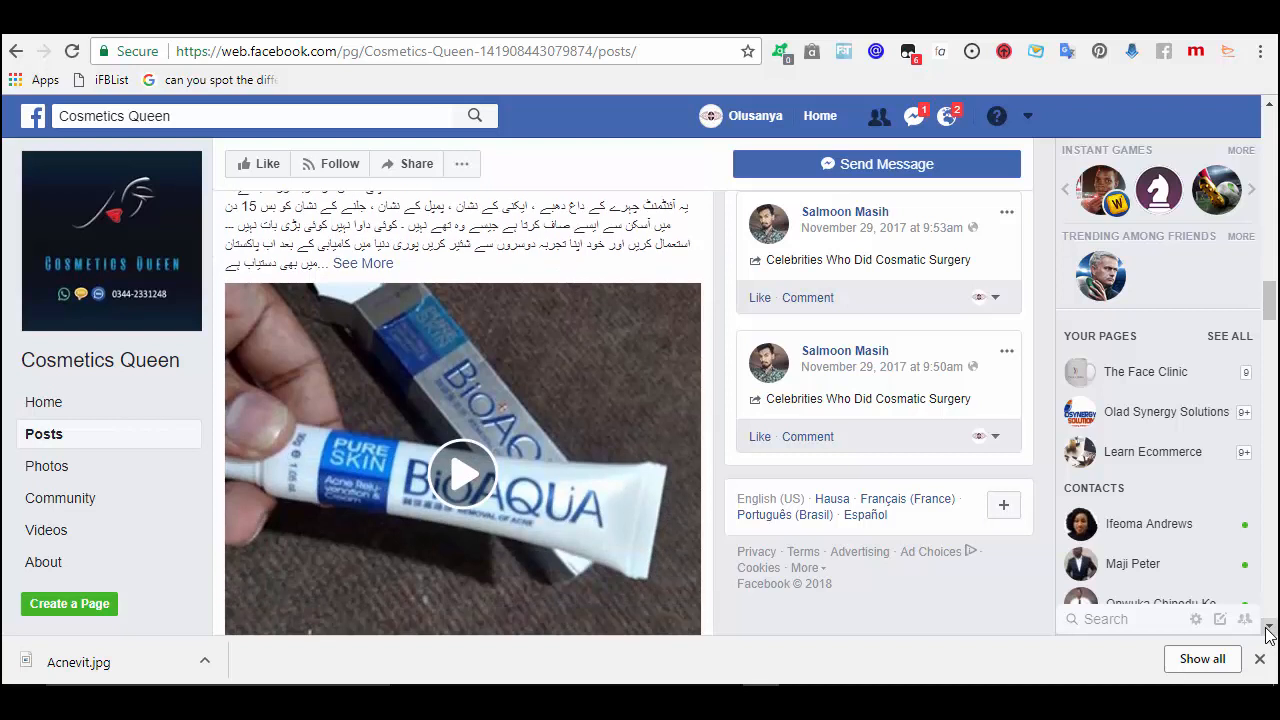
click(466, 482)
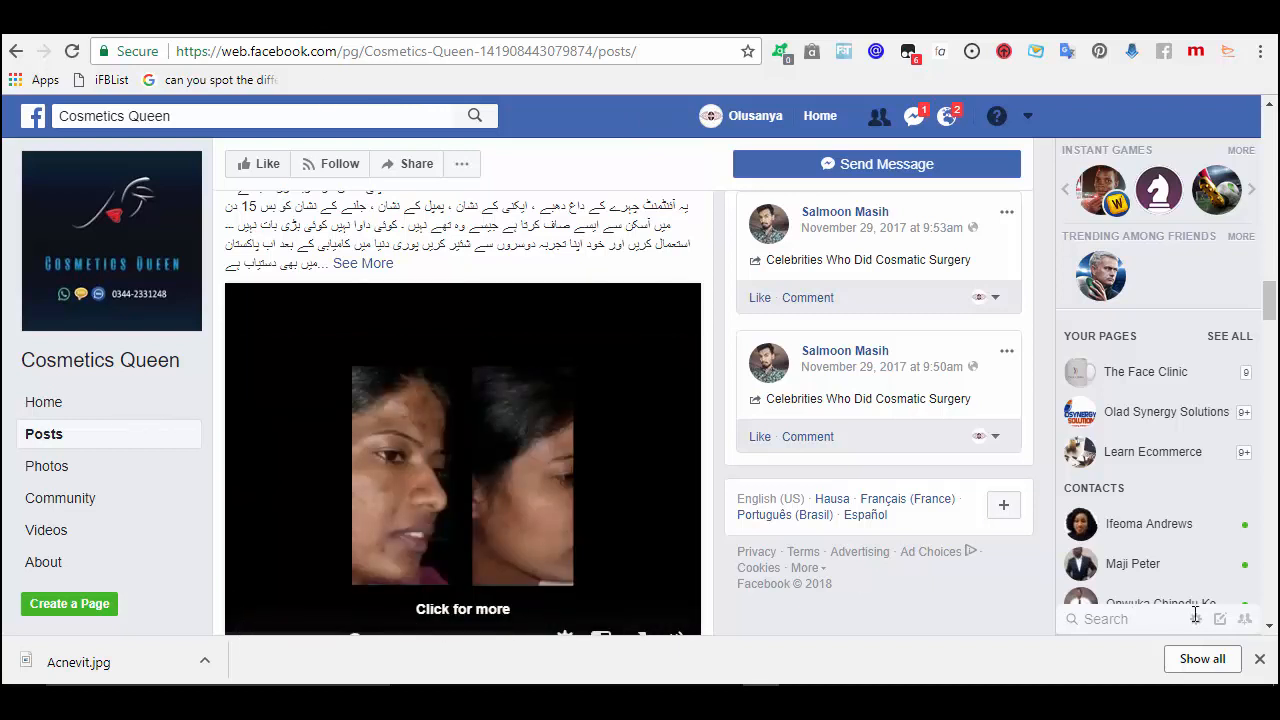
click(1271, 627)
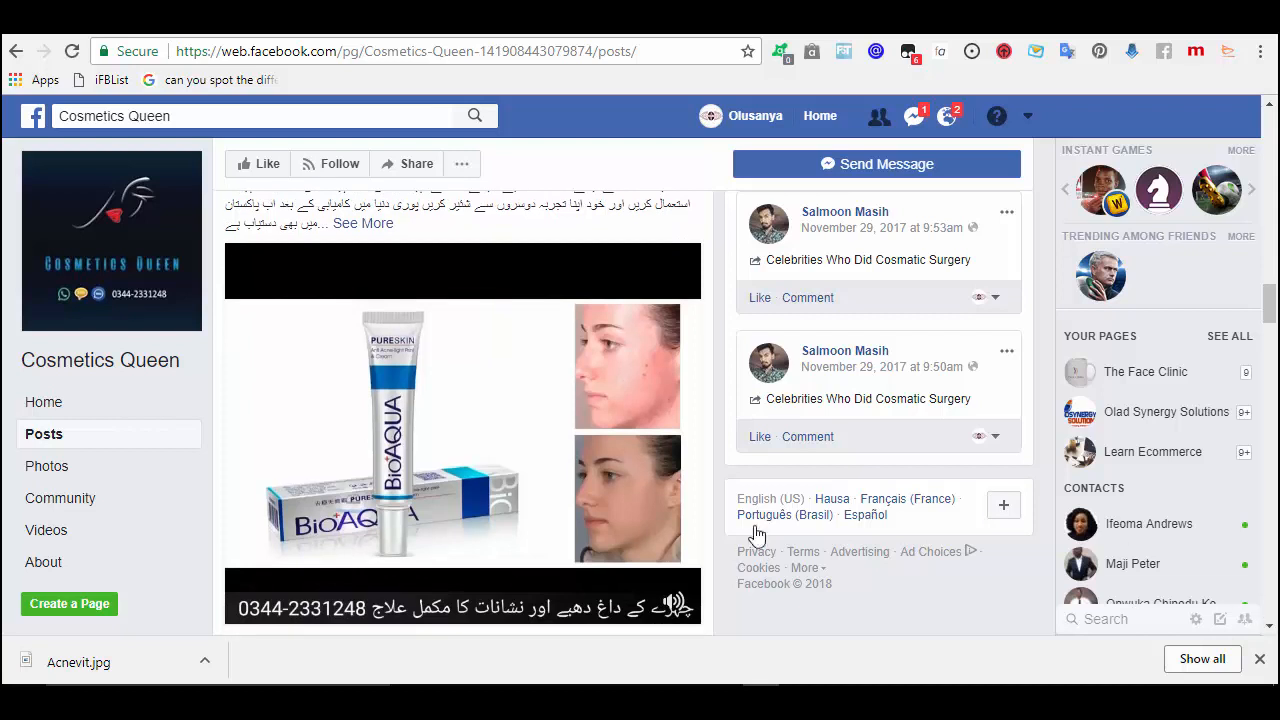
mouse_move(249, 607)
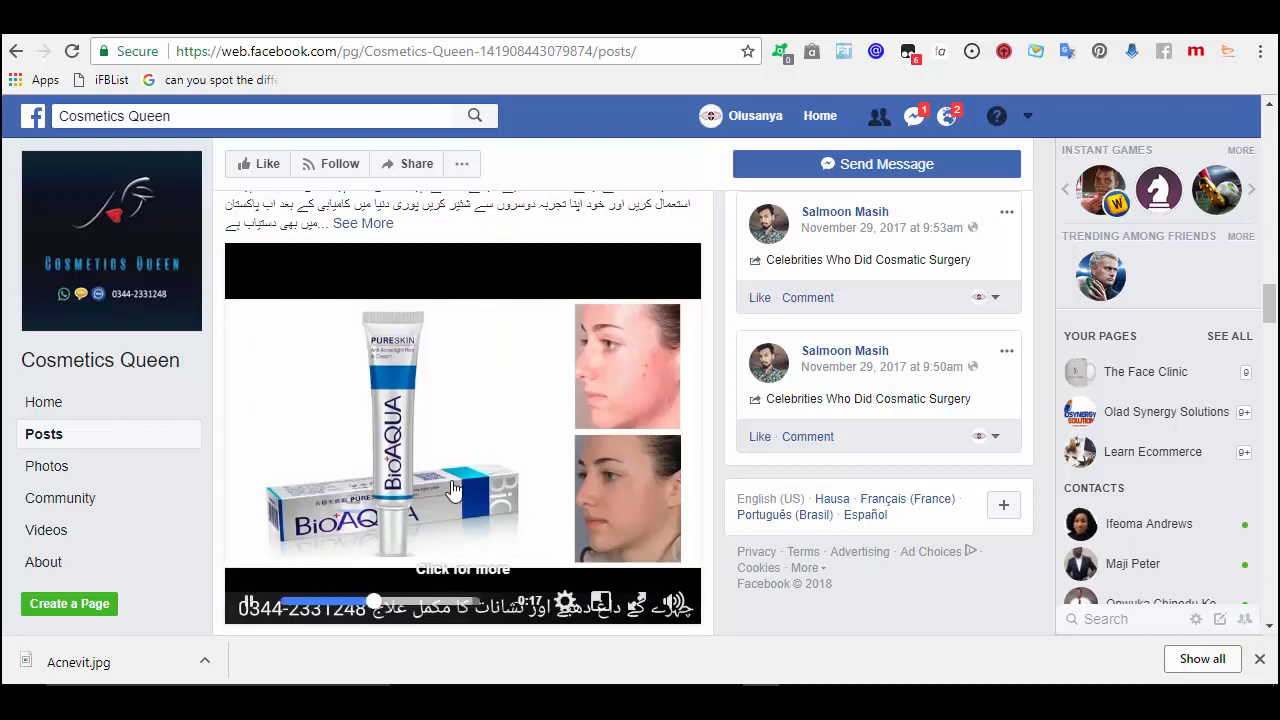
click(249, 607)
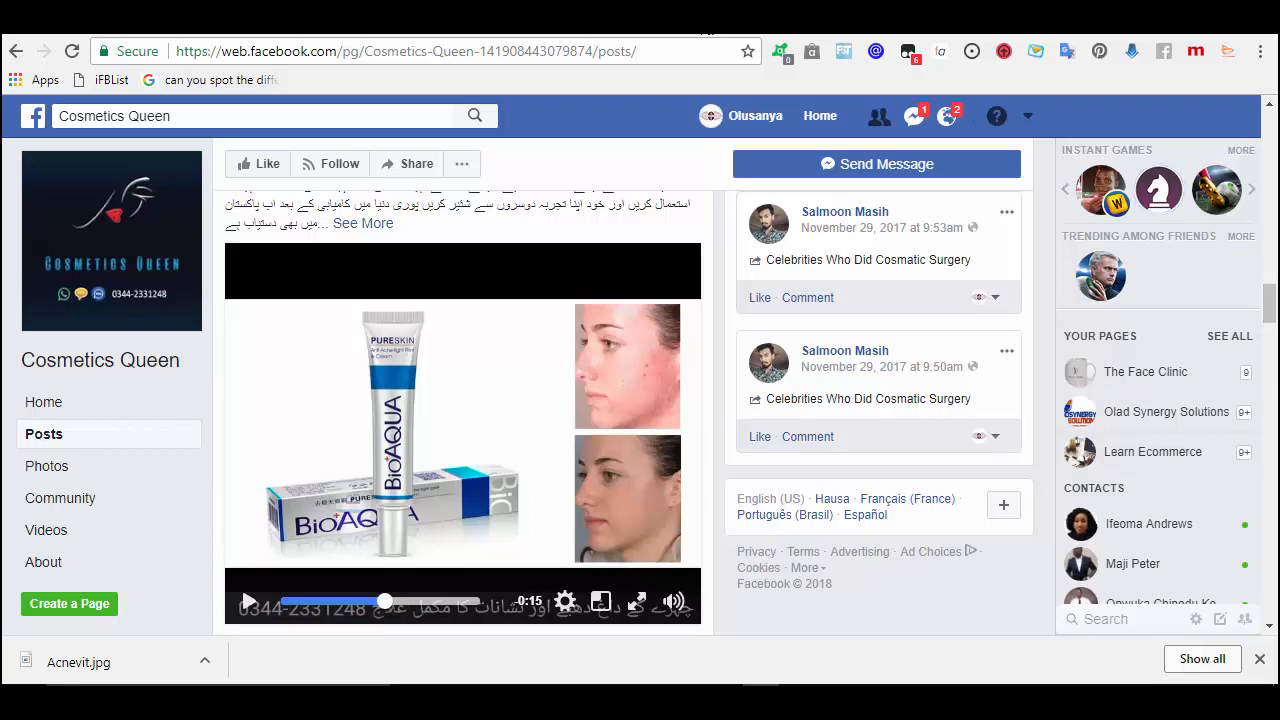
click(707, 33)
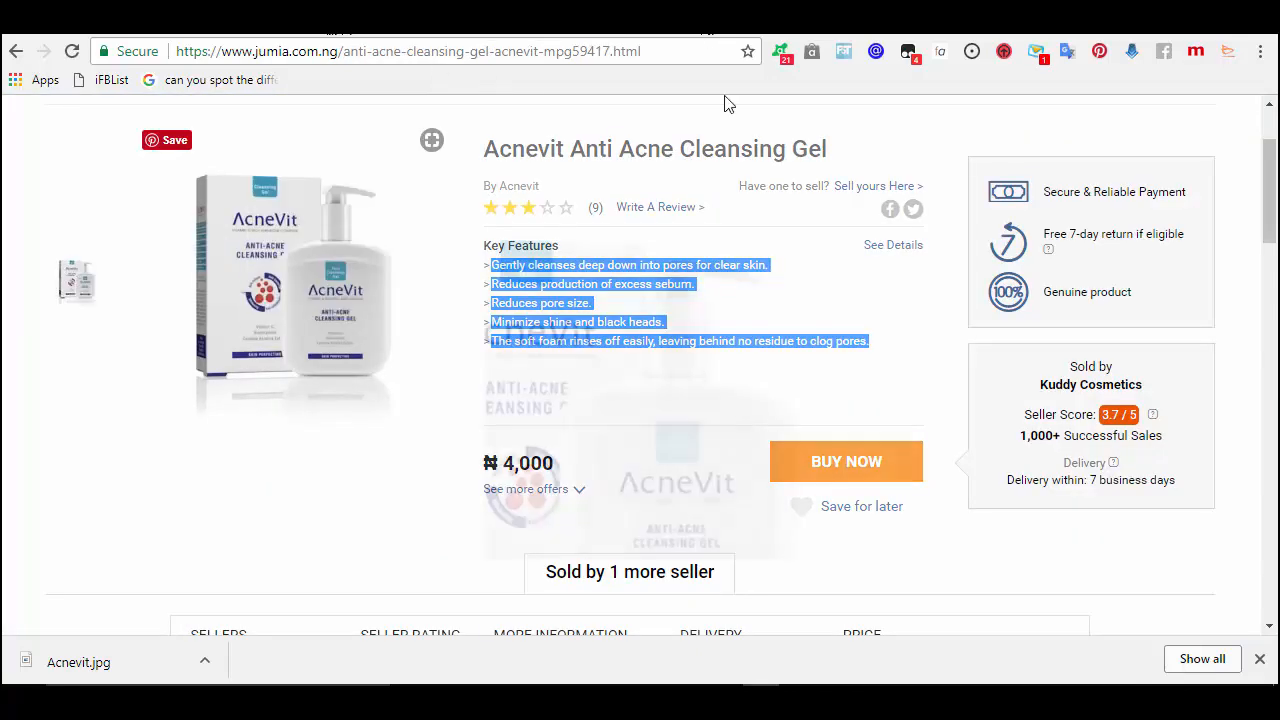
- Search Jumia for Bioaqua acne creams, compare them with the Cosmetics Queen posts, then return to Facebook
click(1273, 130)
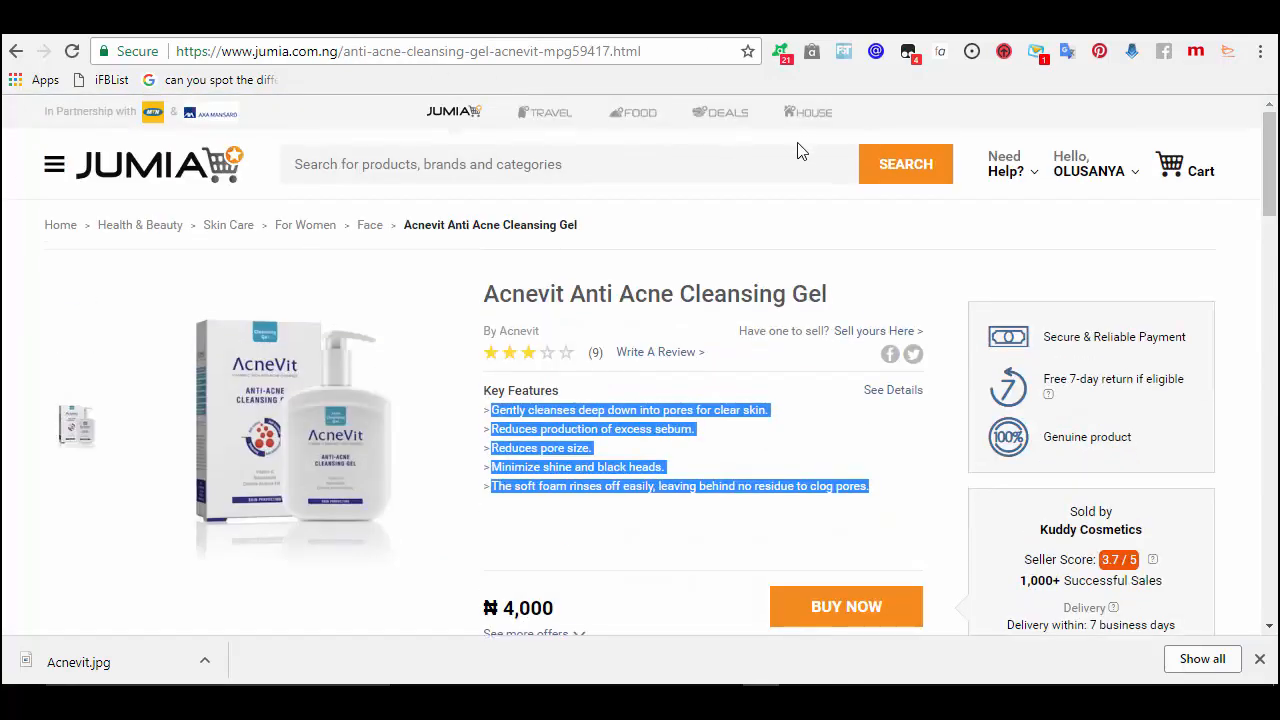
click(743, 156)
text(Bioaqua)
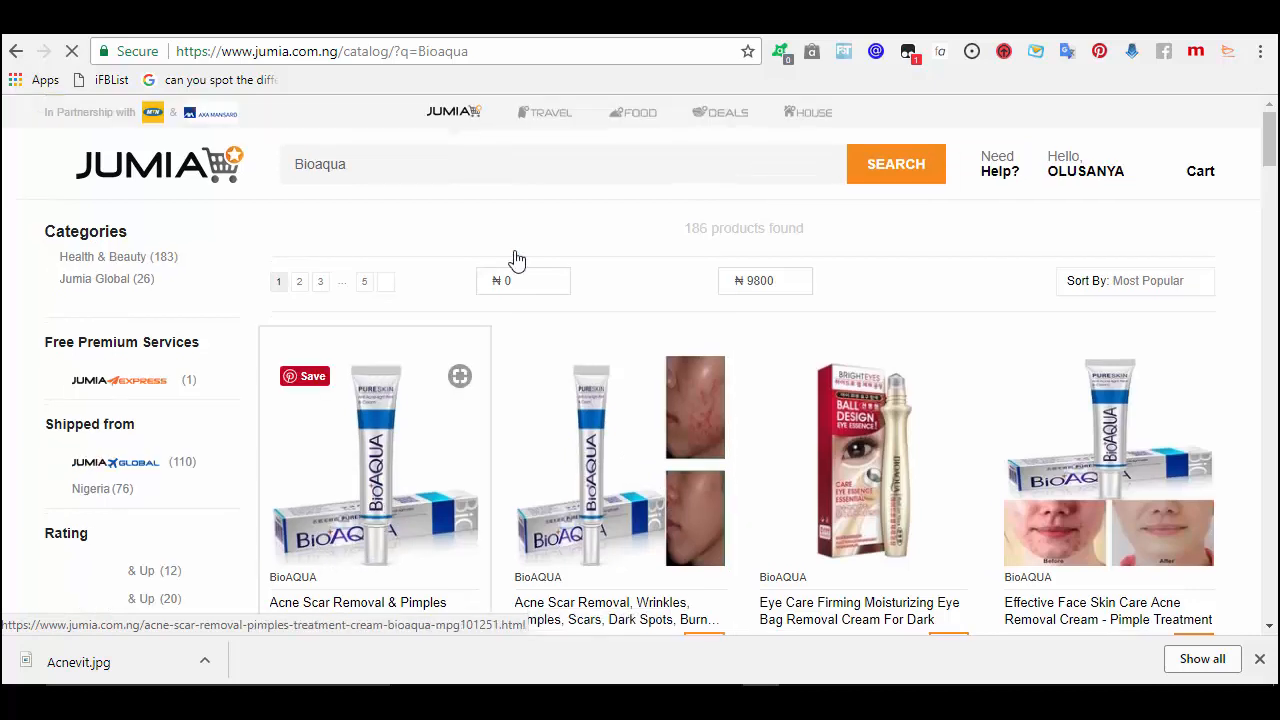
click(806, 35)
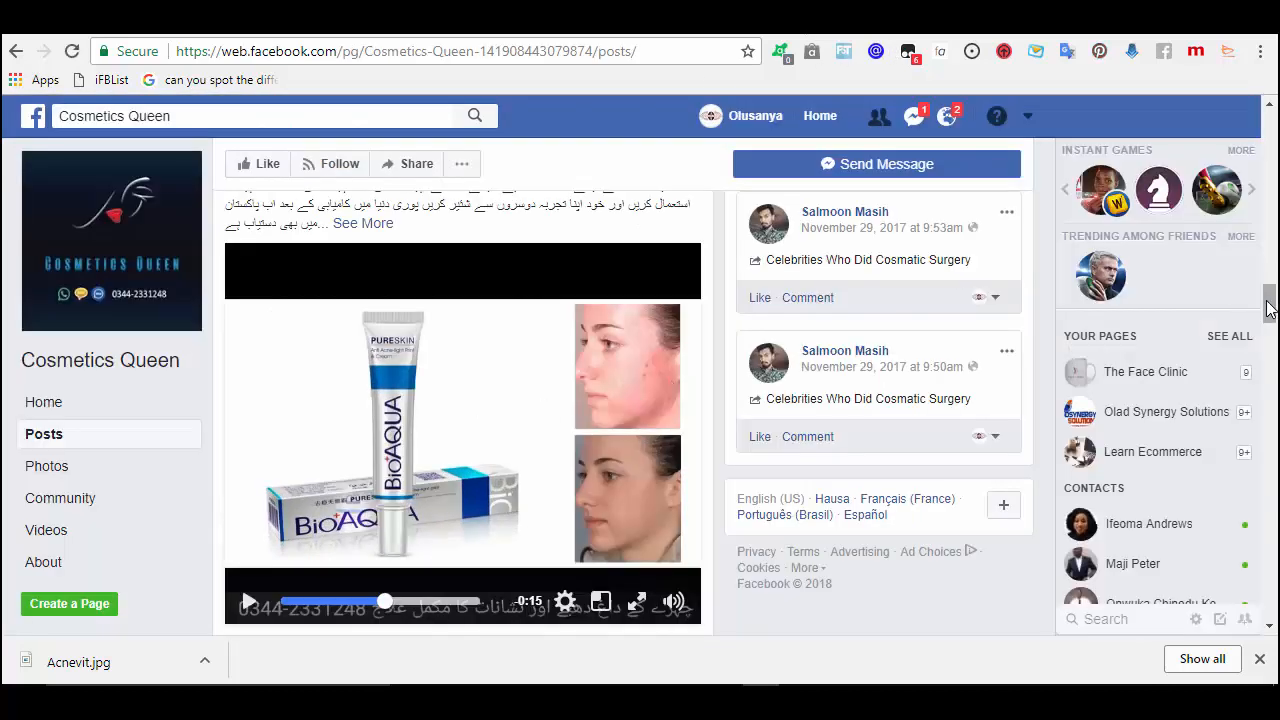
scroll(1270, 307, down, 1)
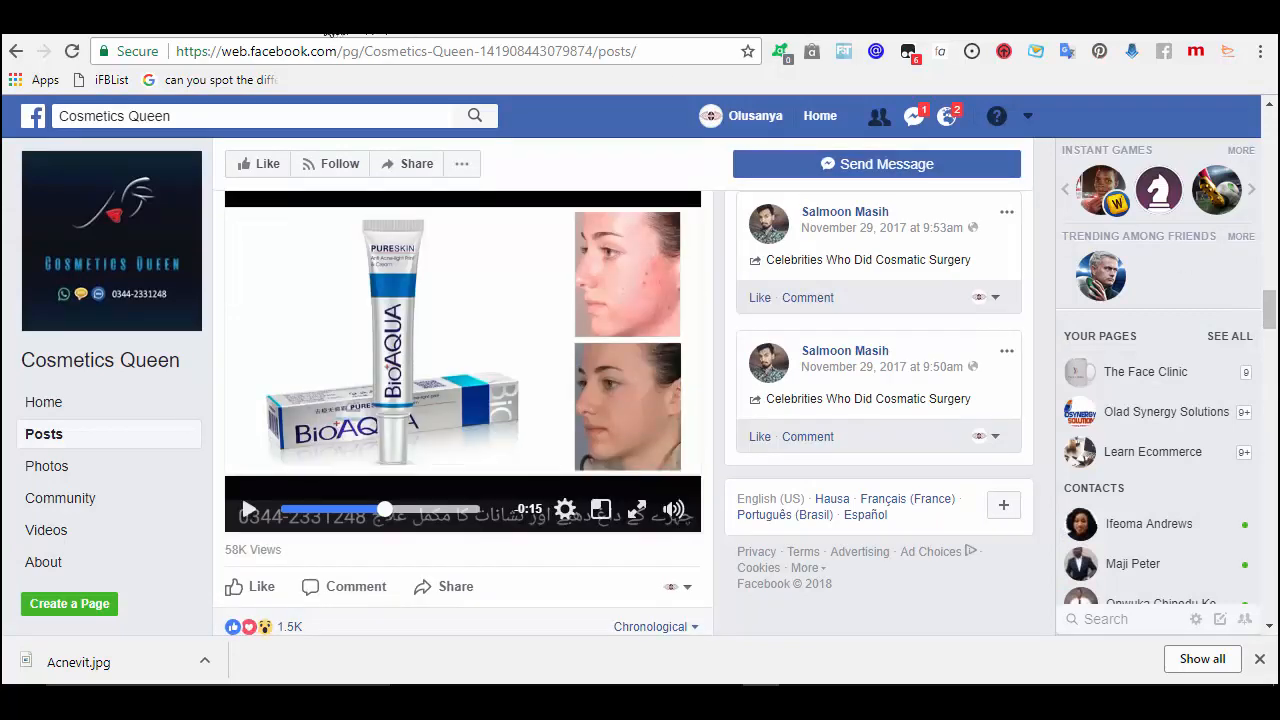
click(318, 33)
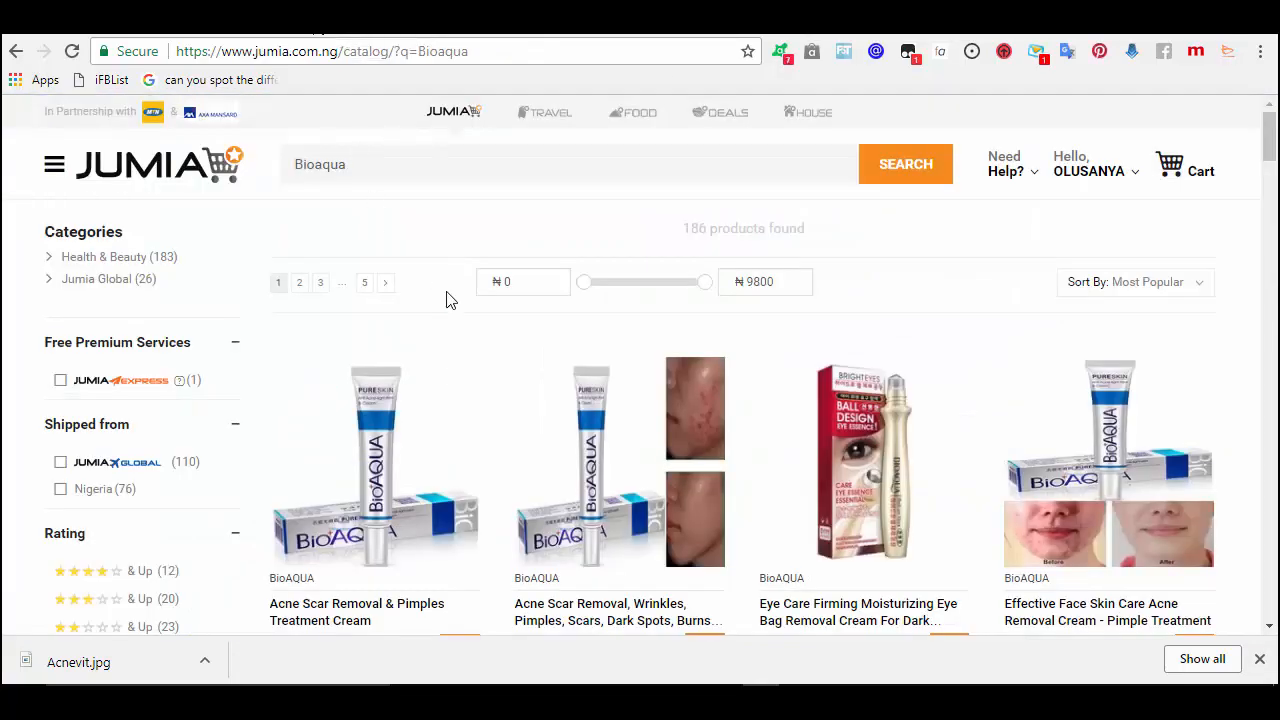
click(1270, 628)
click(1270, 628)
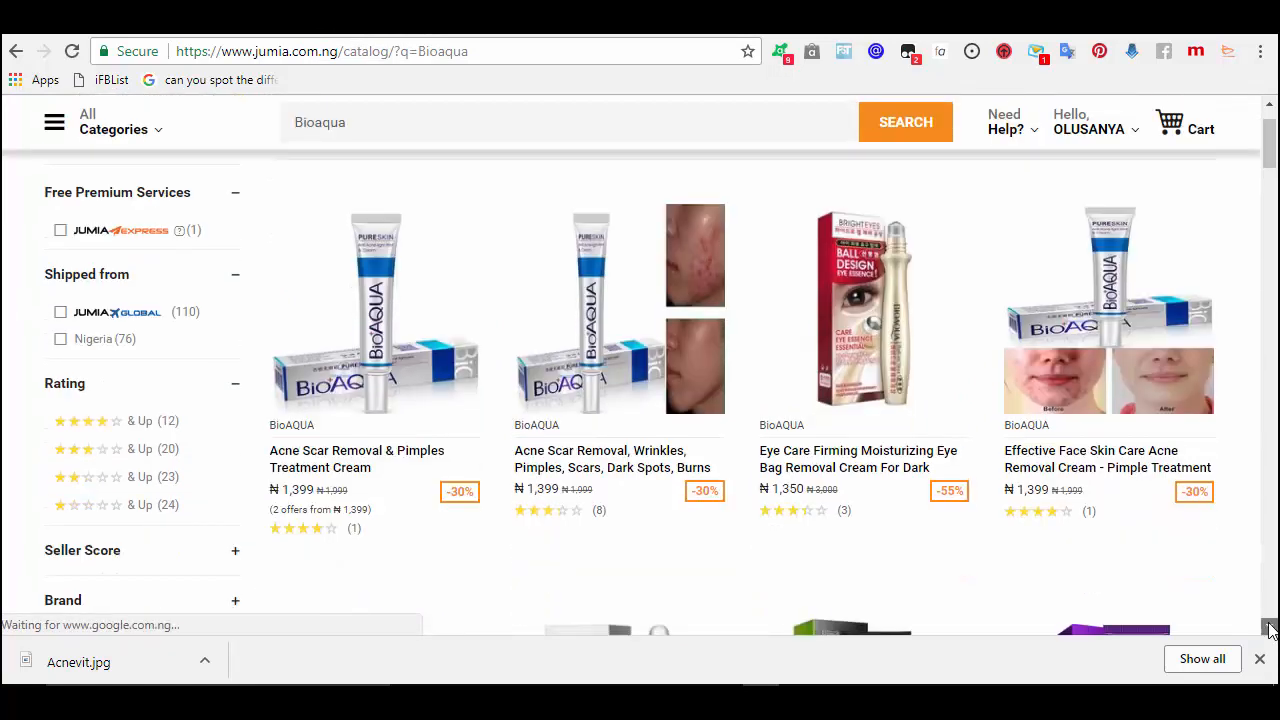
click(1270, 628)
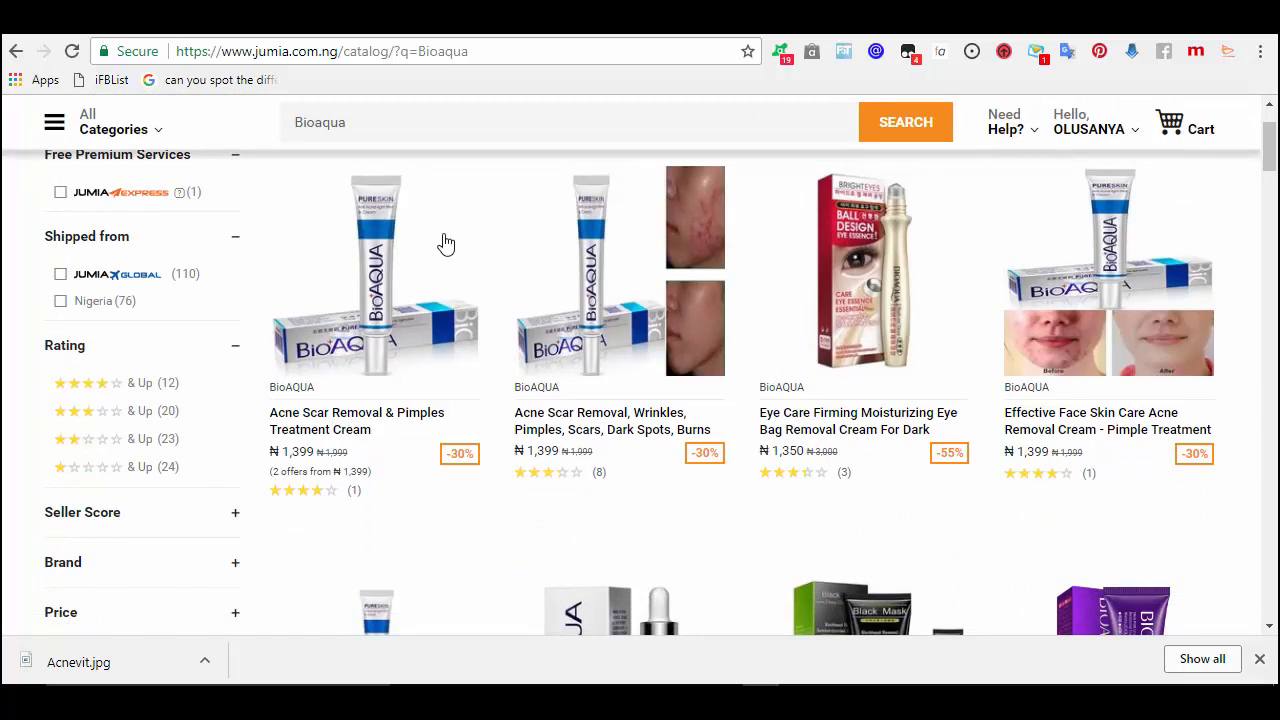
click(867, 32)
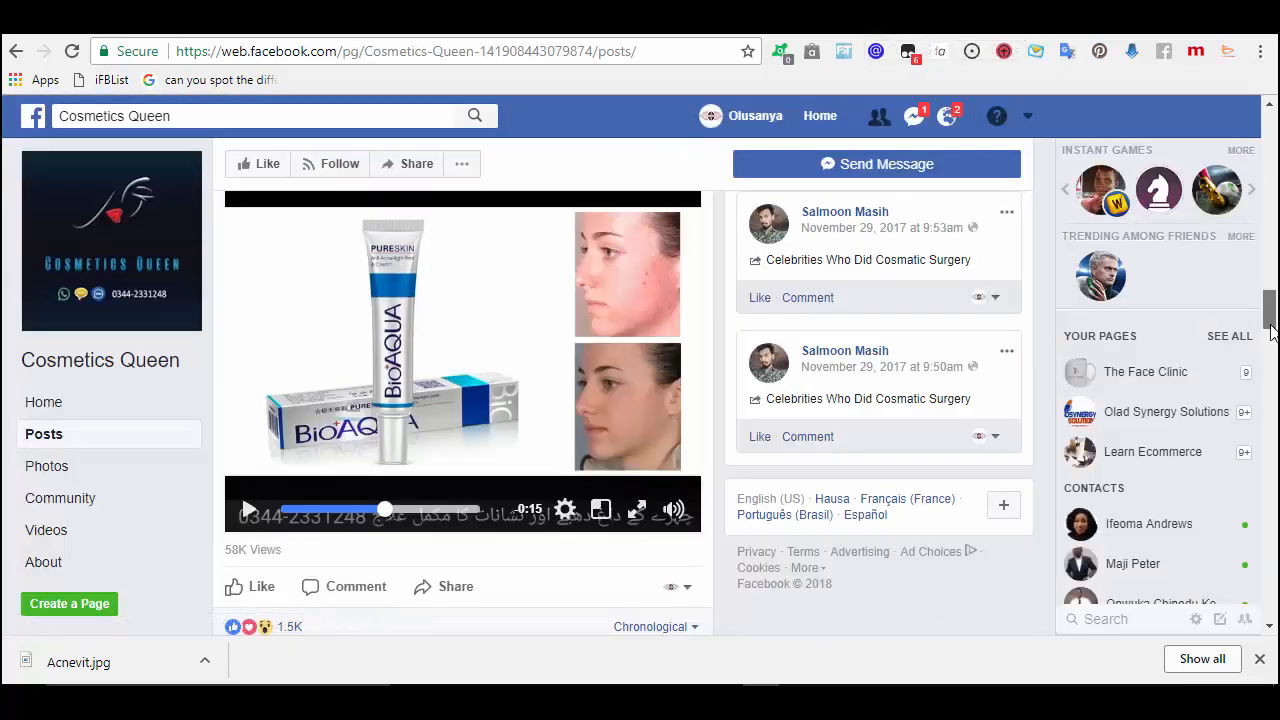
- Scroll the Cosmetics Queen posts, then go back twice to the Acne Cream search results
scroll(1271, 333, down, 2)
scroll(1271, 337, down, 6)
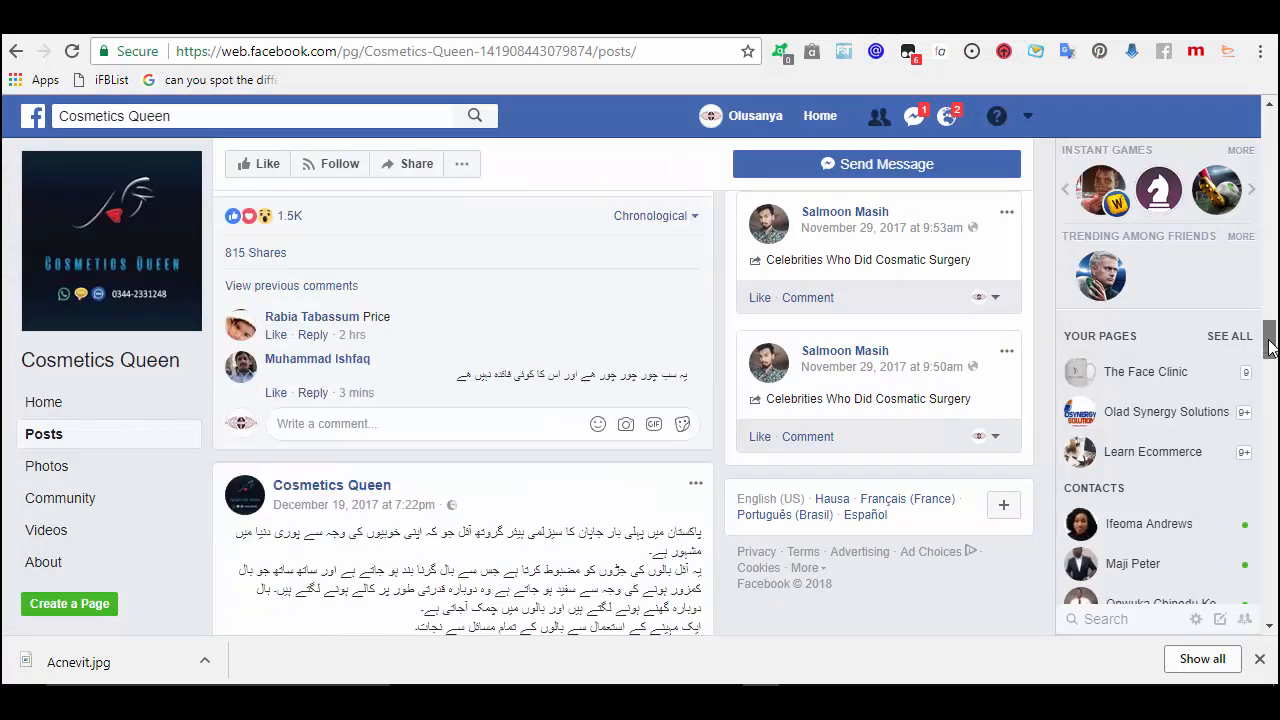
scroll(1268, 393, down, 5)
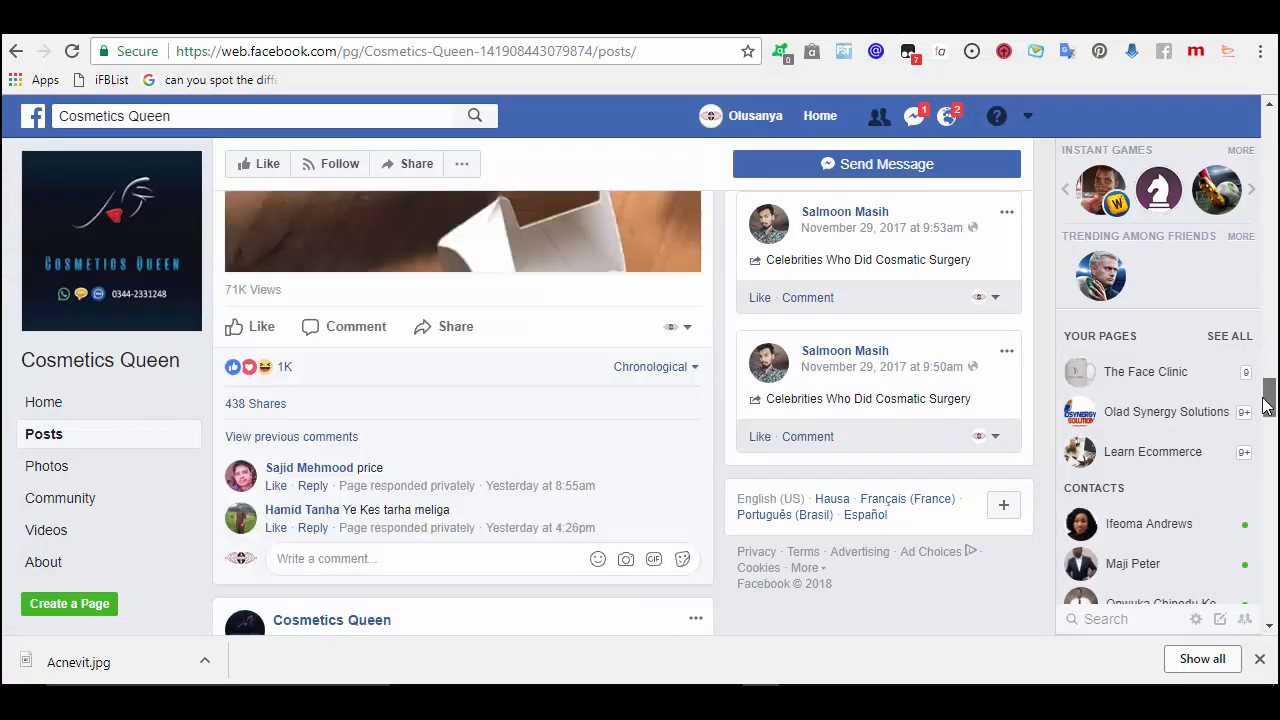
click(15, 52)
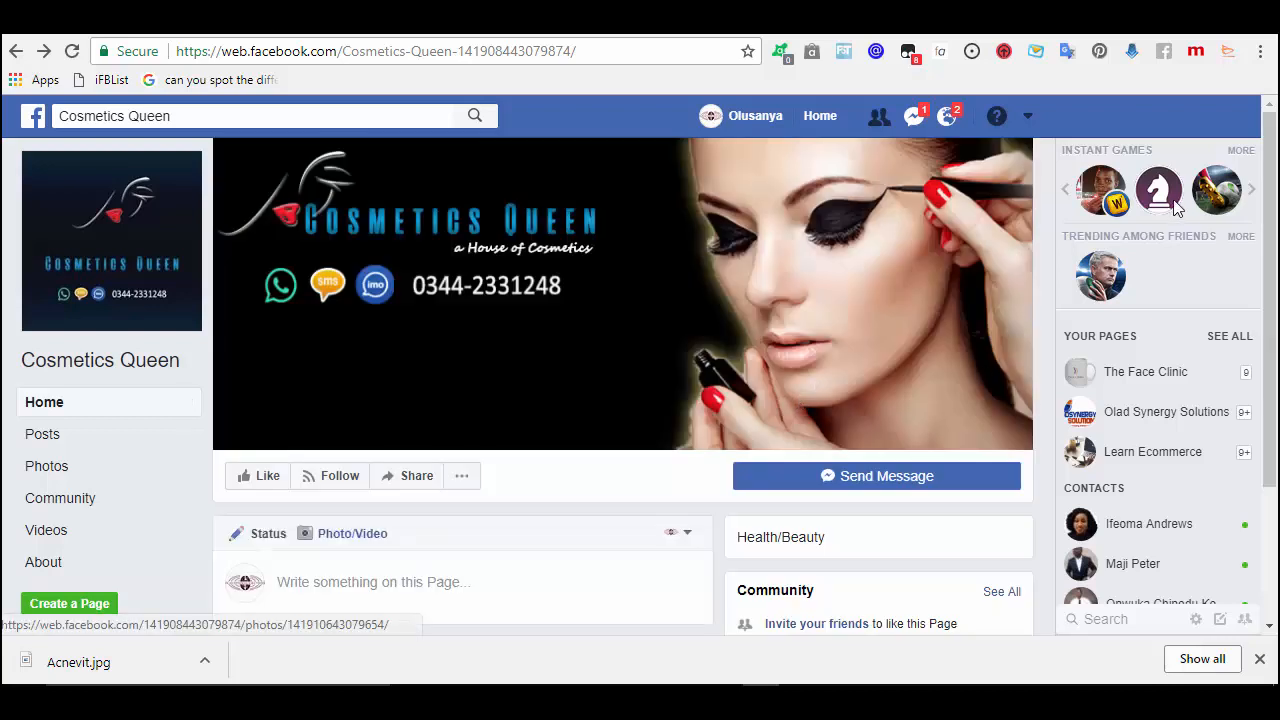
click(15, 51)
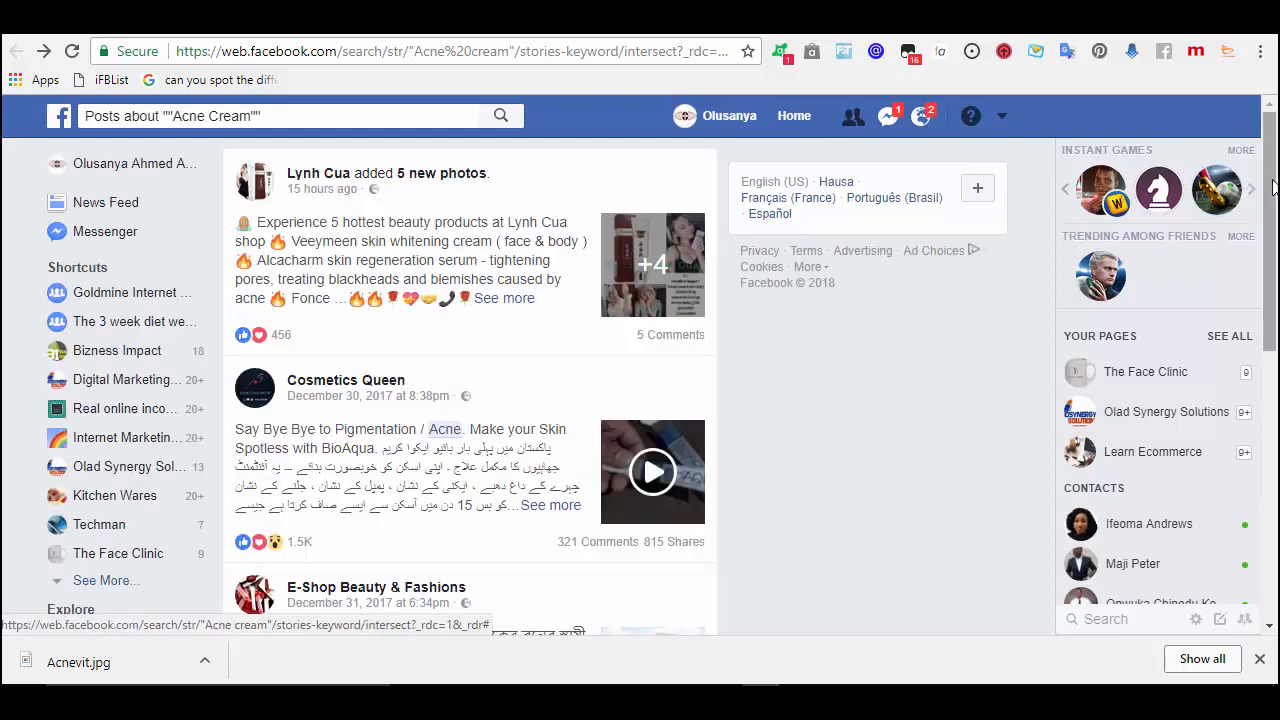
drag(1267, 213, 1257, 508)
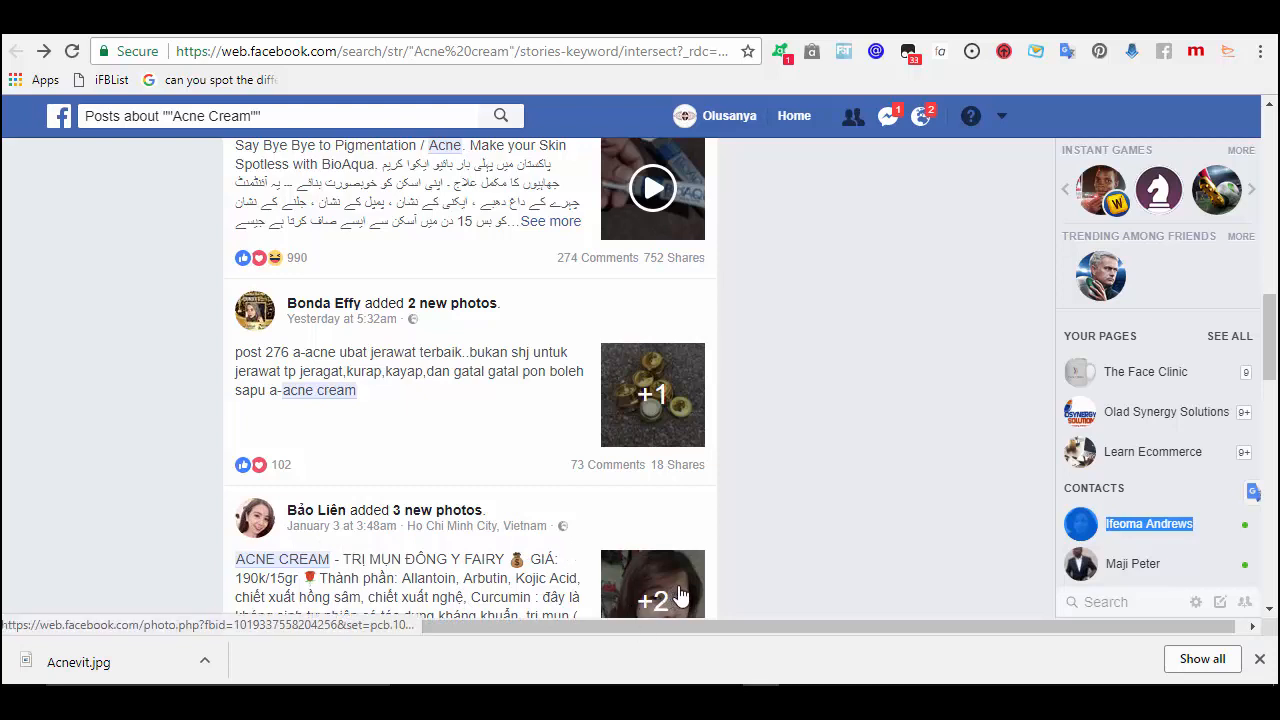
click(926, 122)
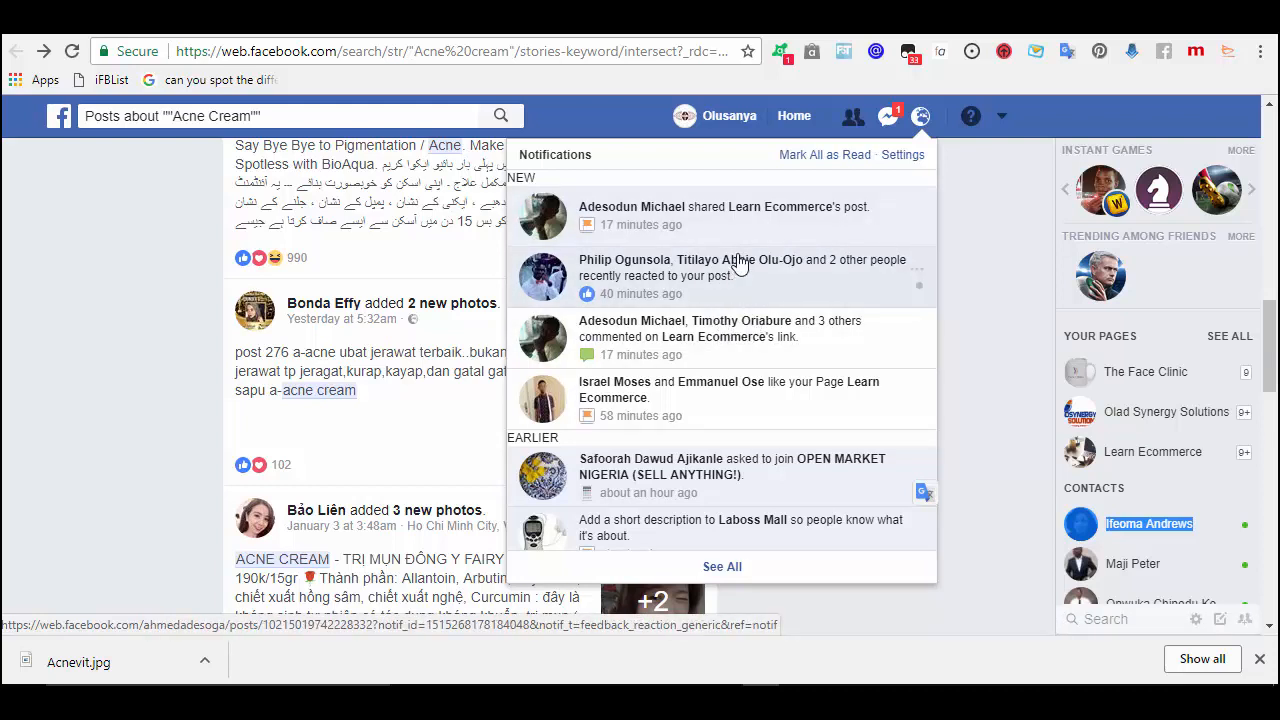
click(975, 212)
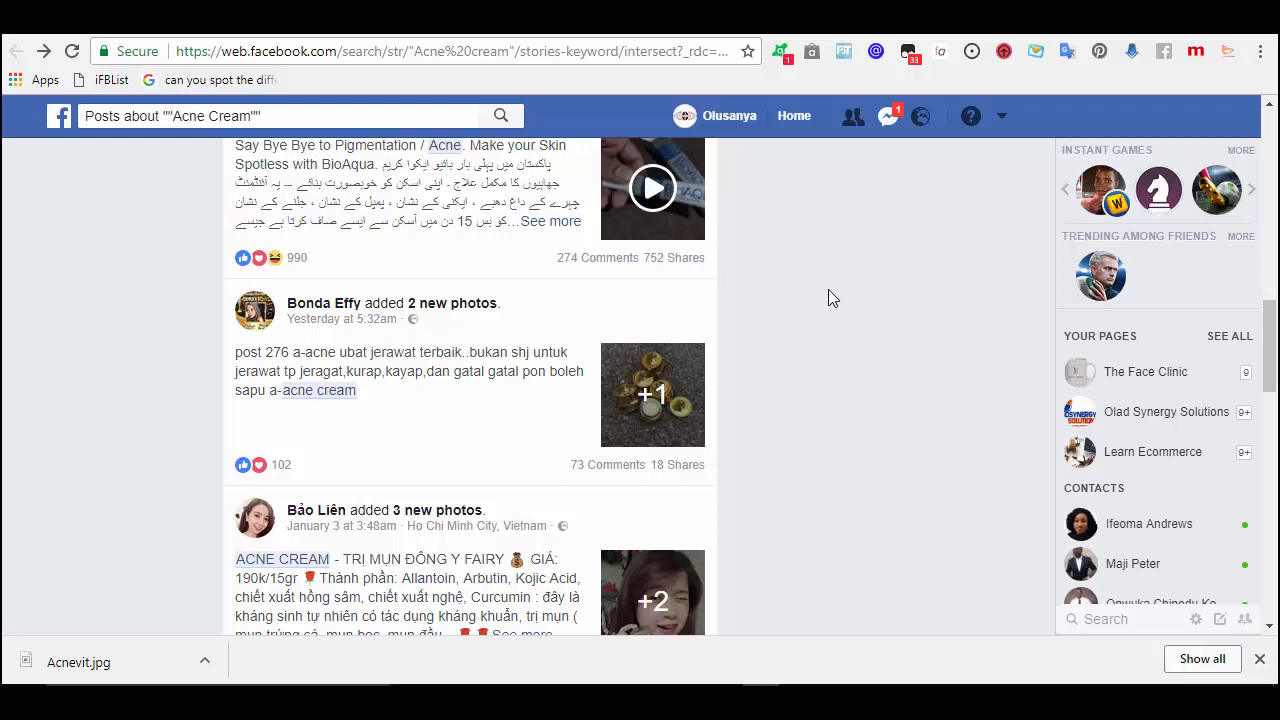
click(1270, 135)
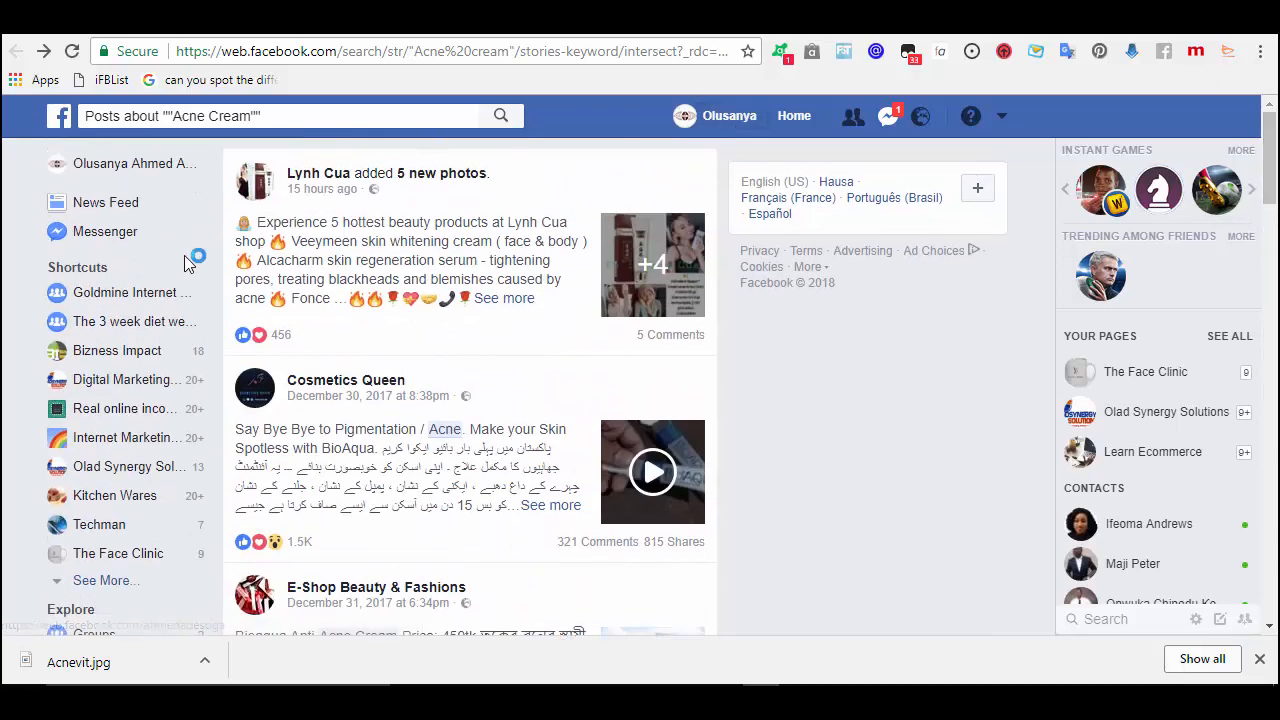
- Go to The Face Clinic page and open its Instant Replies messaging settings
click(110, 562)
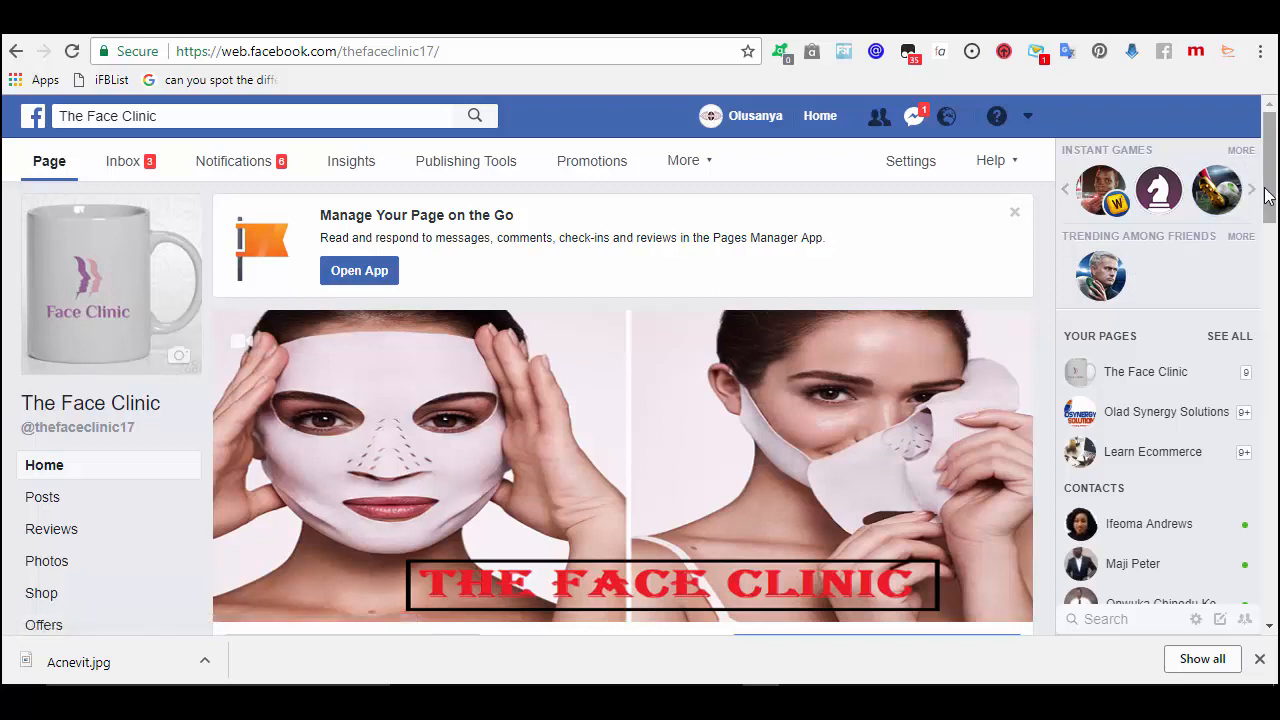
scroll(1266, 195, down, 2)
scroll(1266, 195, down, 2)
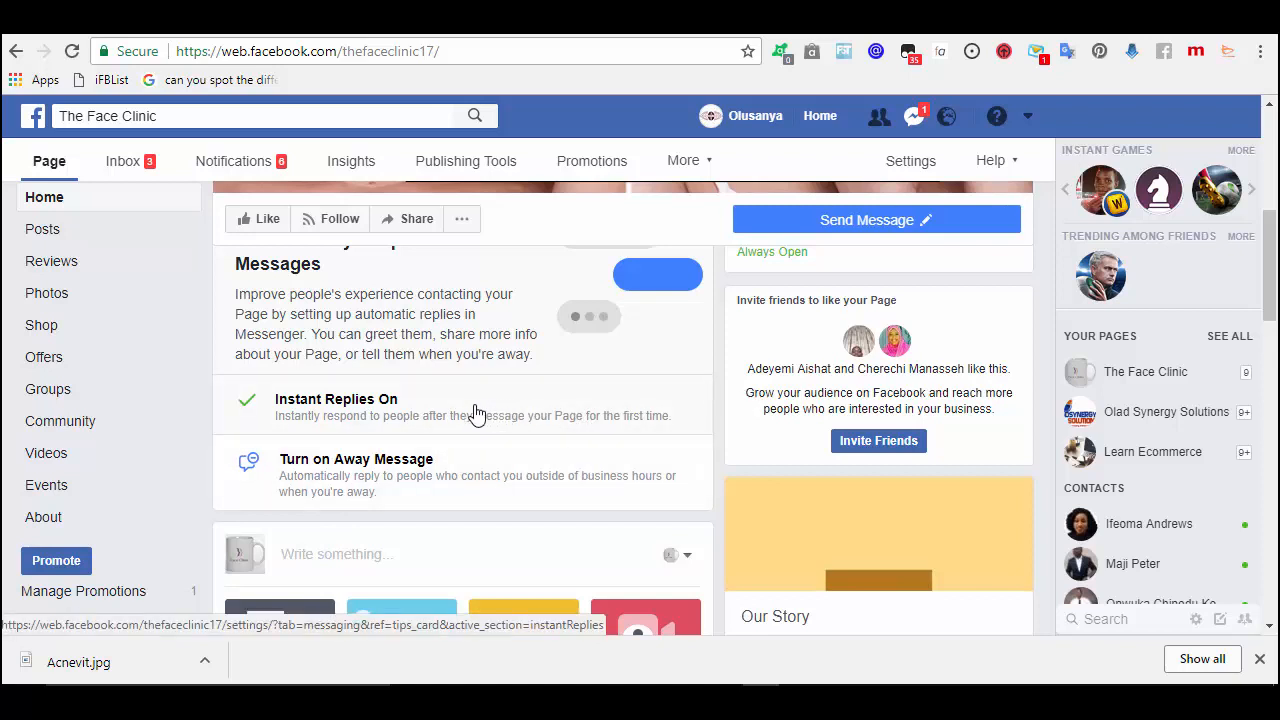
click(363, 424)
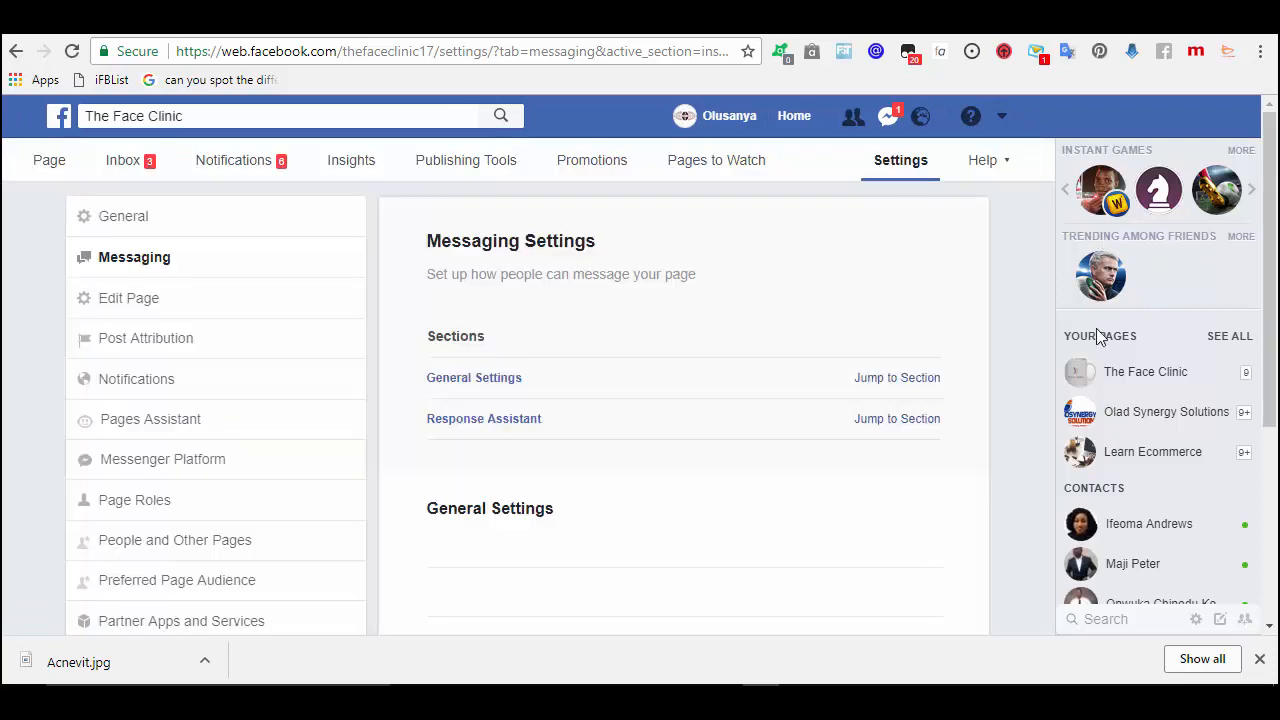
- Set 'Help people start a conversation with your Page' to No
scroll(1209, 305, down, 2)
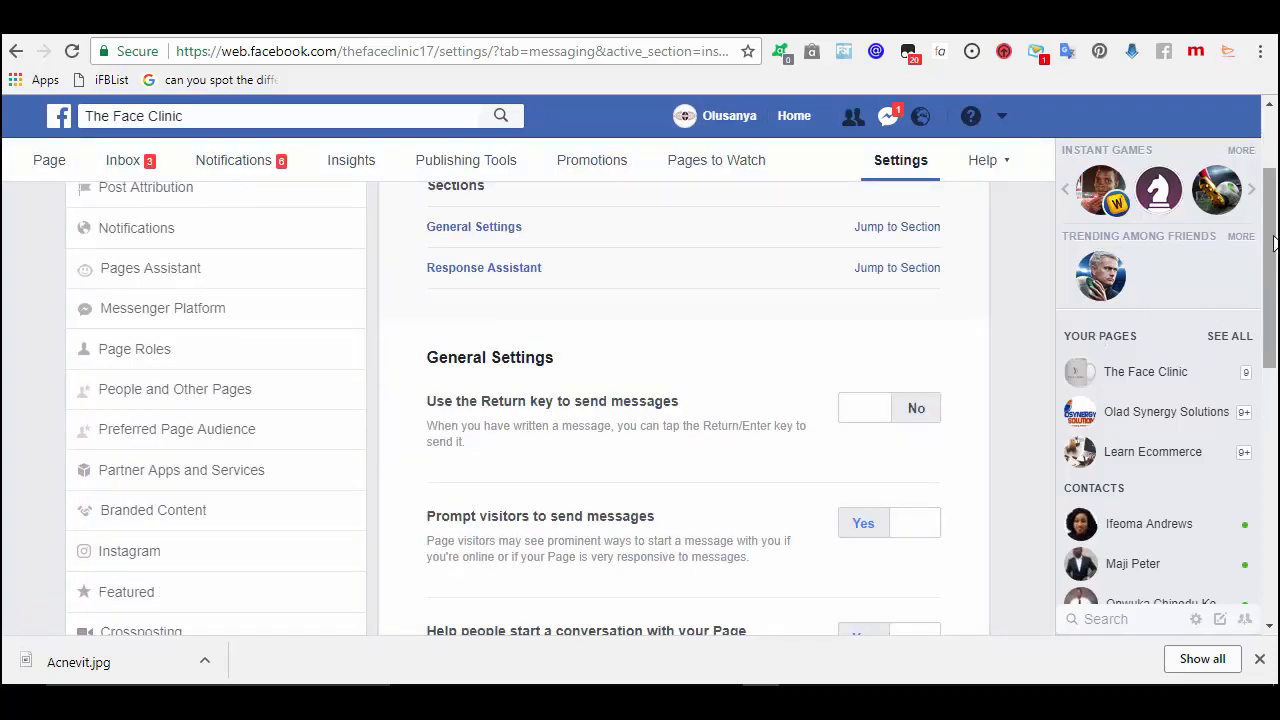
scroll(1272, 247, up, 1)
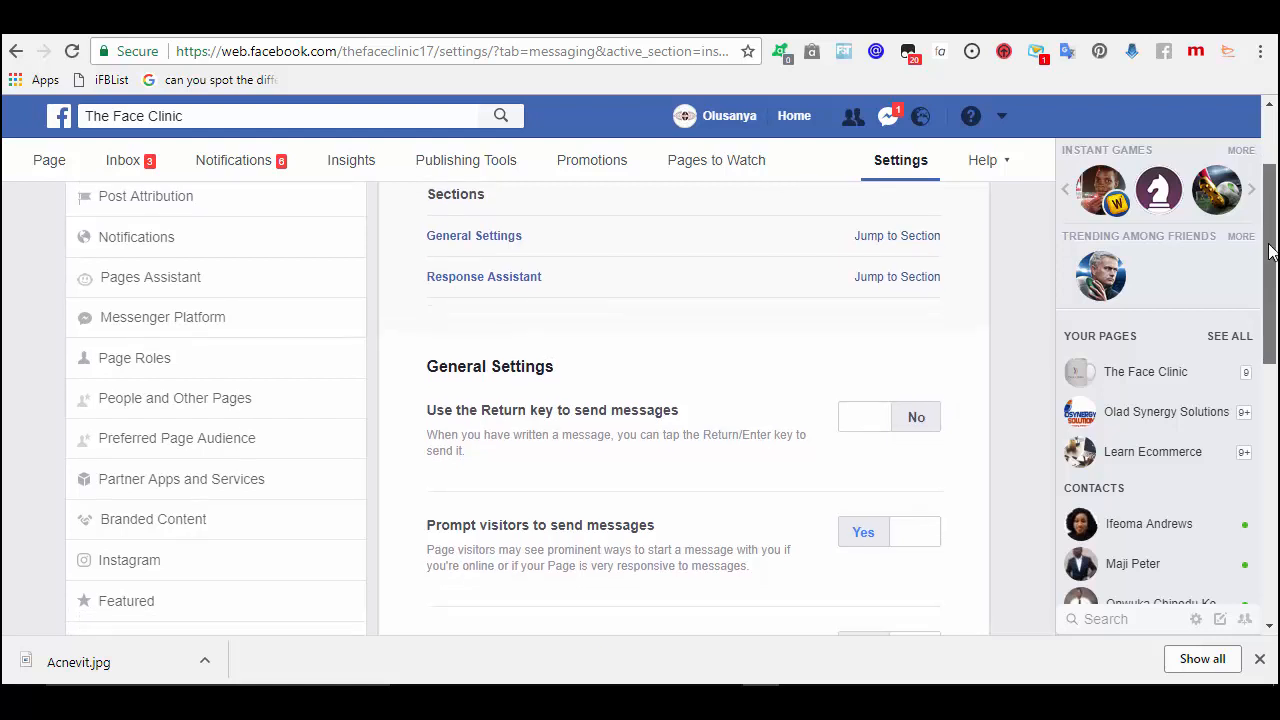
scroll(1272, 250, down, 1)
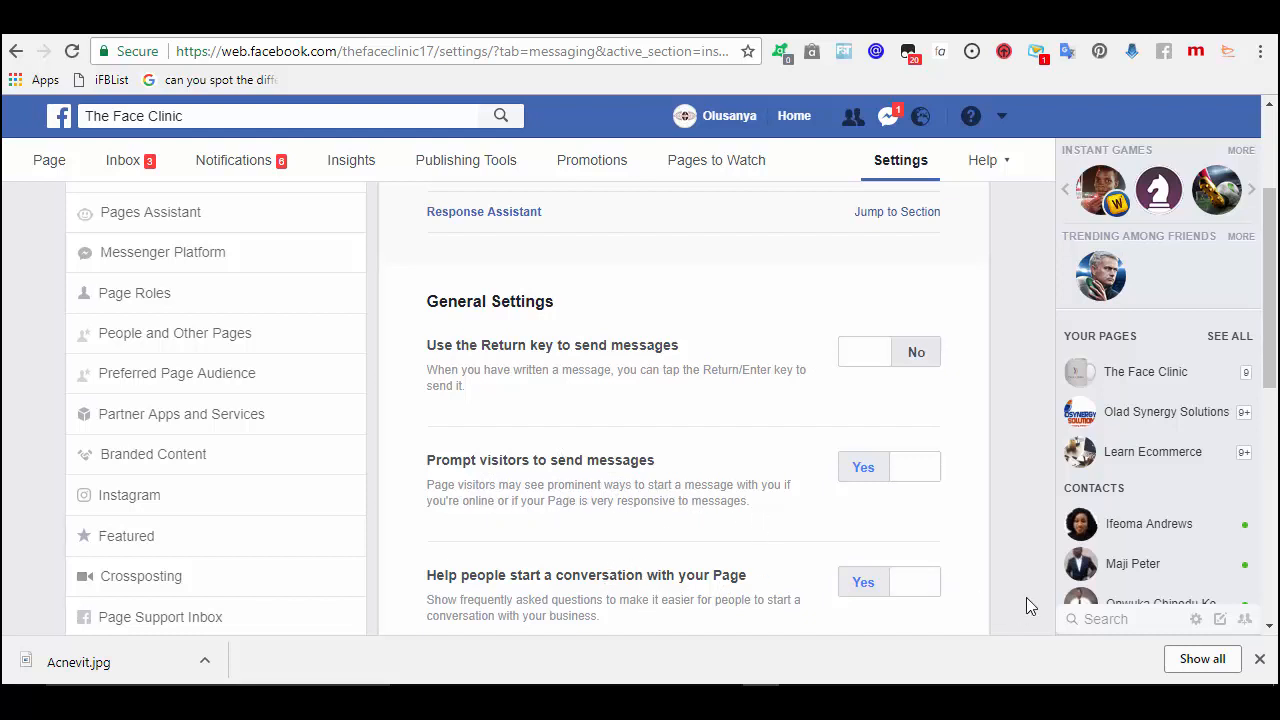
scroll(1272, 372, down, 1)
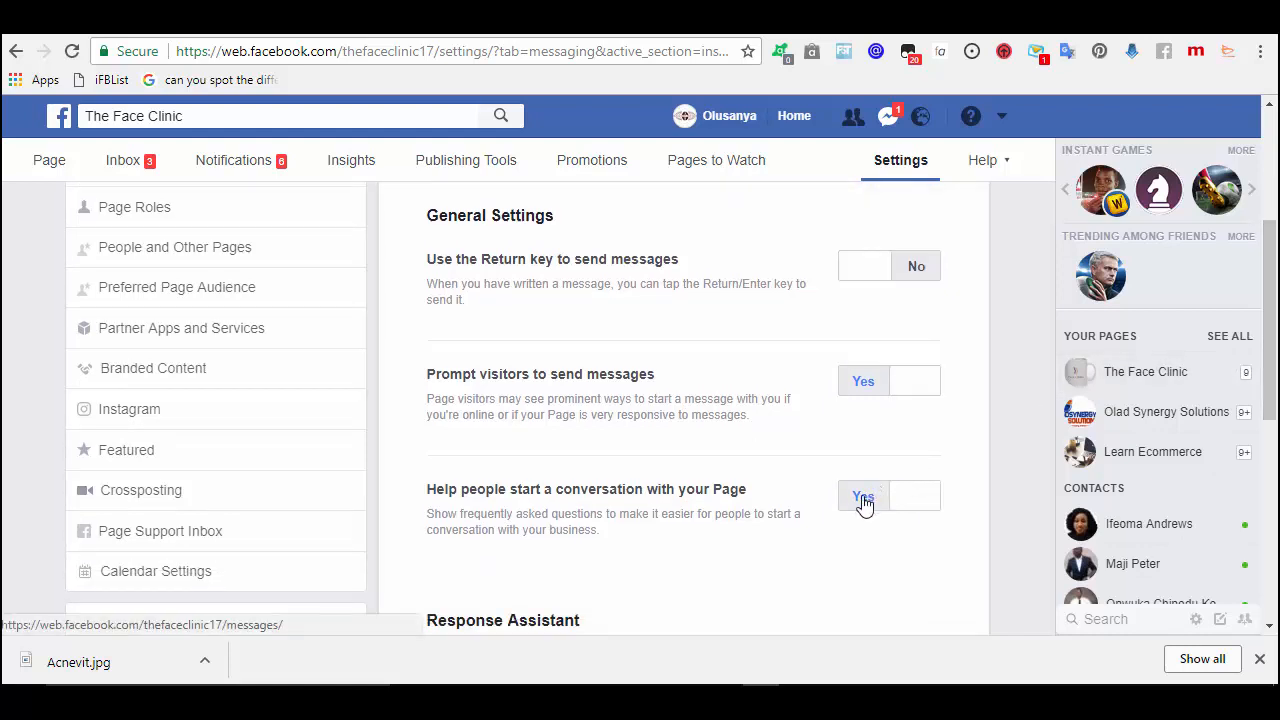
click(864, 500)
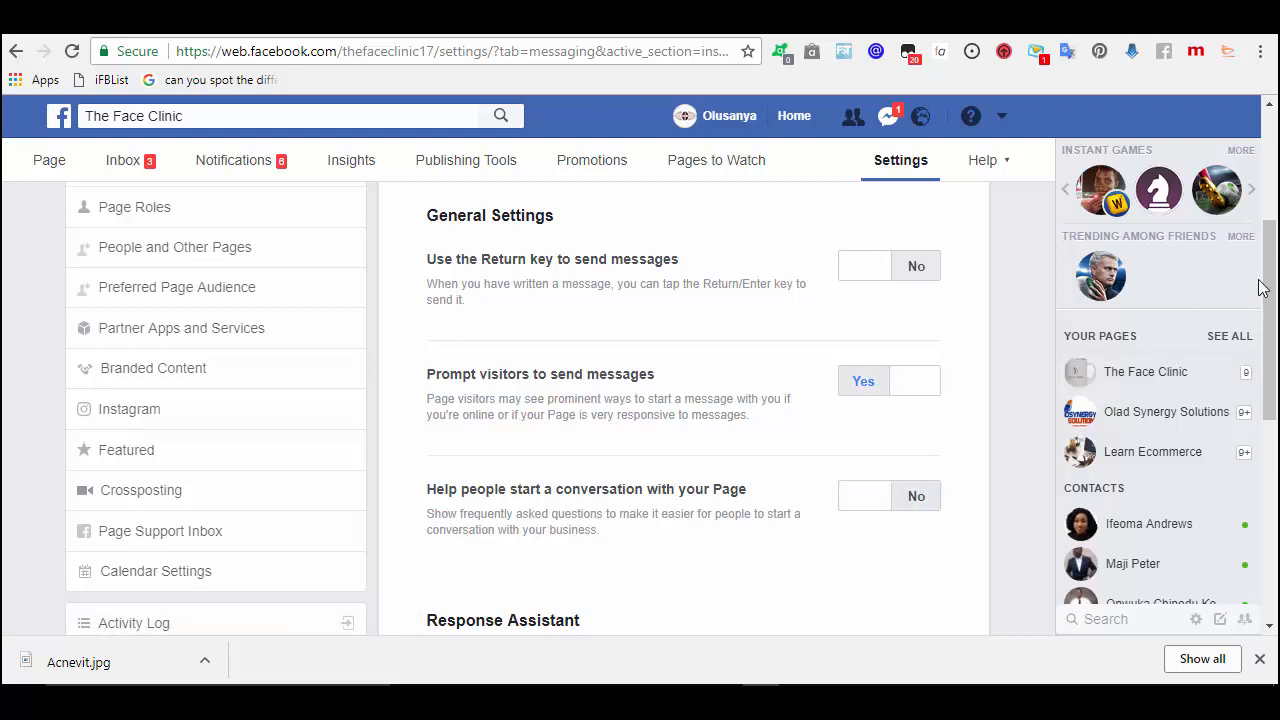
- Return to The Face Clinic page's Home view
drag(1273, 305, 1264, 410)
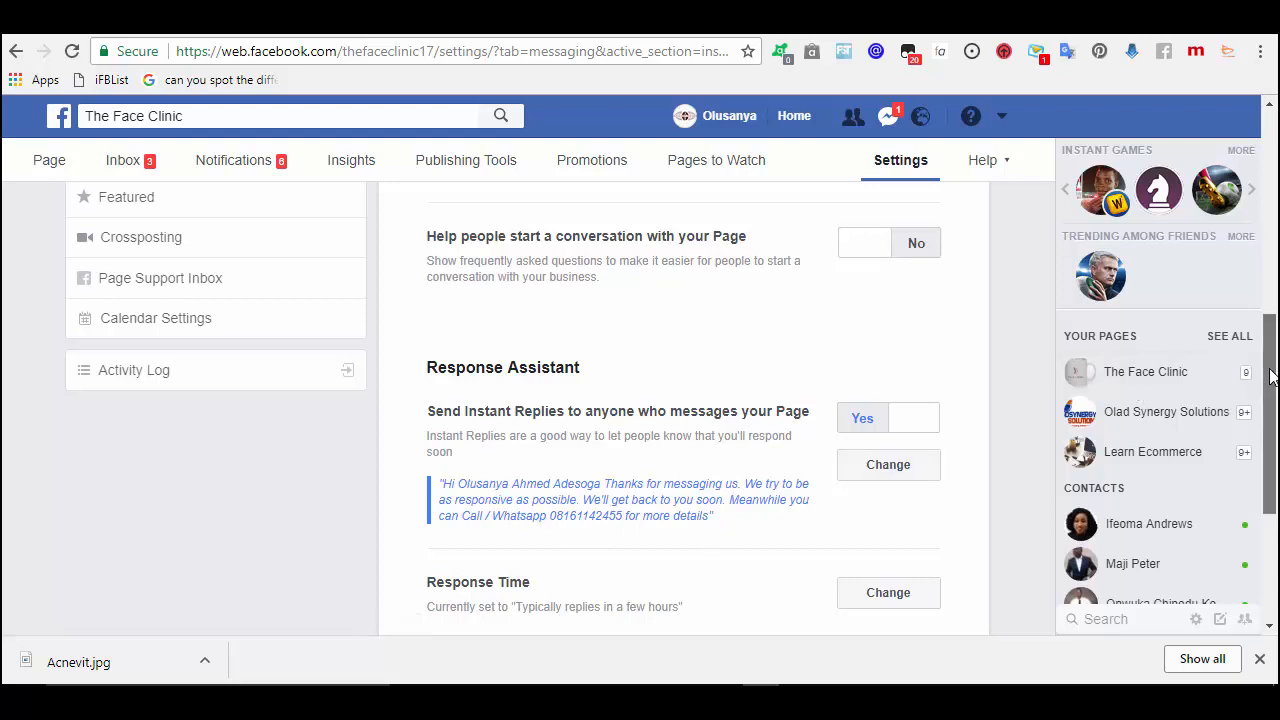
scroll(1266, 400, down, 2)
drag(1268, 415, 1262, 140)
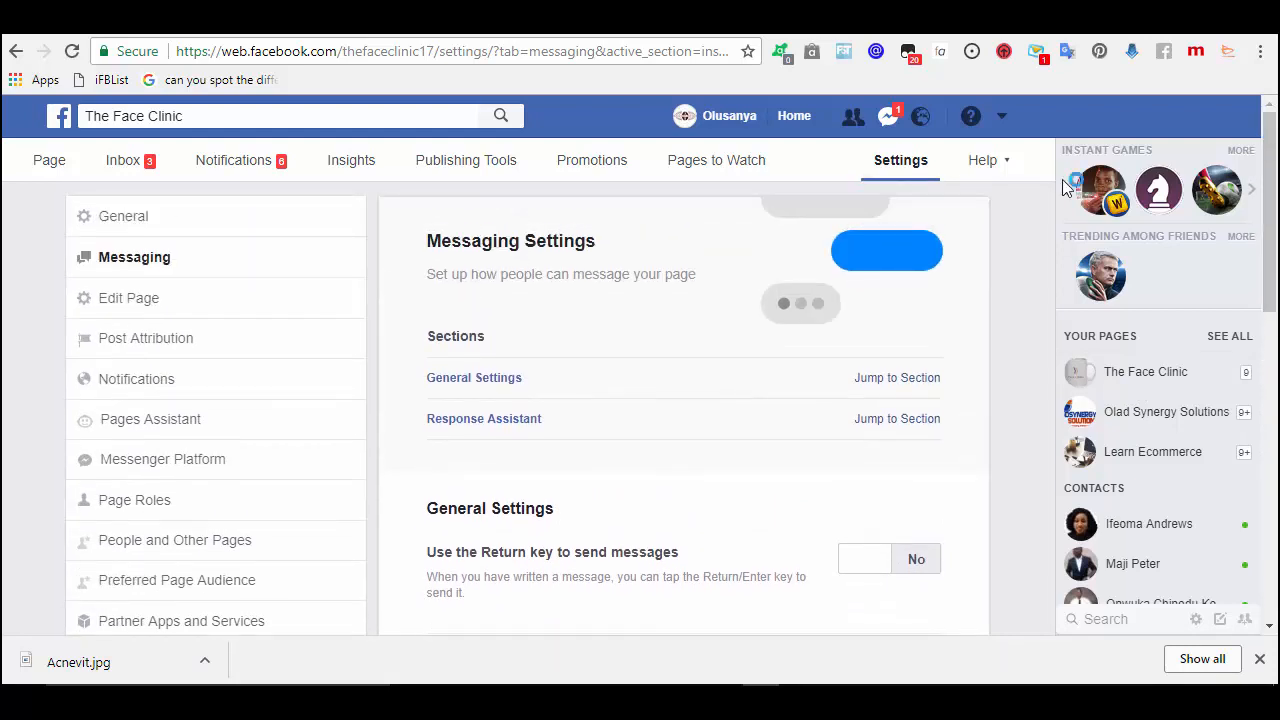
click(49, 161)
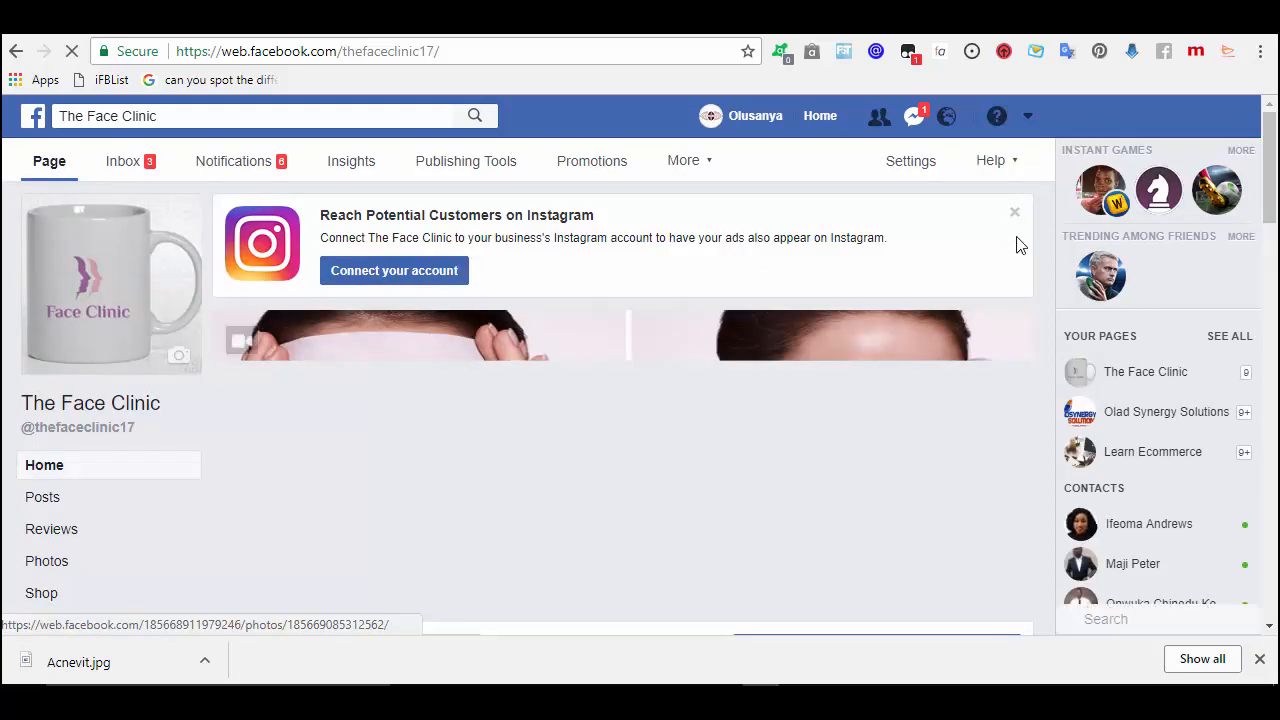
drag(1273, 150, 1047, 265)
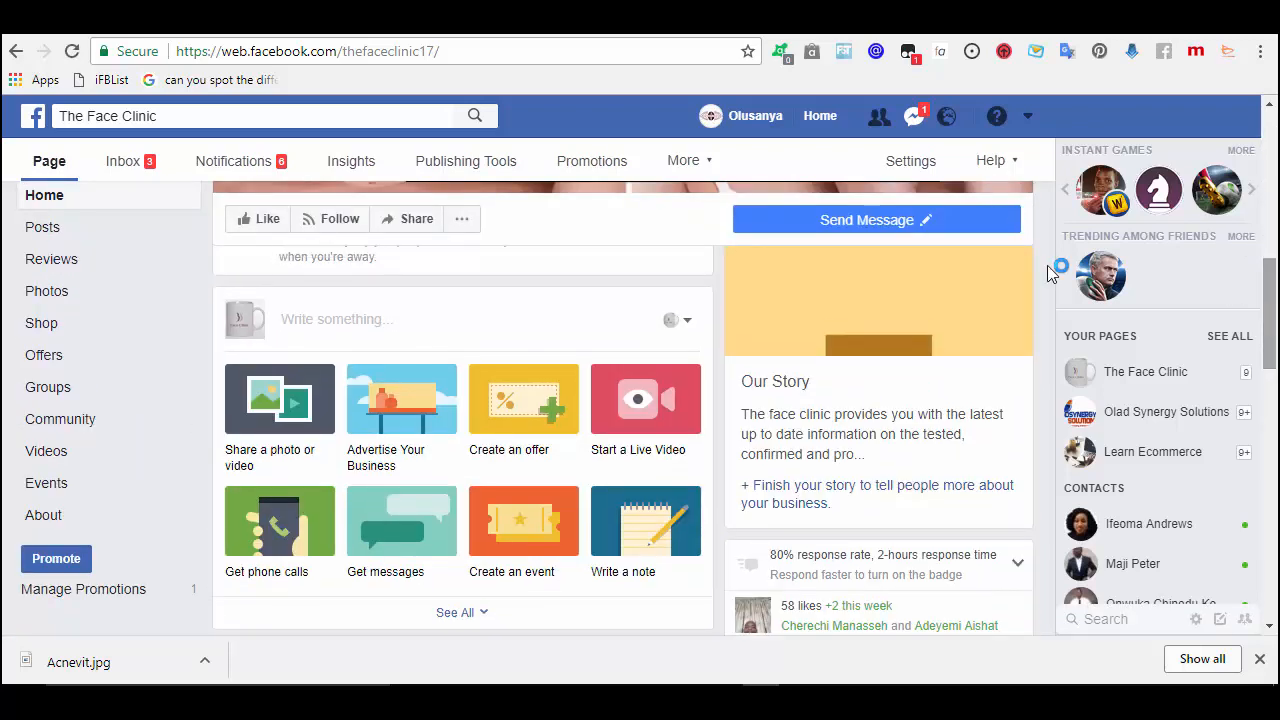
click(406, 322)
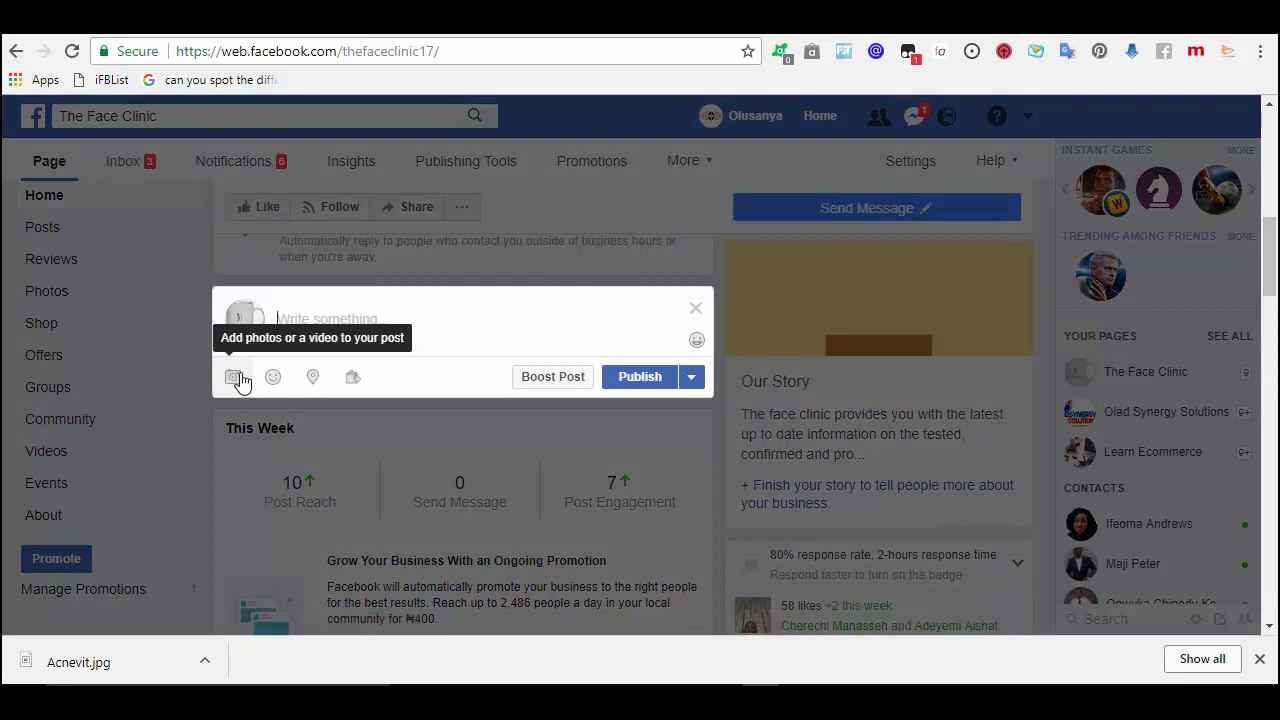
click(240, 377)
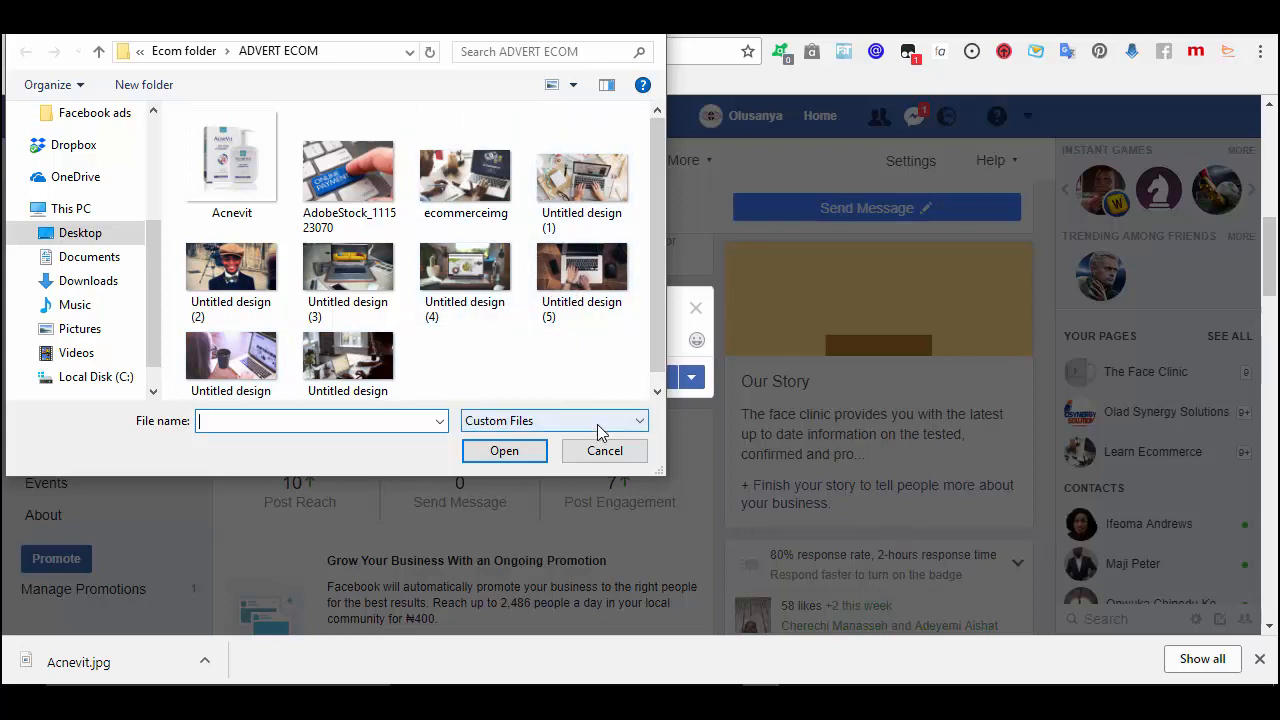
click(622, 450)
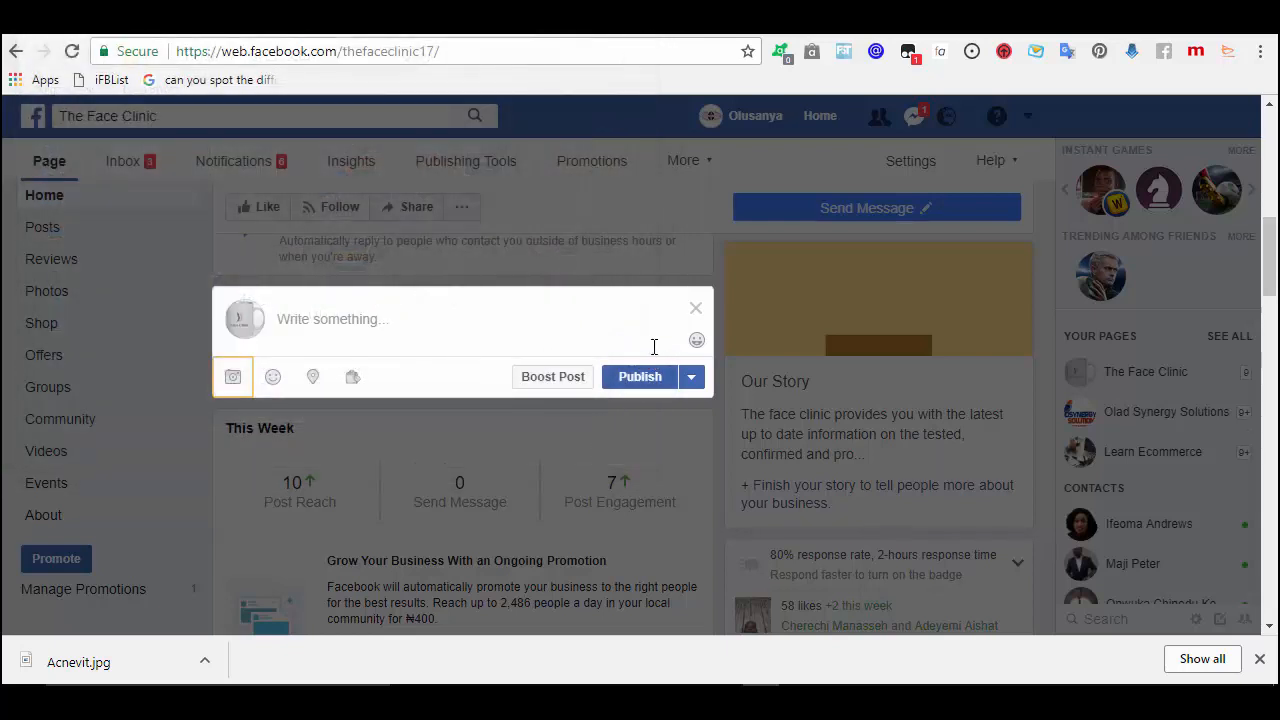
click(695, 311)
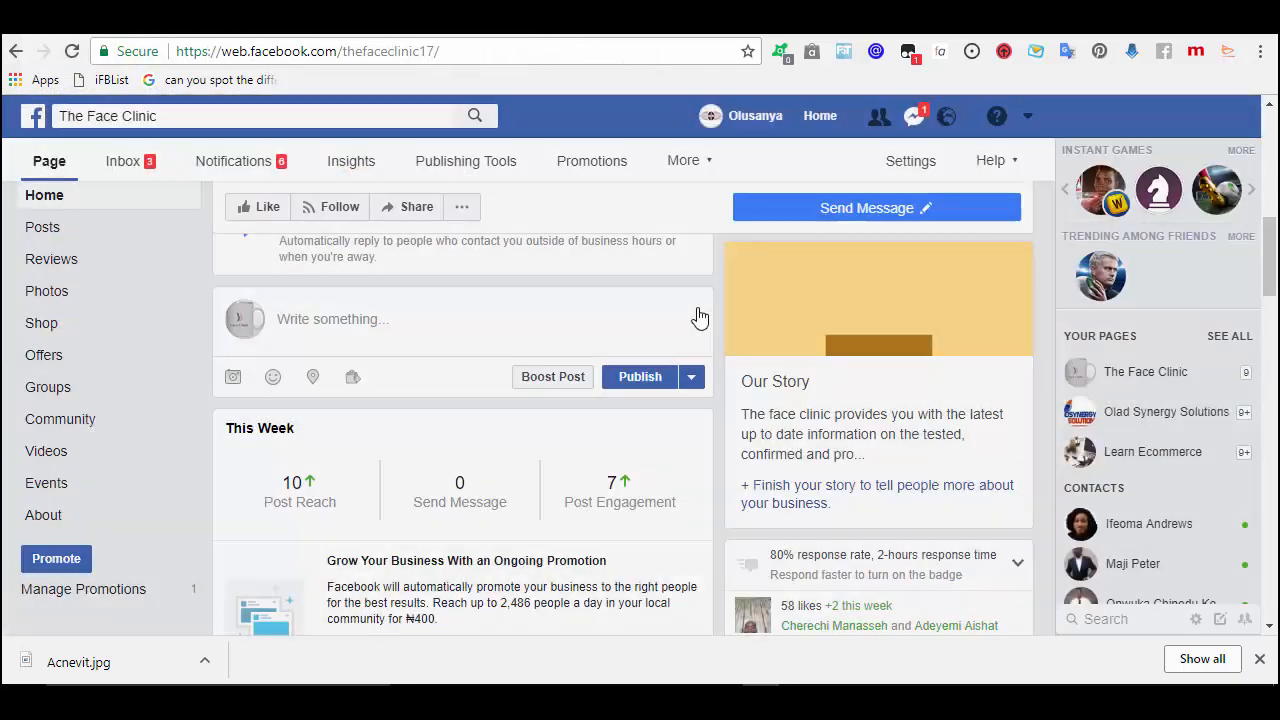